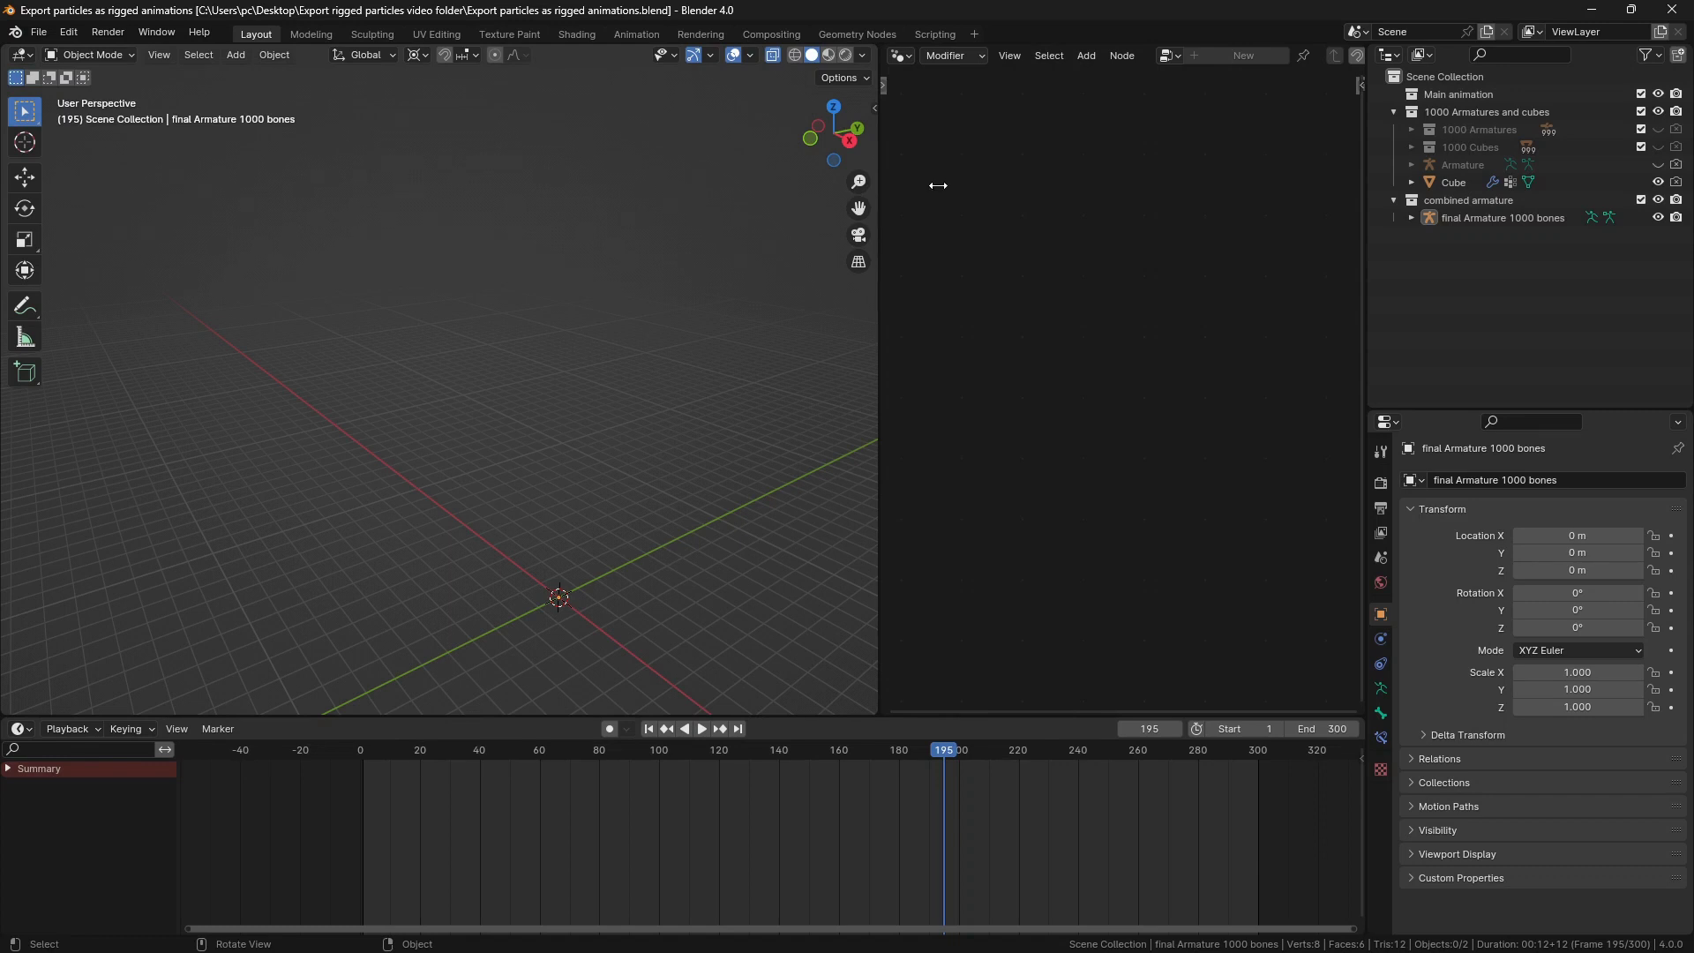
Select the Main animation collection and import the glTF file rain light looping rigged 2.glb.
left_click(1466, 95)
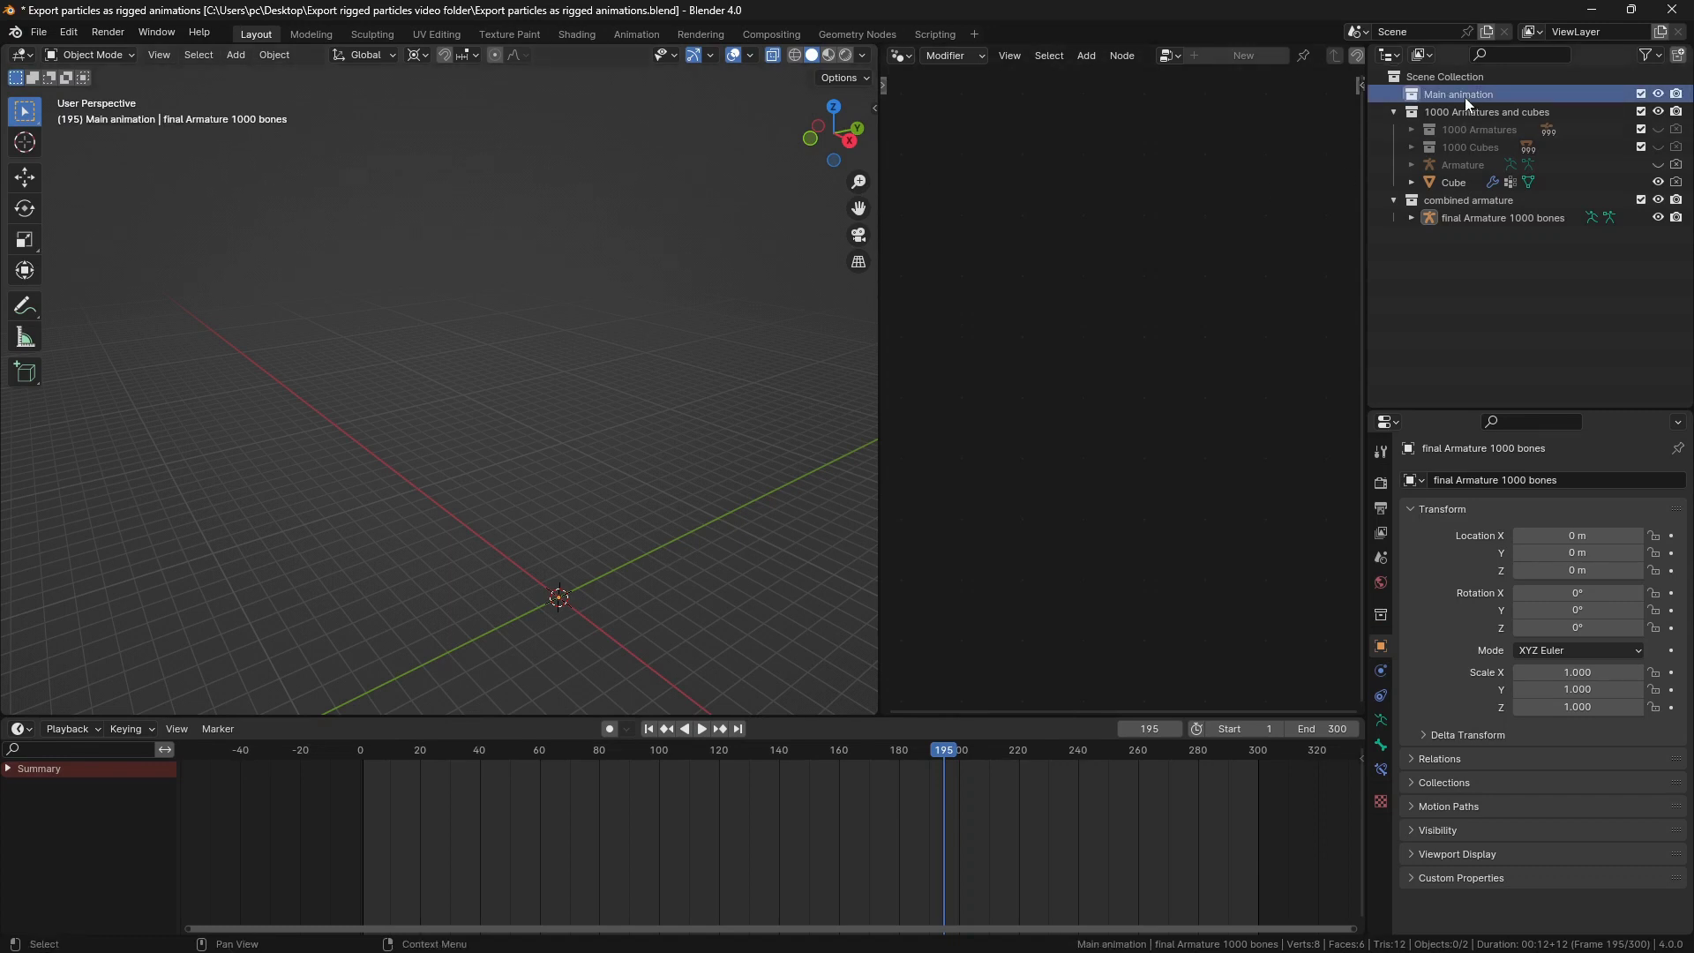
left_click(38, 32)
mouse_move(125, 283)
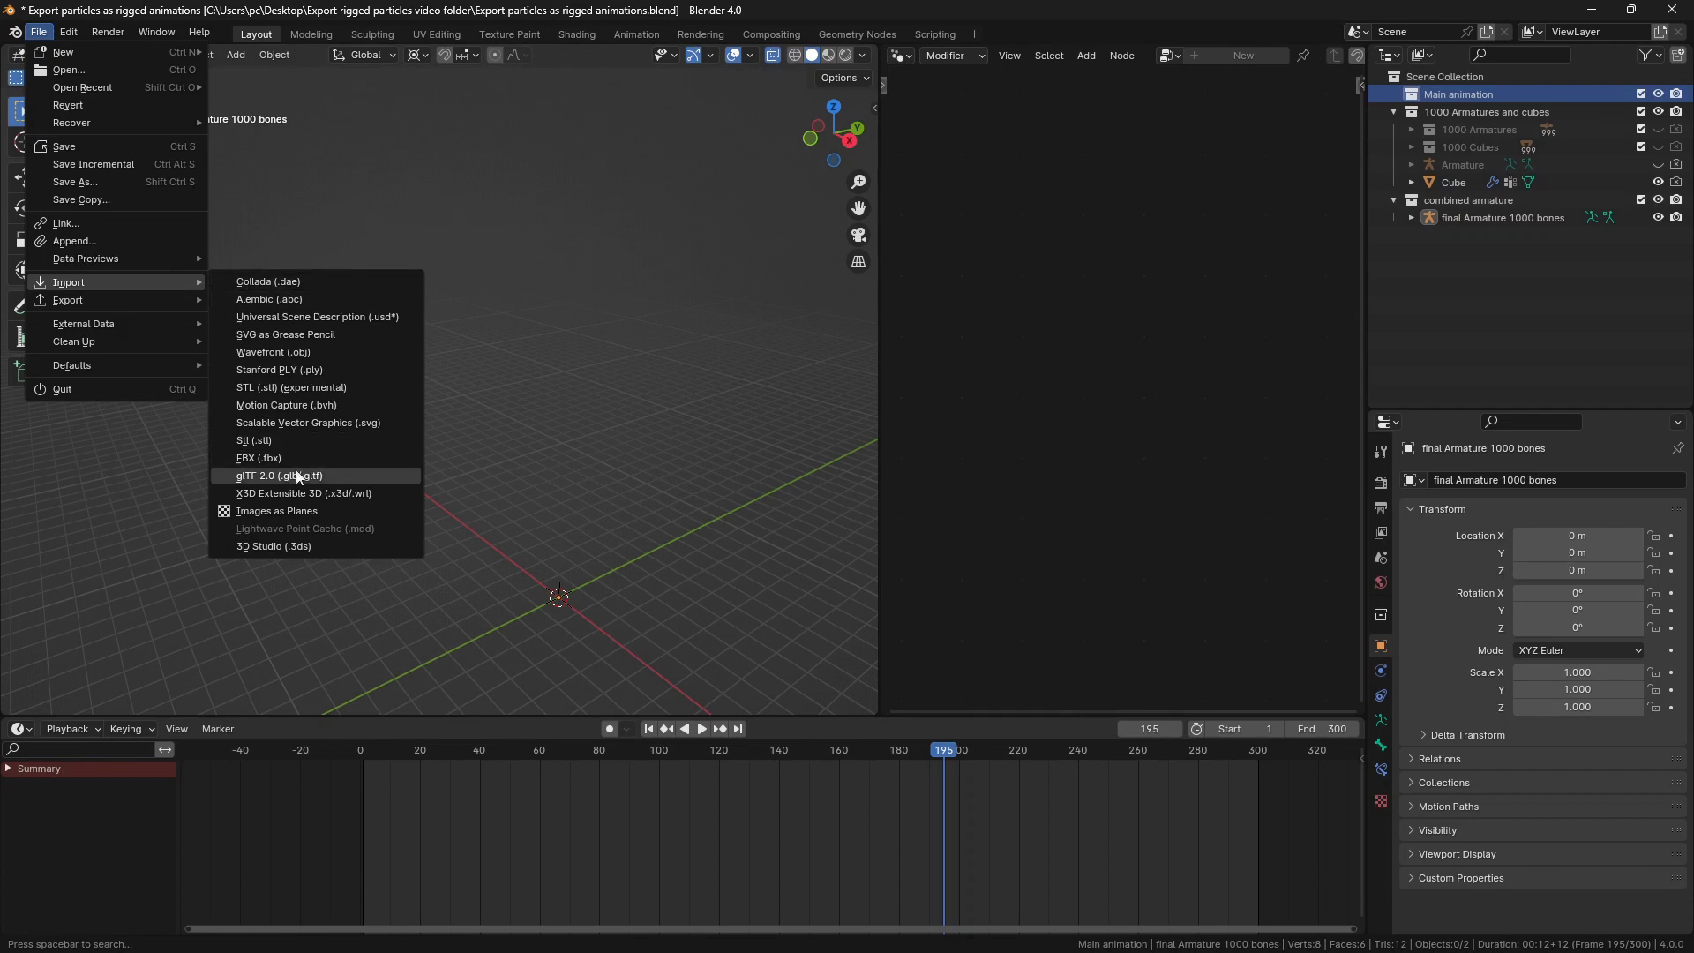
left_click(265, 476)
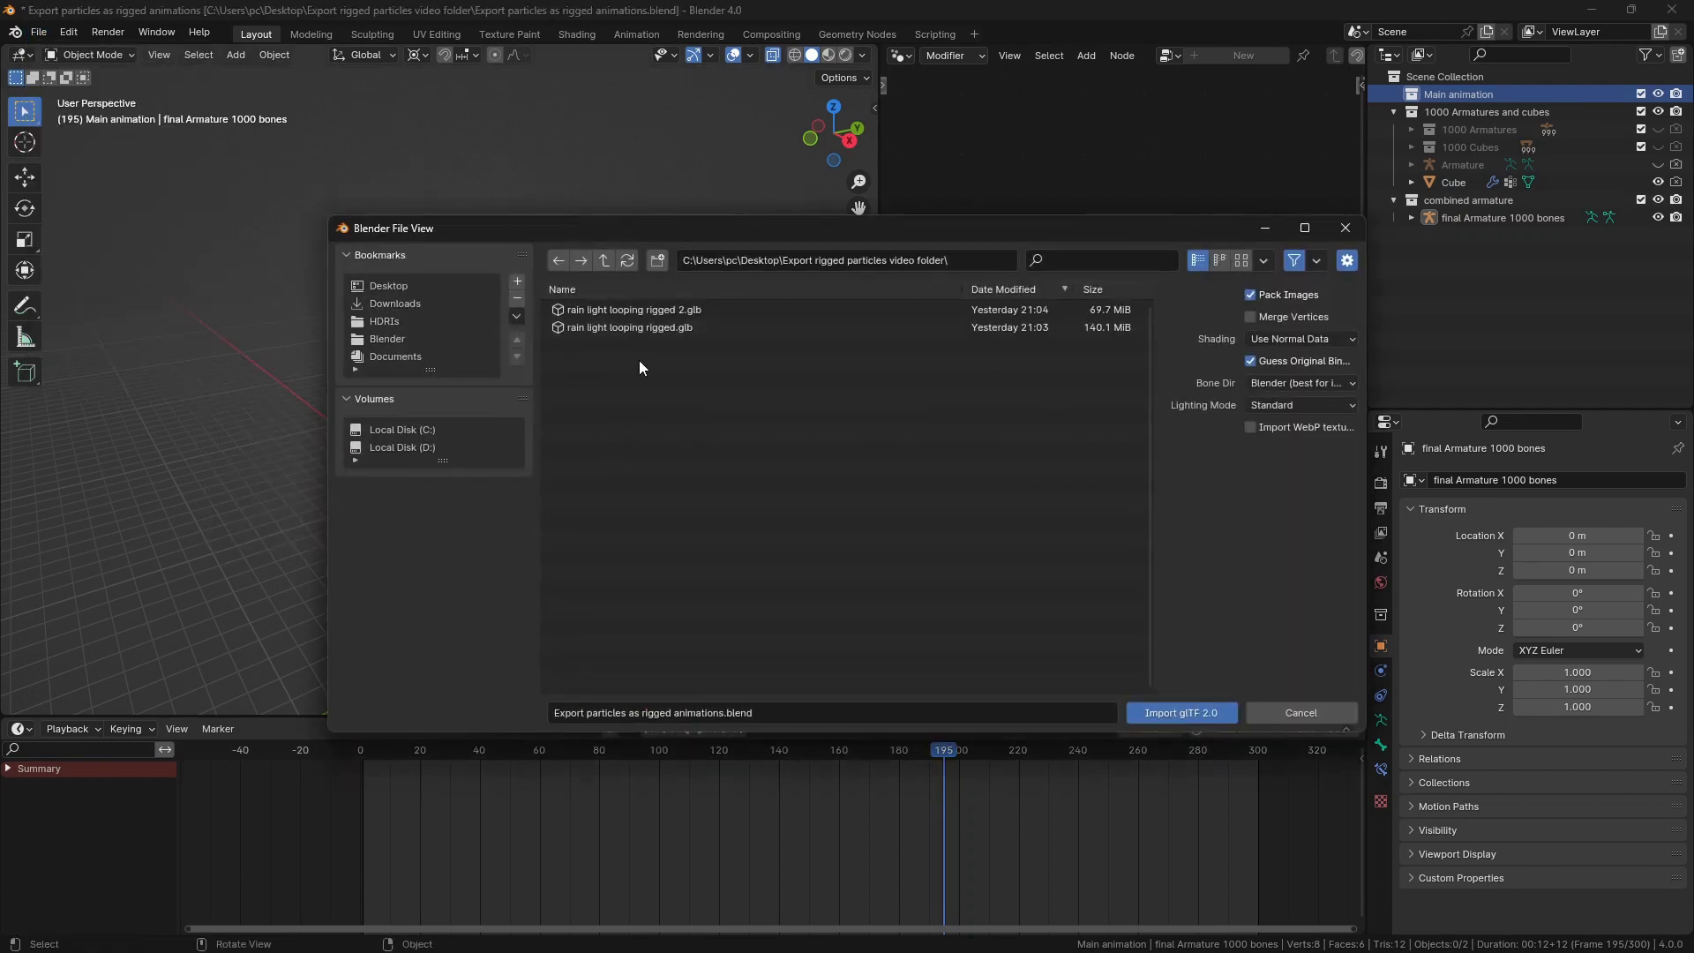
double_click(648, 315)
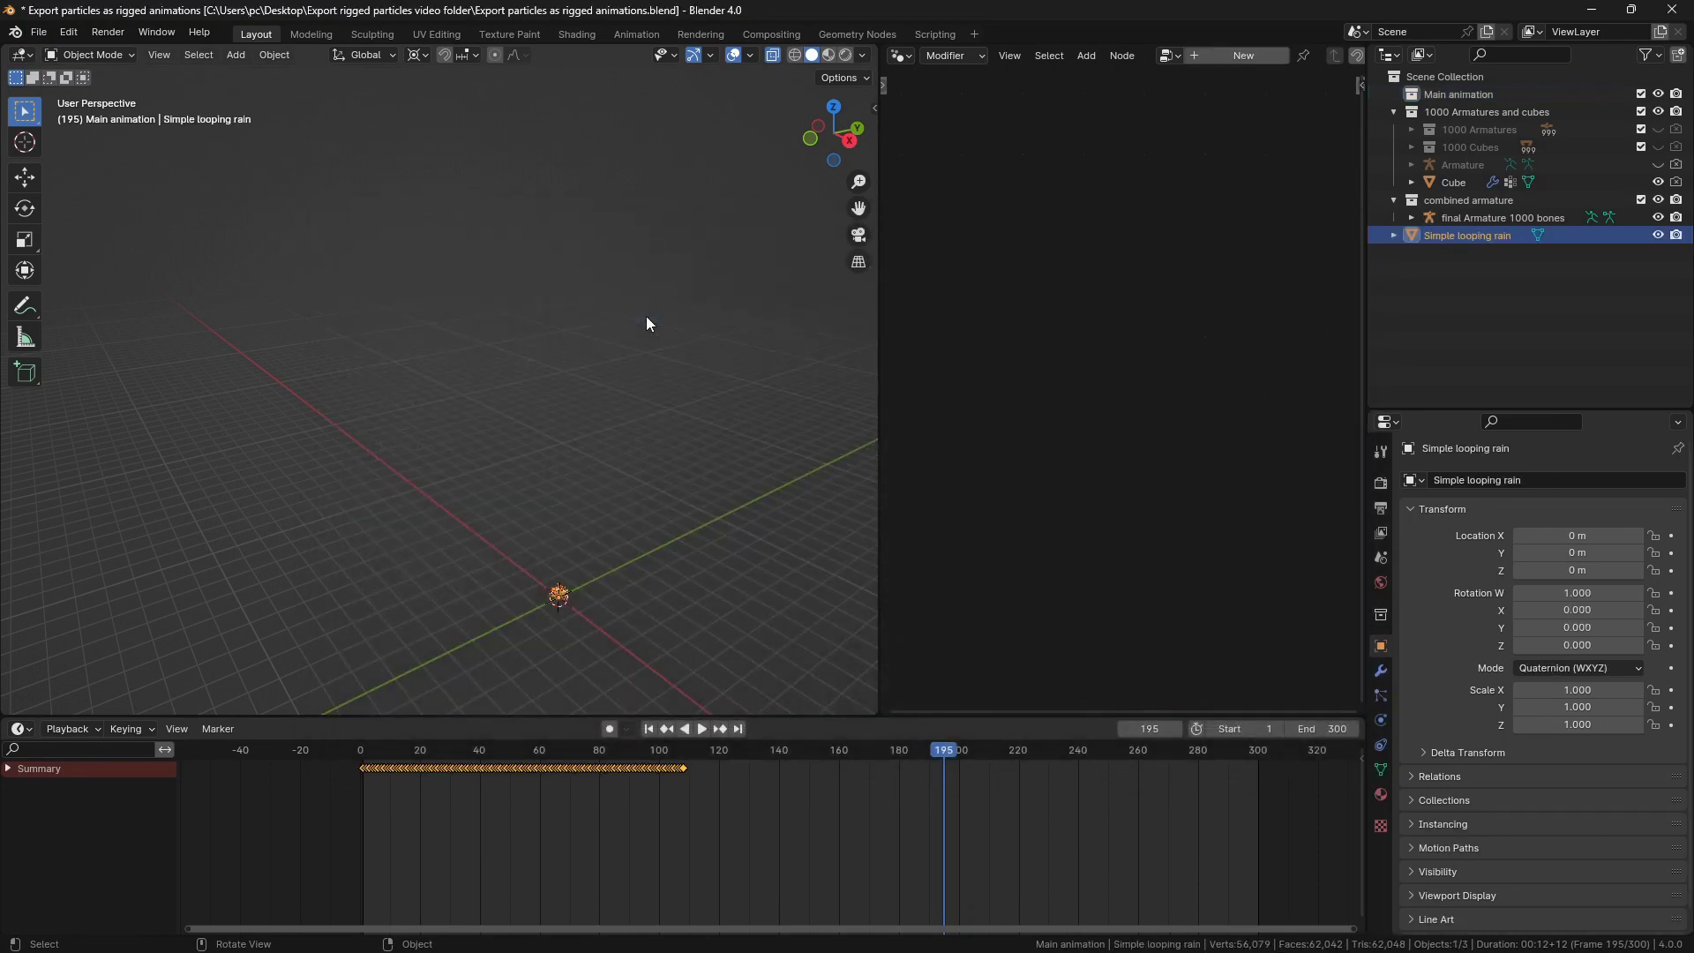
Move the playhead to the rain object's last keyframe and set the scene's end frame to 108.
scroll(565, 613, "up", 5)
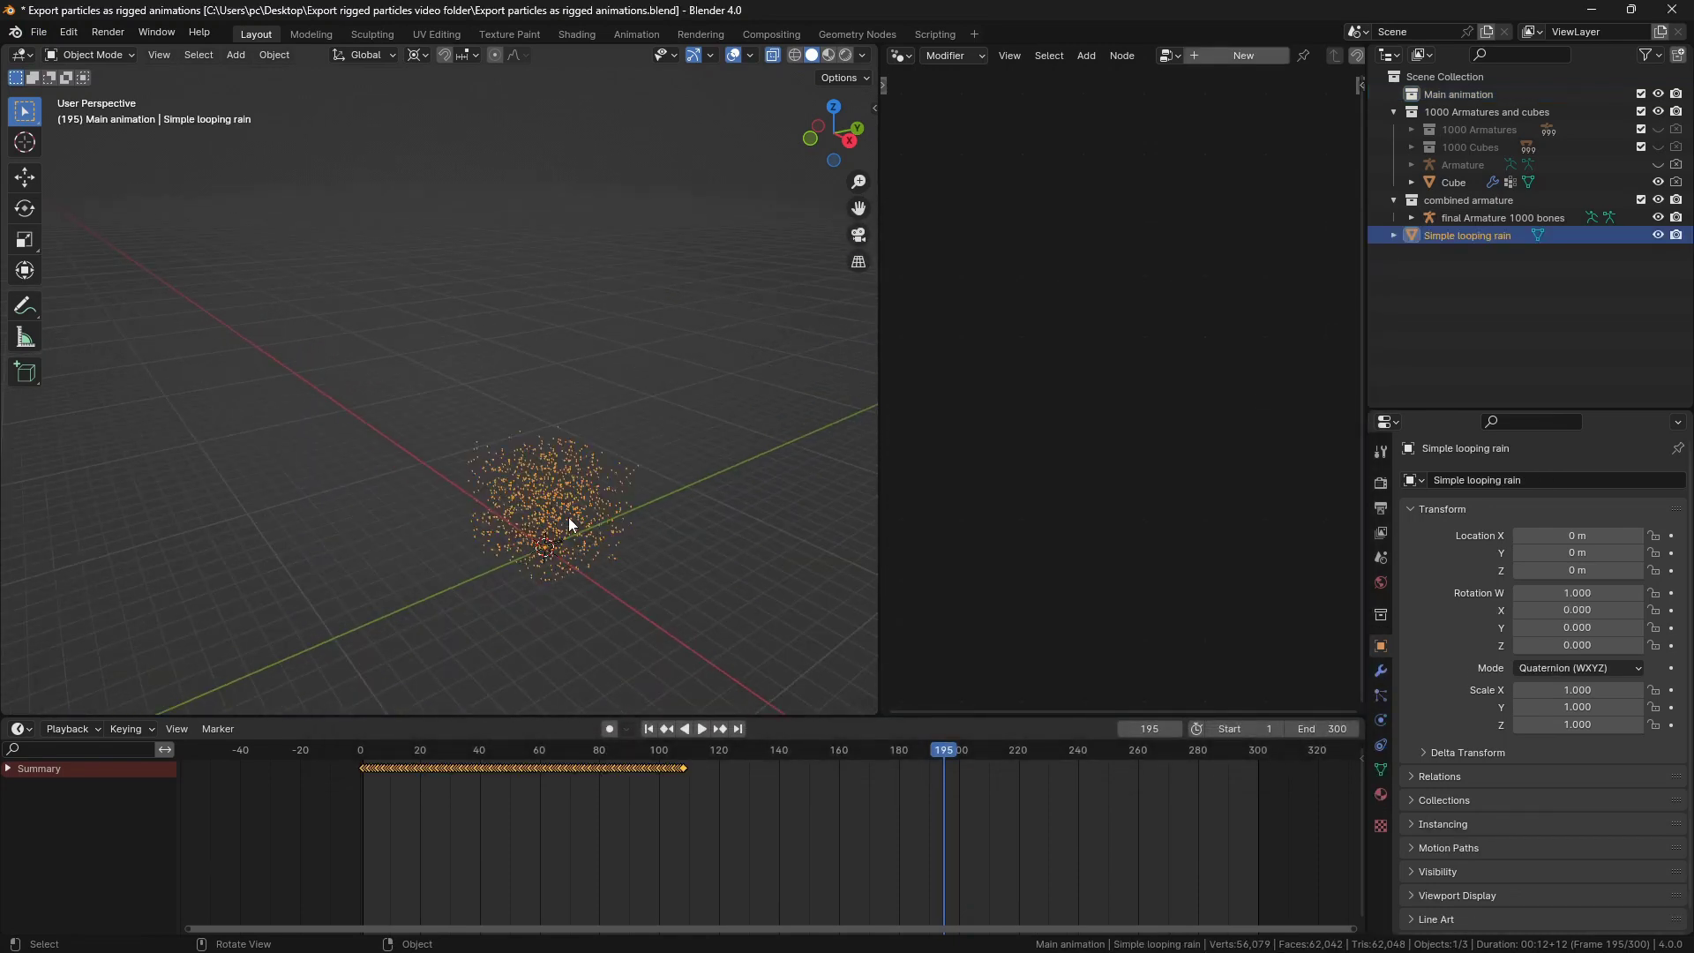
scroll(541, 530, "up", 6)
scroll(645, 772, "up", 3)
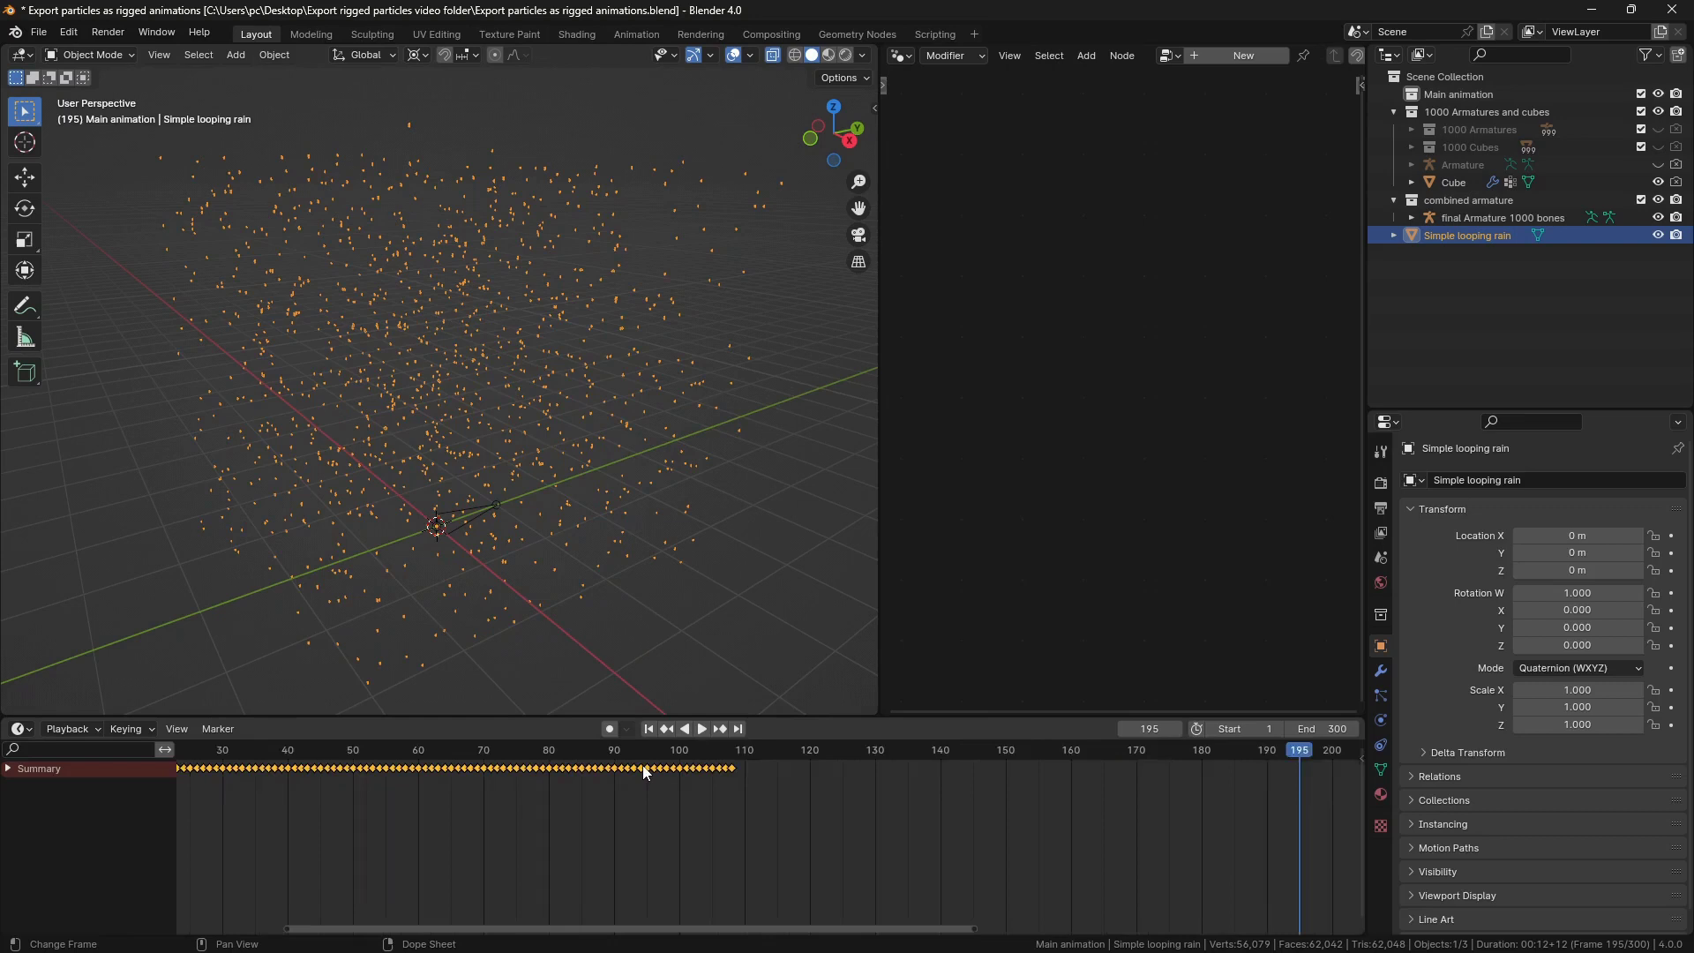
scroll(724, 783, "down", 2)
scroll(883, 764, "up", 3)
left_click_drag(898, 753, 879, 754)
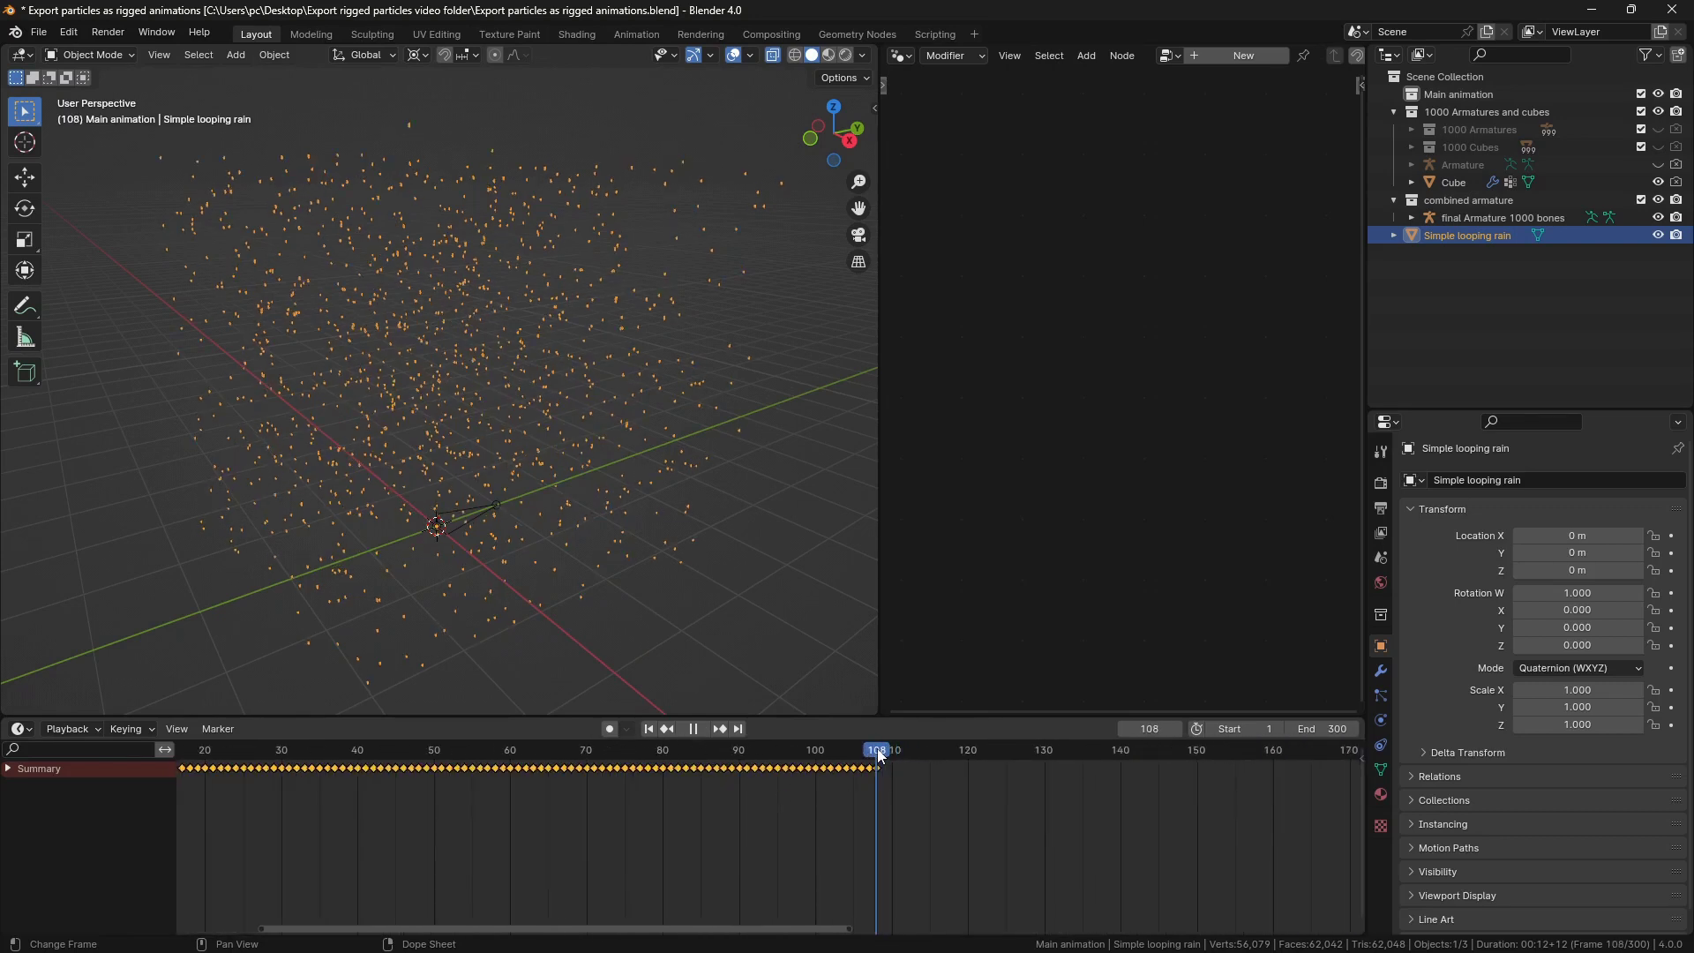
left_click(1328, 729)
type("108")
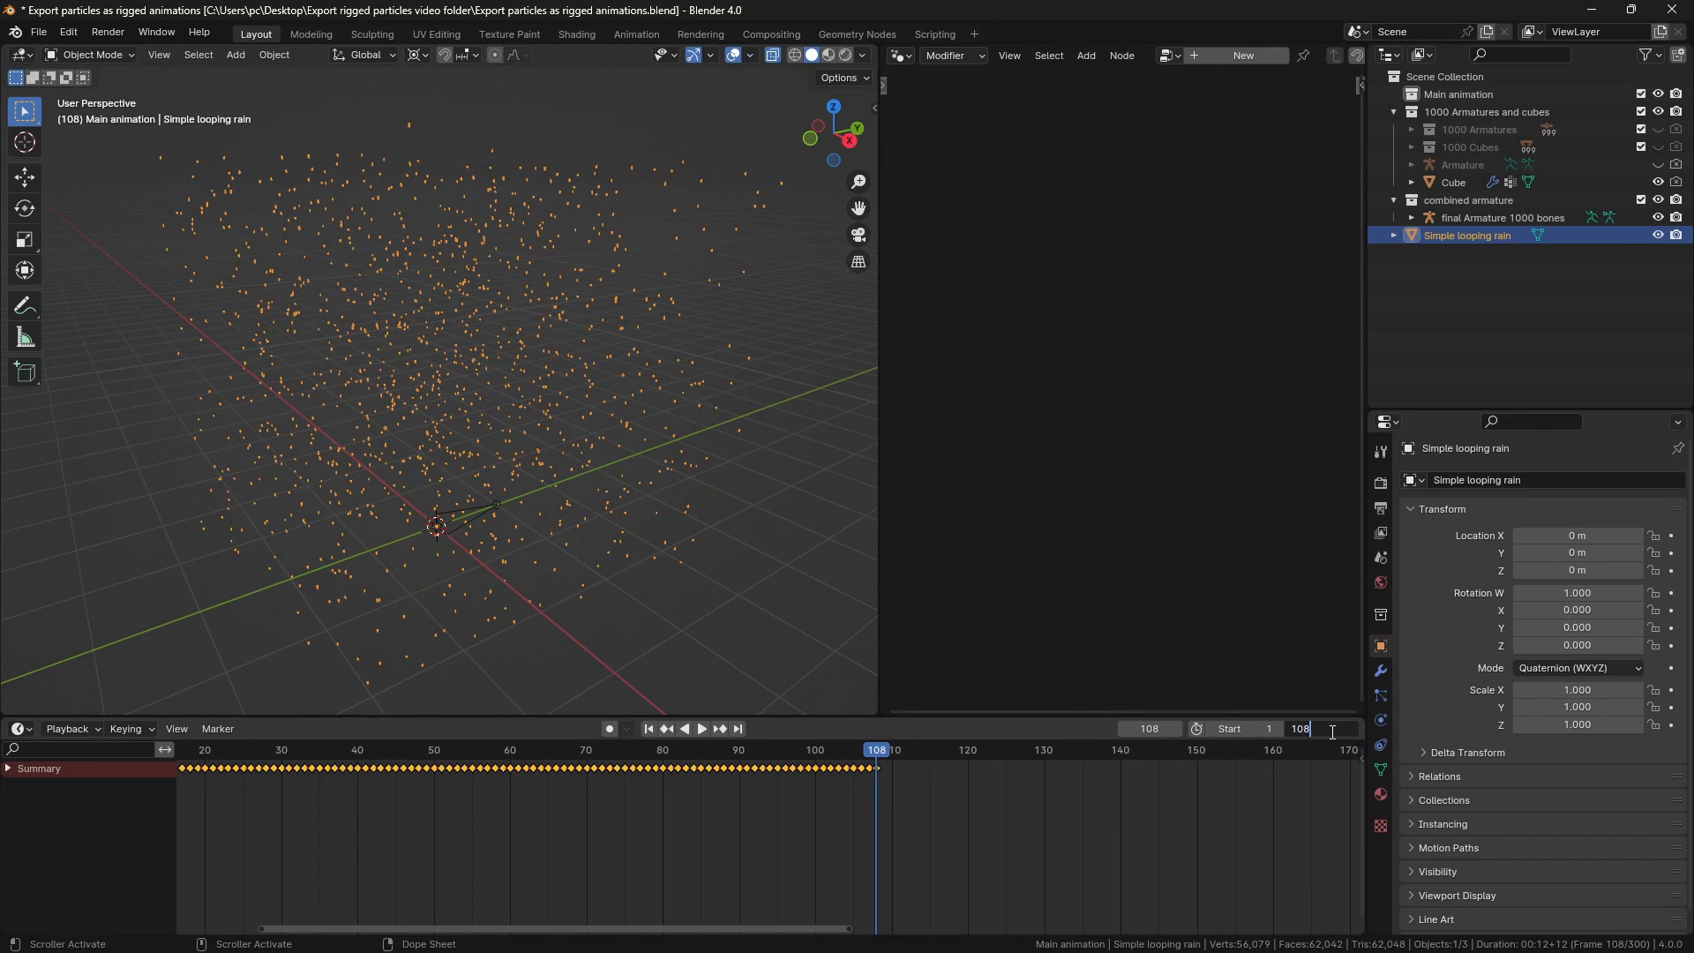
key("Return")
Scrub and play back the imported rain animation to check its loop.
scroll(1072, 791, "down", 2)
scroll(653, 808, "up", 2)
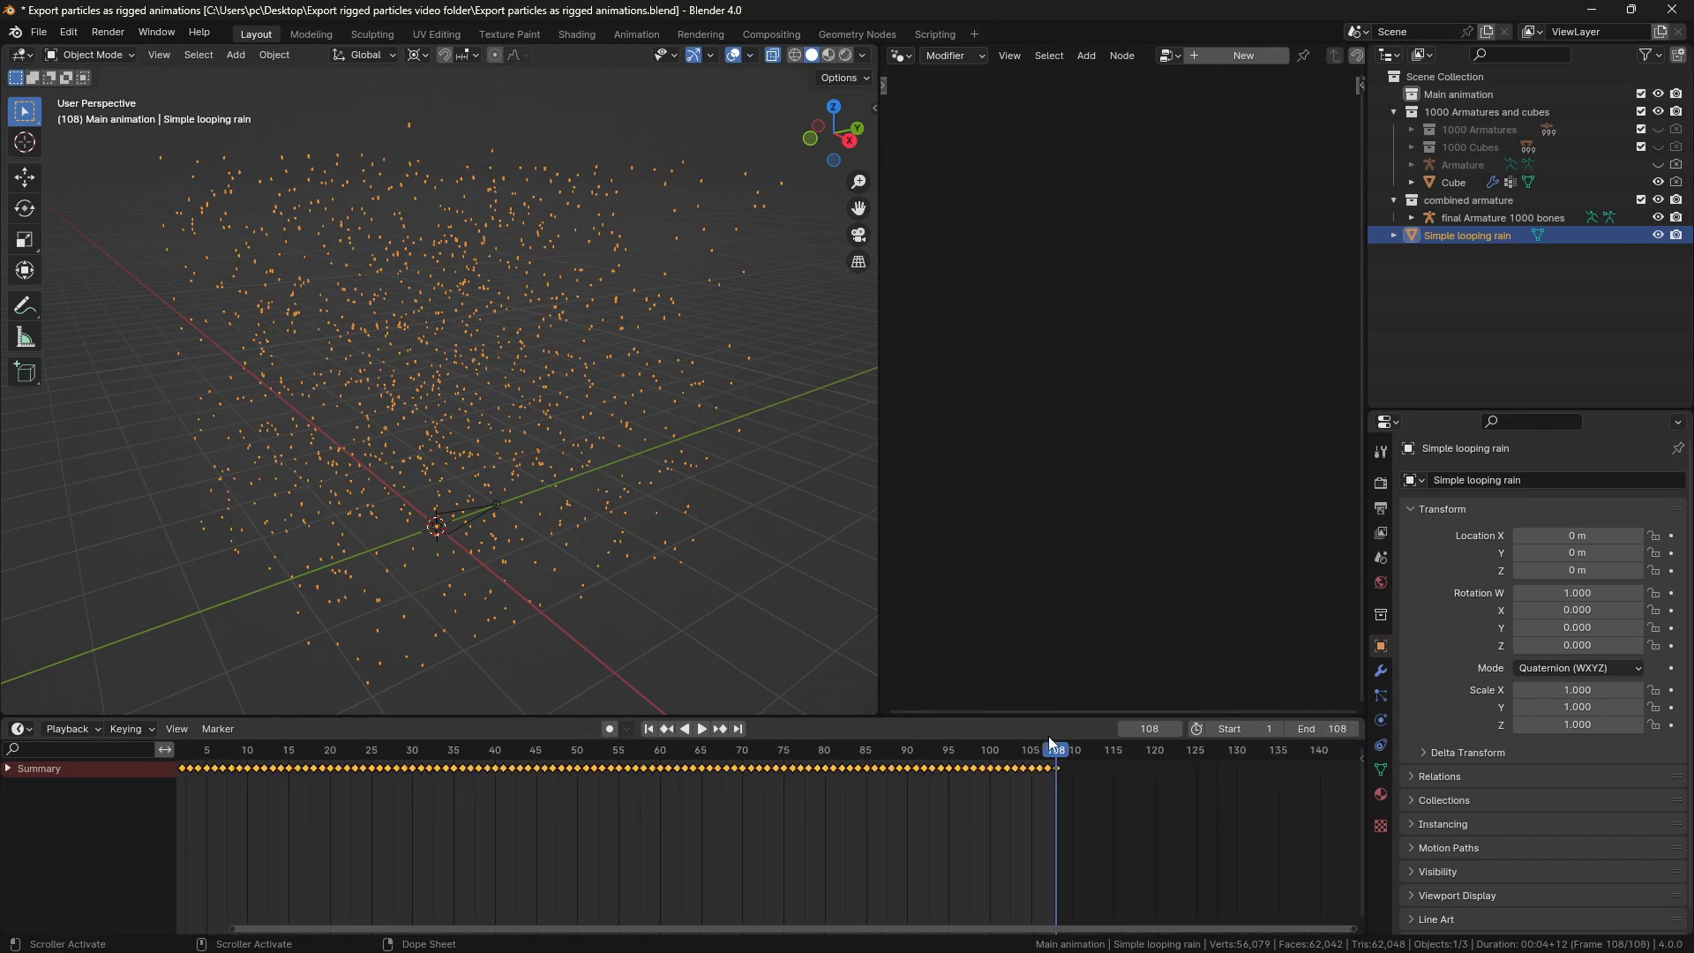
left_click_drag(1050, 744, 976, 794)
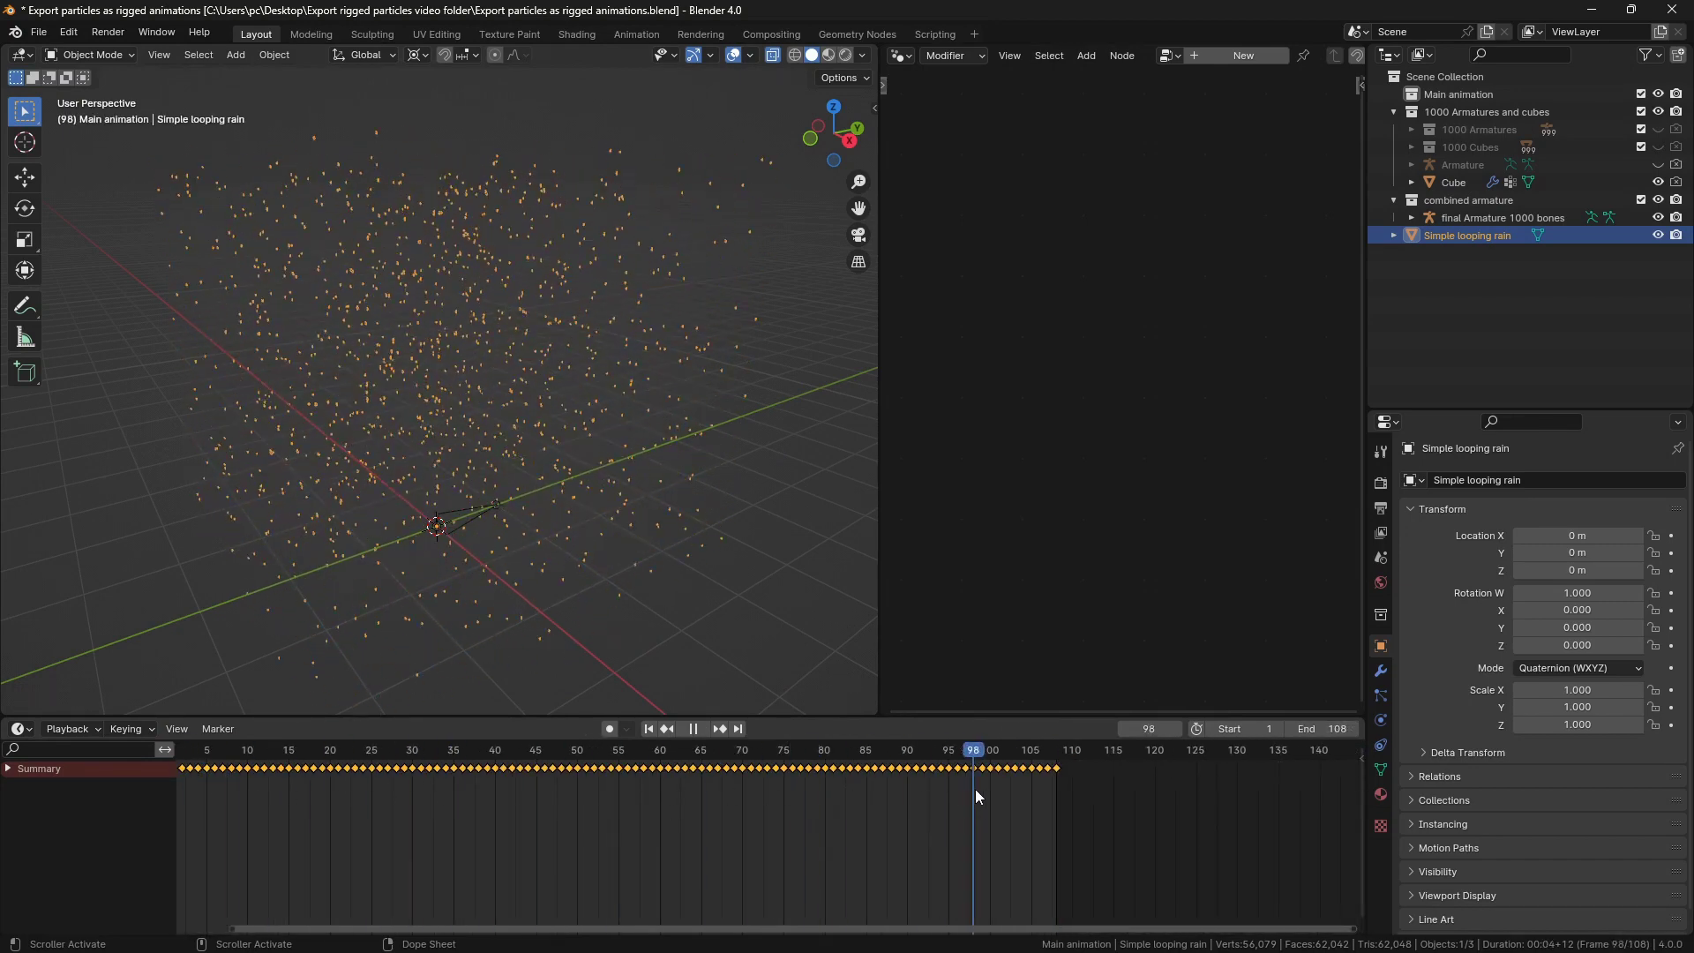
left_click(697, 729)
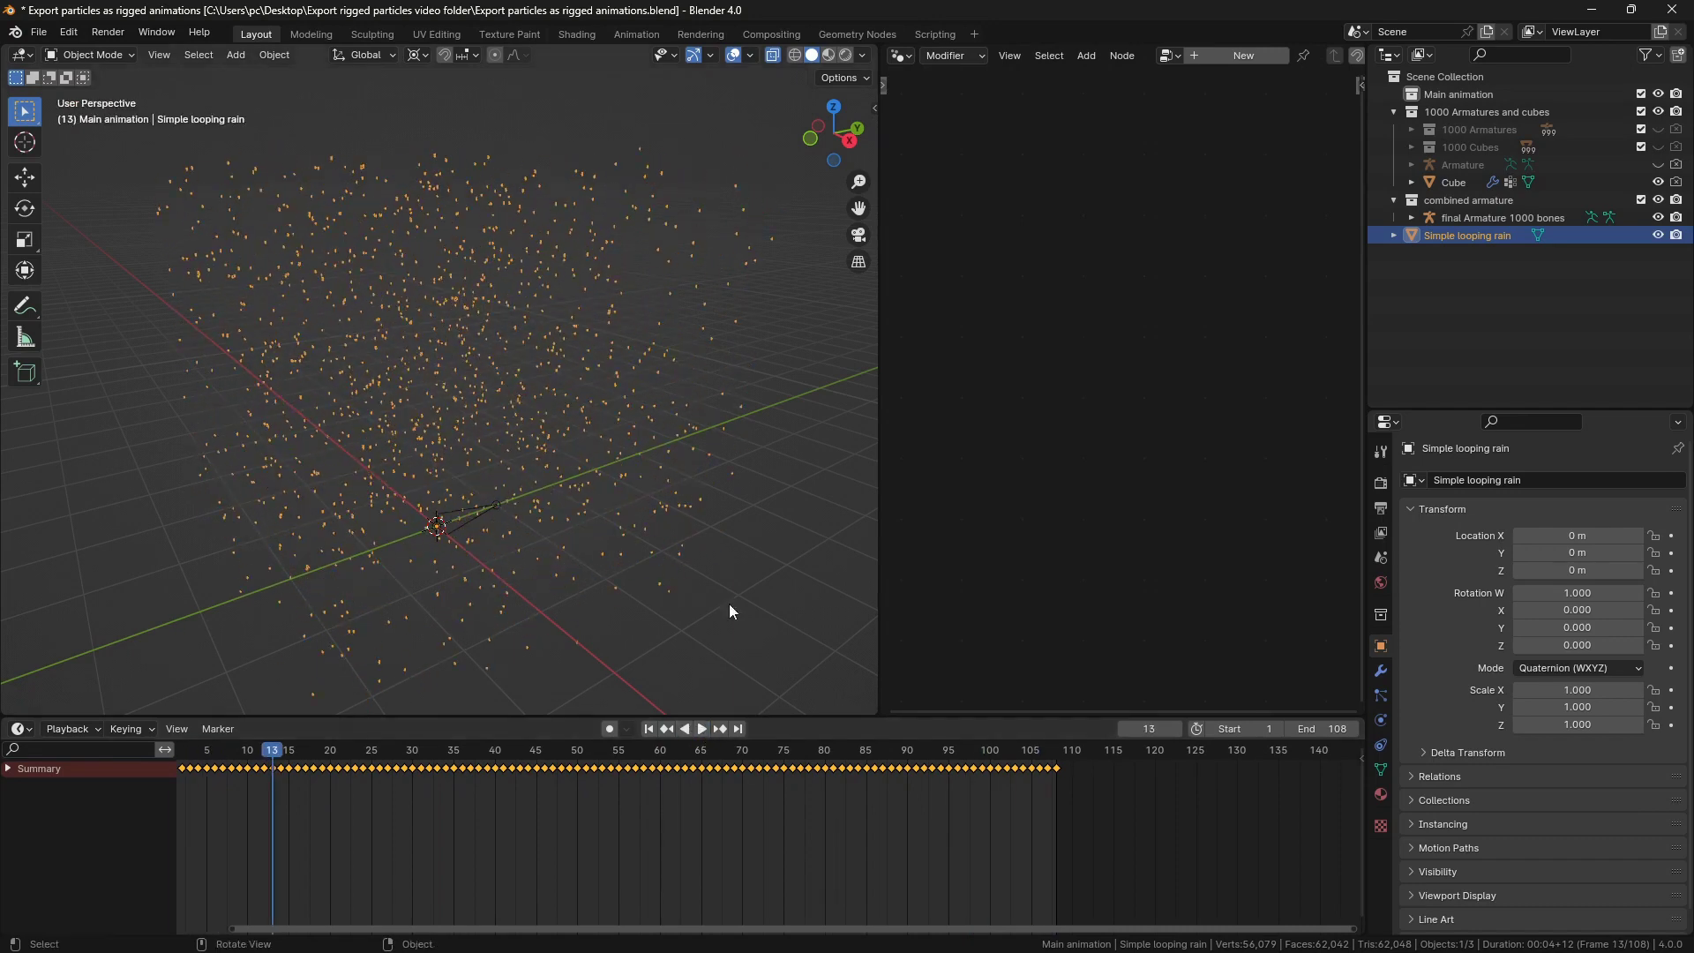
Add a Geometry Nodes modifier to Simple looping rain and assign the Main animation node group.
left_click(1381, 670)
left_click(1493, 480)
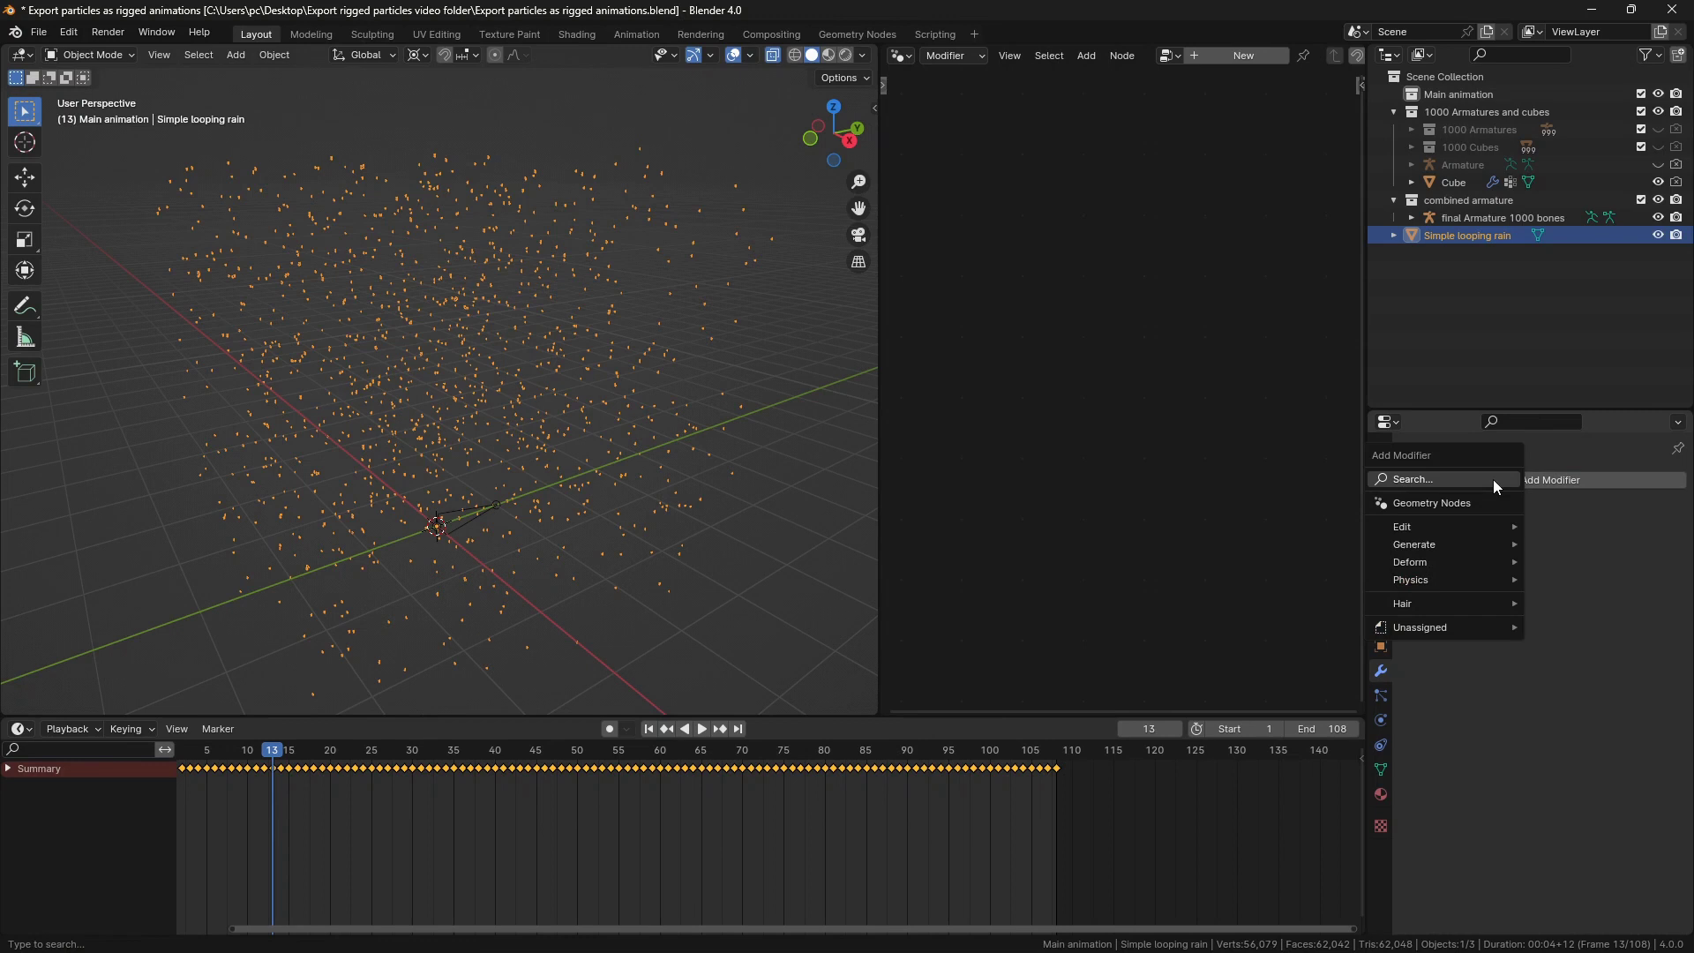
type("geo")
key("Return")
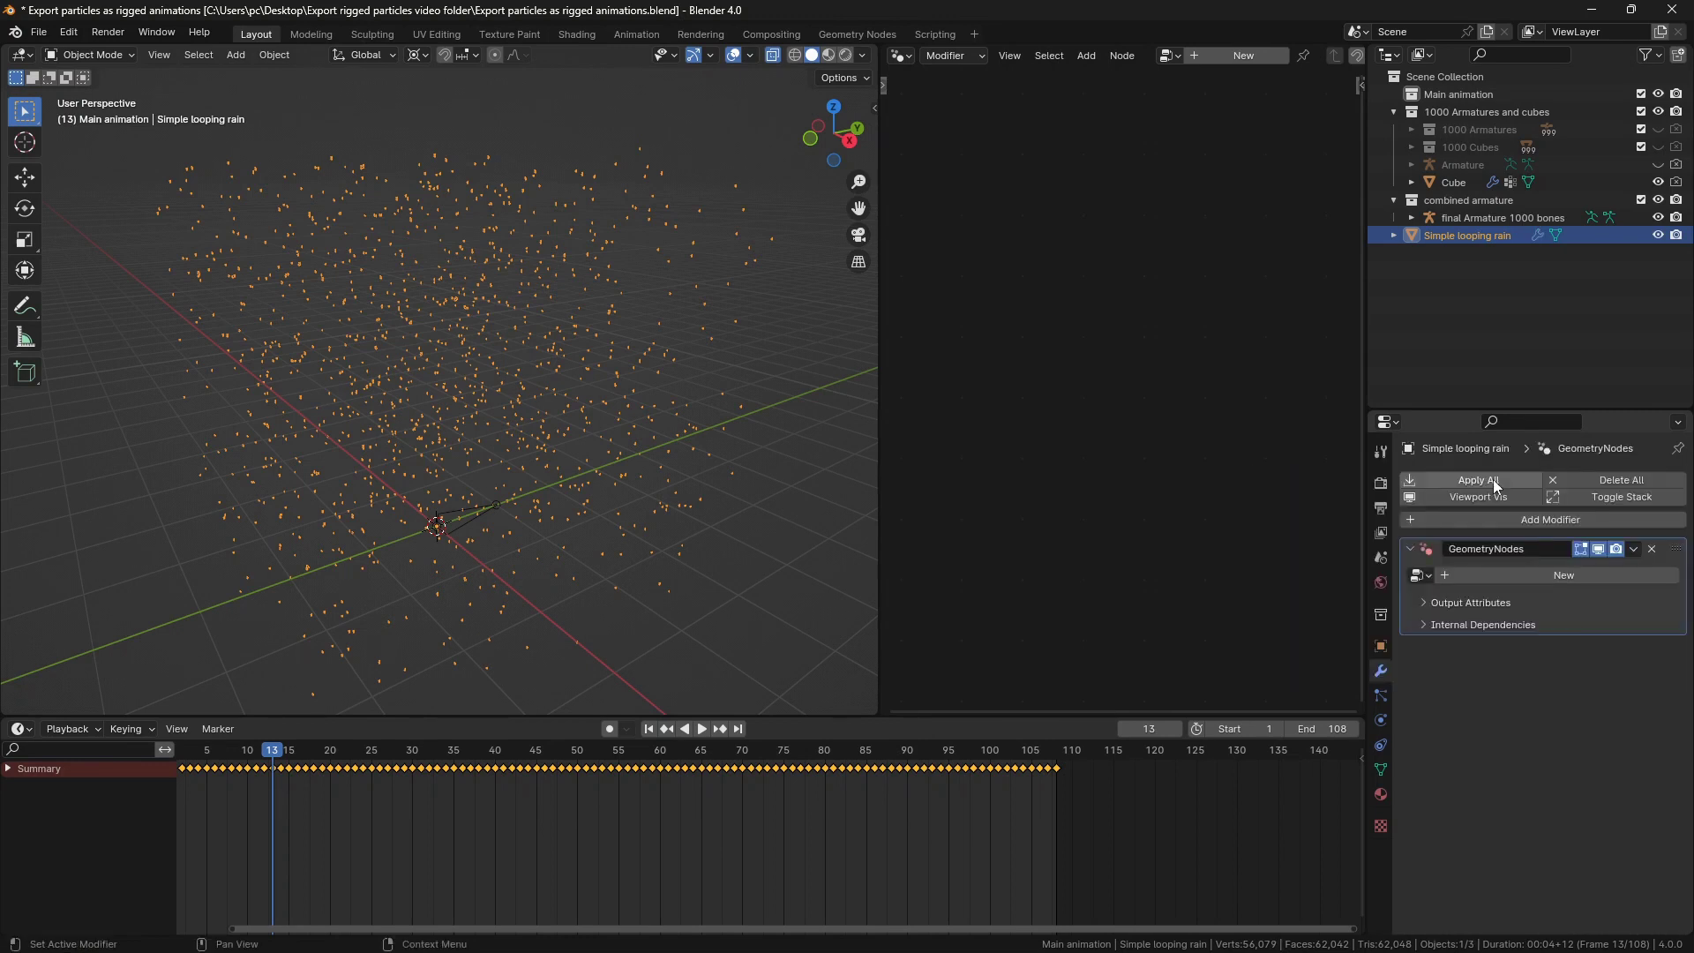
left_click(1420, 575)
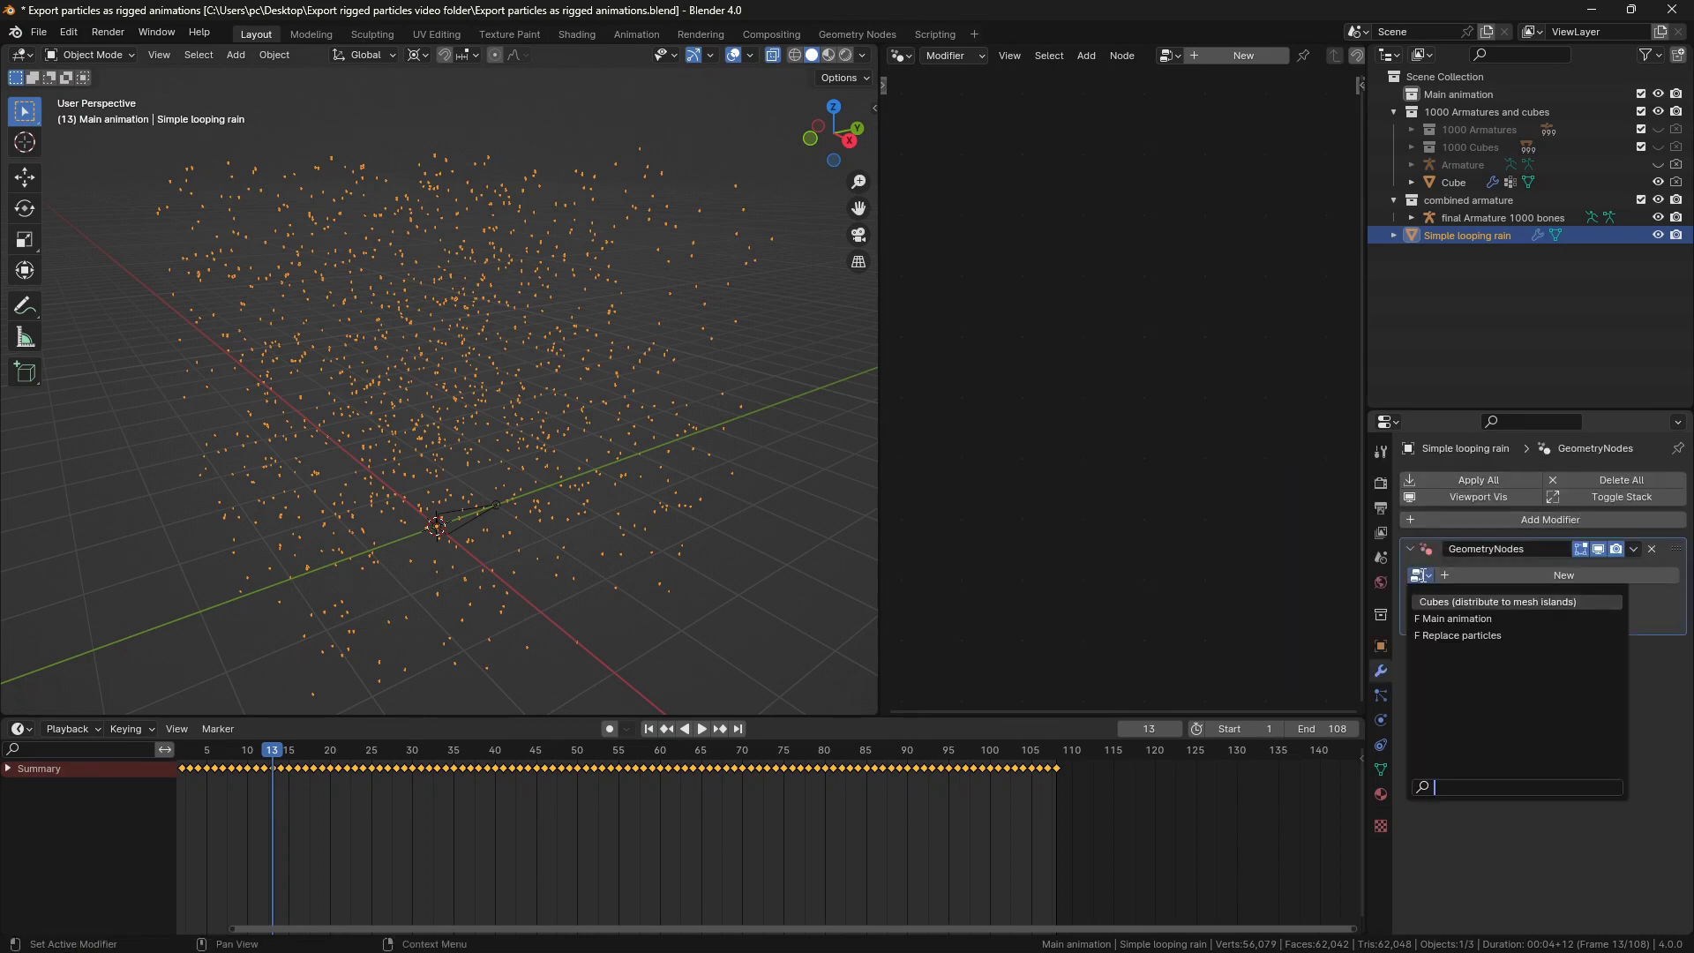
left_click(1438, 620)
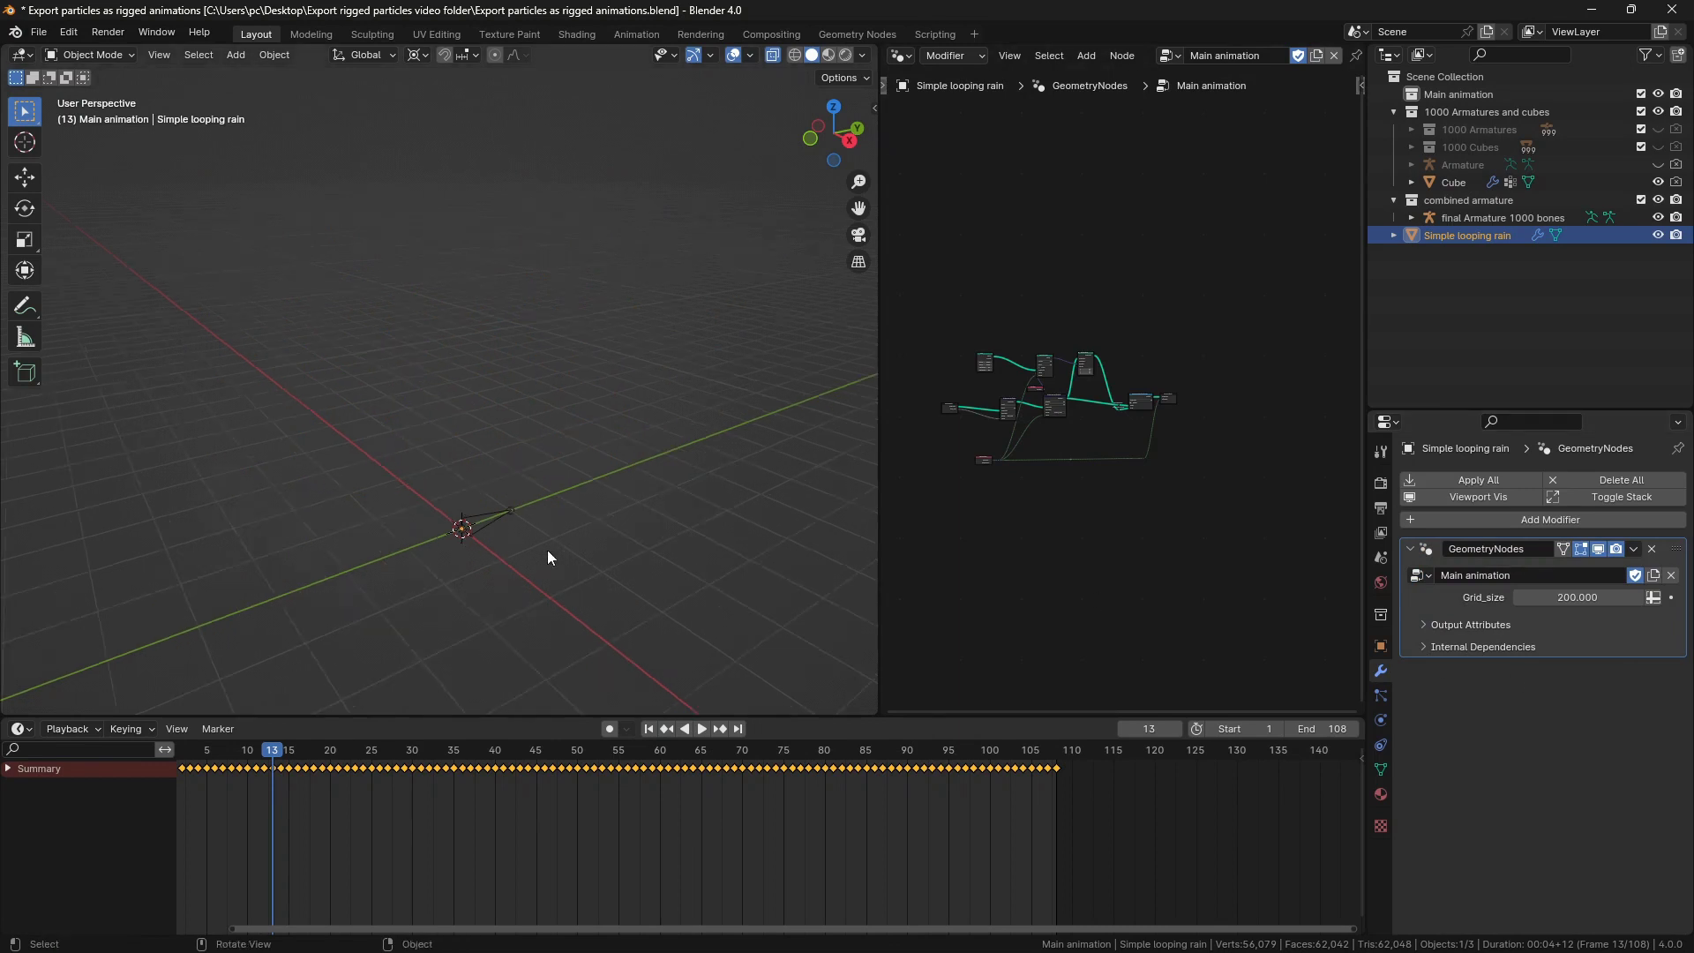
Turn off Switch in the Bake animation/ sort in grid node so the rain uses the Bake animation input.
scroll(494, 573, "up", 2)
middle_click_drag(495, 573, 492, 539, "shift")
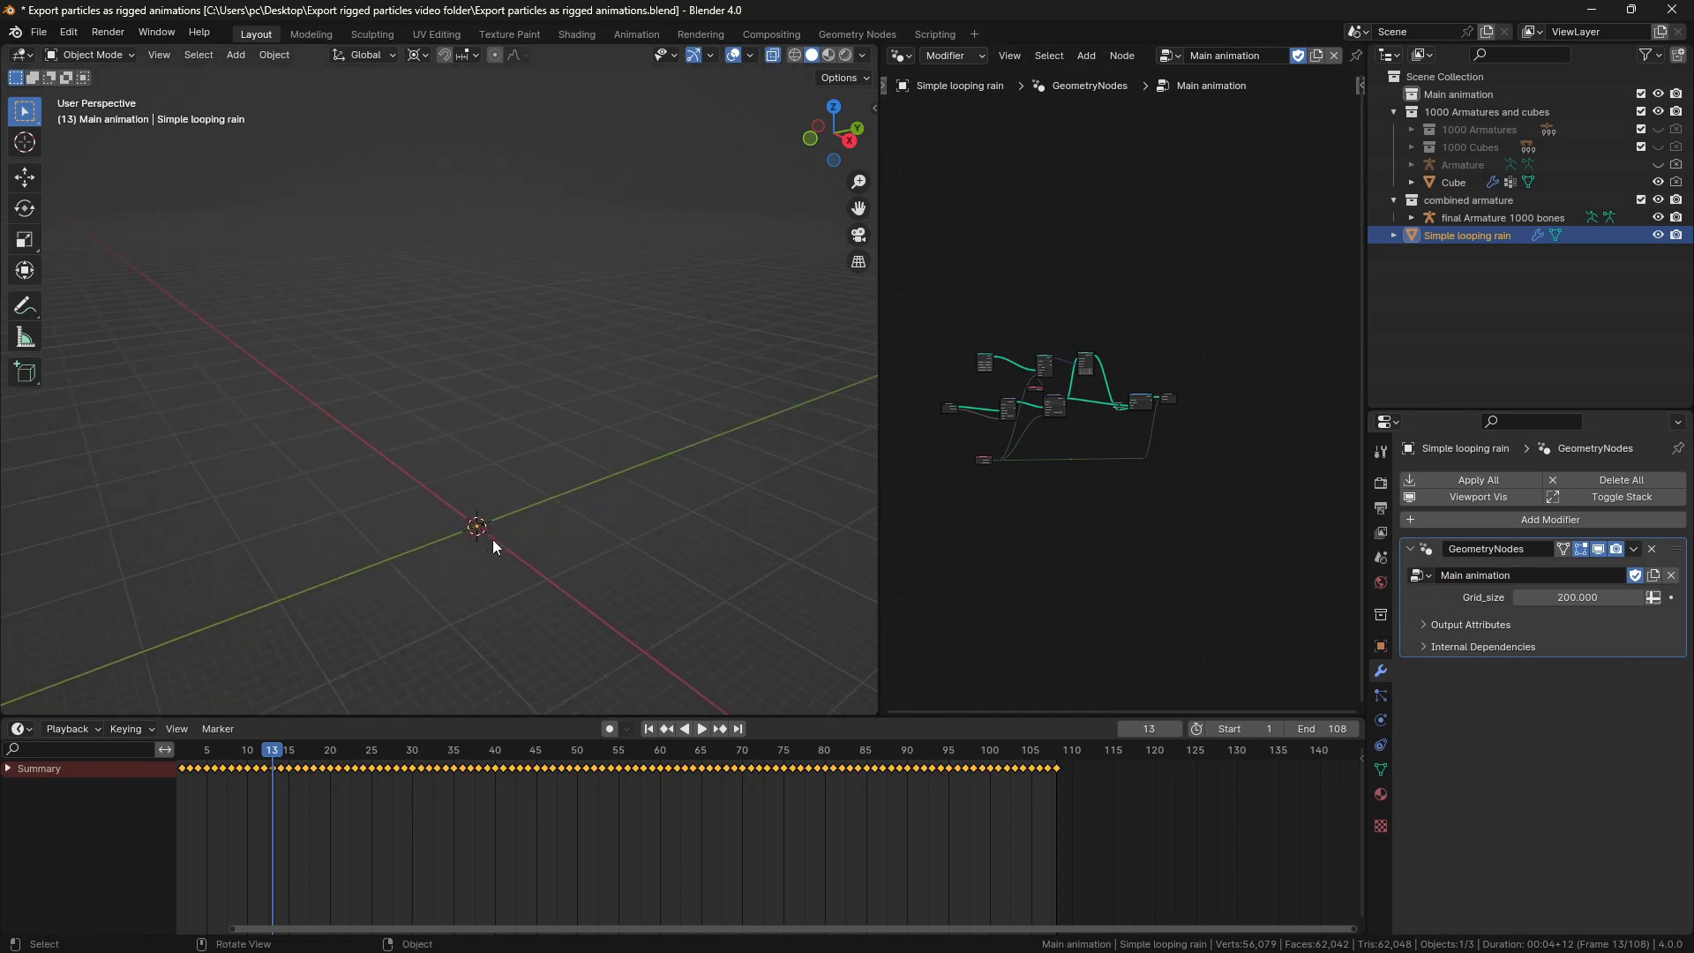
scroll(1173, 415, "up", 8)
scroll(1172, 424, "up", 2)
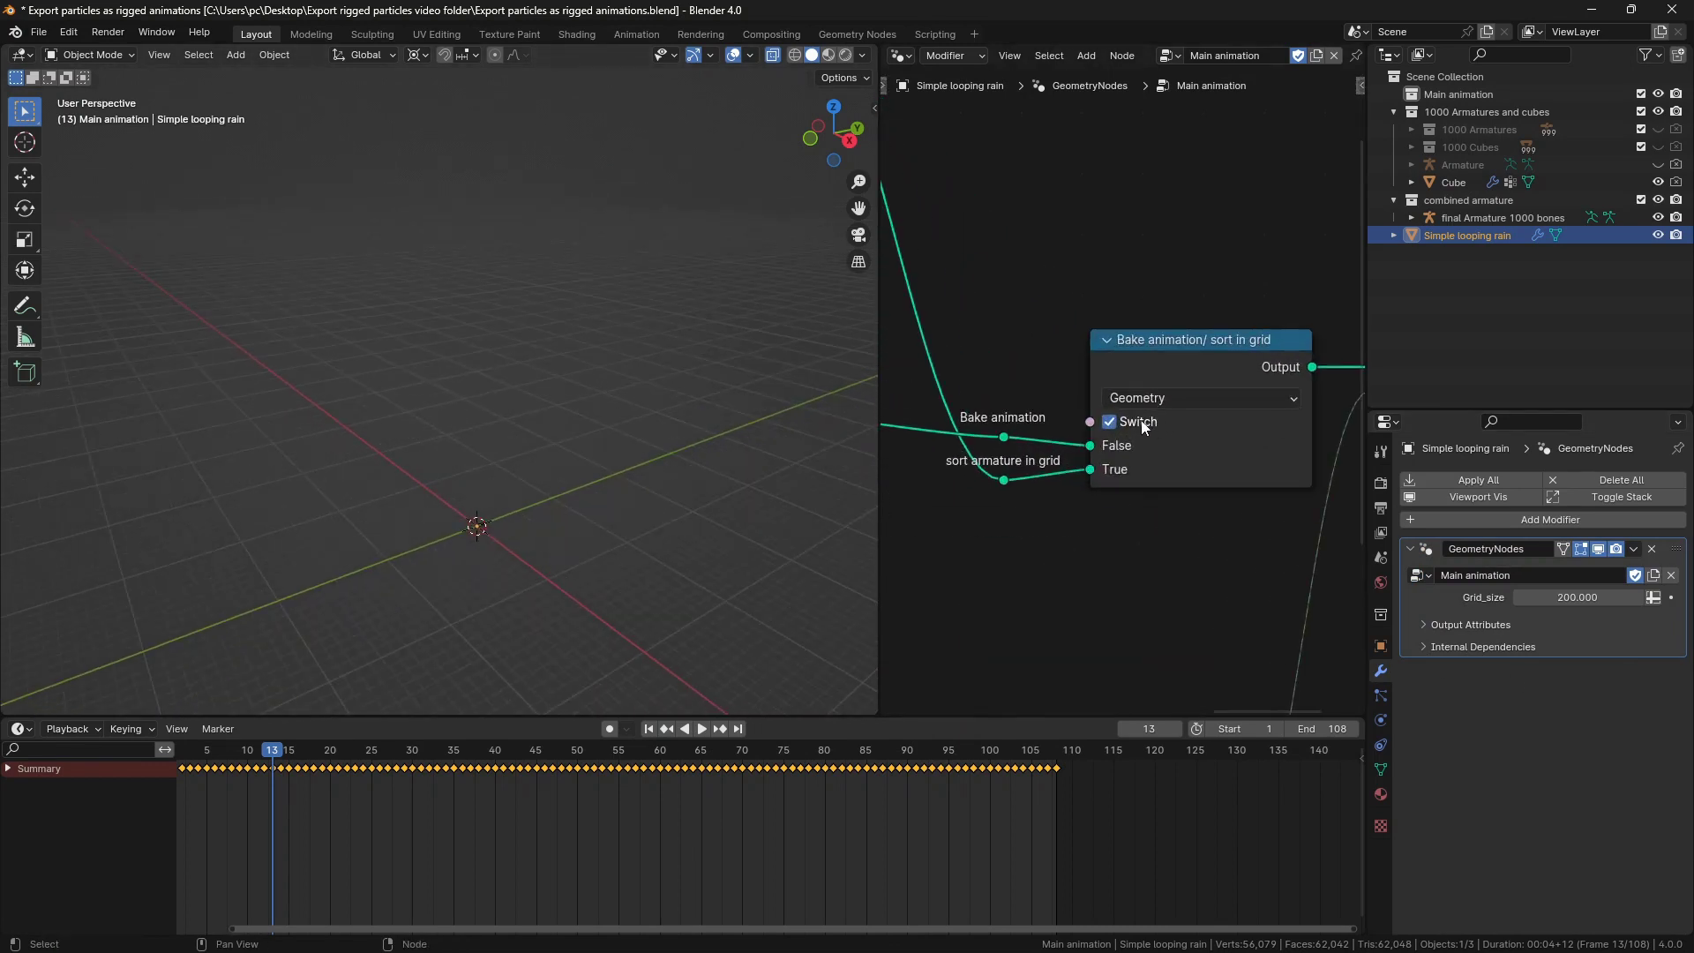
left_click(1112, 421)
middle_click_drag(476, 444, 456, 503)
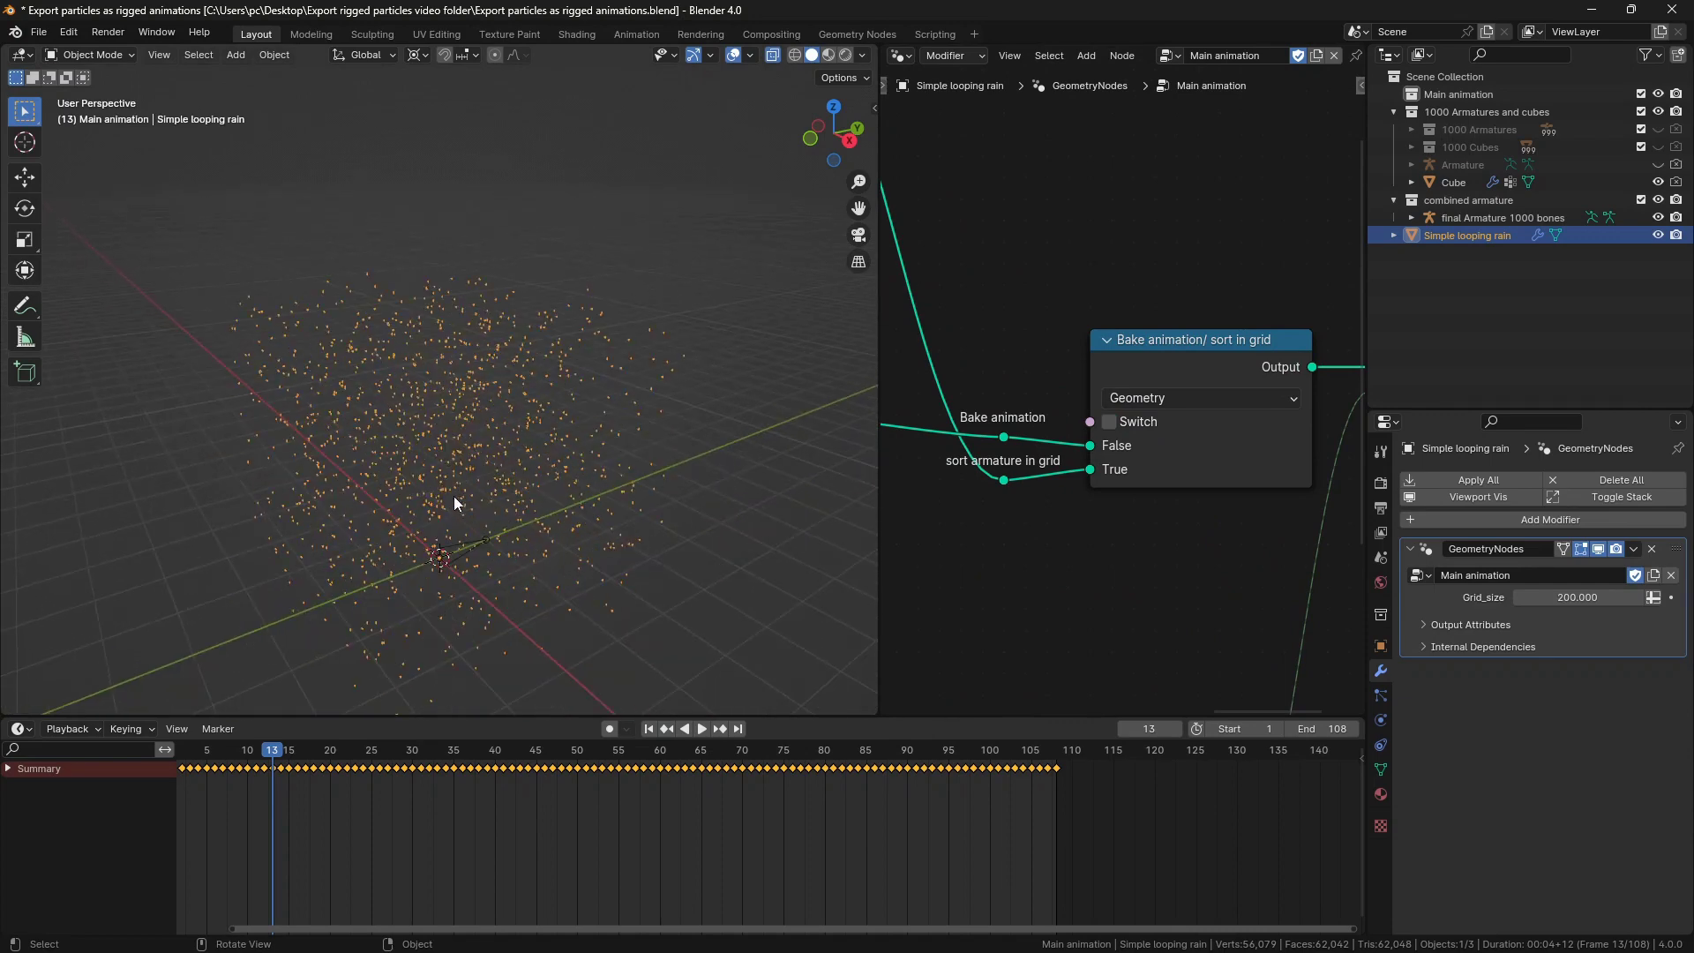
Duplicate Simple looping rain in place and assign the Replace particles node group to the copy's modifier.
key("n")
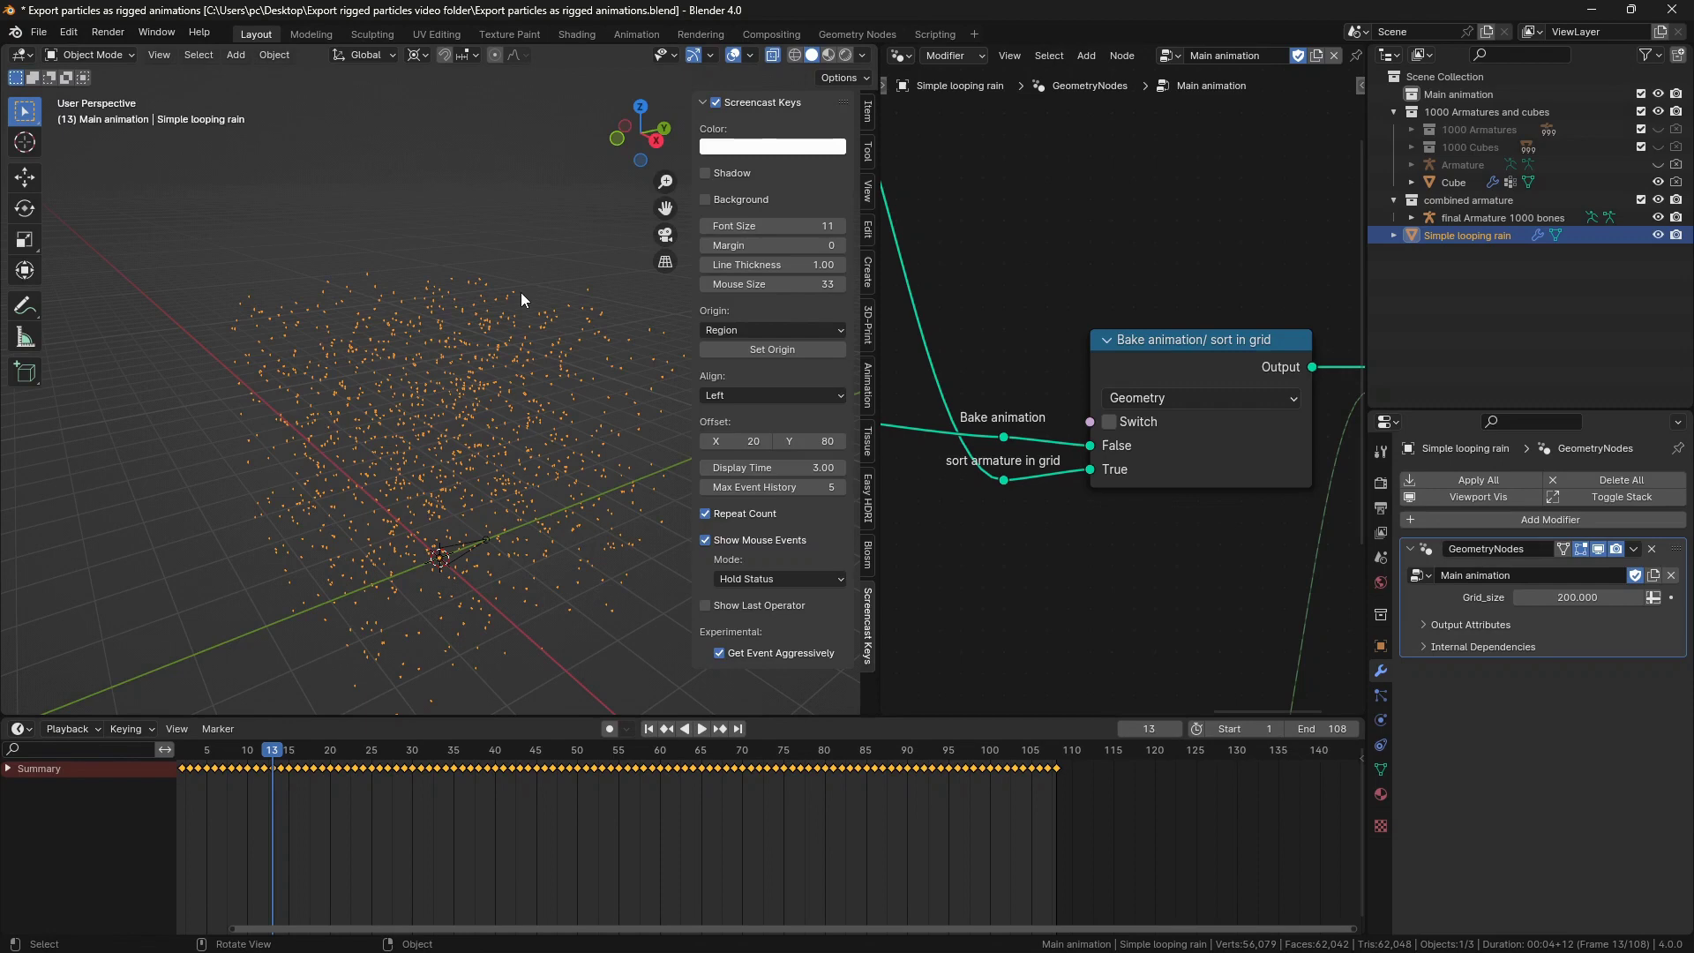
key("n")
key("shift+d")
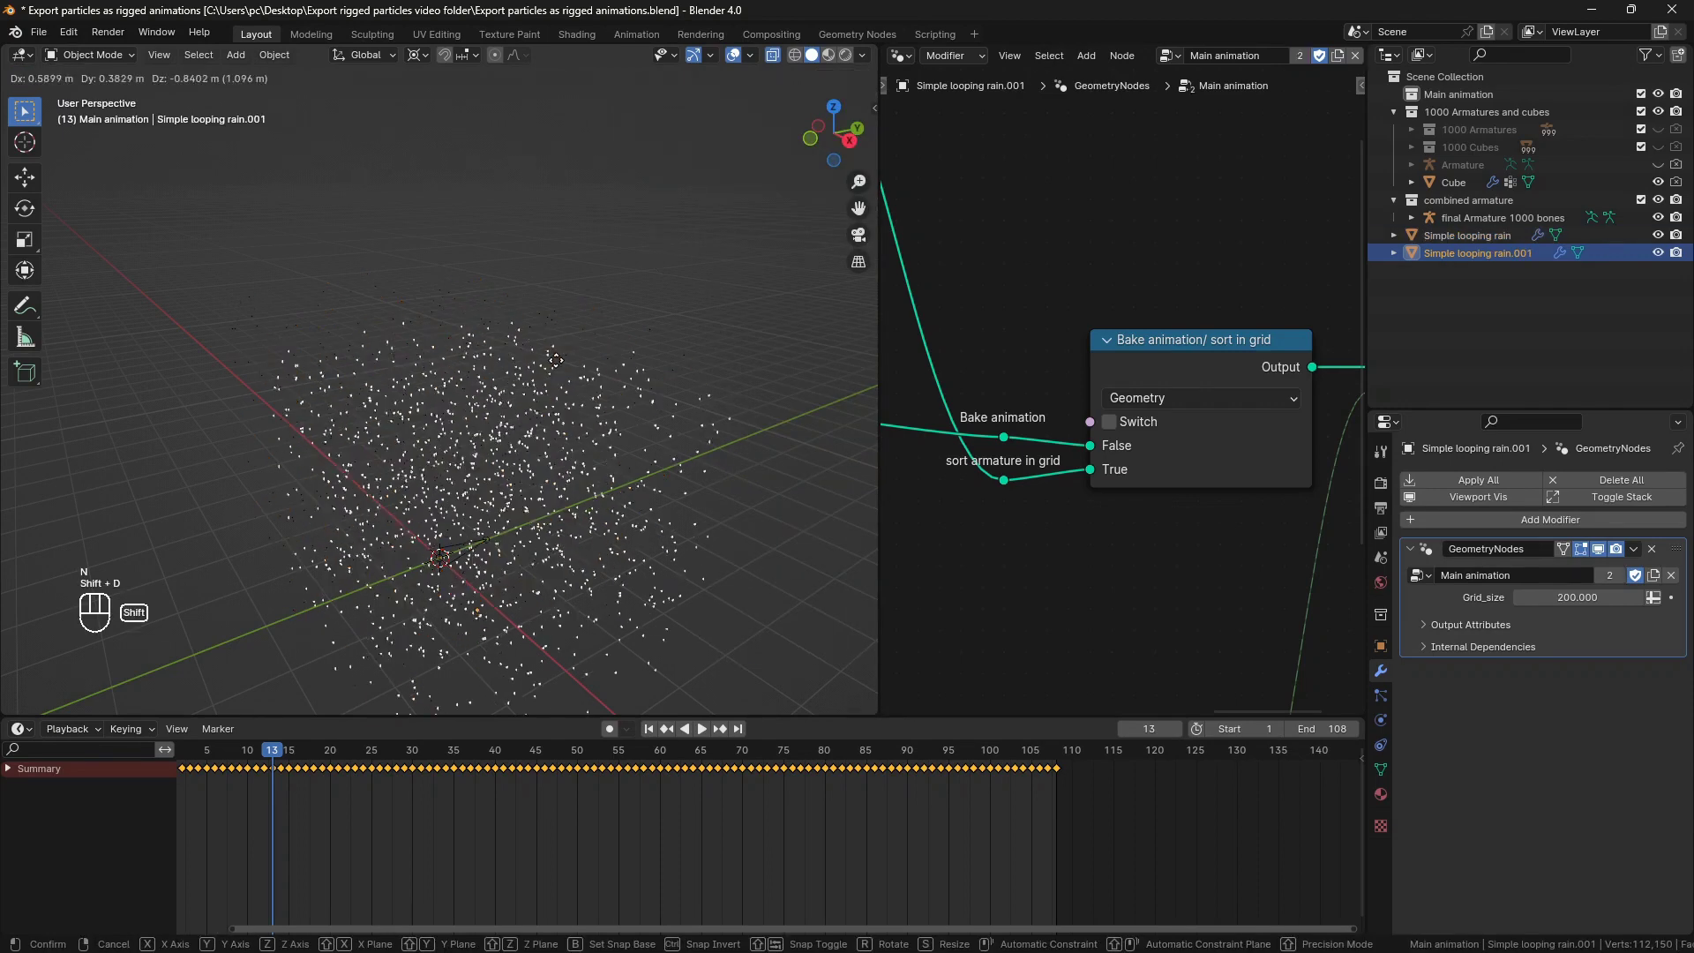
right_click(584, 440)
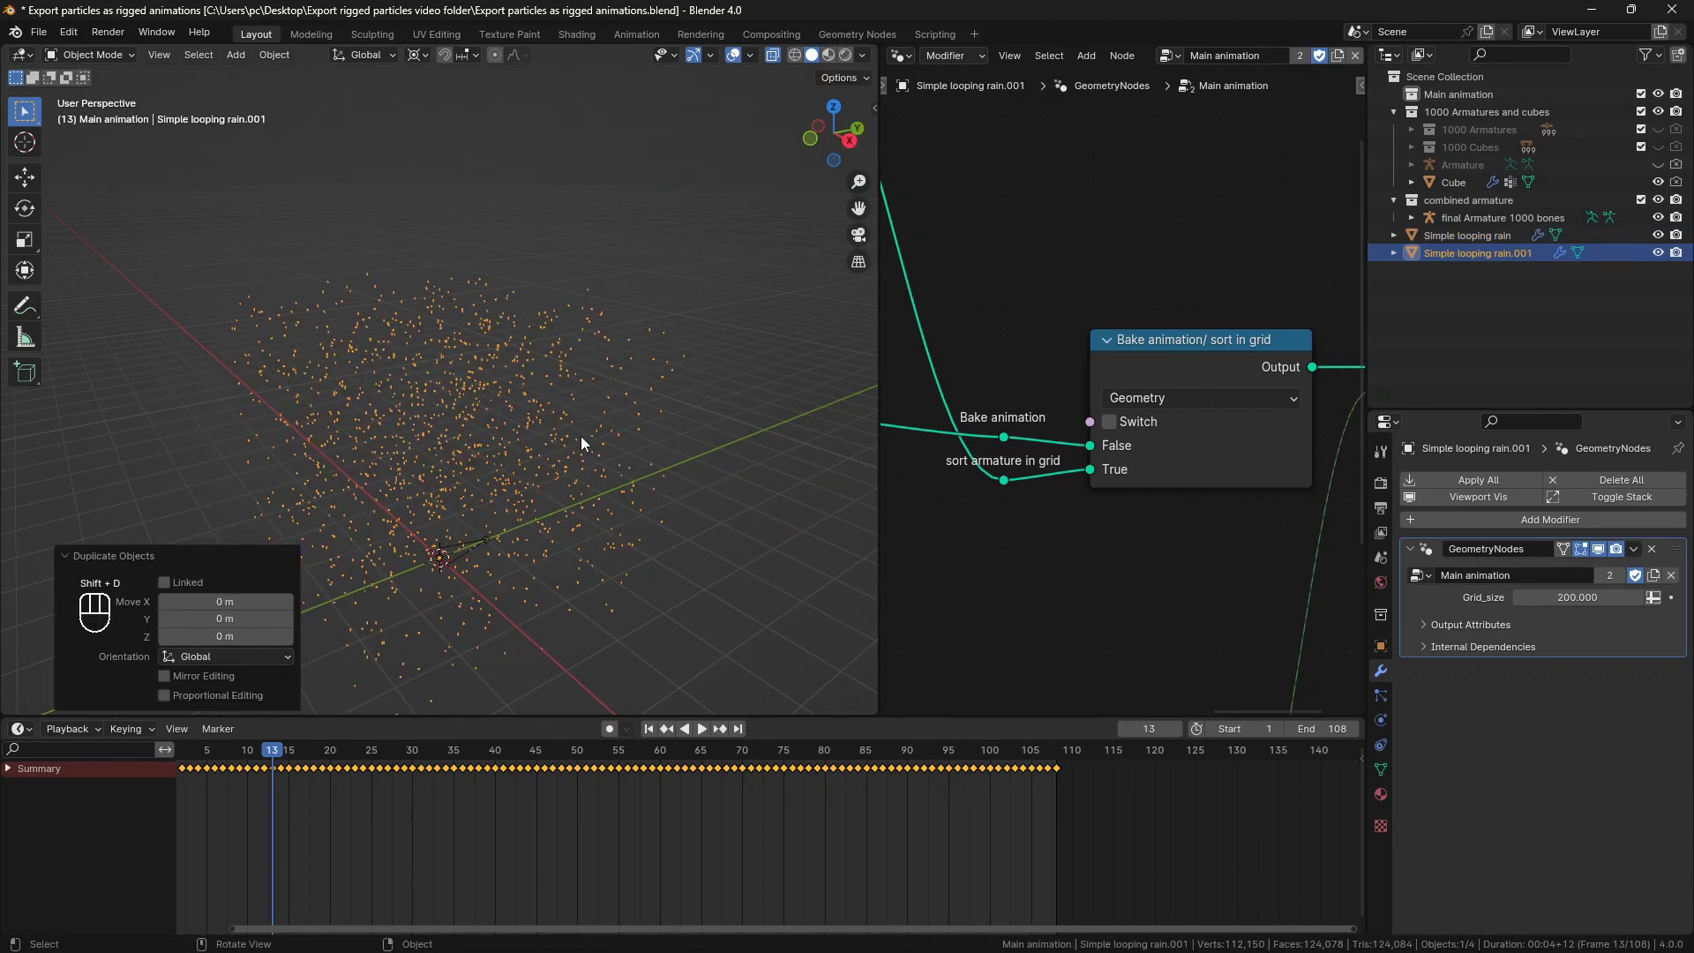
left_click(1422, 576)
left_click(1448, 635)
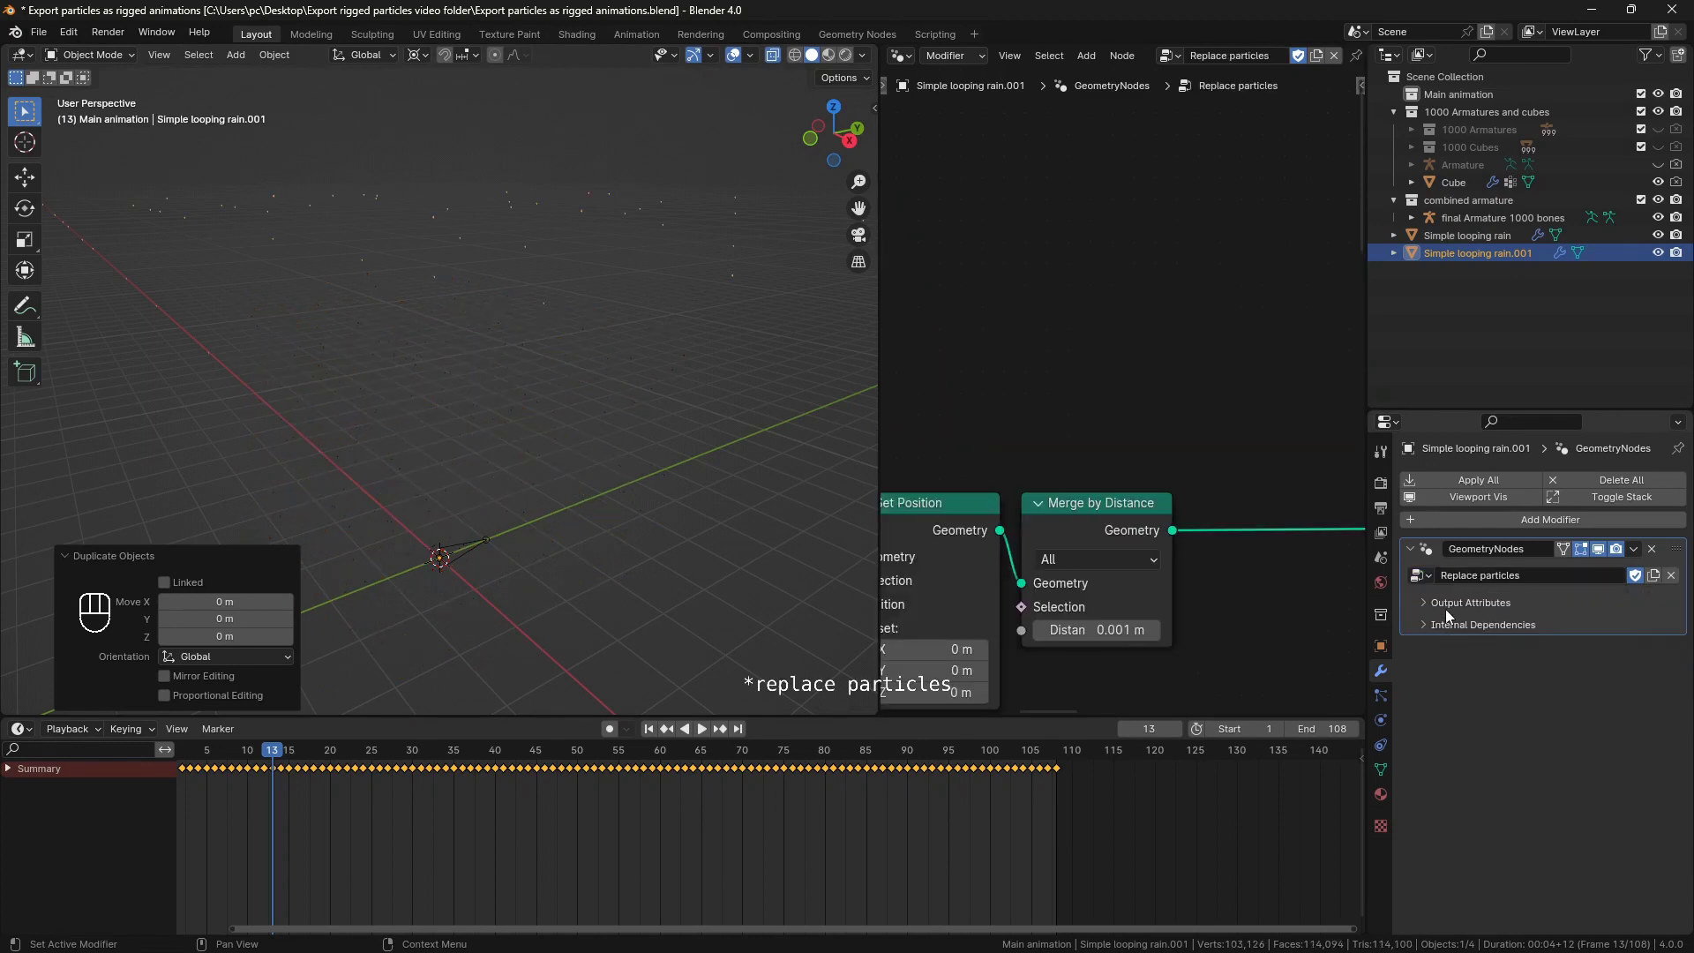
Move Simple looping rain and its duplicate into the Main animation collection.
middle_click_drag(653, 450, 602, 481)
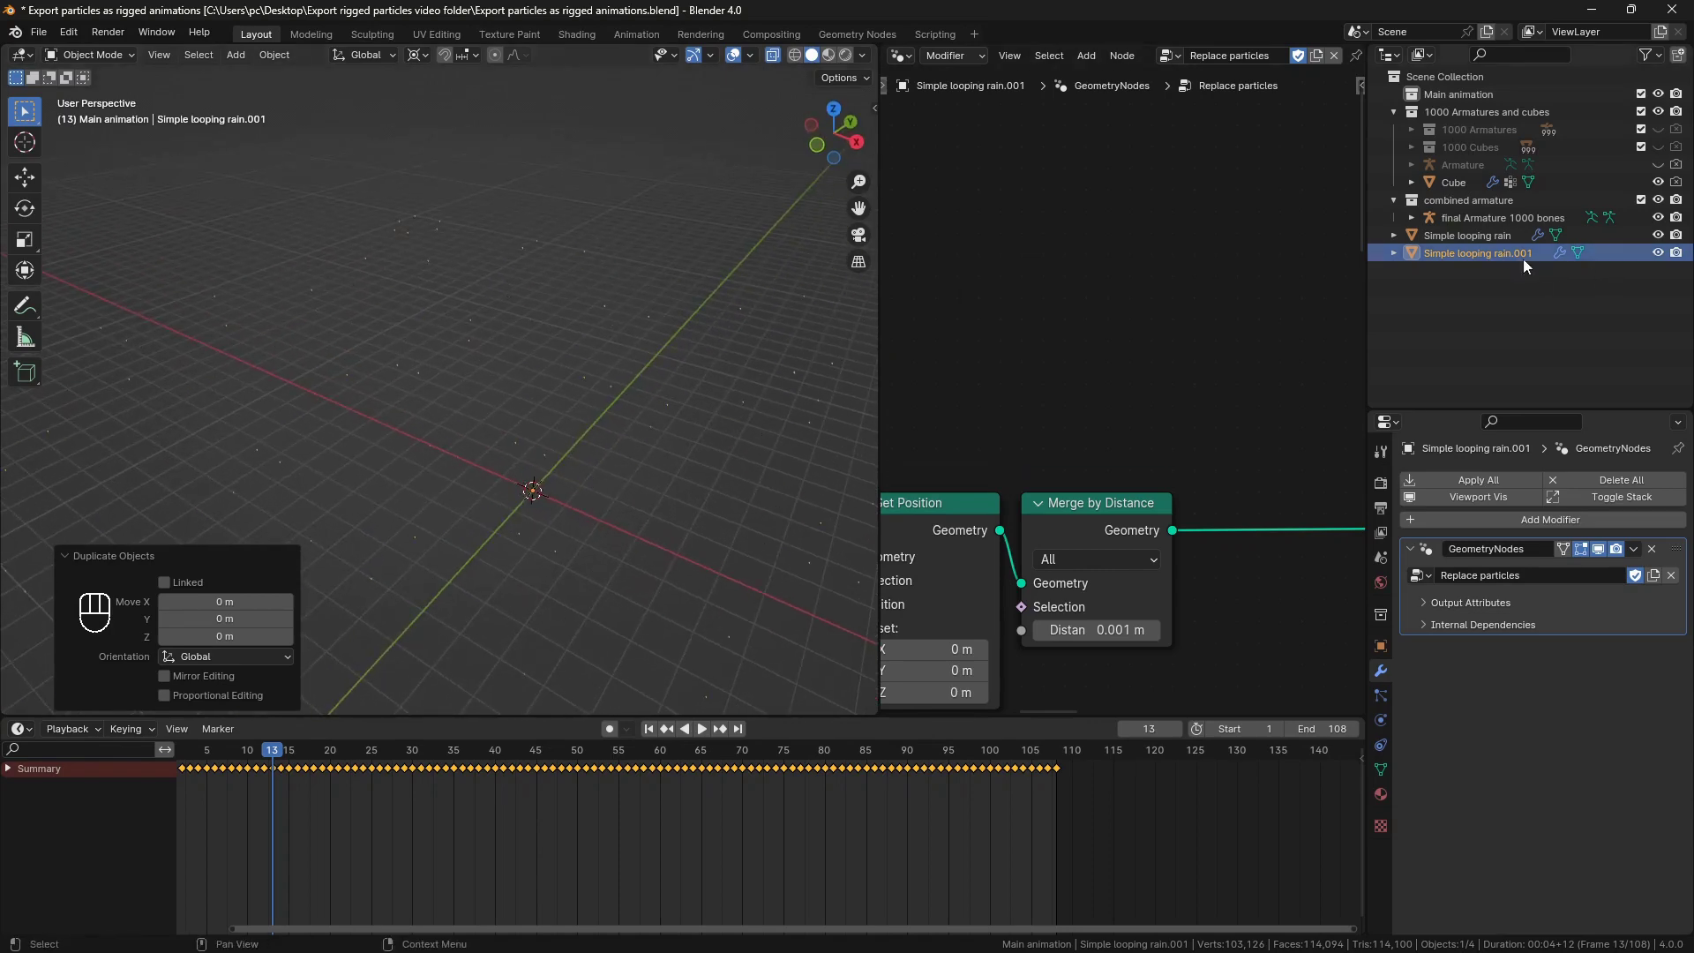
left_click(1485, 234)
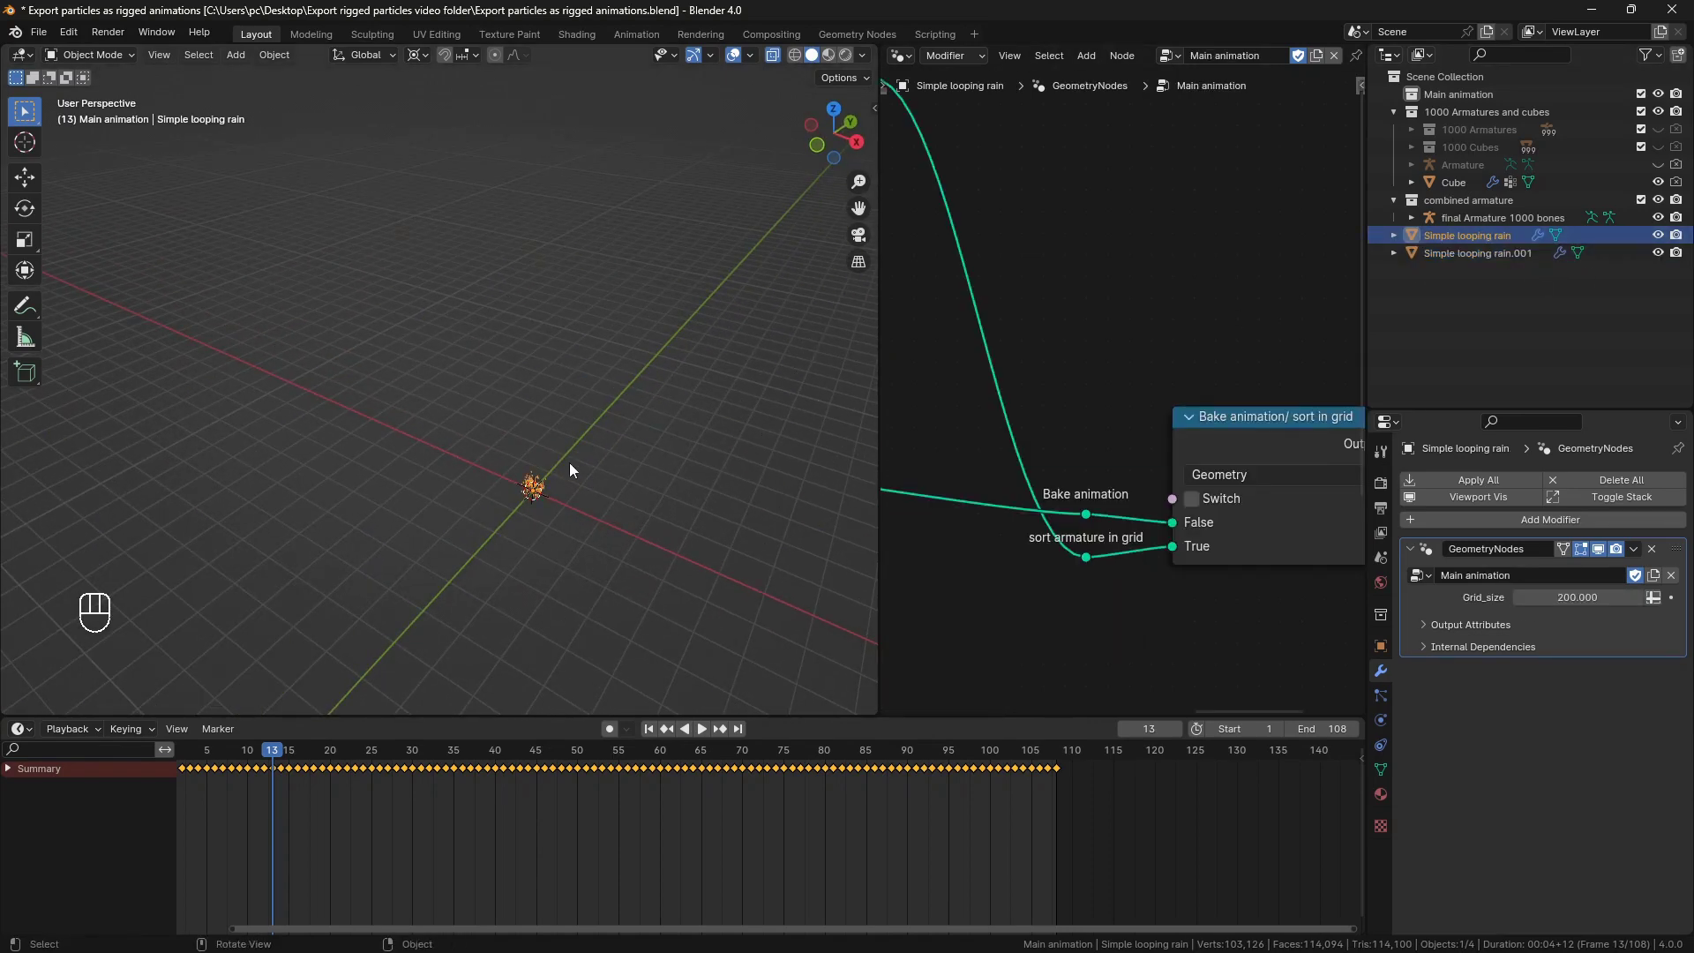
middle_click_drag(531, 477, 489, 406)
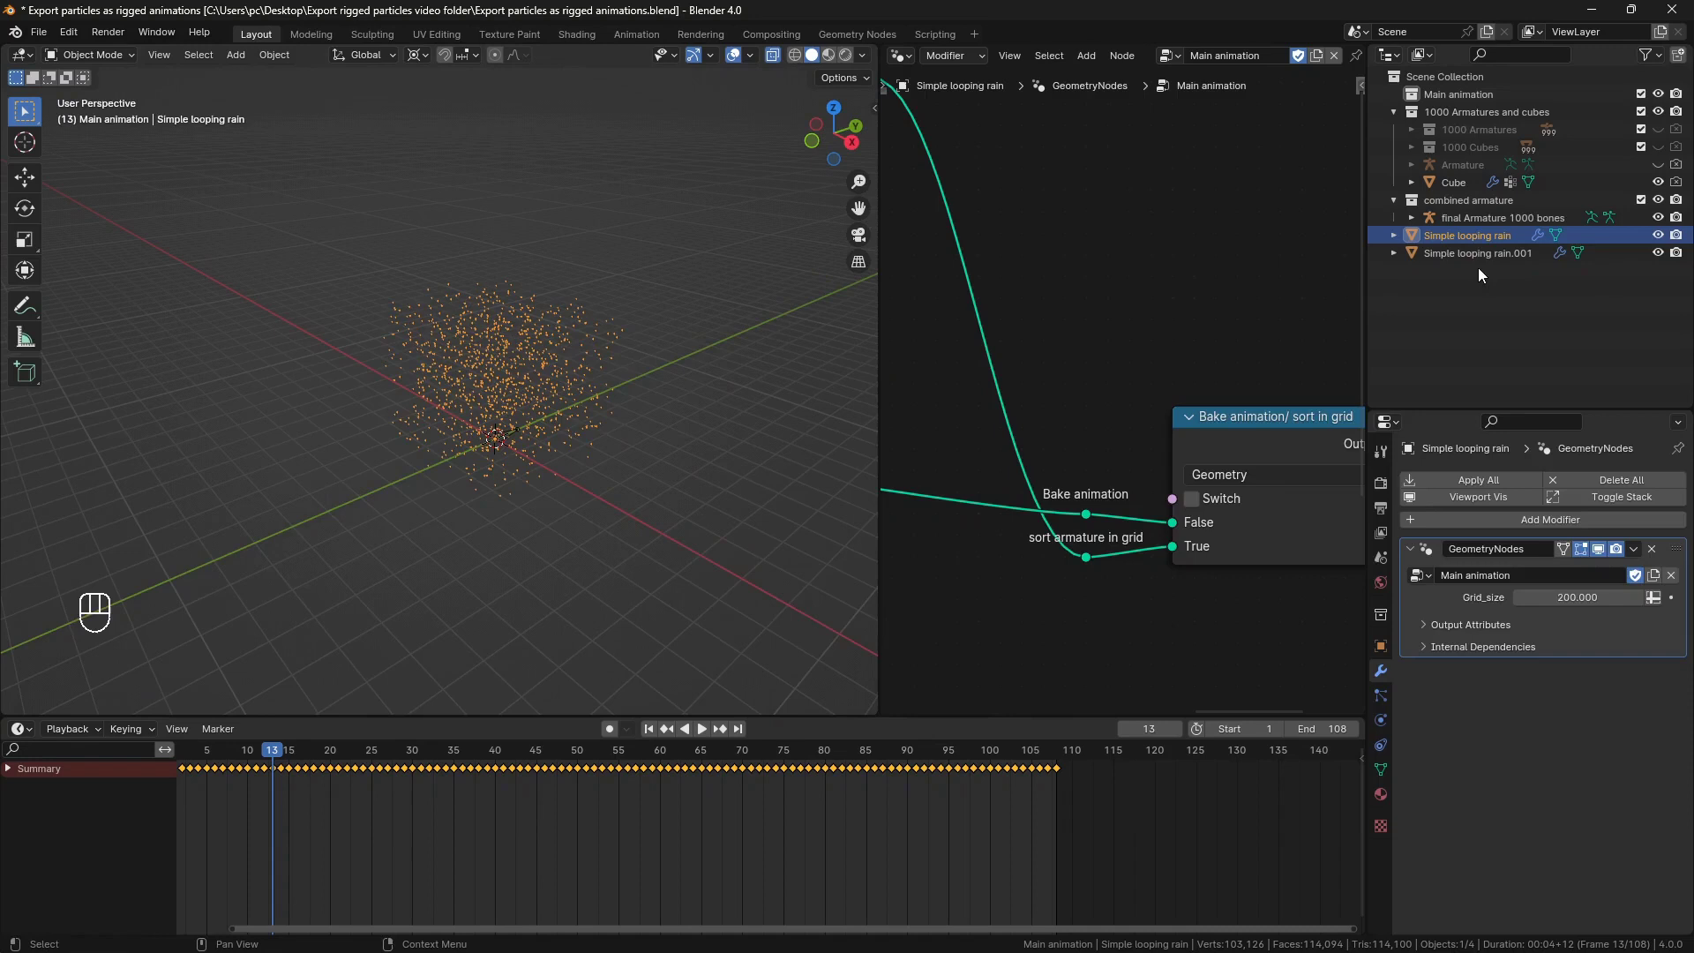
left_click_drag(1479, 267, 1502, 100)
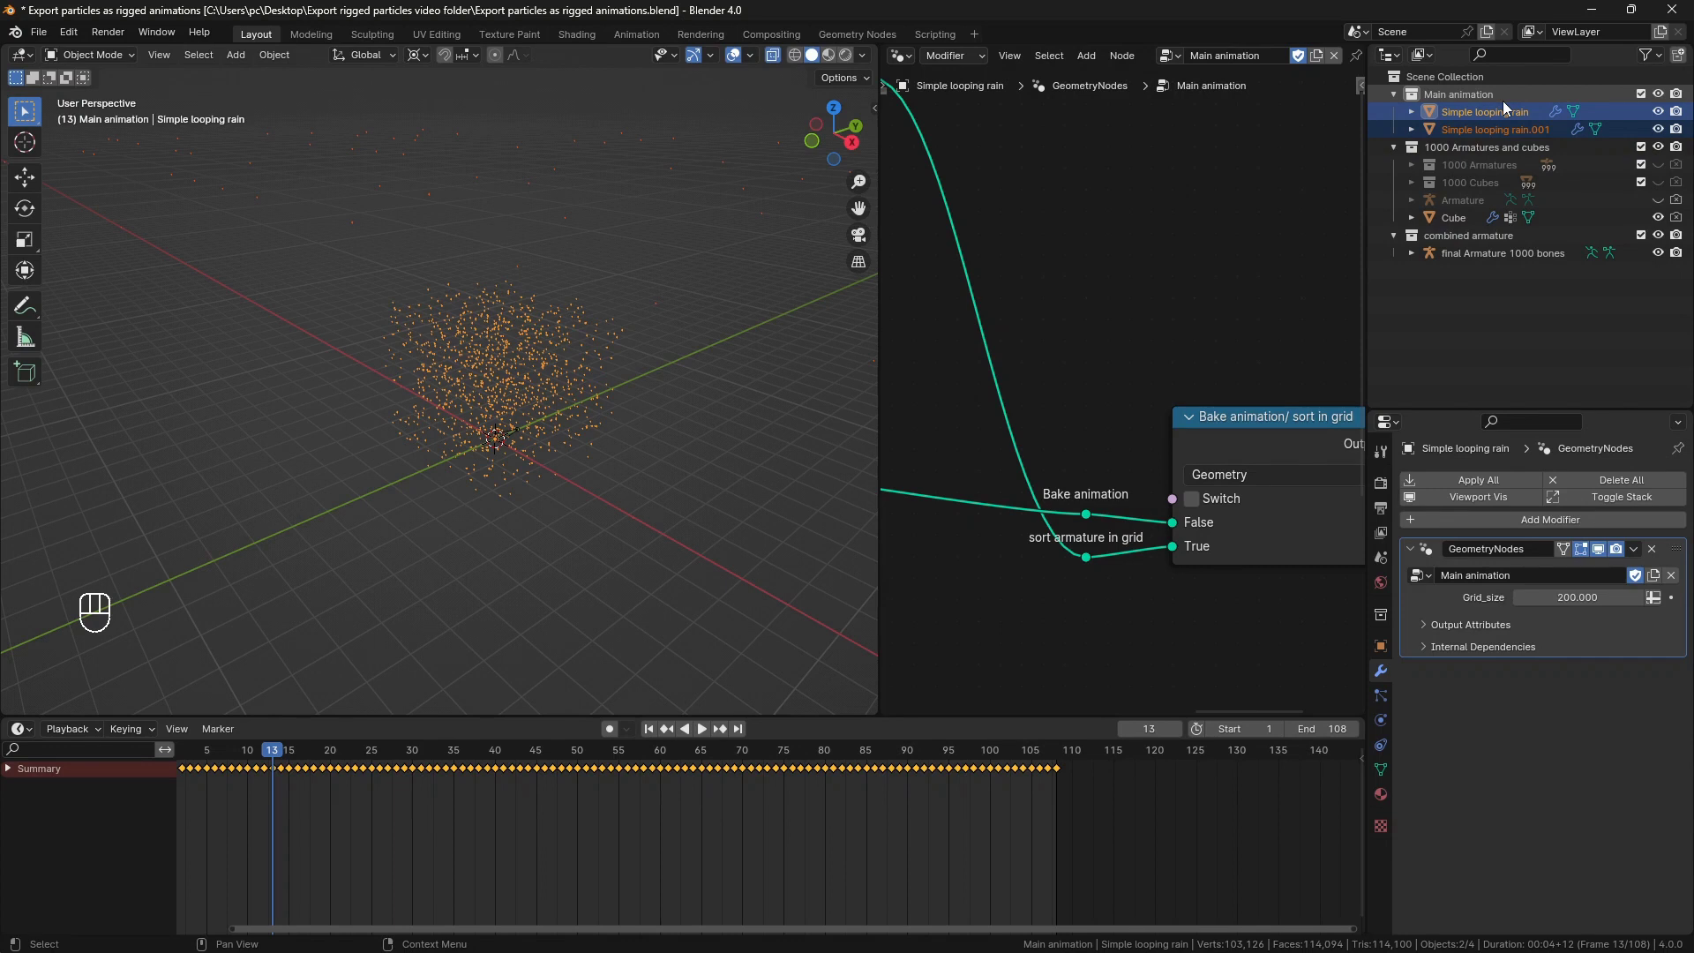
Set the Object Info node in the Cube's Cubes (distribute to mesh islands) node tree to Simple looping rain.
left_click(1454, 218)
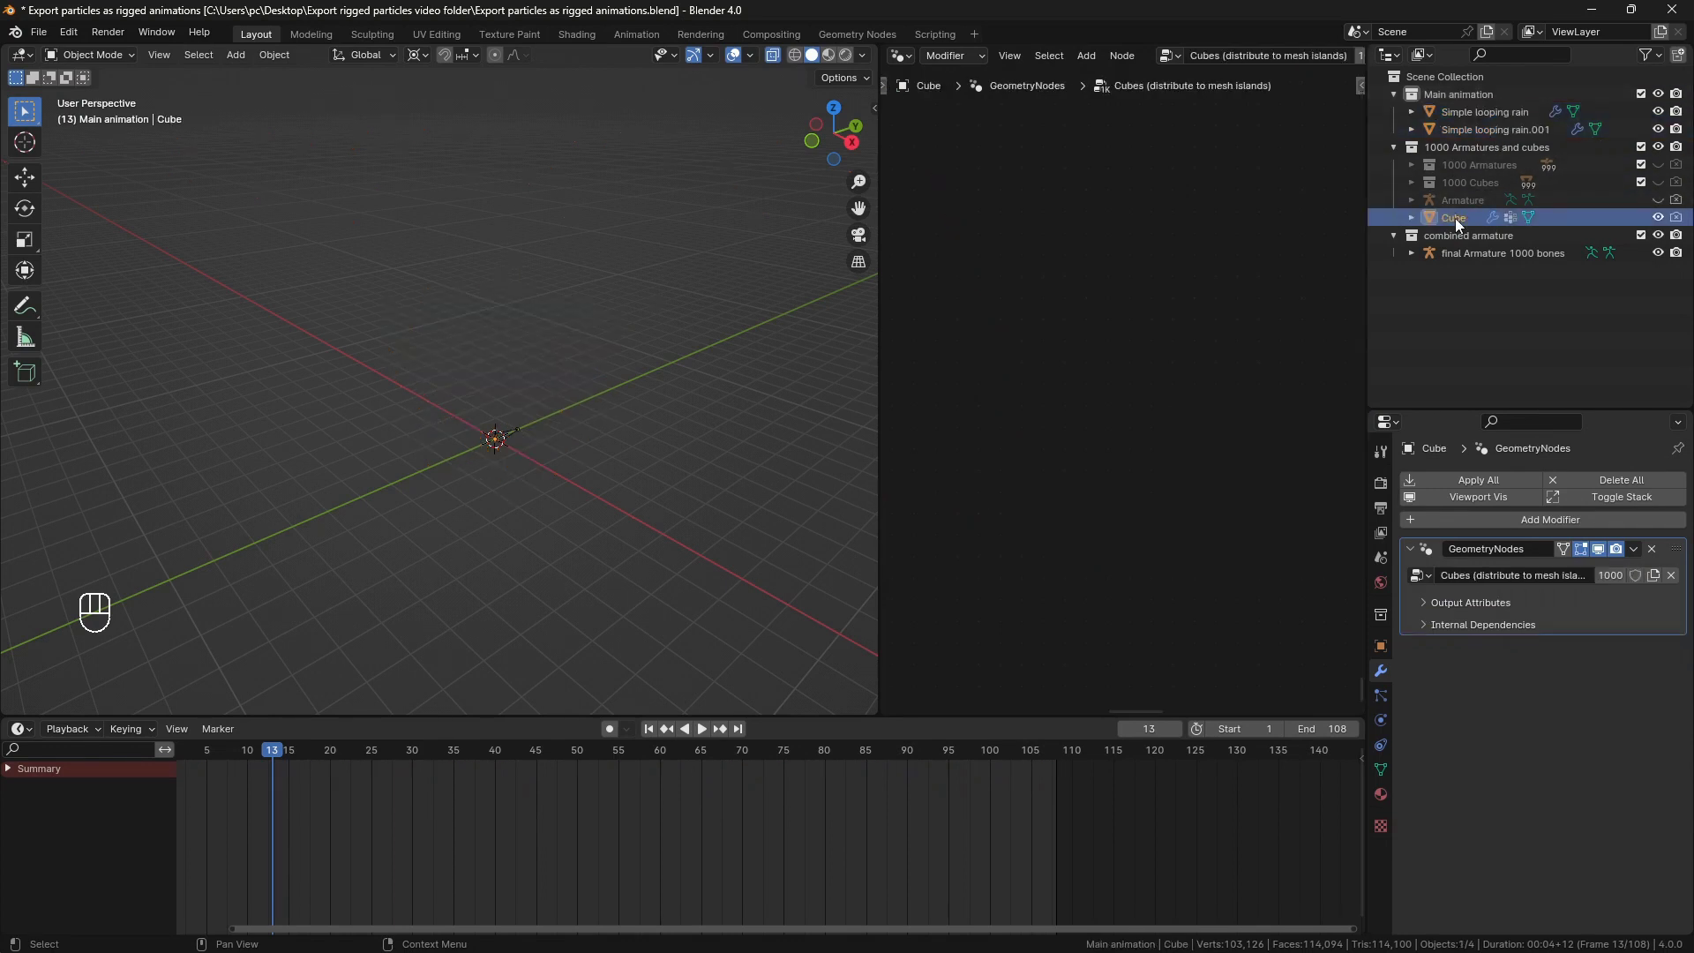
key("Home")
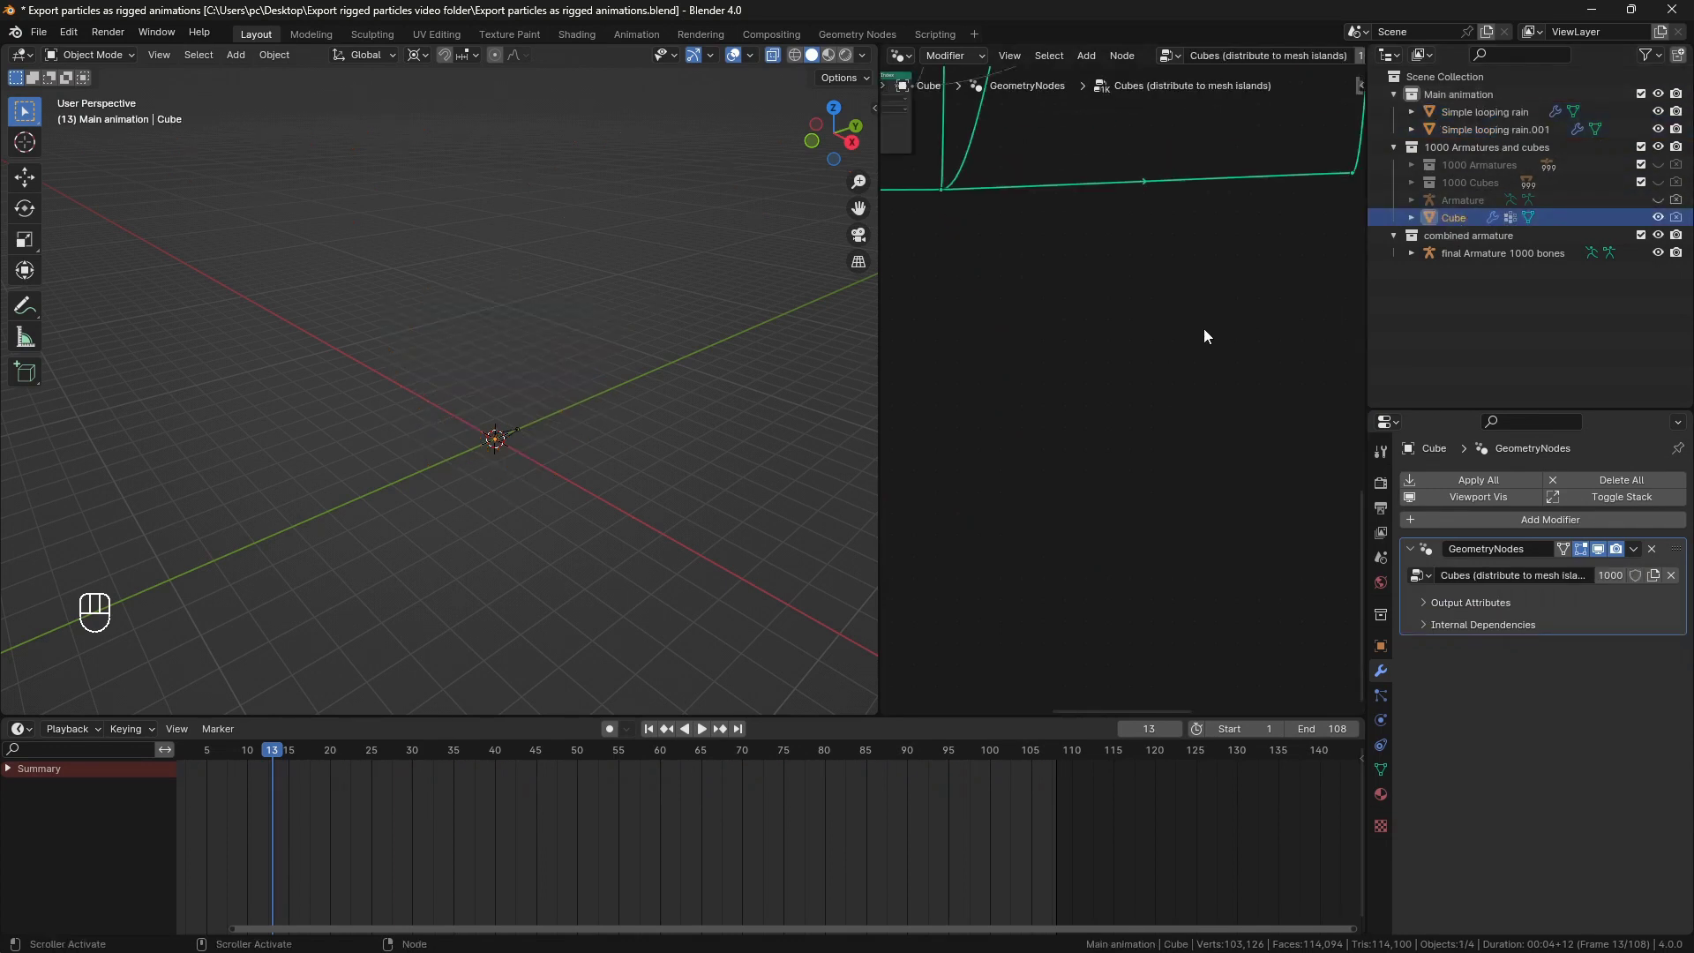
scroll(1031, 281, "up", 8)
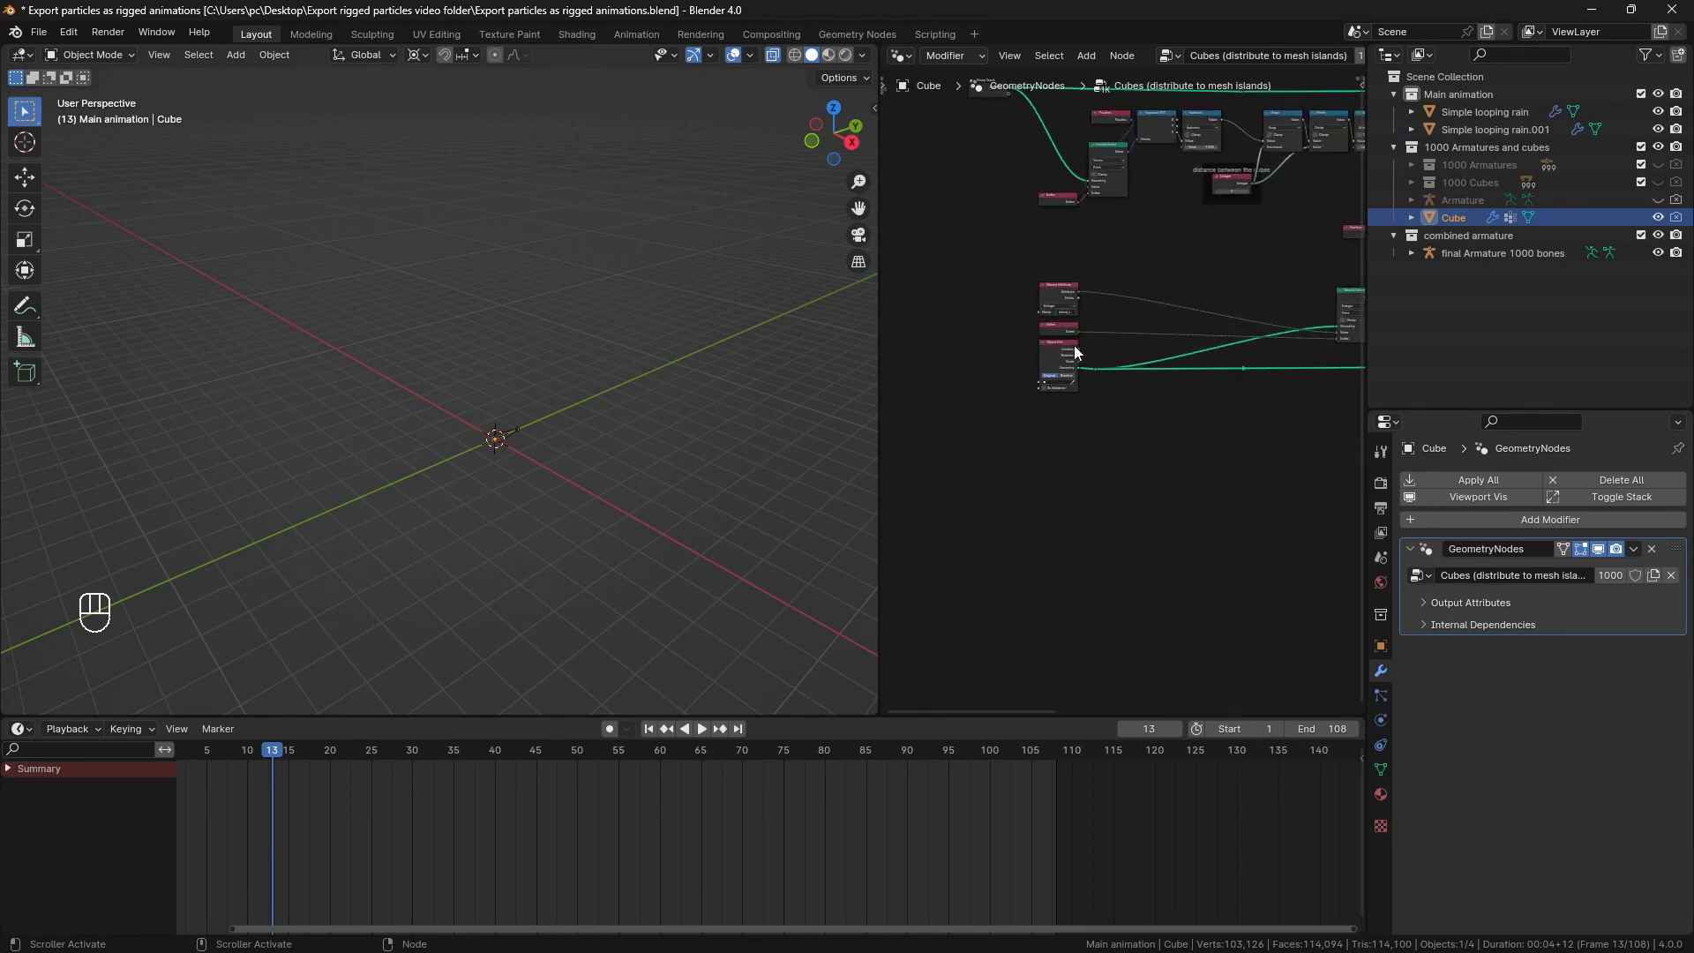
left_click(1099, 377)
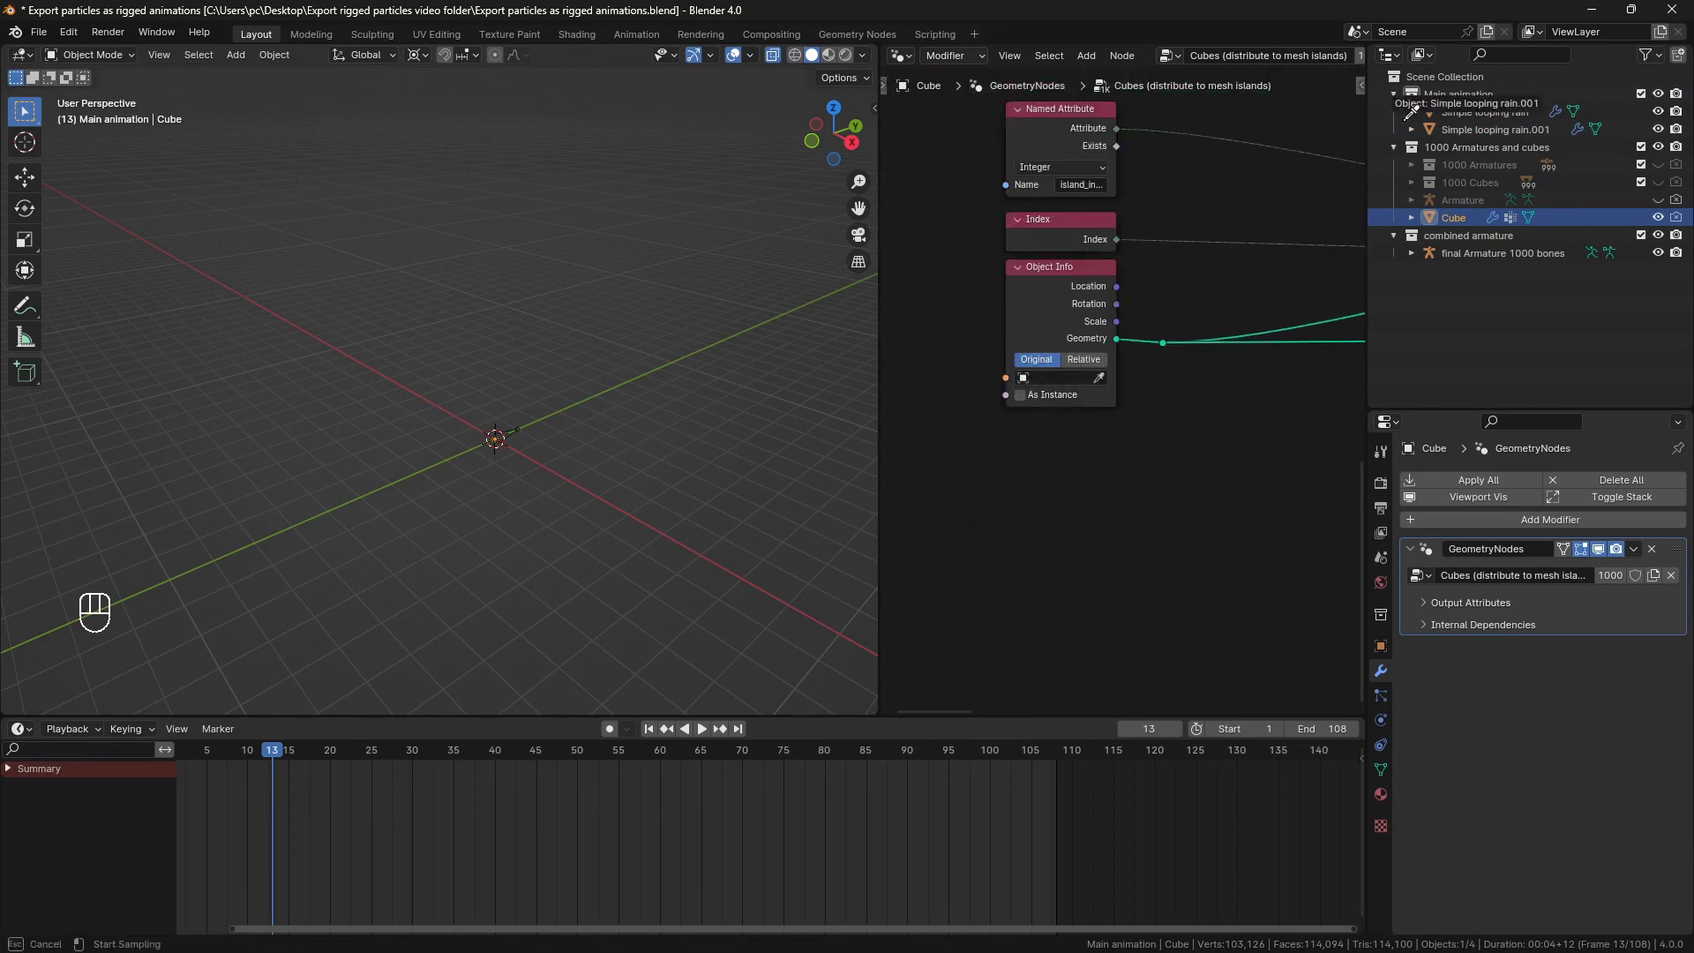
left_click(1485, 112)
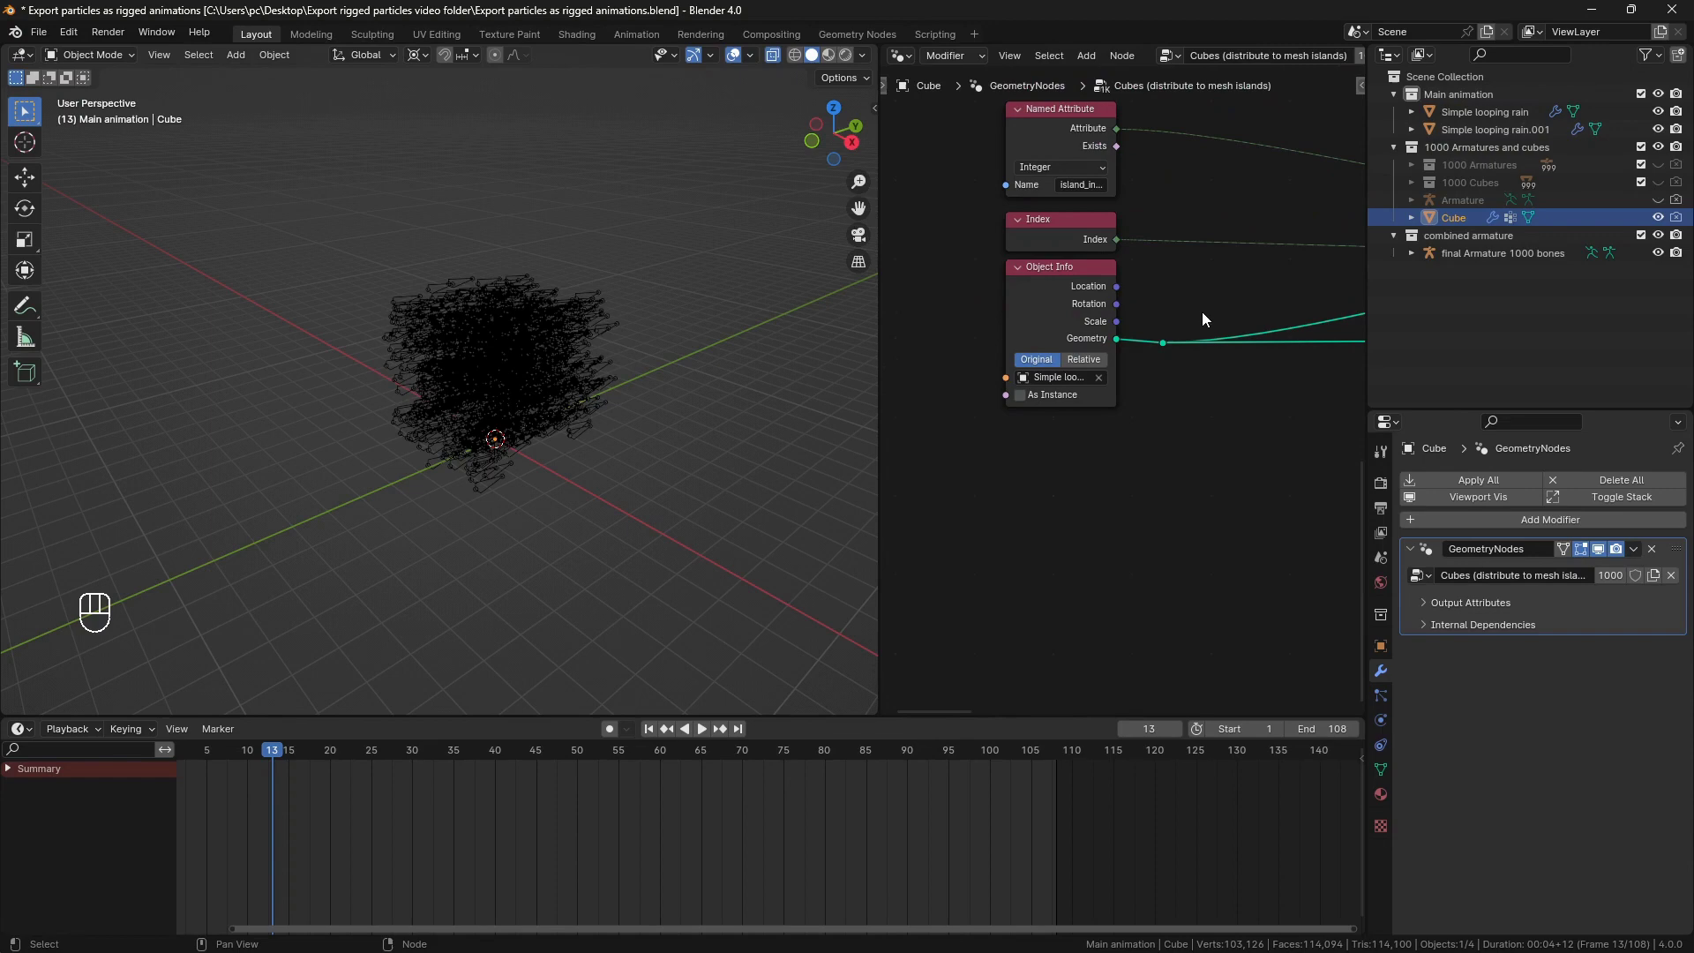
Play and scrub the timeline to check how the armature bones follow the rain particles.
scroll(496, 340, "up", 4)
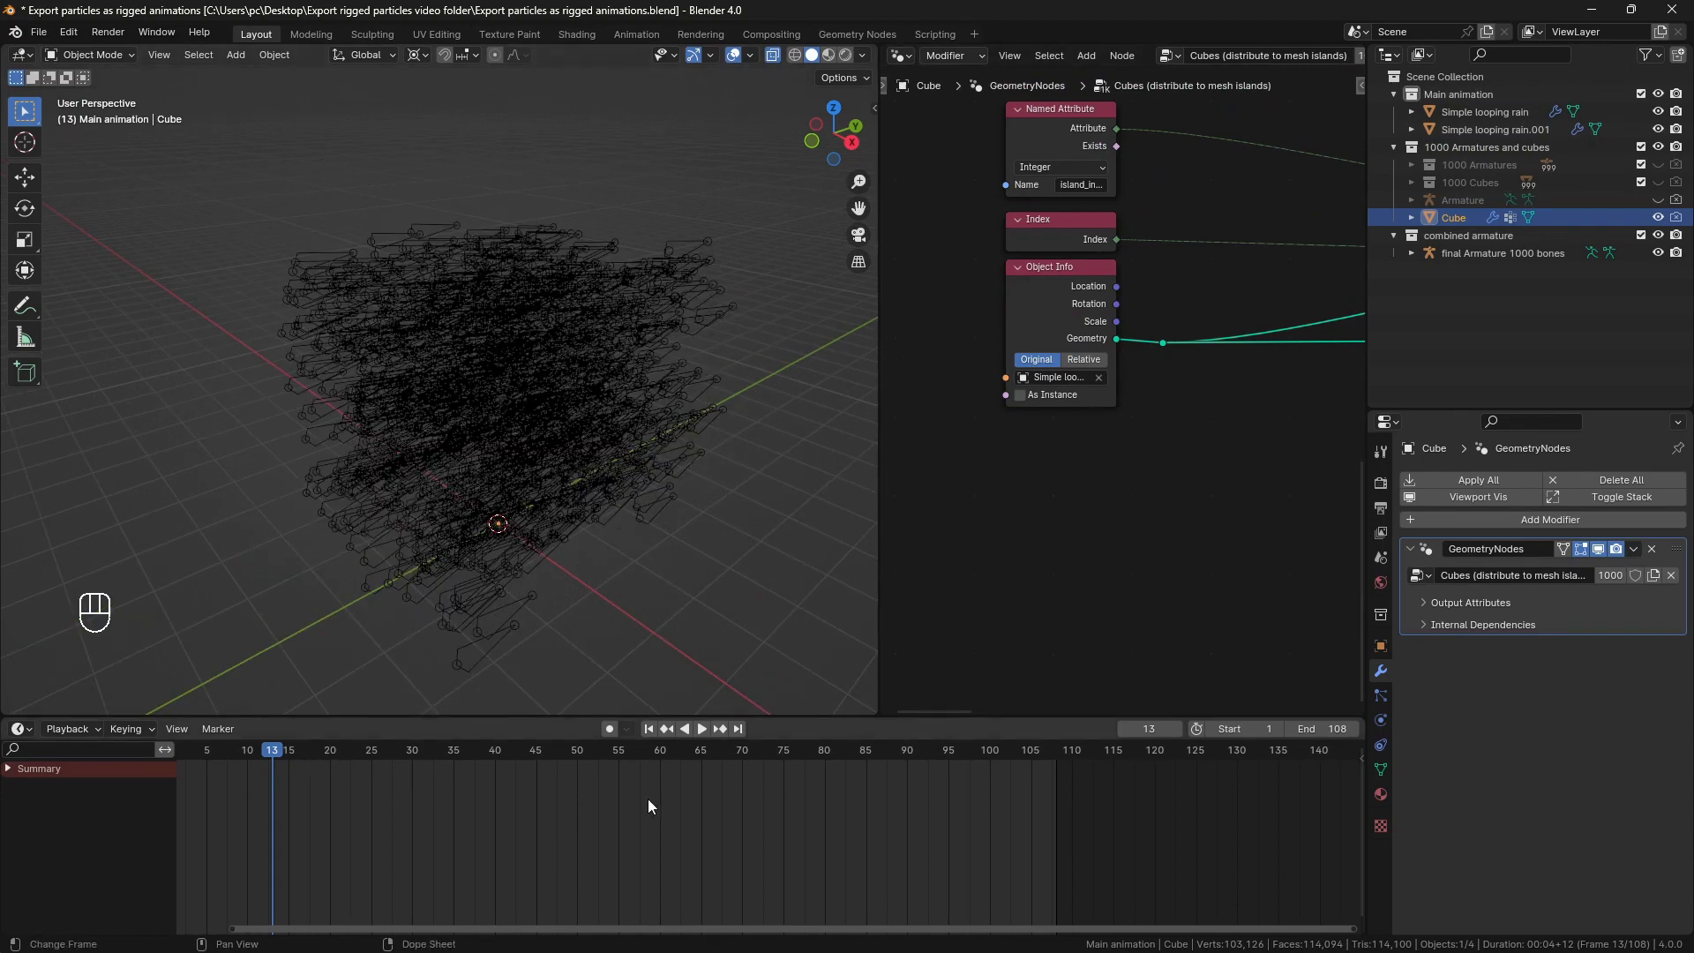
scroll(618, 789, "down", 1)
key("space")
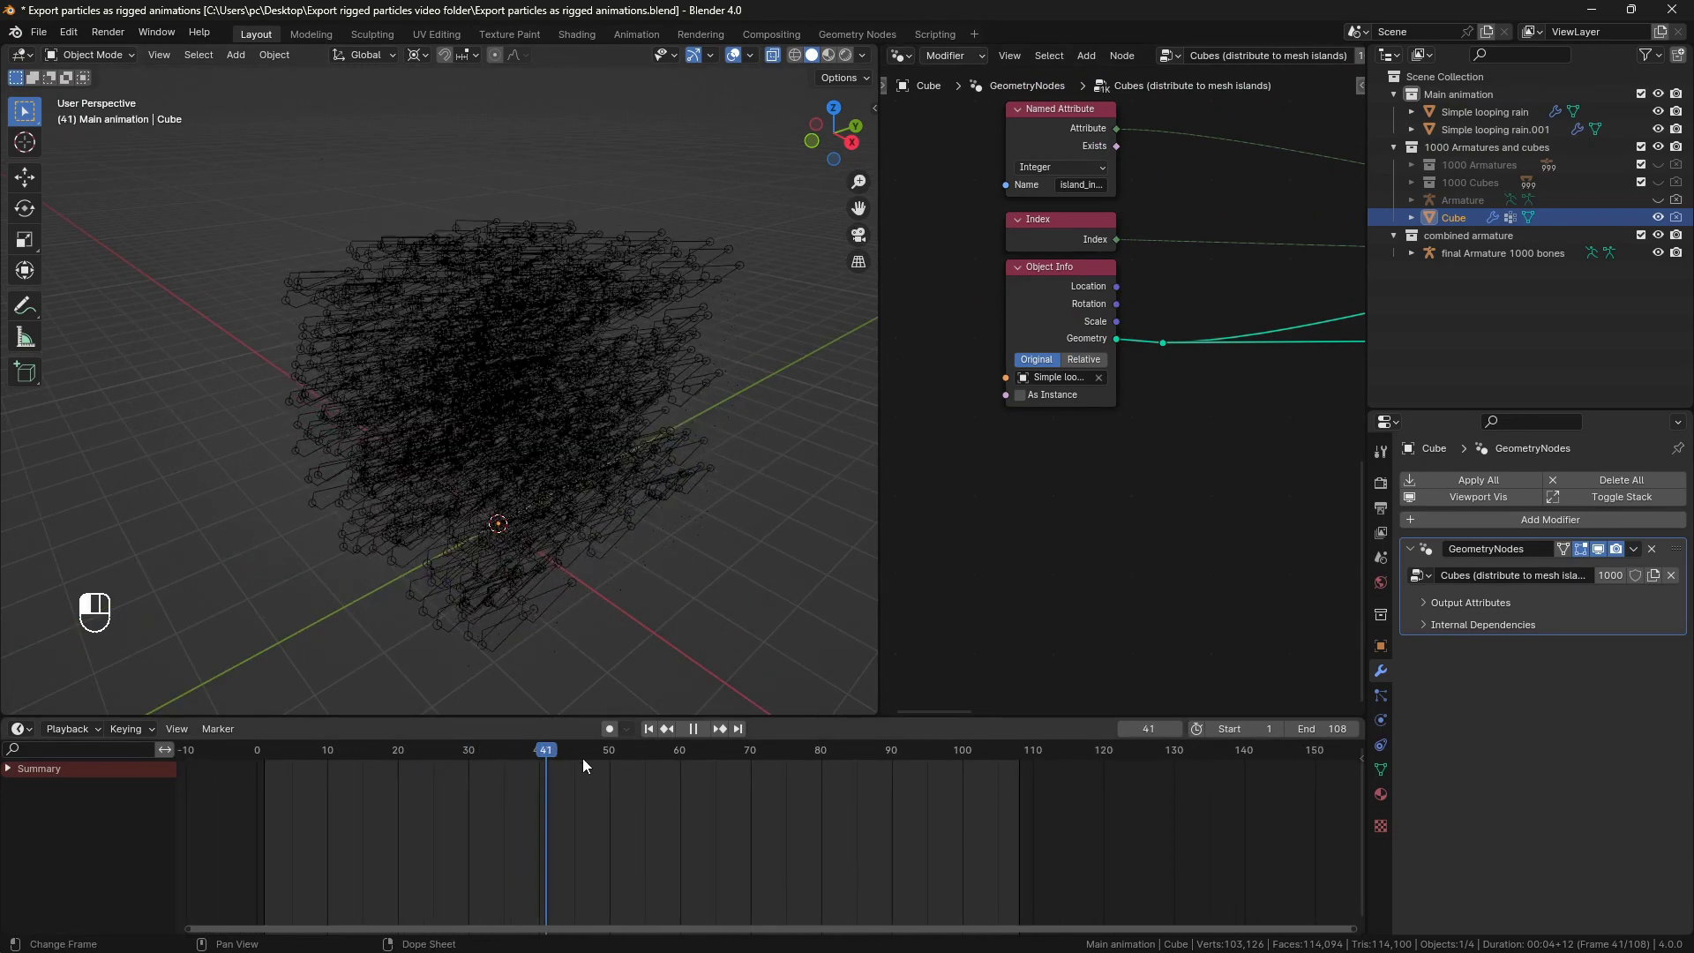
left_click_drag(644, 764, 506, 765)
key("space")
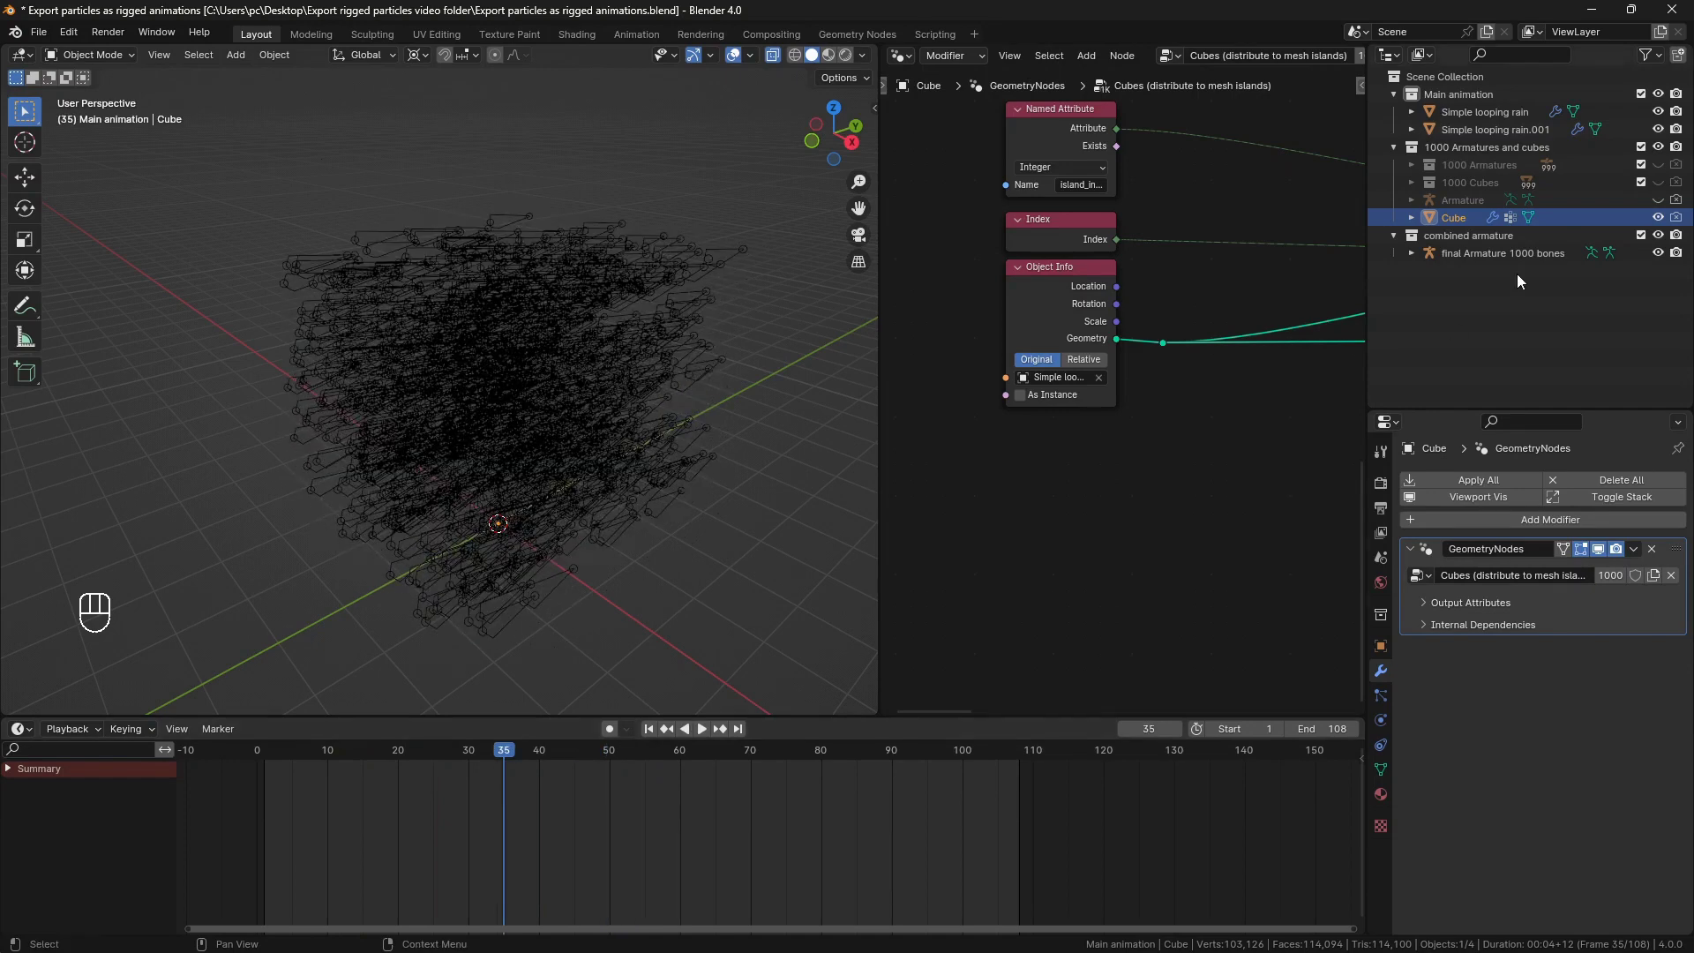
Duplicate the final Armature 1000 bones object in place.
left_click(1505, 253)
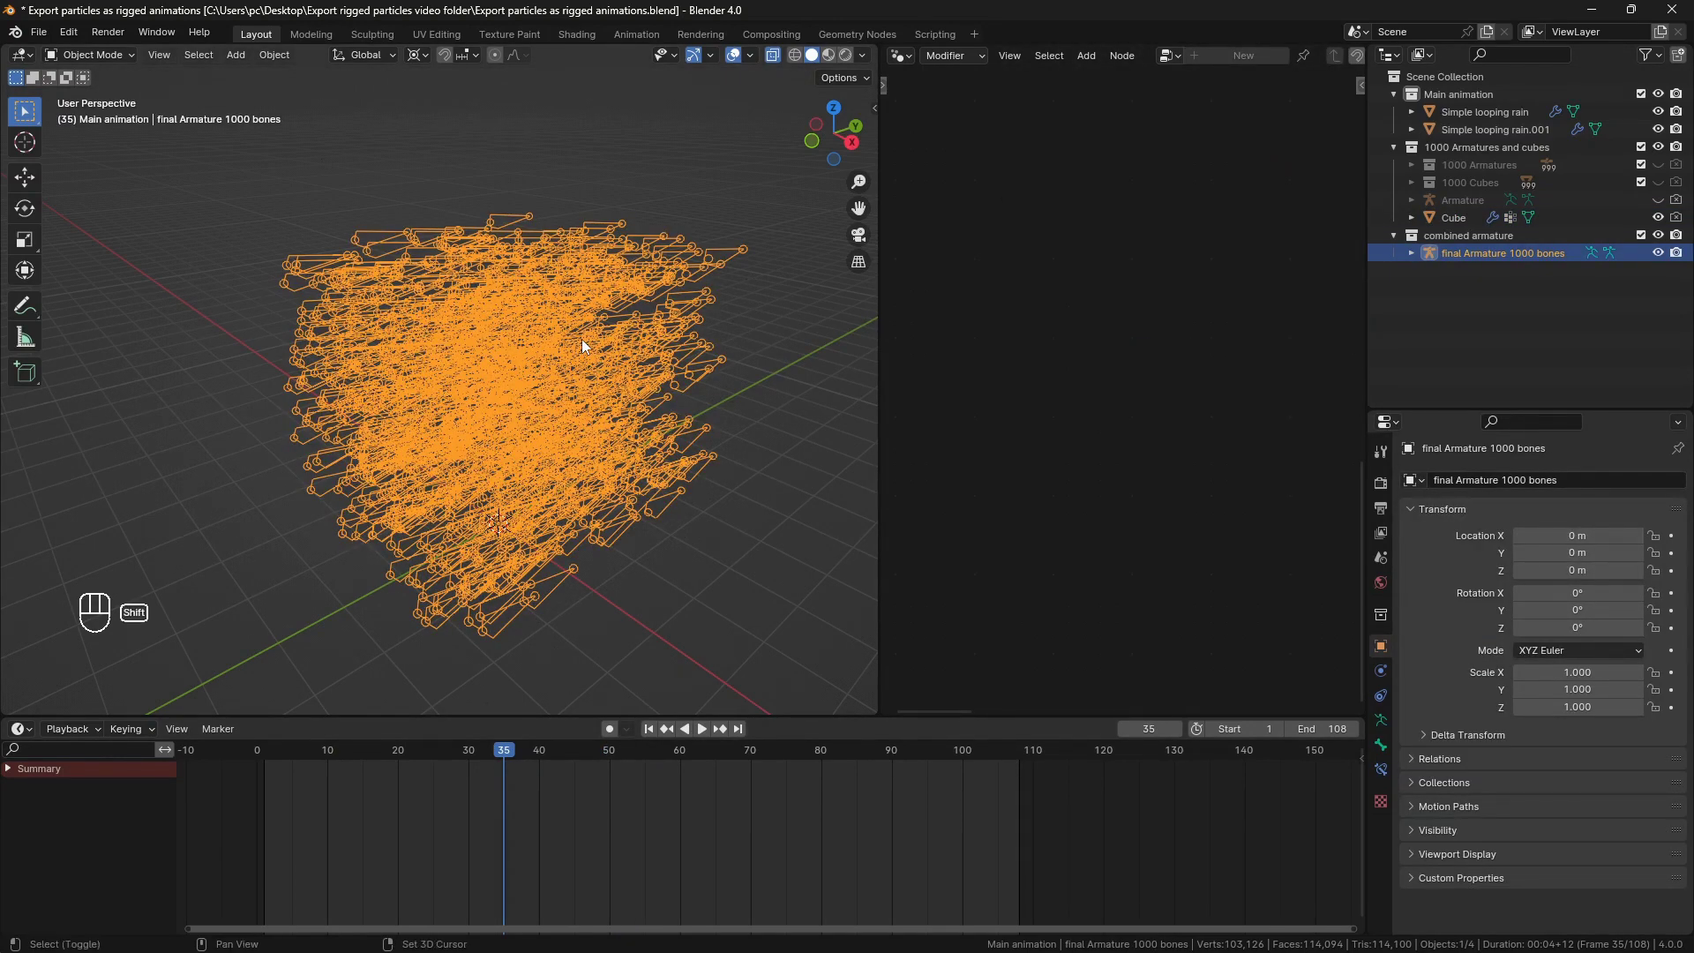
key("shift+d")
right_click(544, 380)
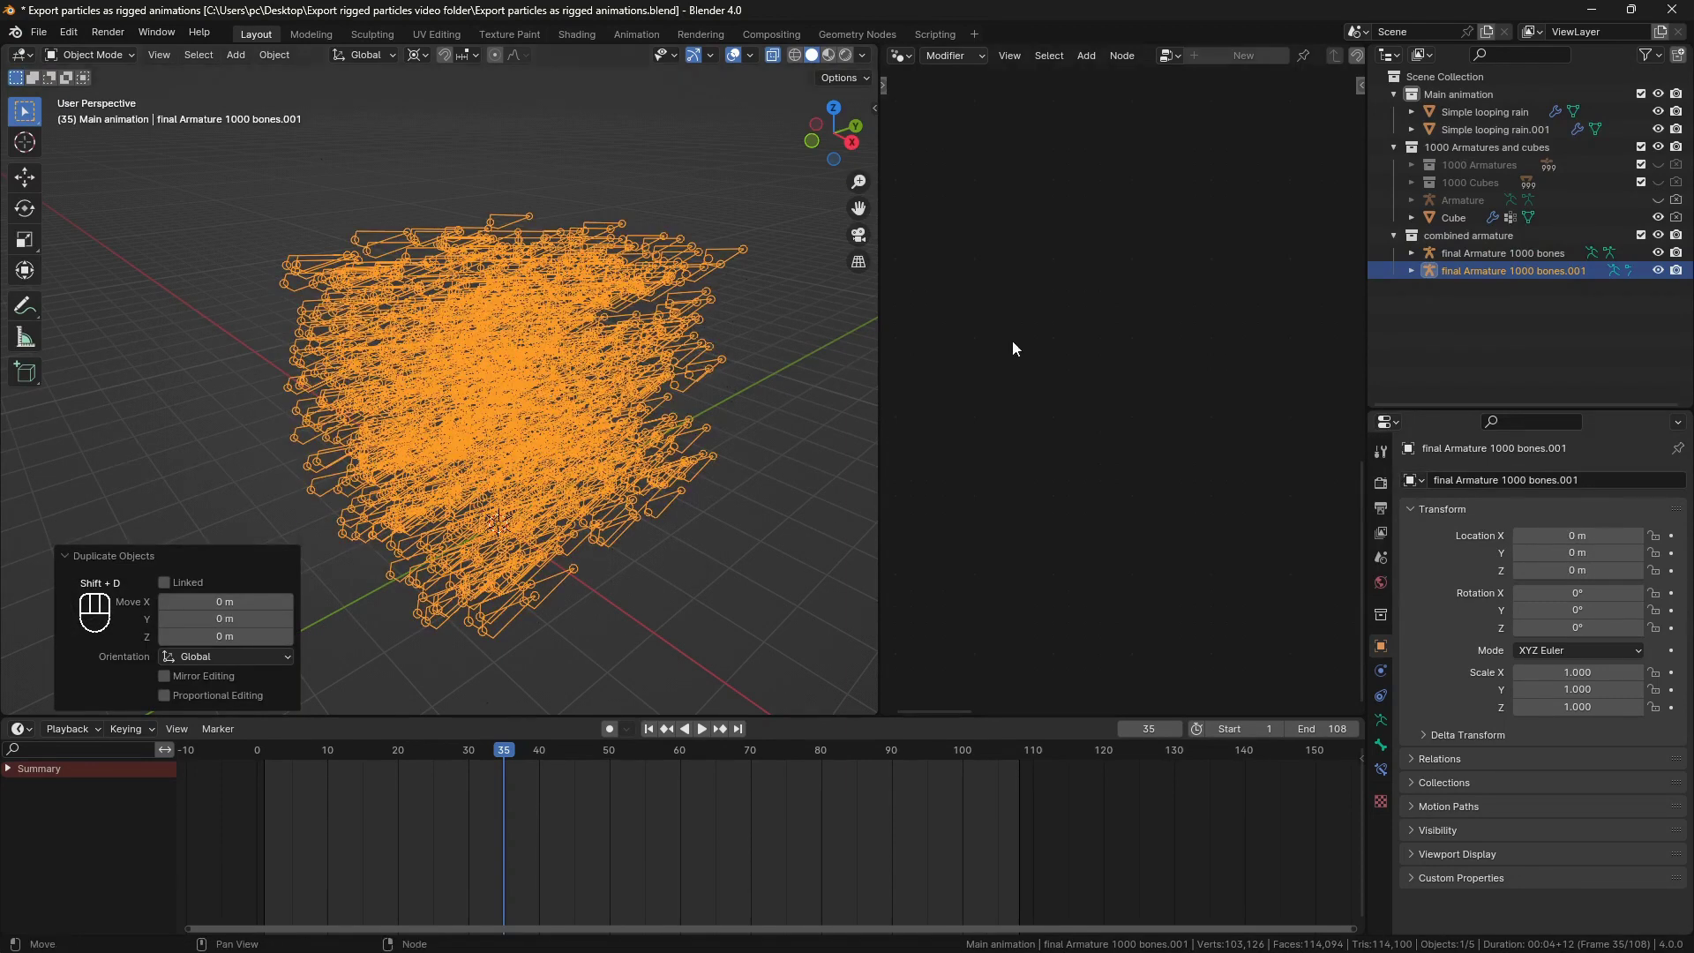
Bake the duplicate armature's pose action over frames 1 to 108 for all bones, with visual keying, clearing constraints and parents, and overwriting the current action.
left_click(1495, 268)
key("space")
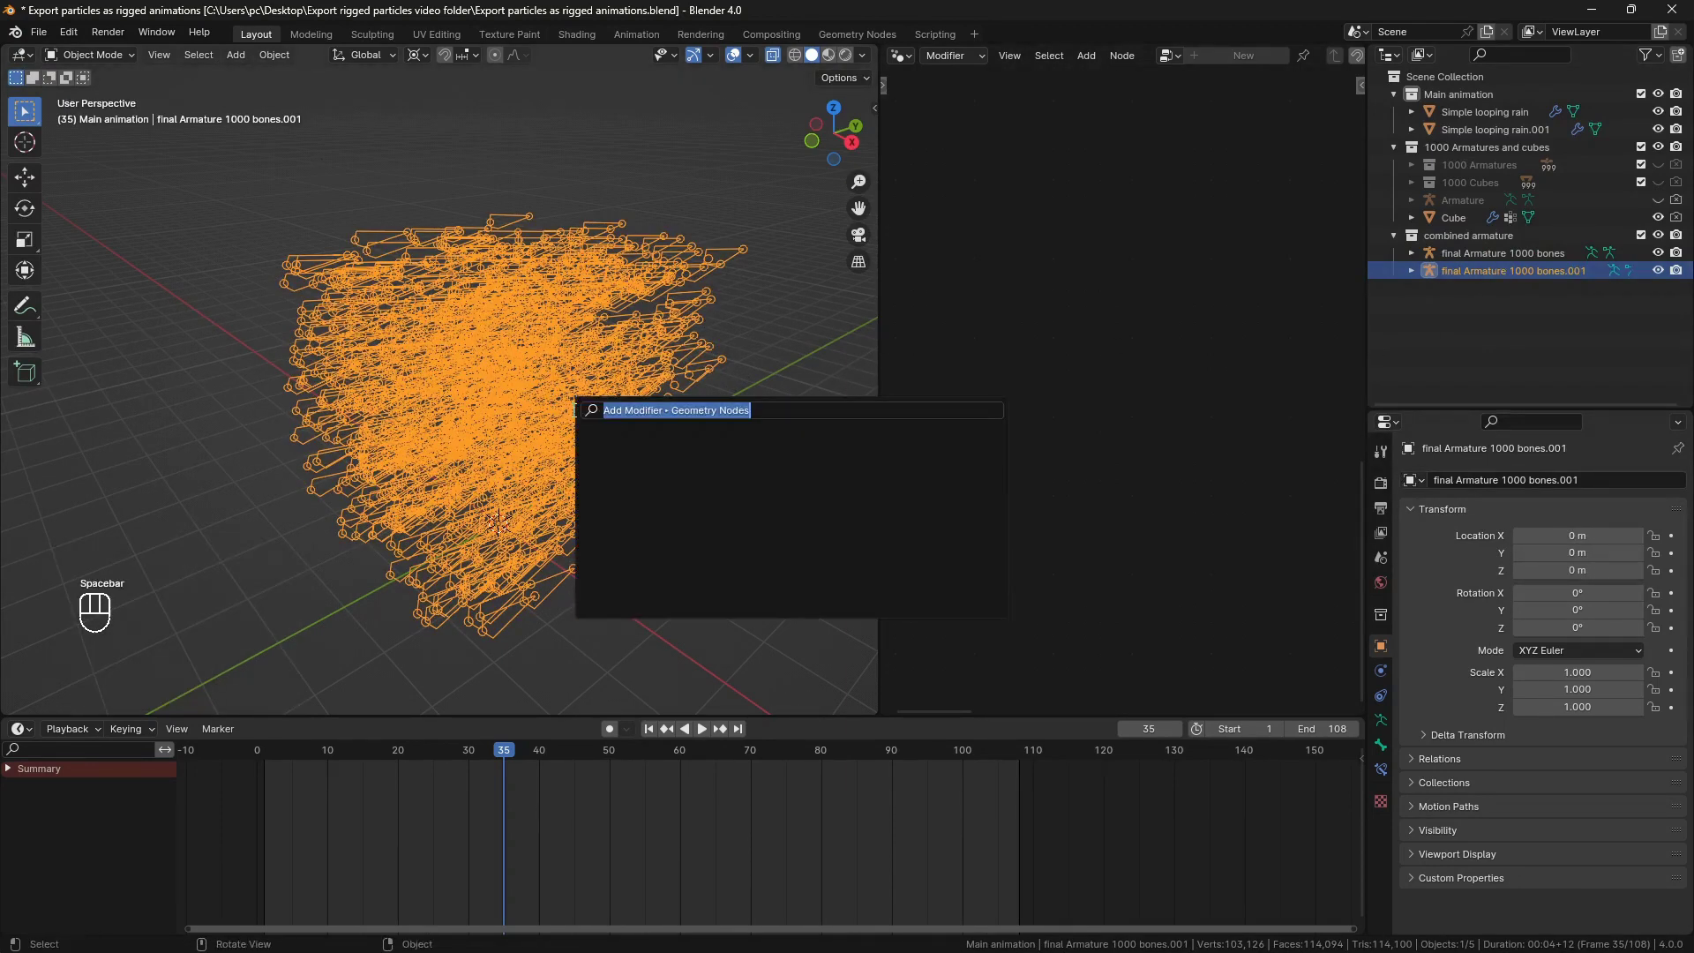
type("bake actio")
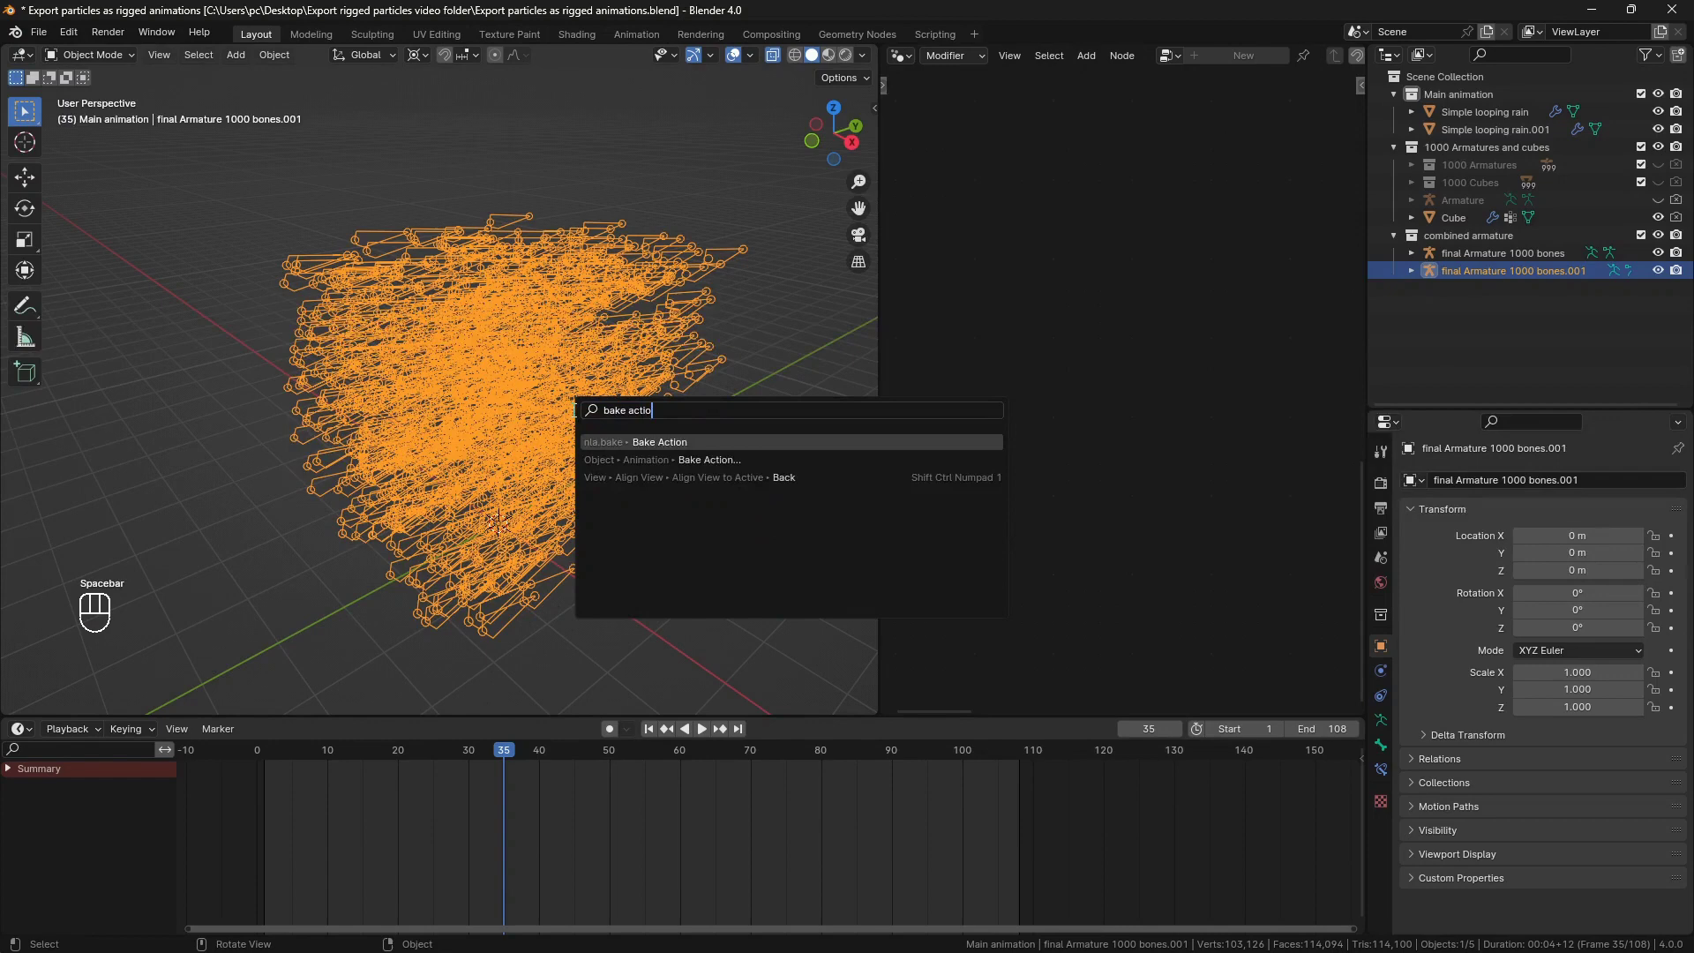
key("Return")
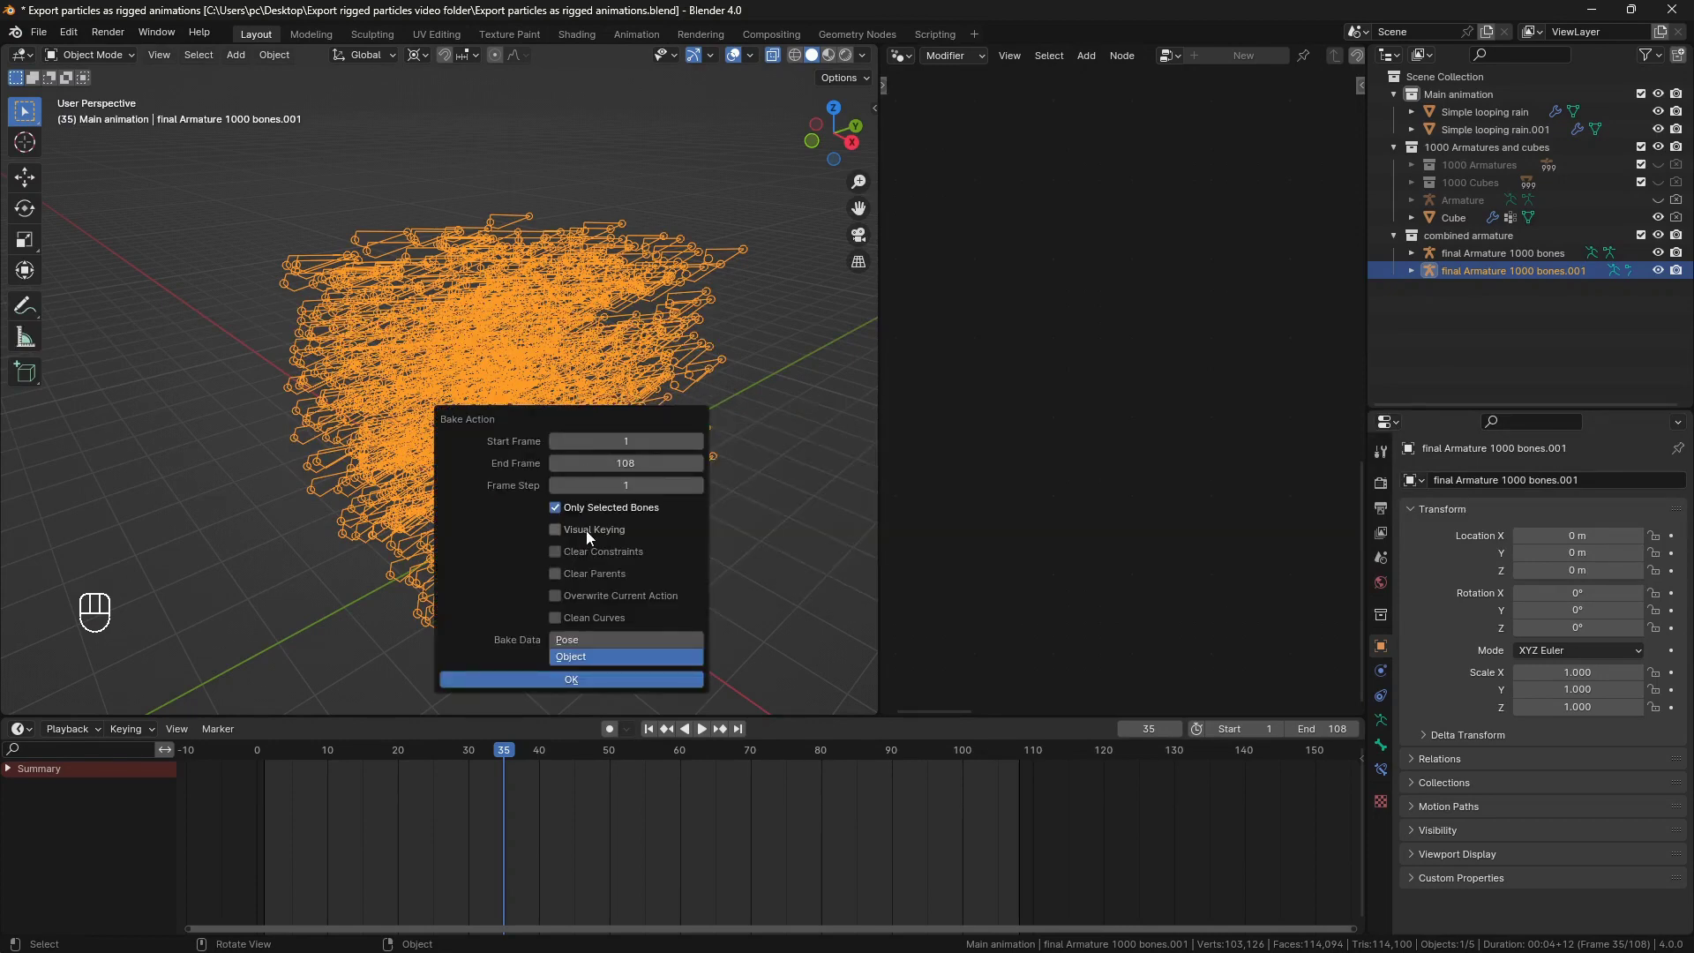
left_click(602, 573)
left_click(606, 596)
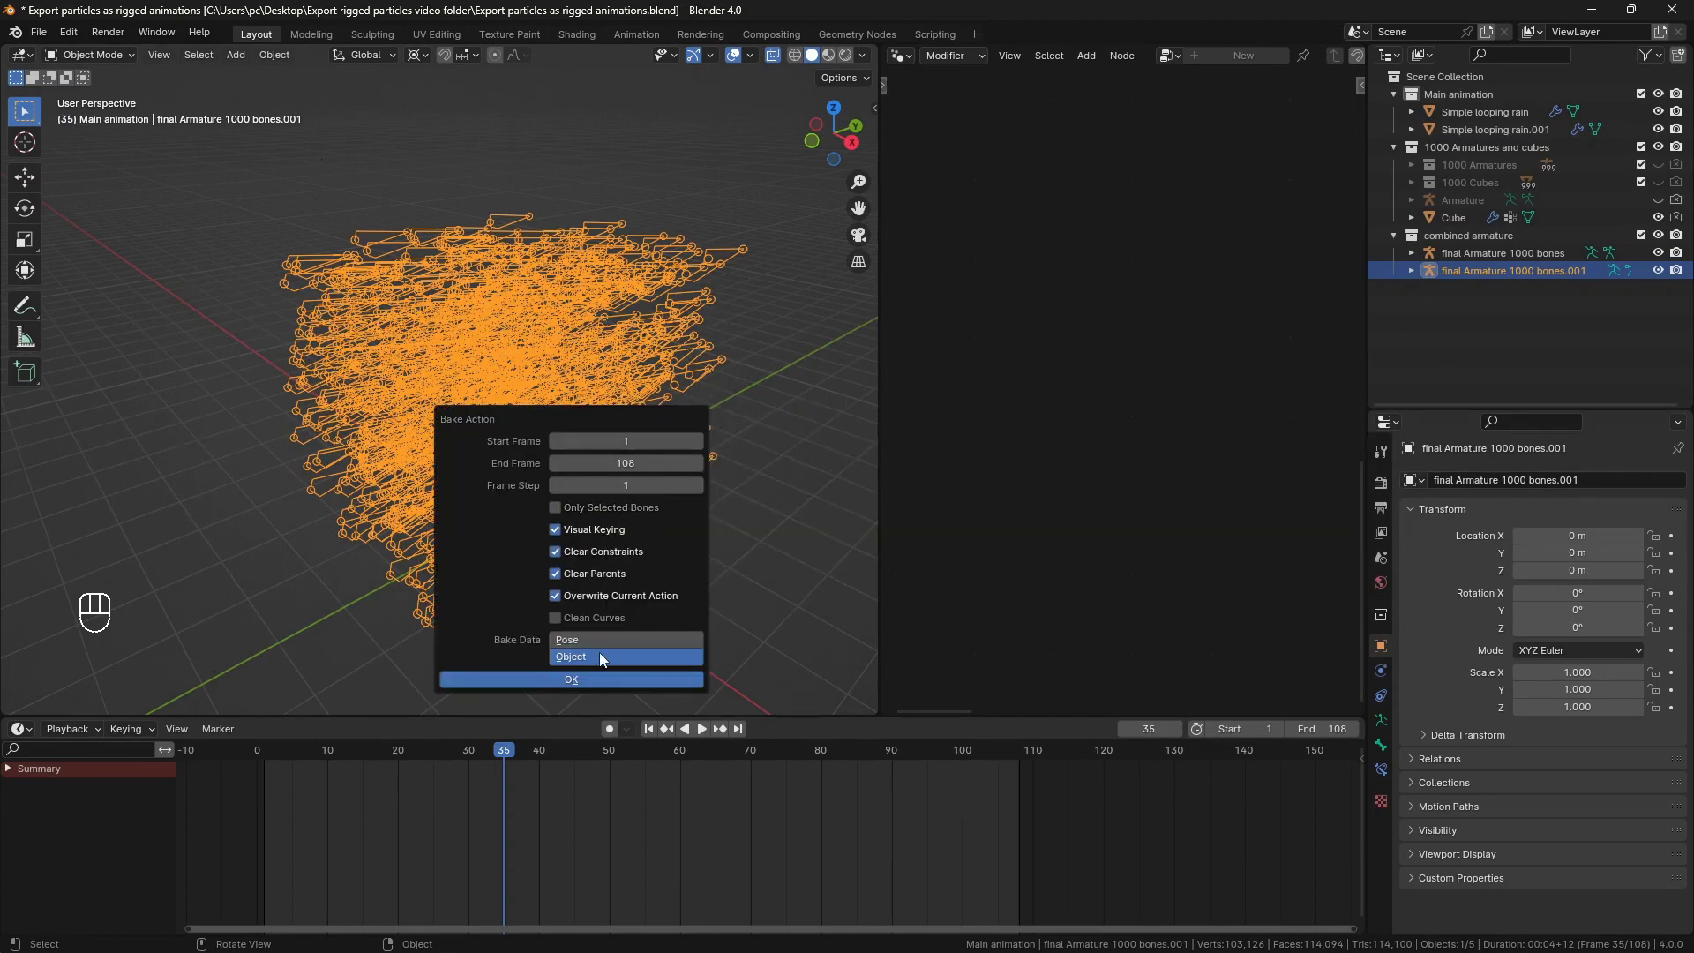
left_click(598, 639)
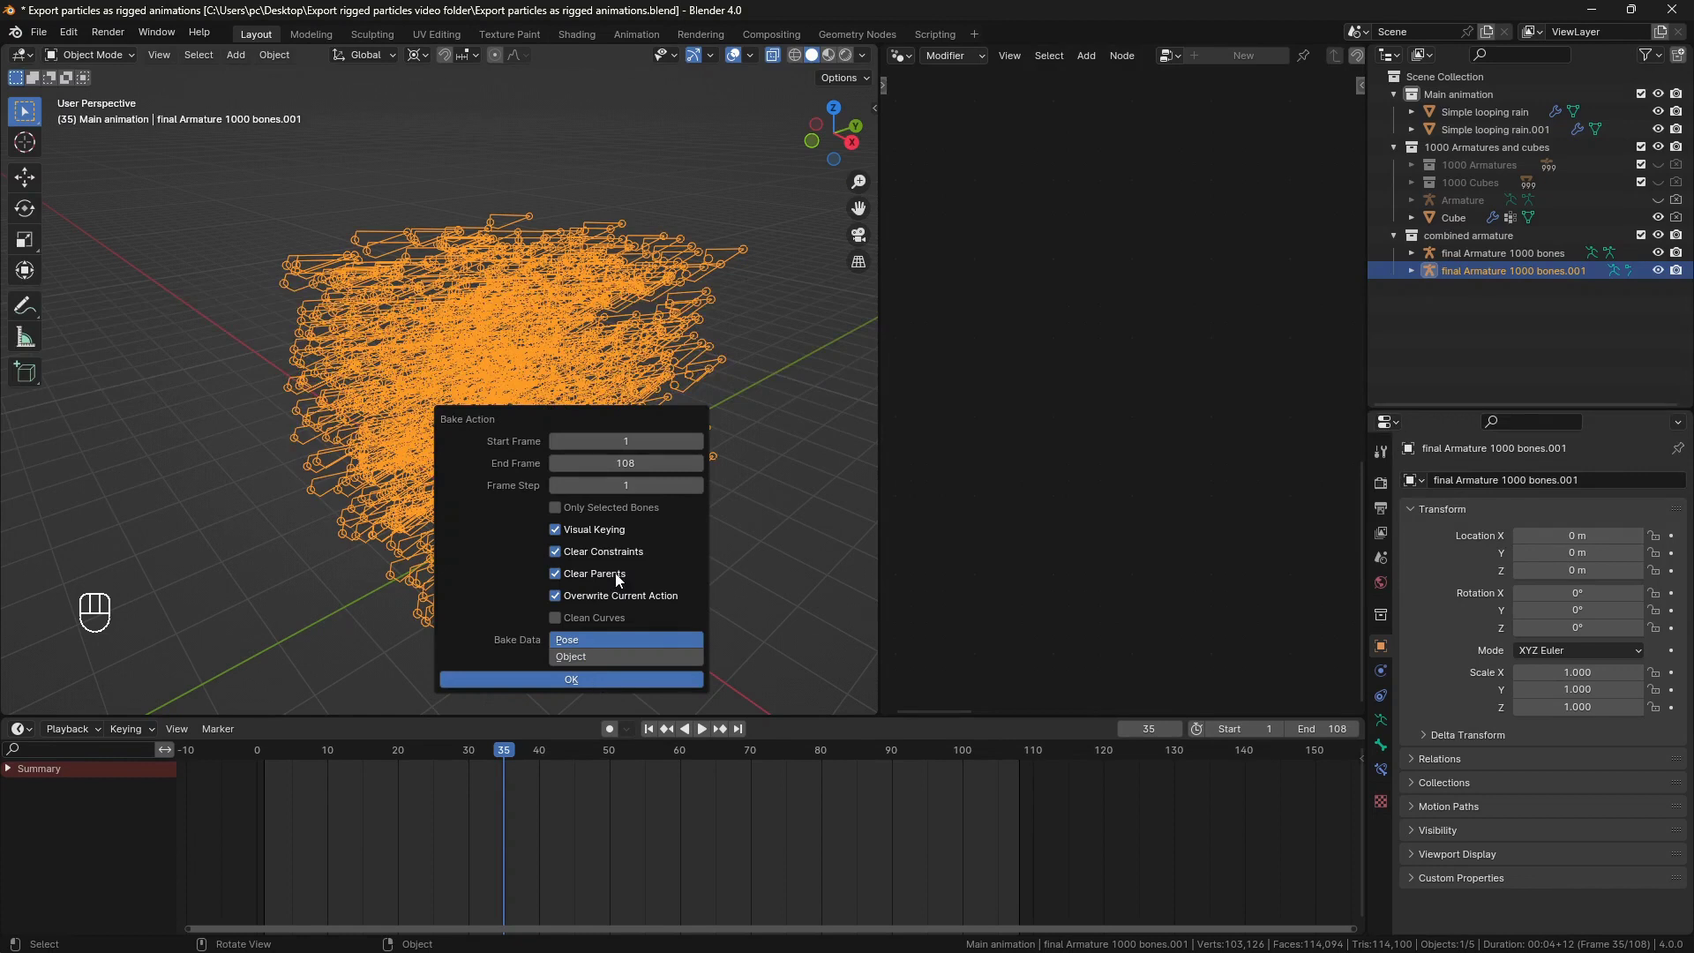
key("Return")
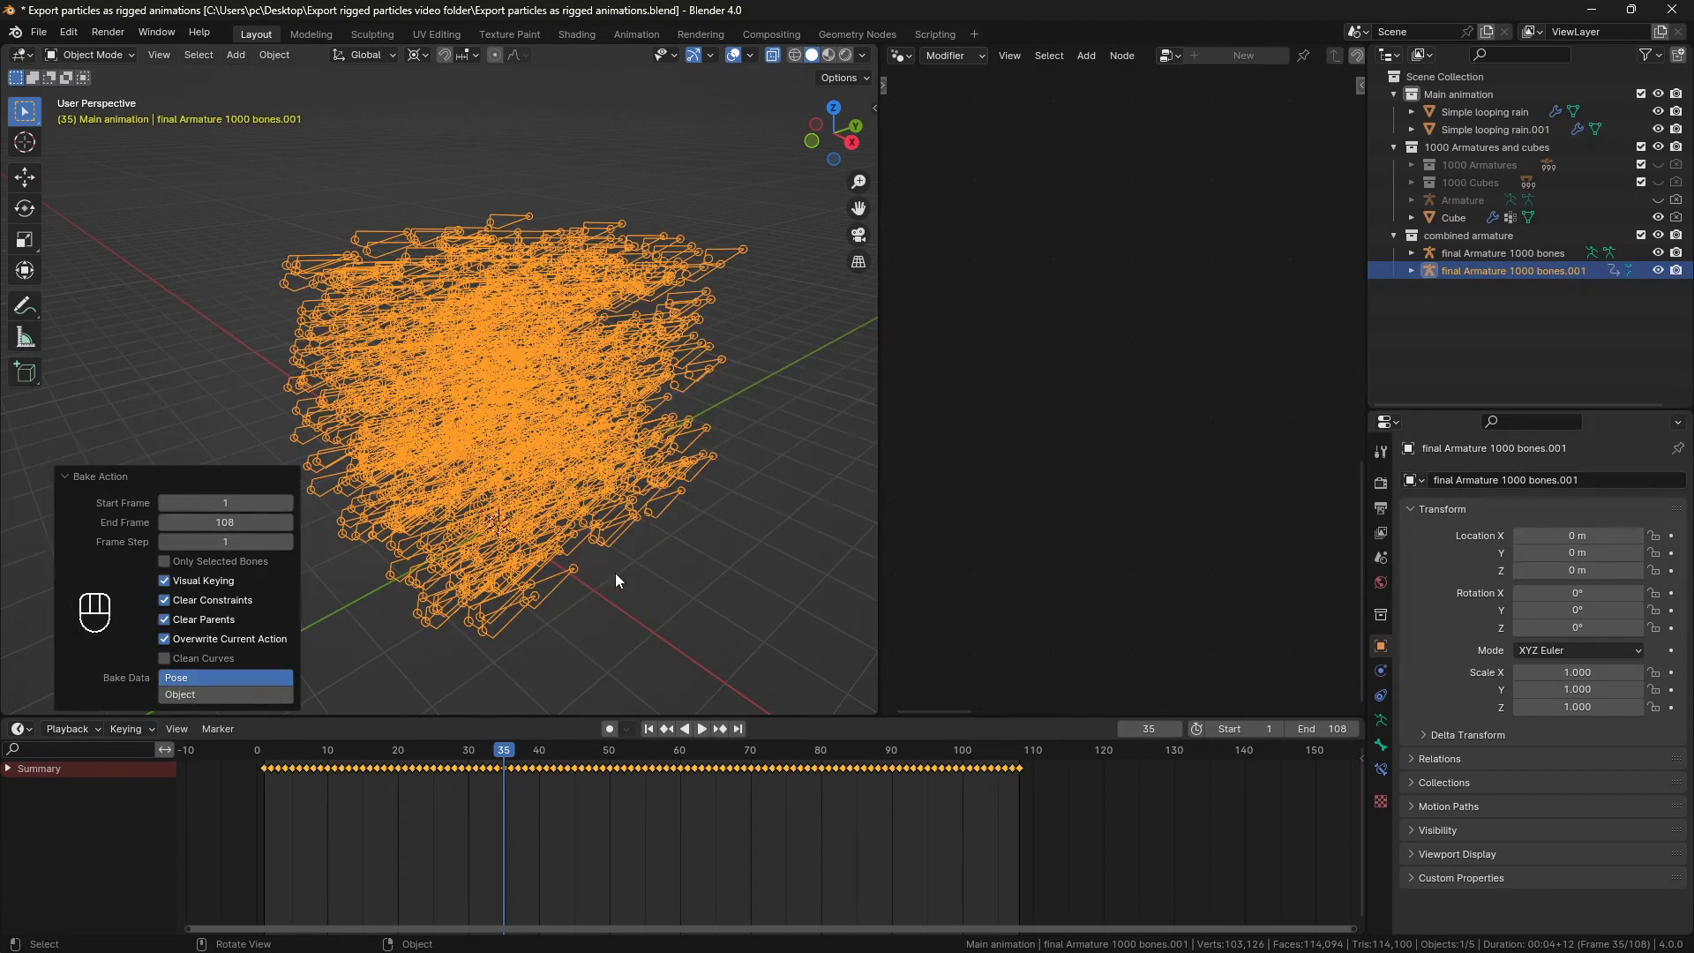
Enable the switch on the Bake animation/ sort in grid node in Simple looping rain's Main animation node tree.
left_click(1500, 111)
scroll(993, 427, "down", 2)
scroll(1207, 473, "up", 6)
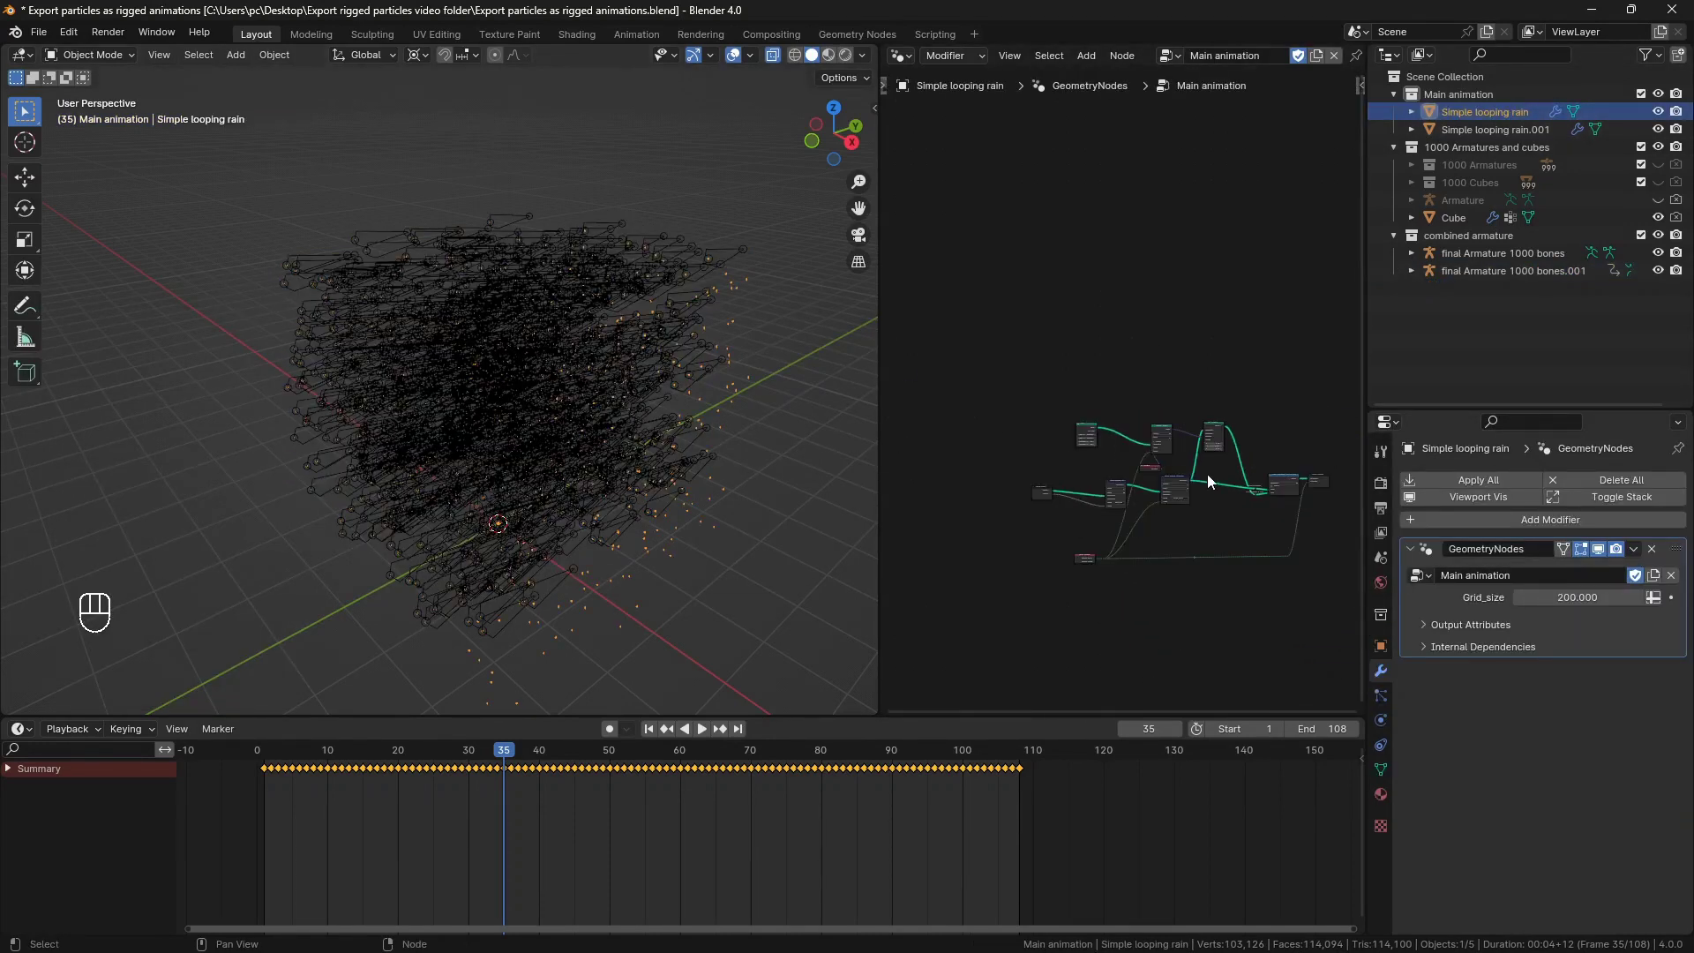
scroll(1274, 481, "up", 1)
left_click(1220, 470)
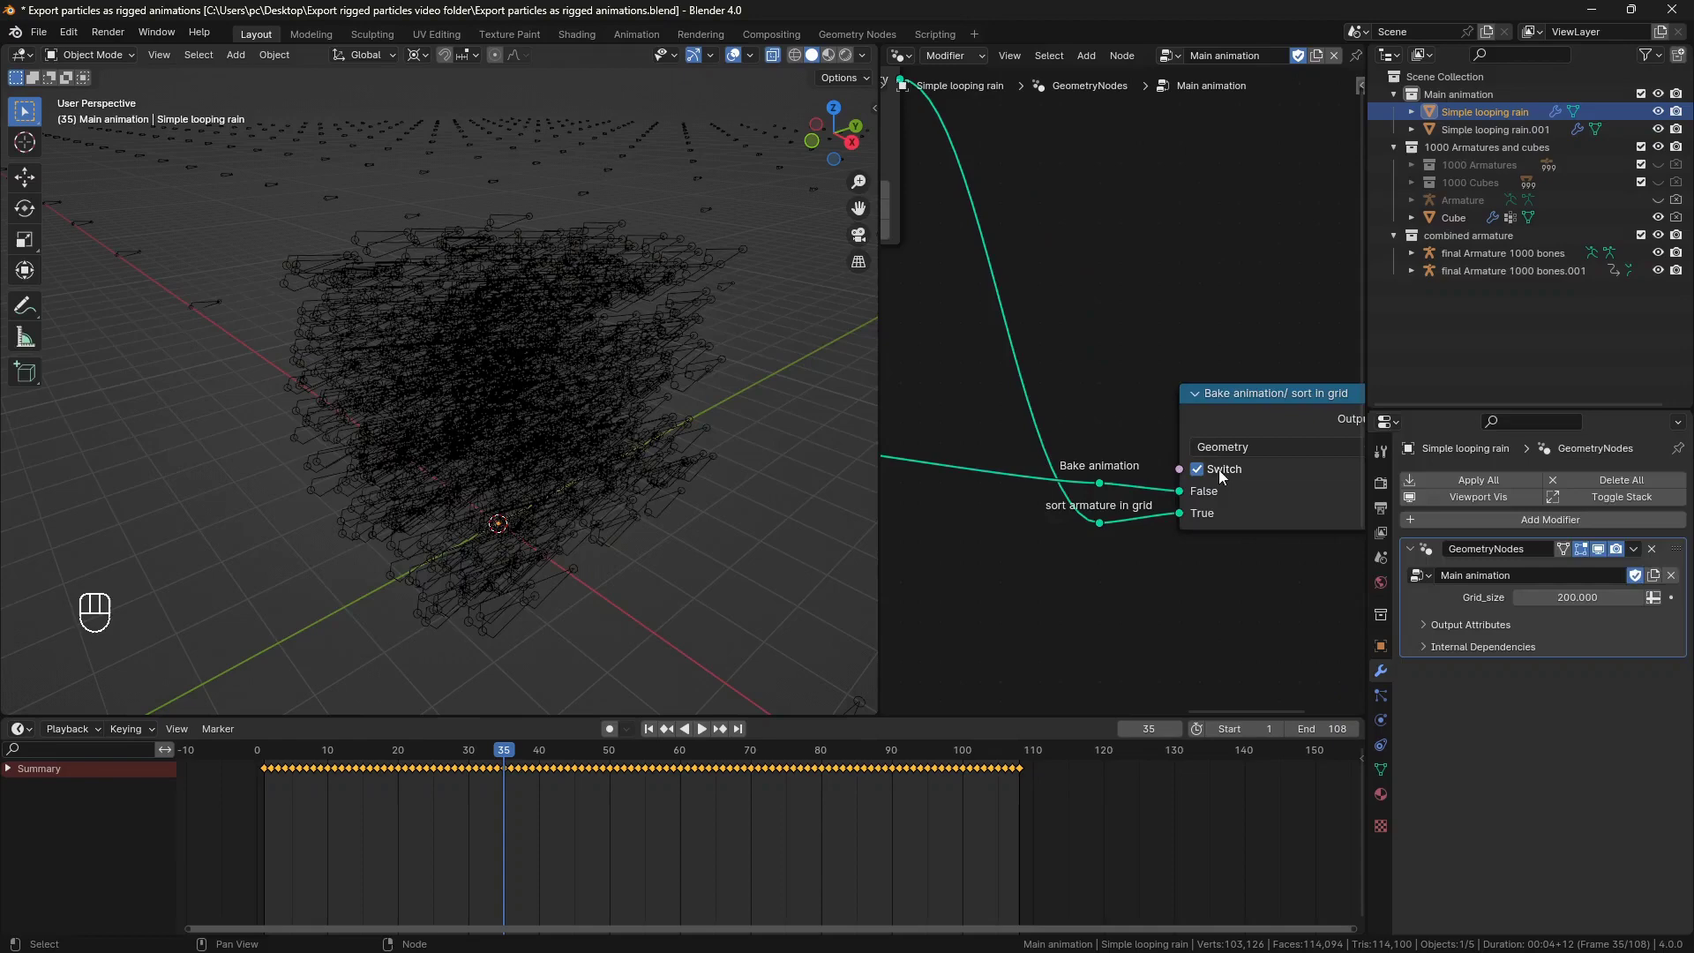
middle_click_drag(678, 464, 654, 383)
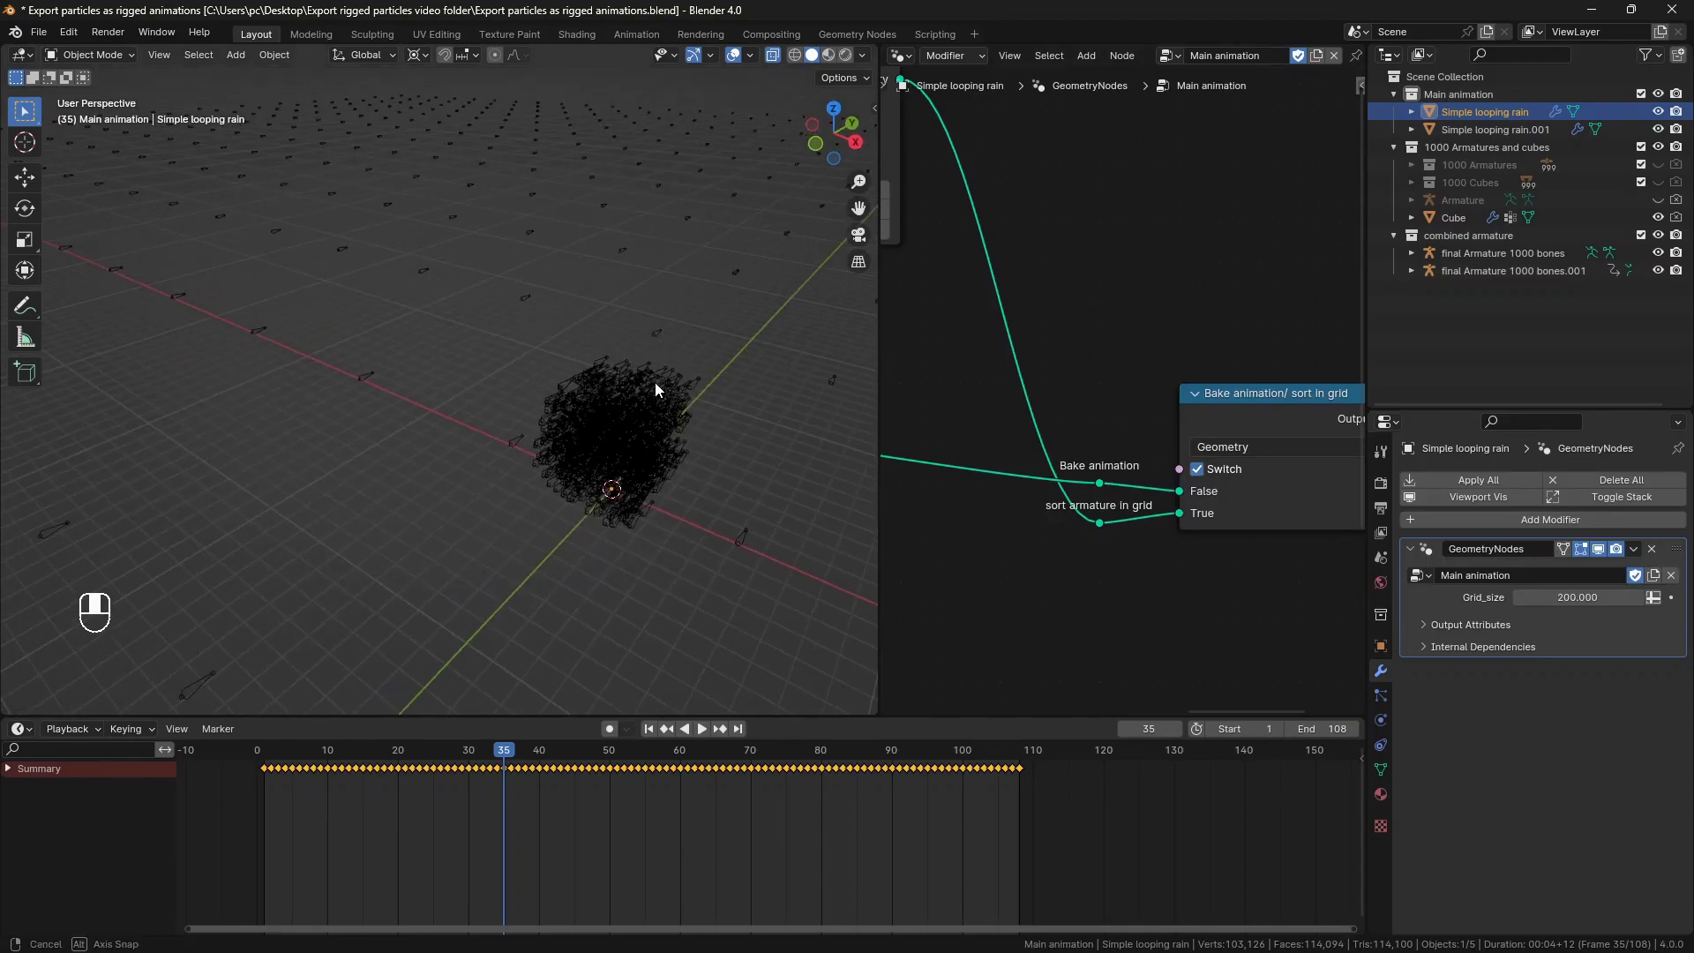
Delete all shape keys from Simple looping rain.001 and apply its Replace particles geometry nodes modifier.
left_click(1519, 127)
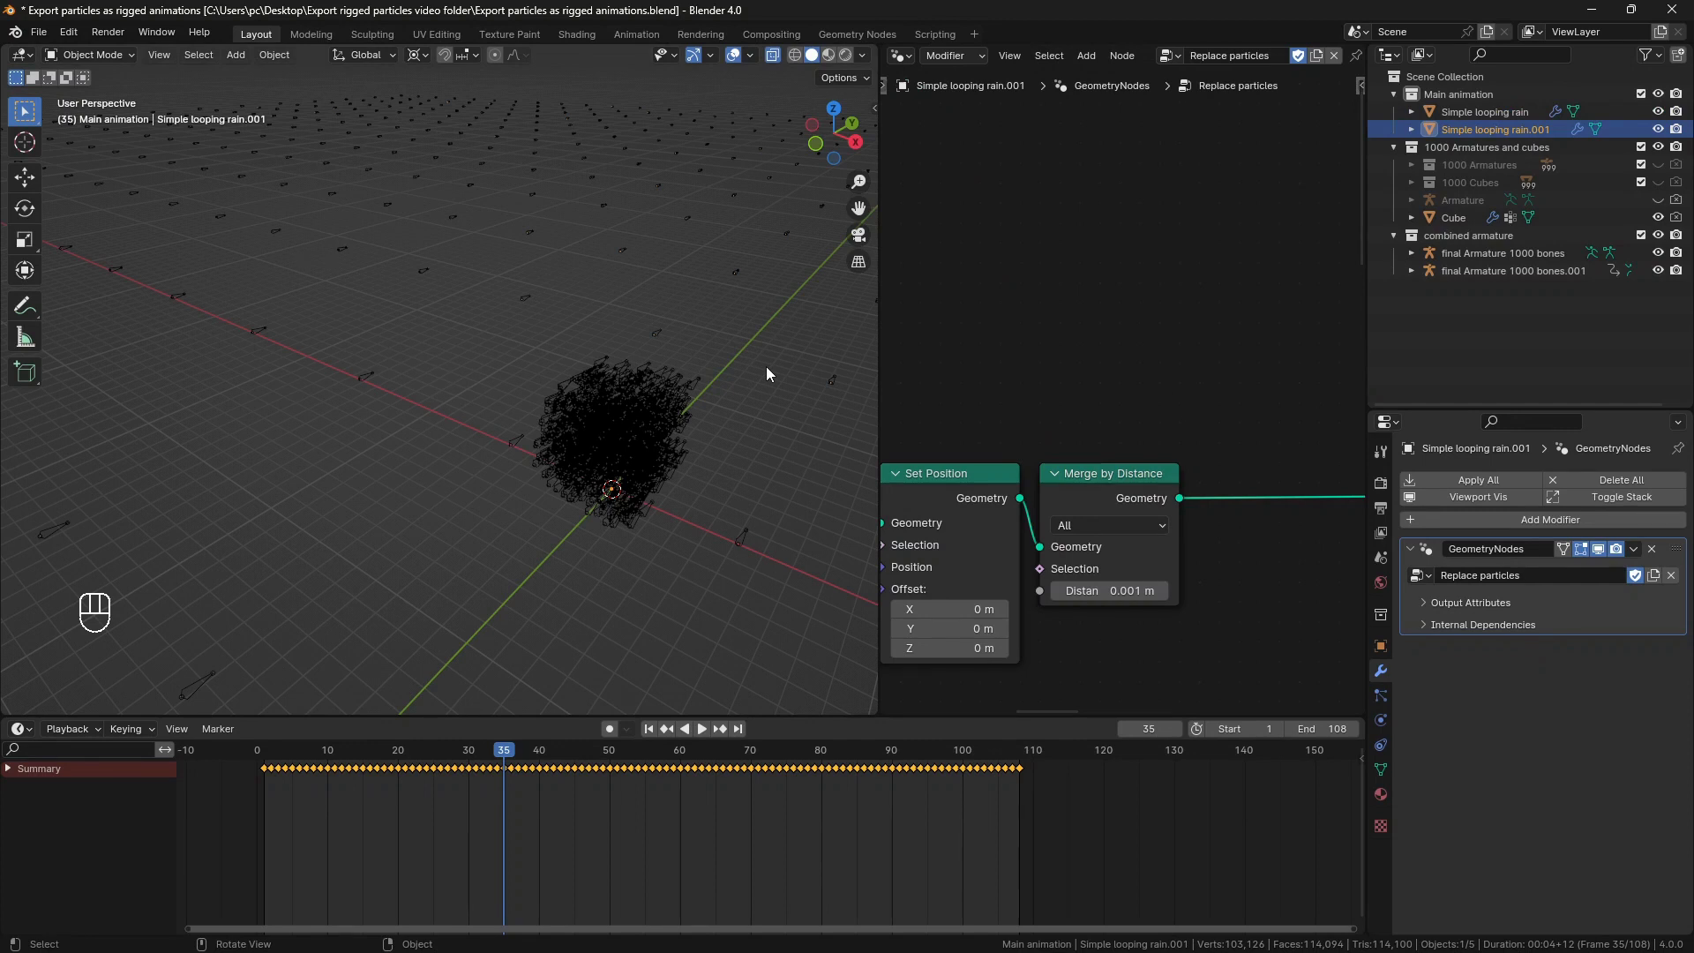
left_click(1472, 481)
left_click(1384, 770)
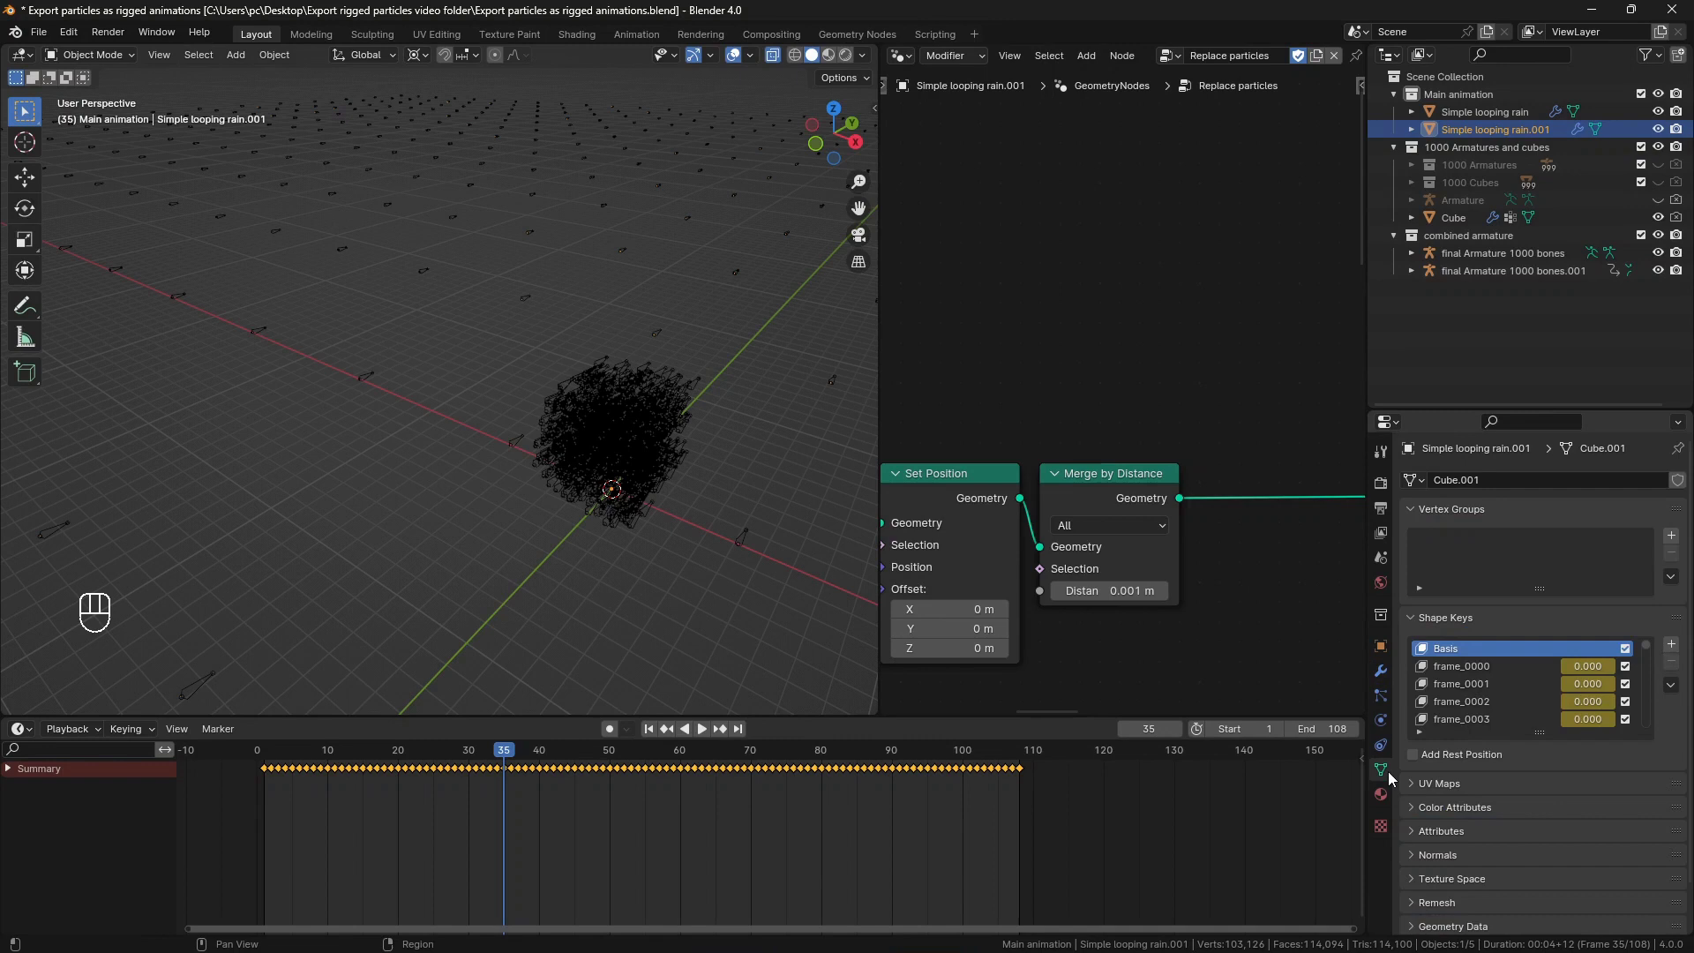
left_click(1453, 670)
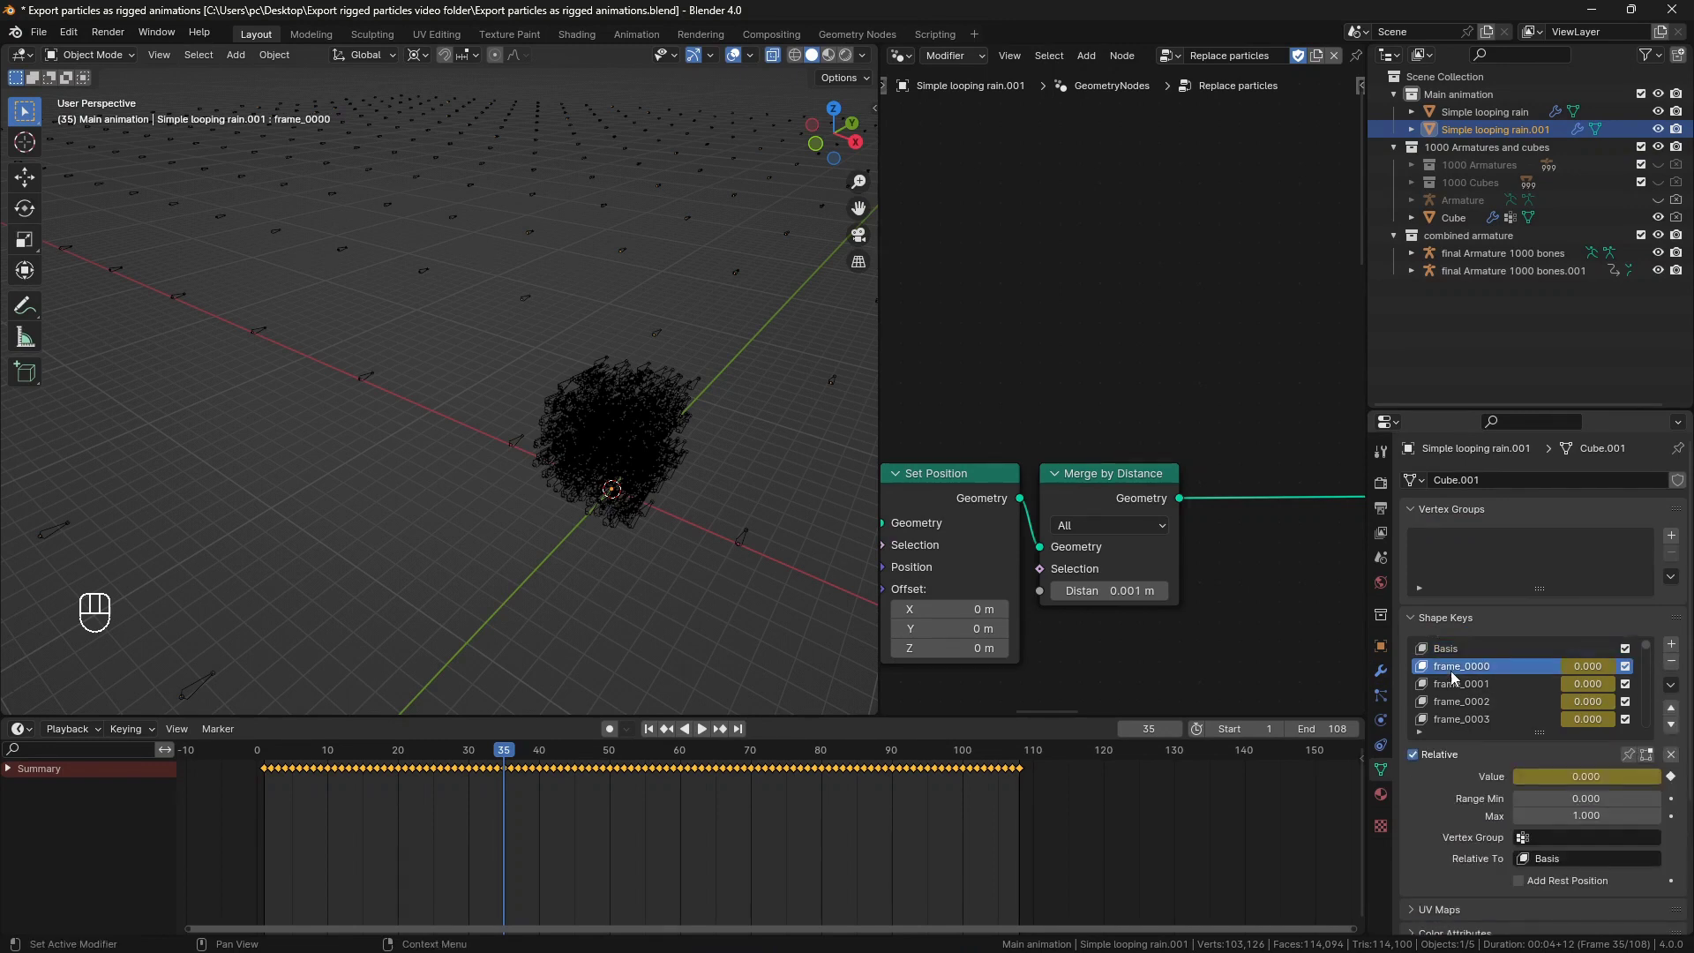
left_click(1672, 685)
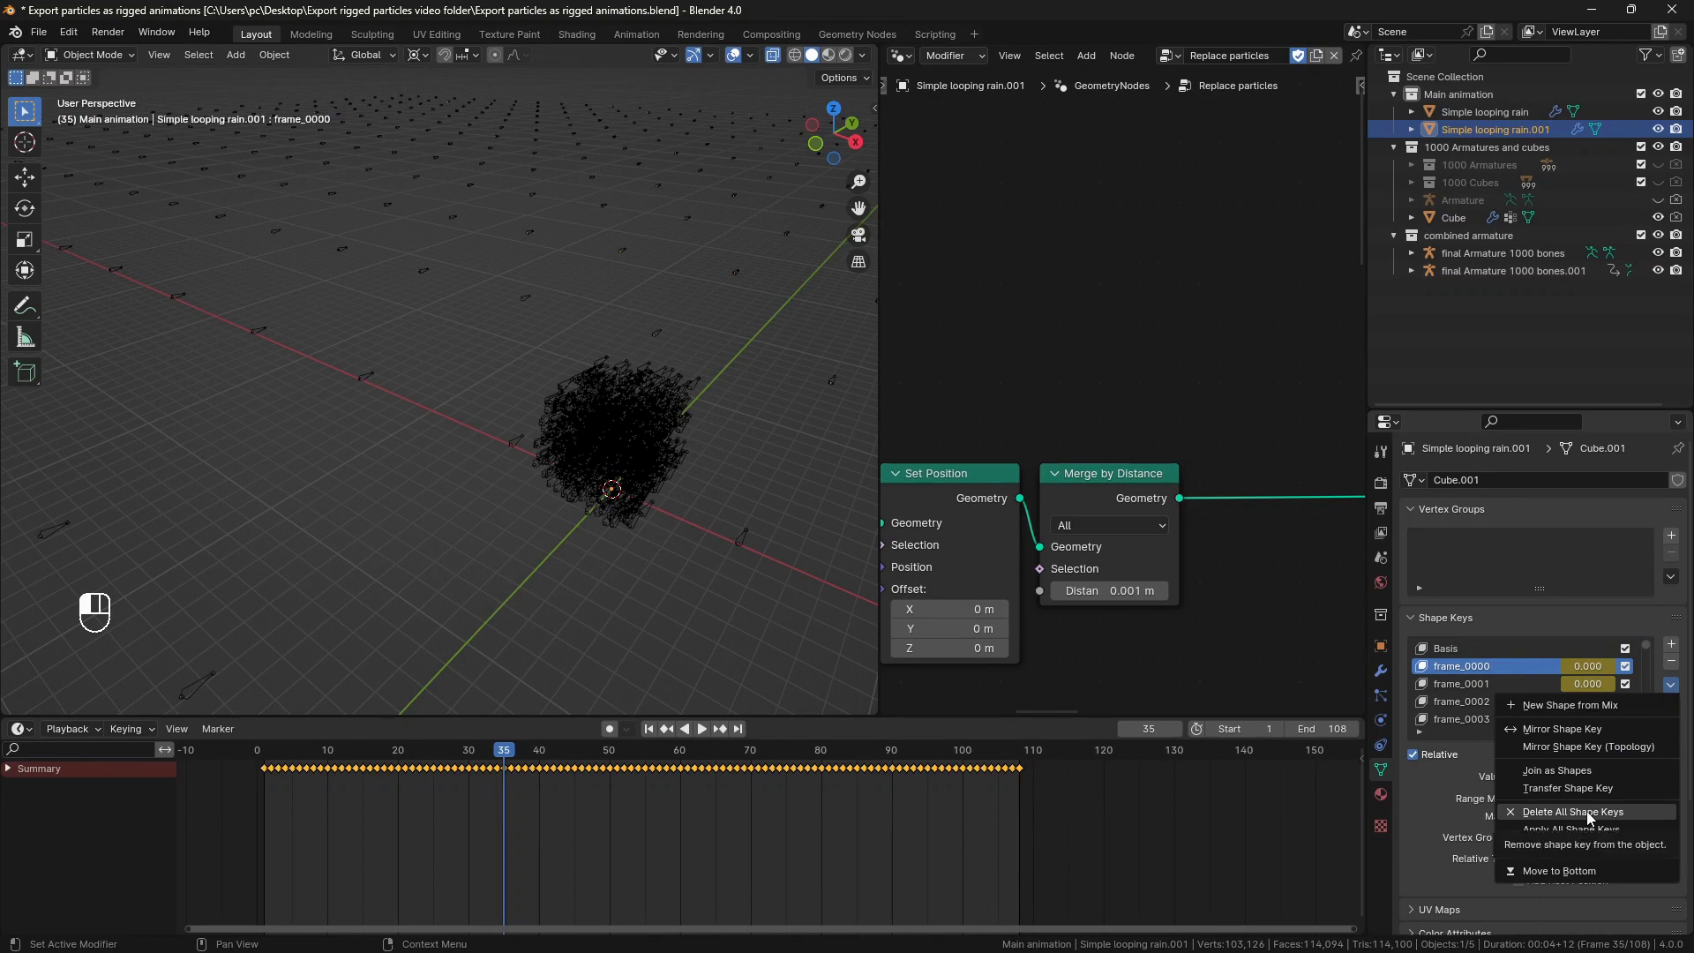
left_click(1588, 813)
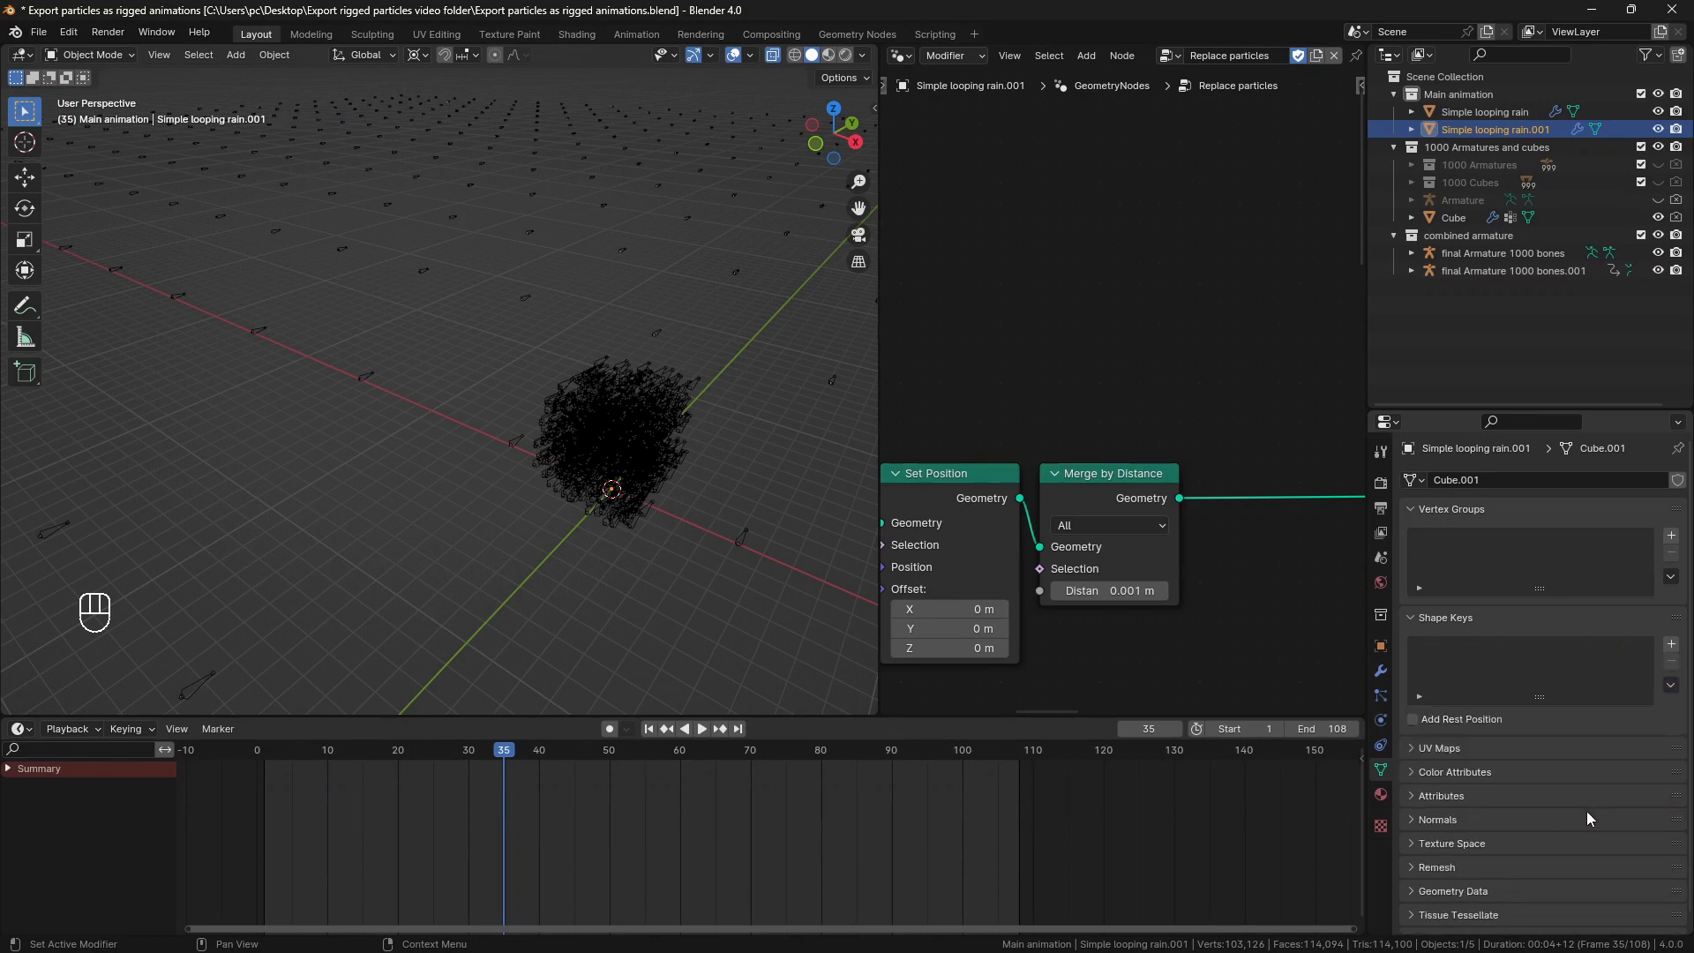
left_click(1381, 670)
left_click(1475, 480)
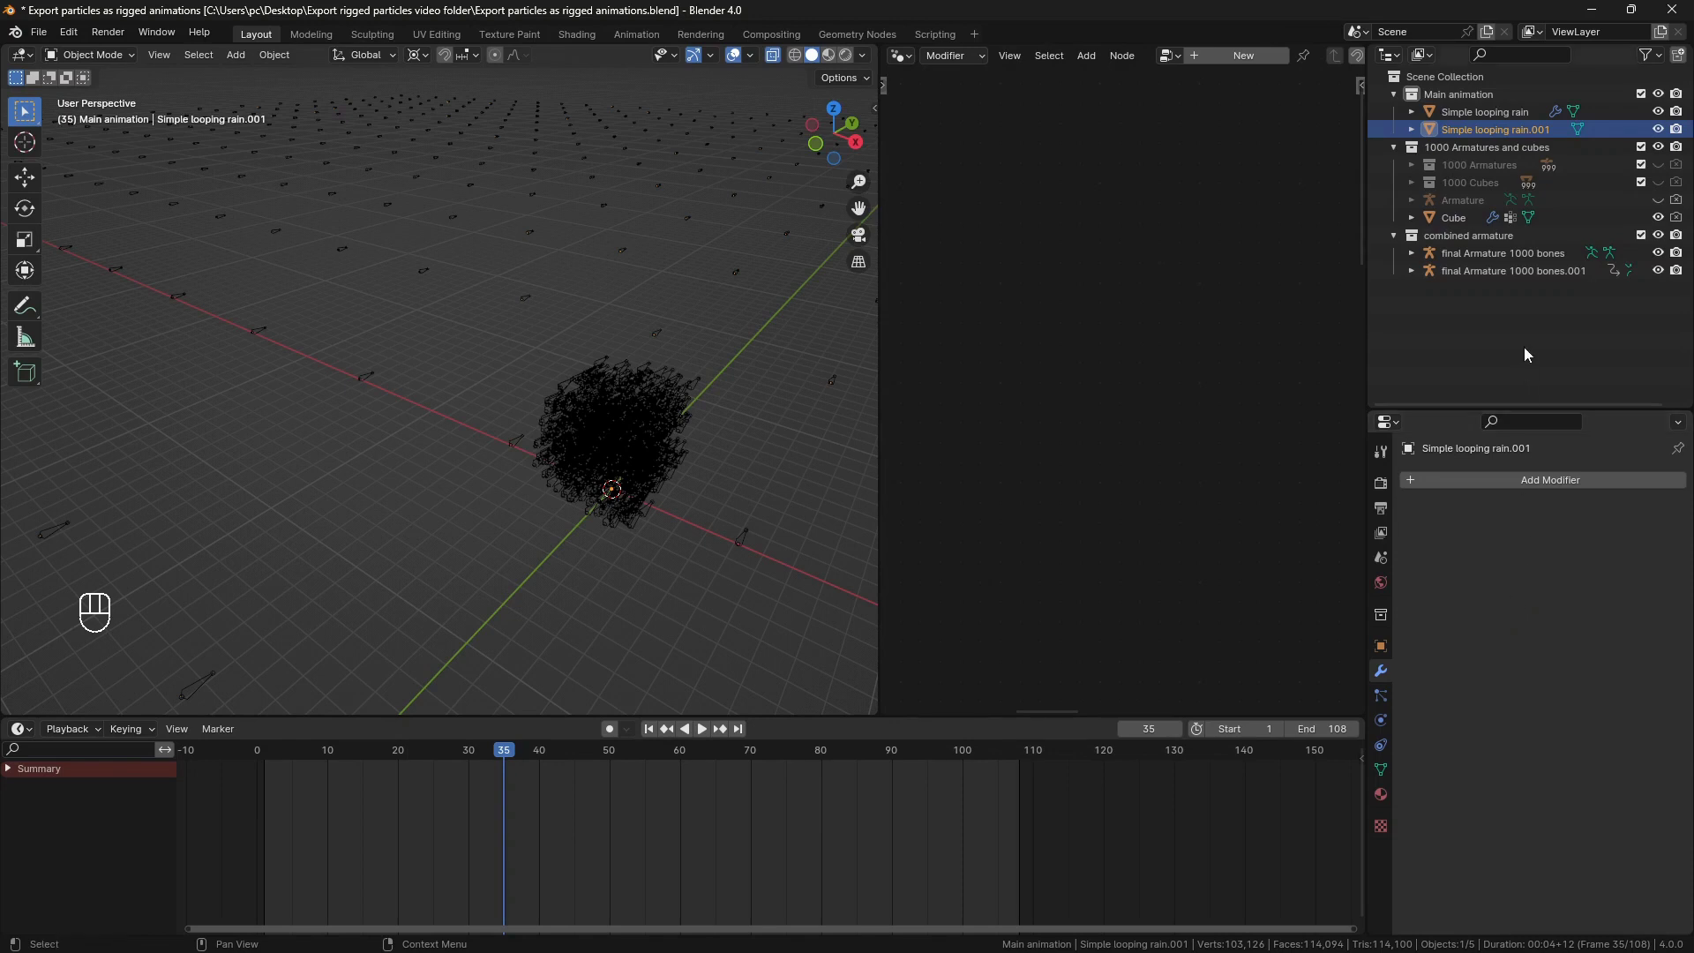
Bake the pose action of final Armature 1000 bones with the end frame set to 1.
left_click(1511, 255)
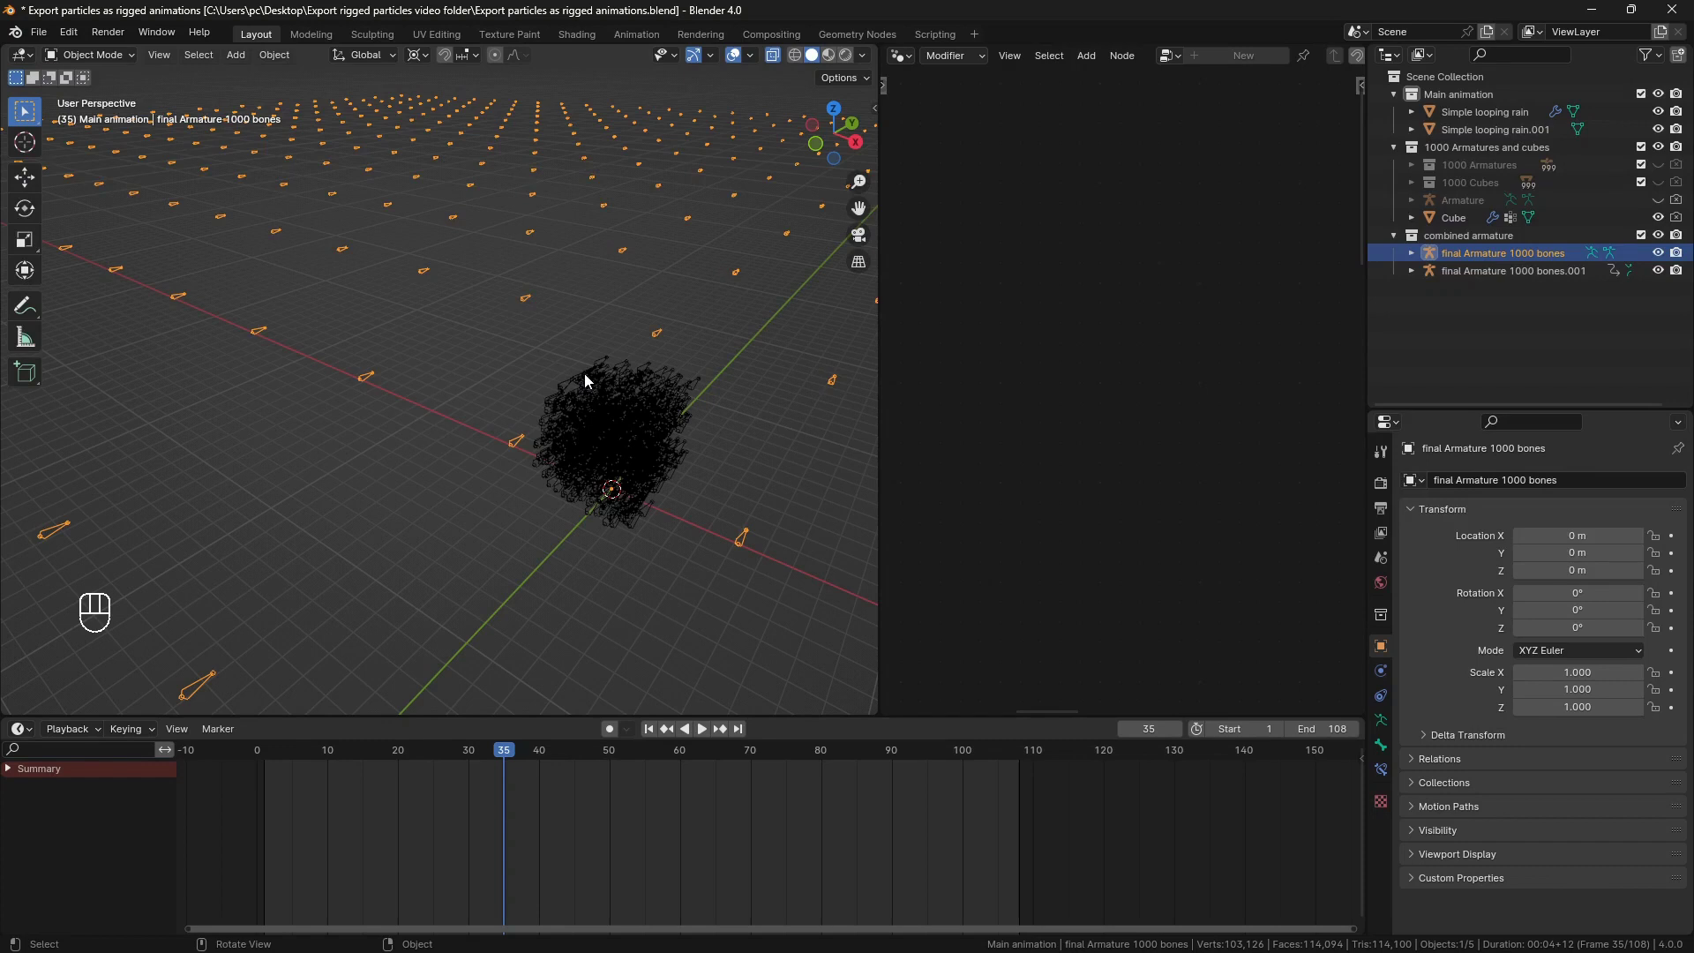
key("space")
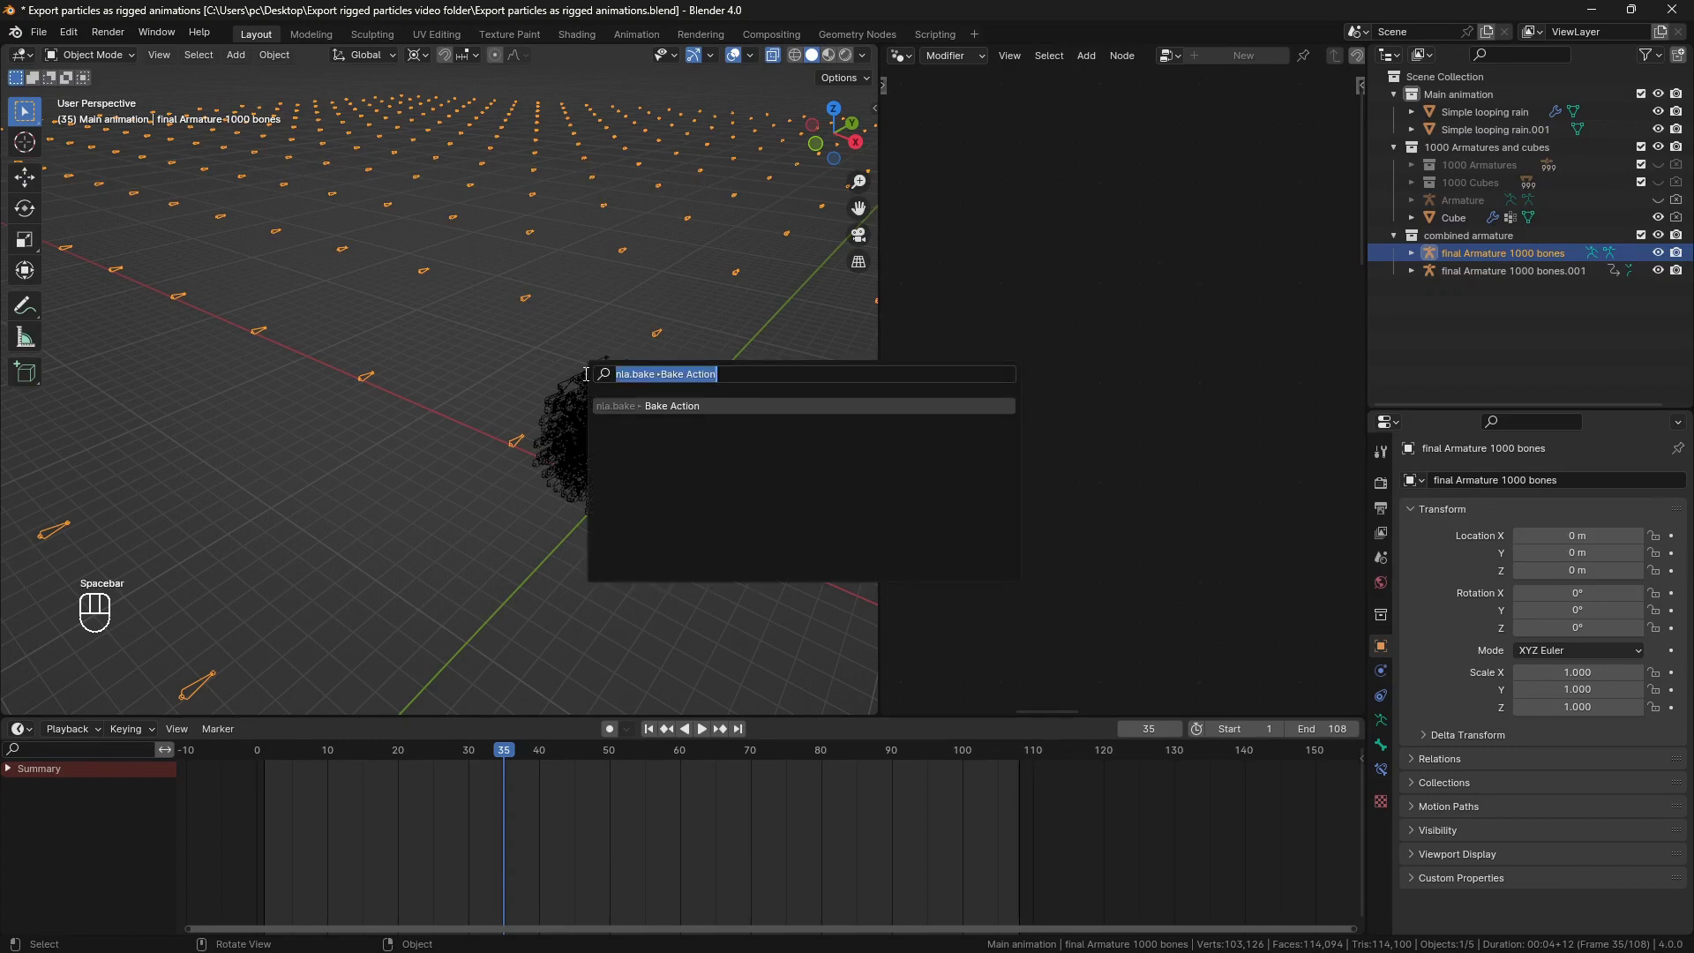
key("Return")
left_click(620, 428)
type("1")
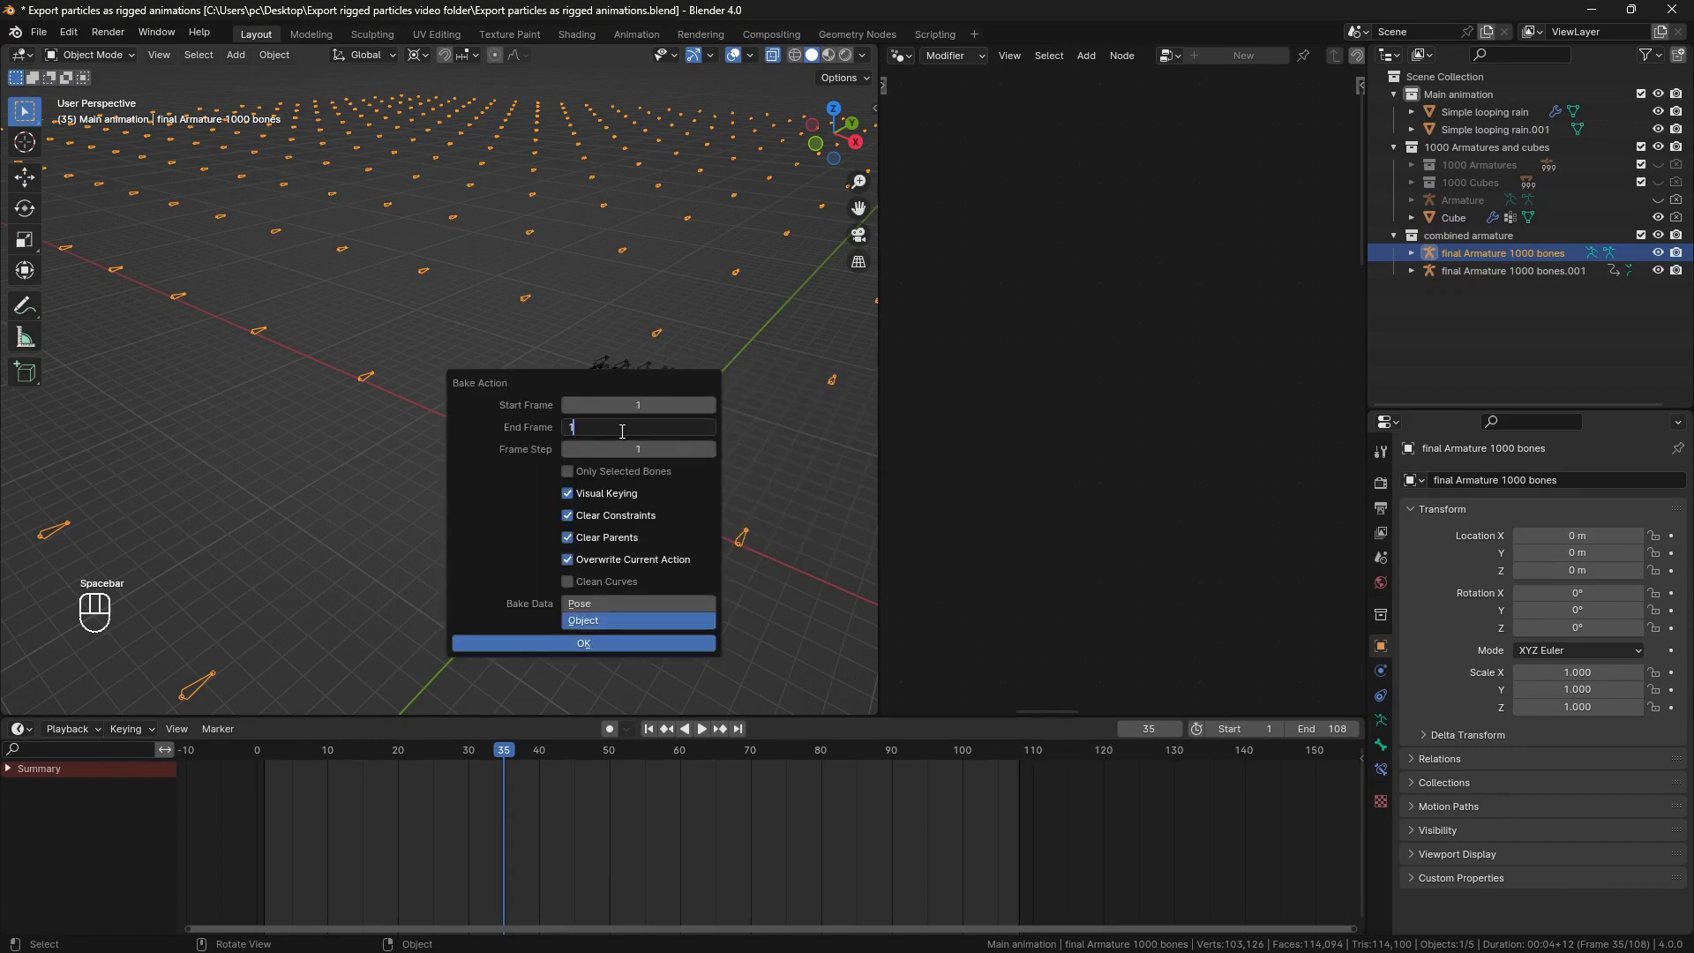
key("Return")
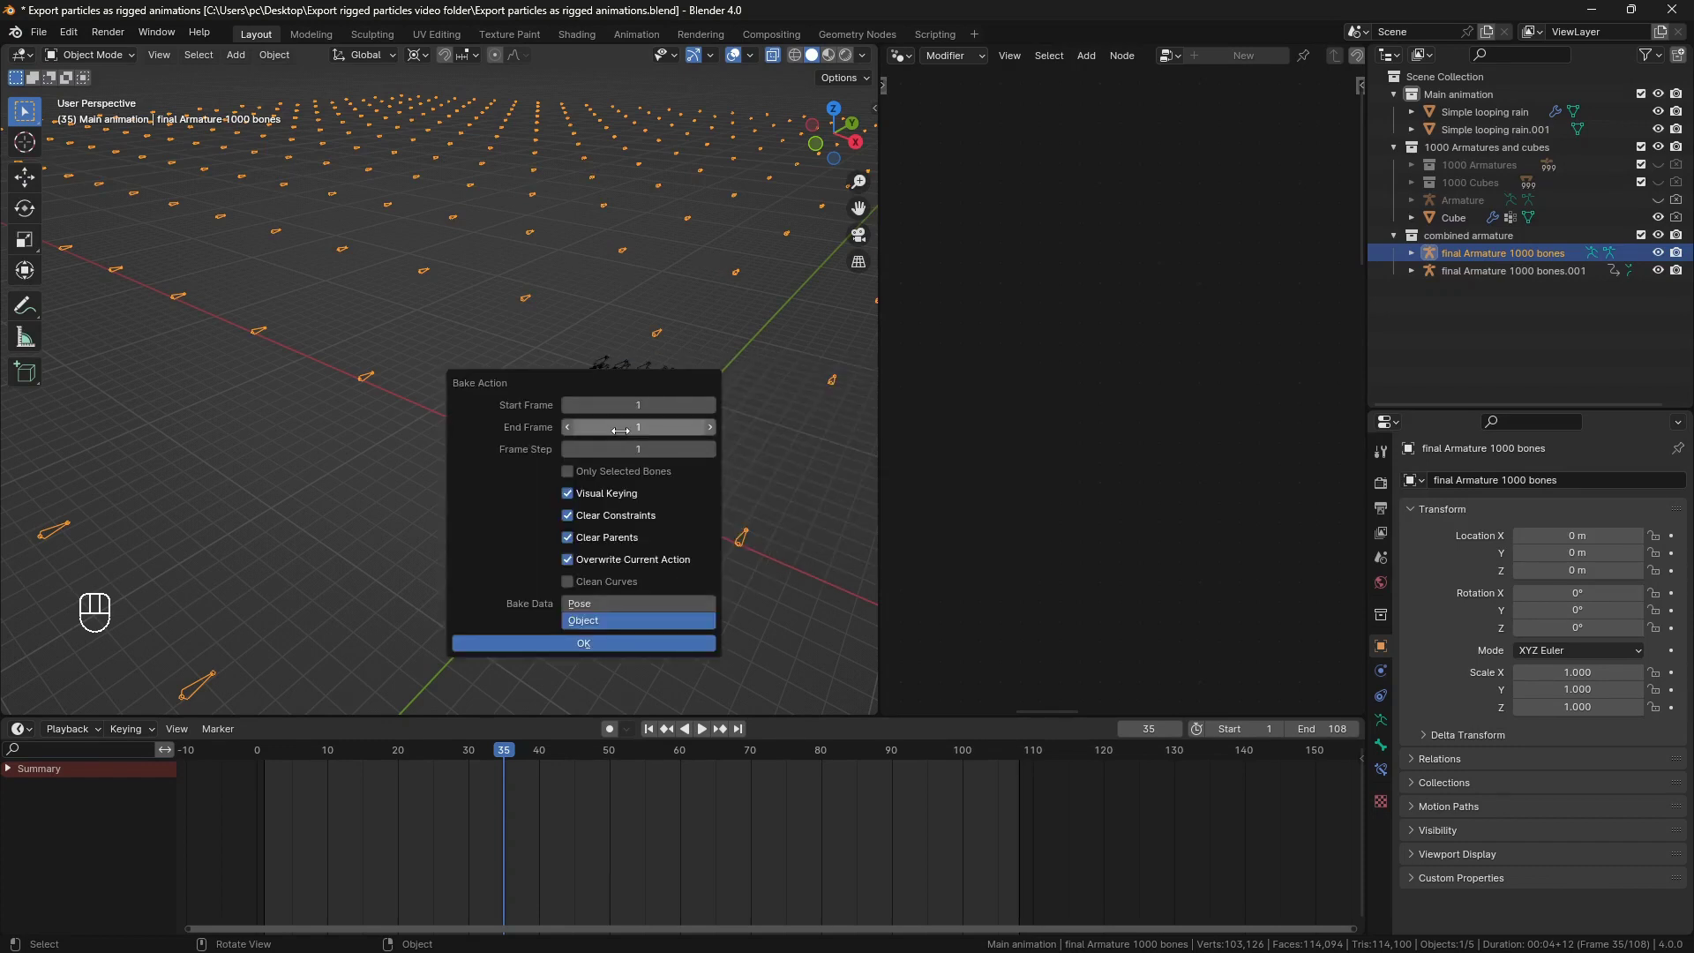
left_click(630, 603)
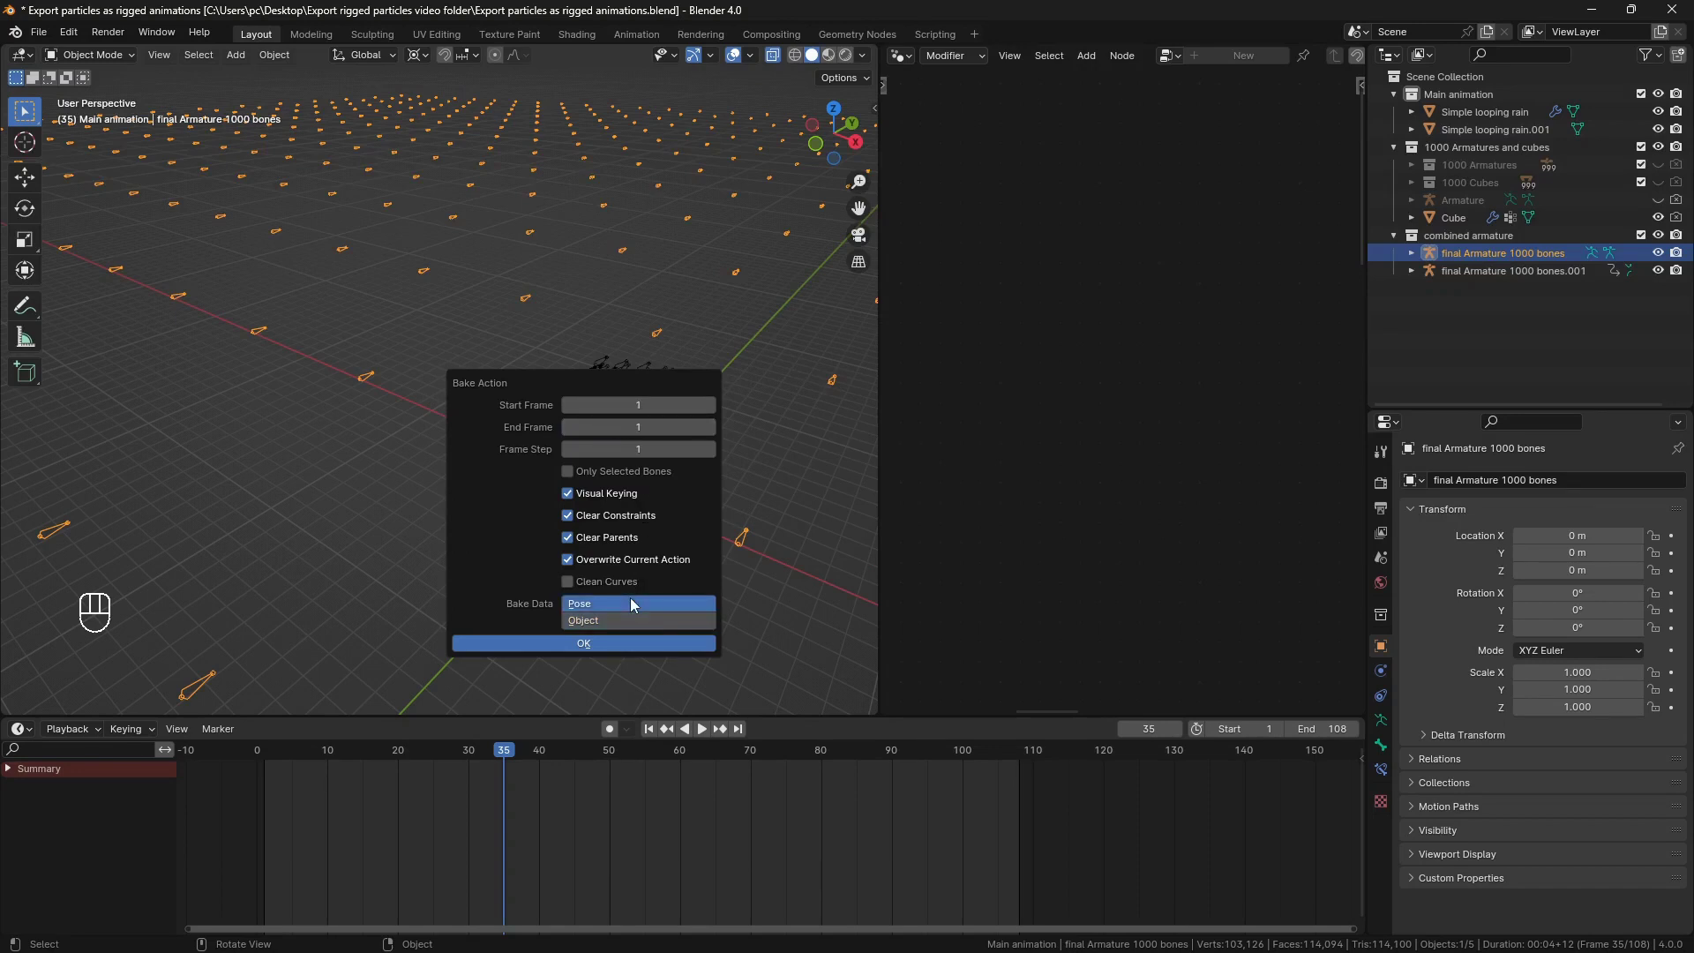
left_click(622, 649)
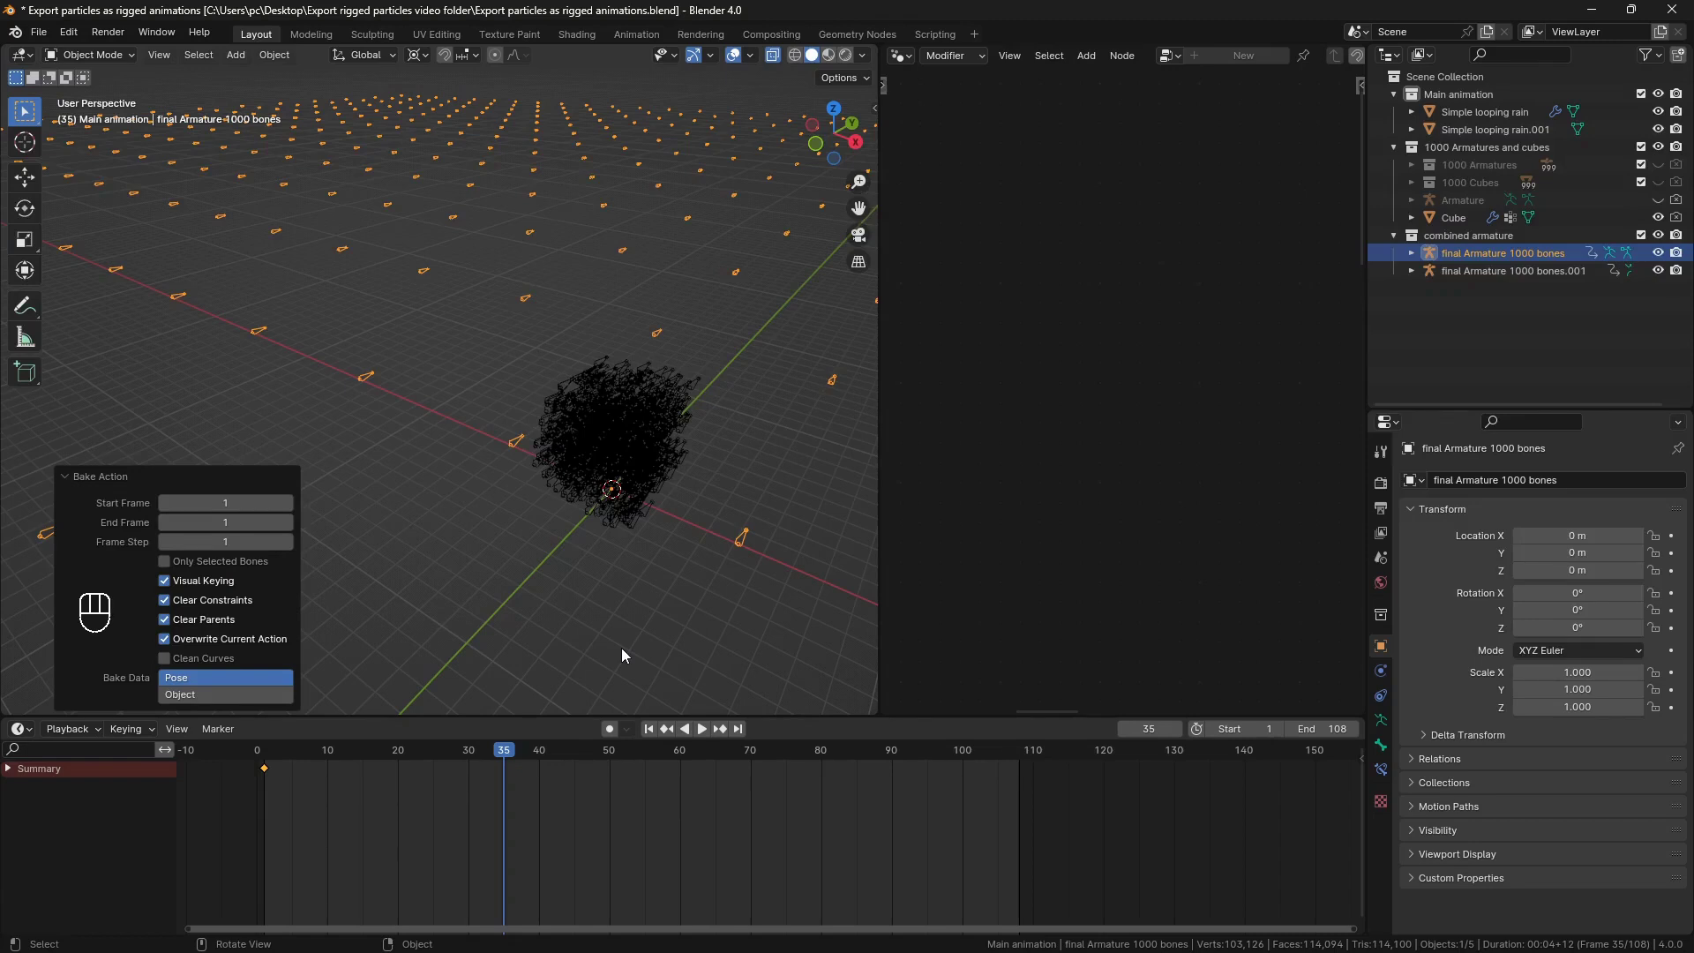
Switch final Armature 1000 bones to Pose Mode, select all bones and apply the pose as rest pose.
key("ctrl+Tab")
key("a")
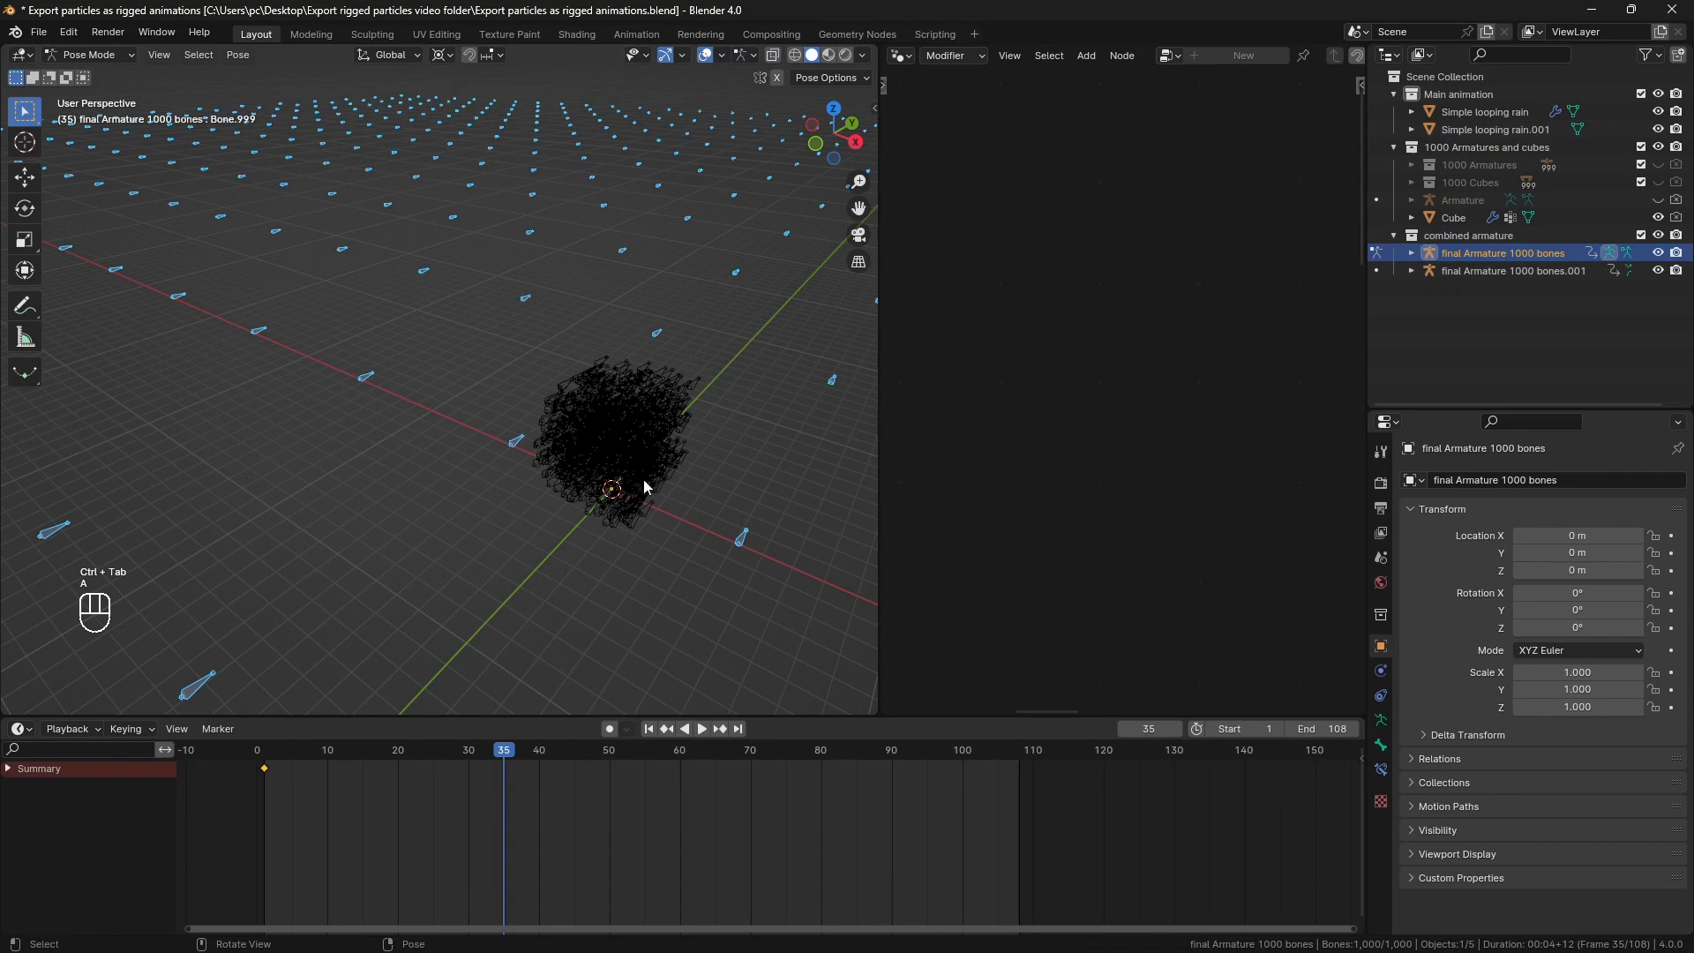
left_click(233, 57)
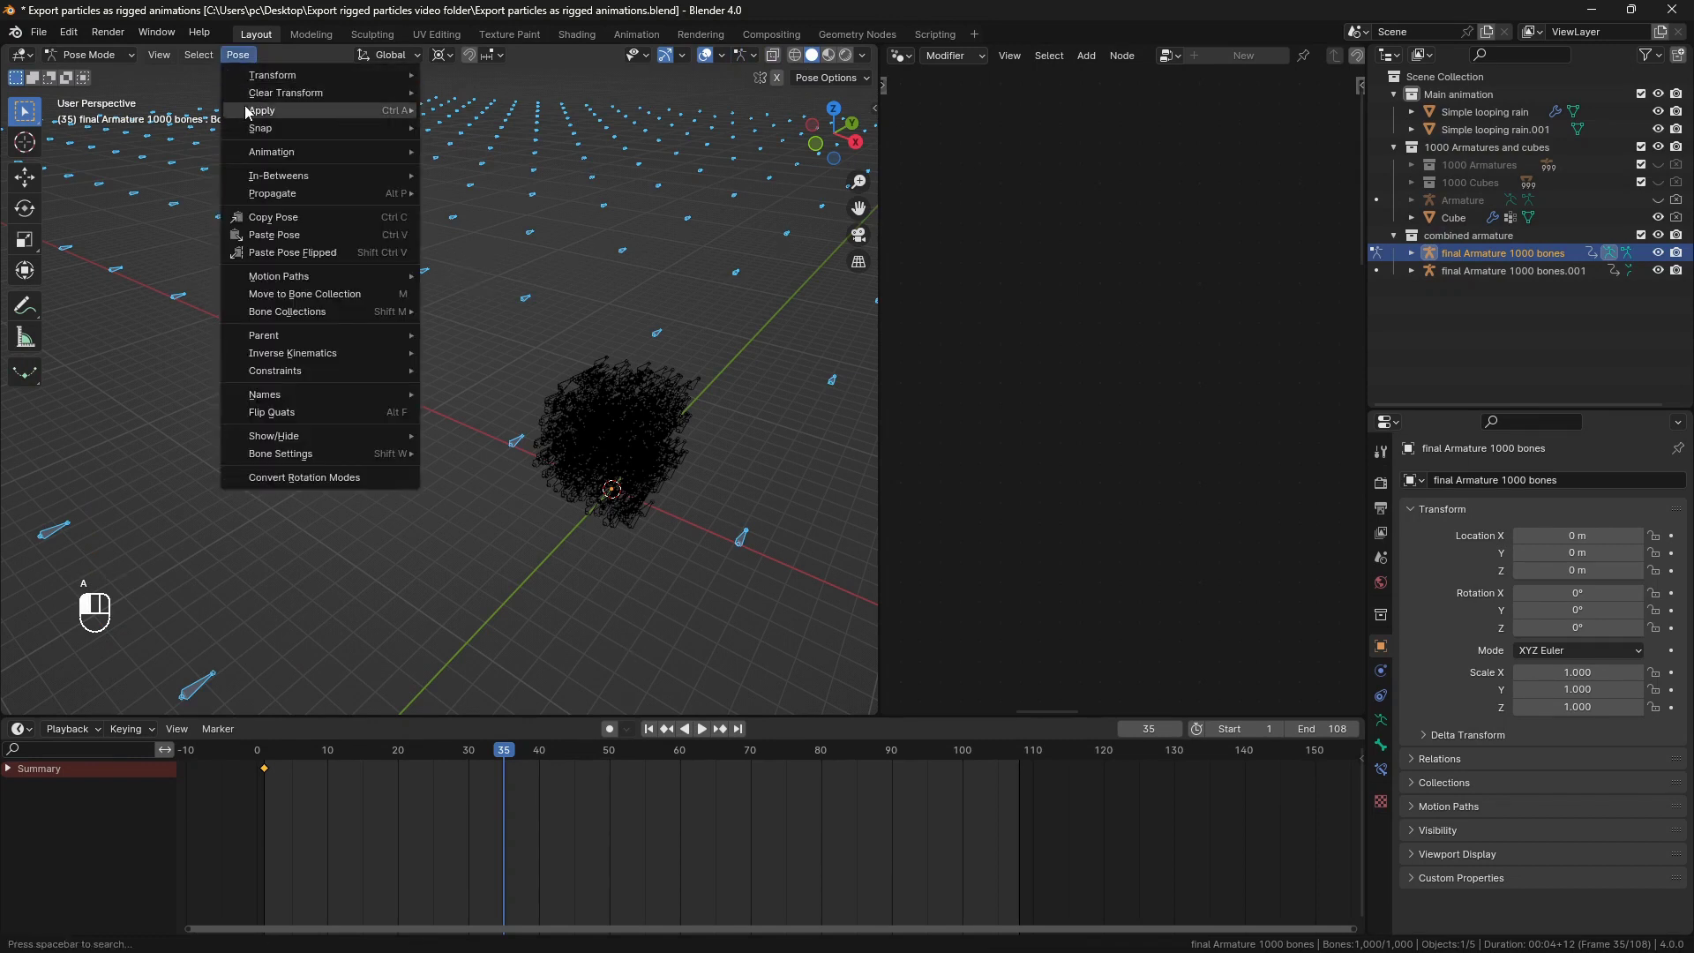
mouse_move(247, 110)
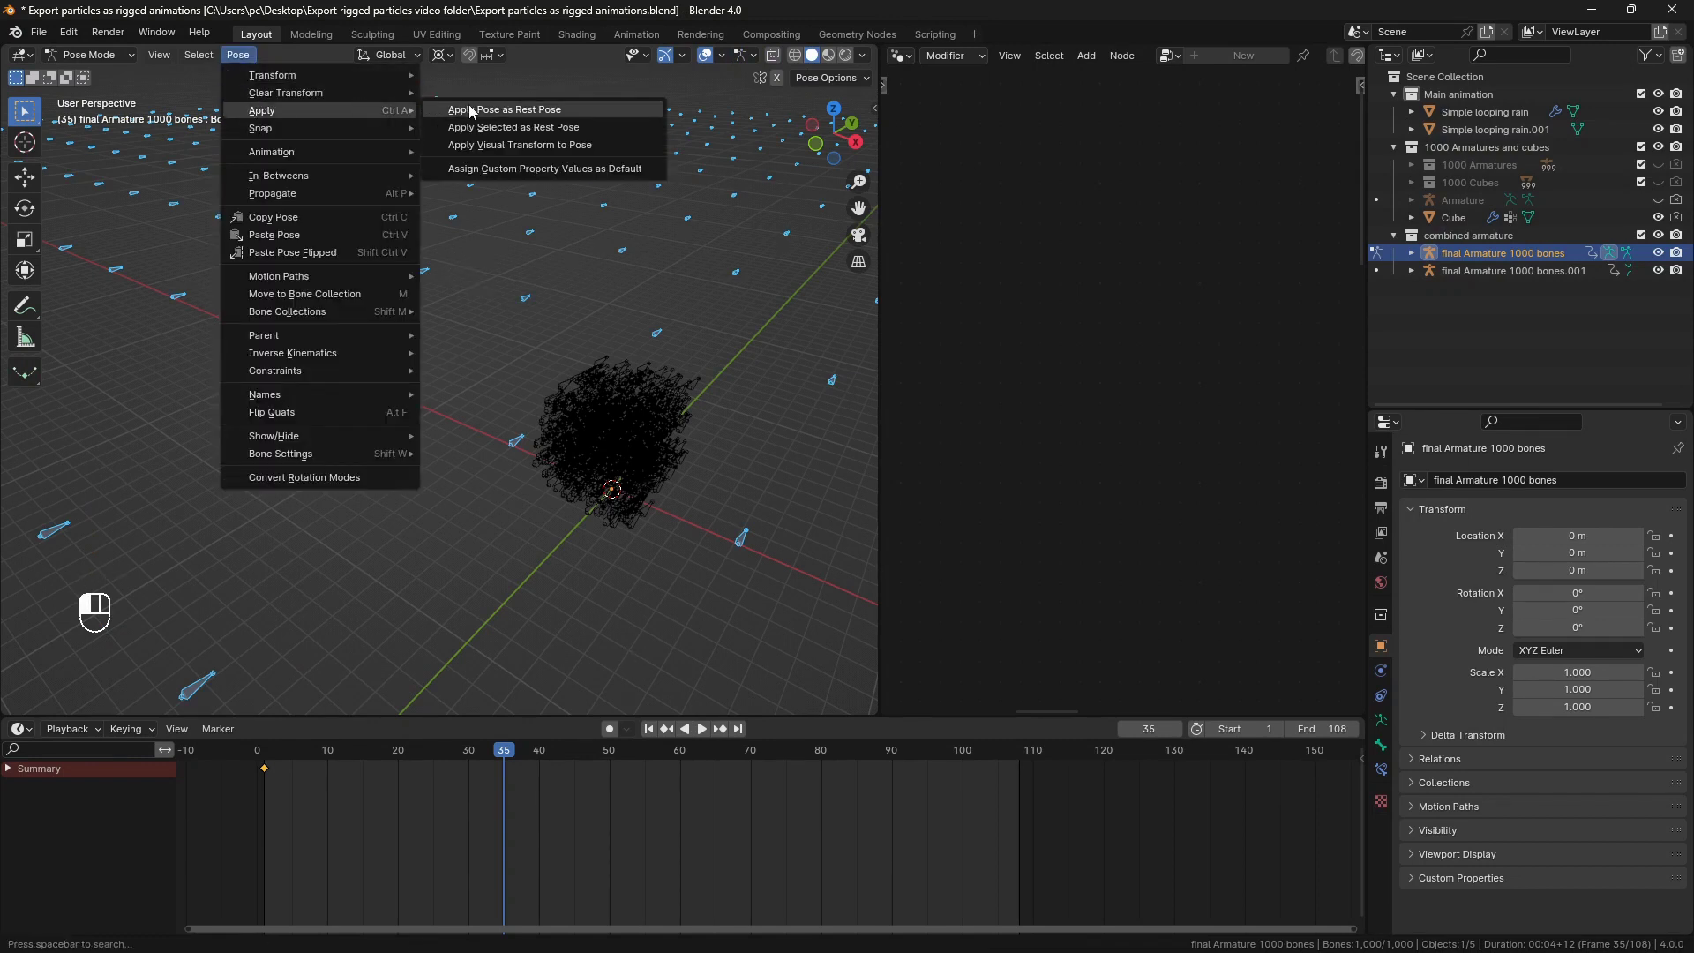
left_click(590, 109)
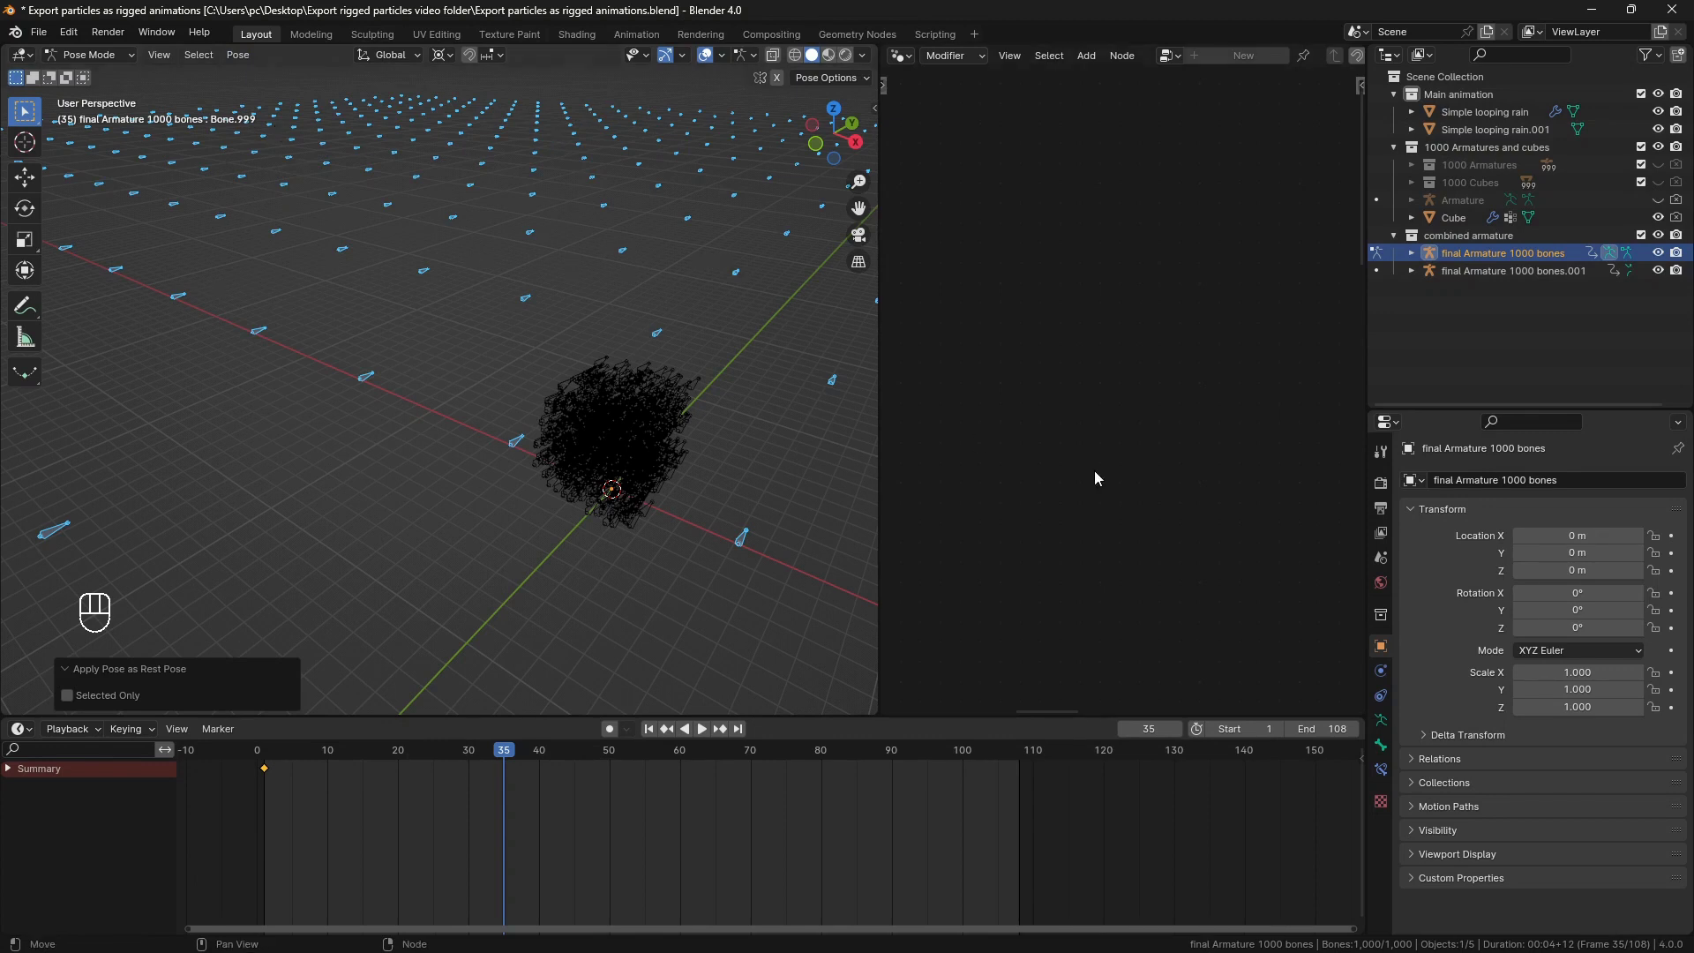
Clear the location, rotation and scale of all bones in the armature and return to Object Mode.
left_click(1382, 771)
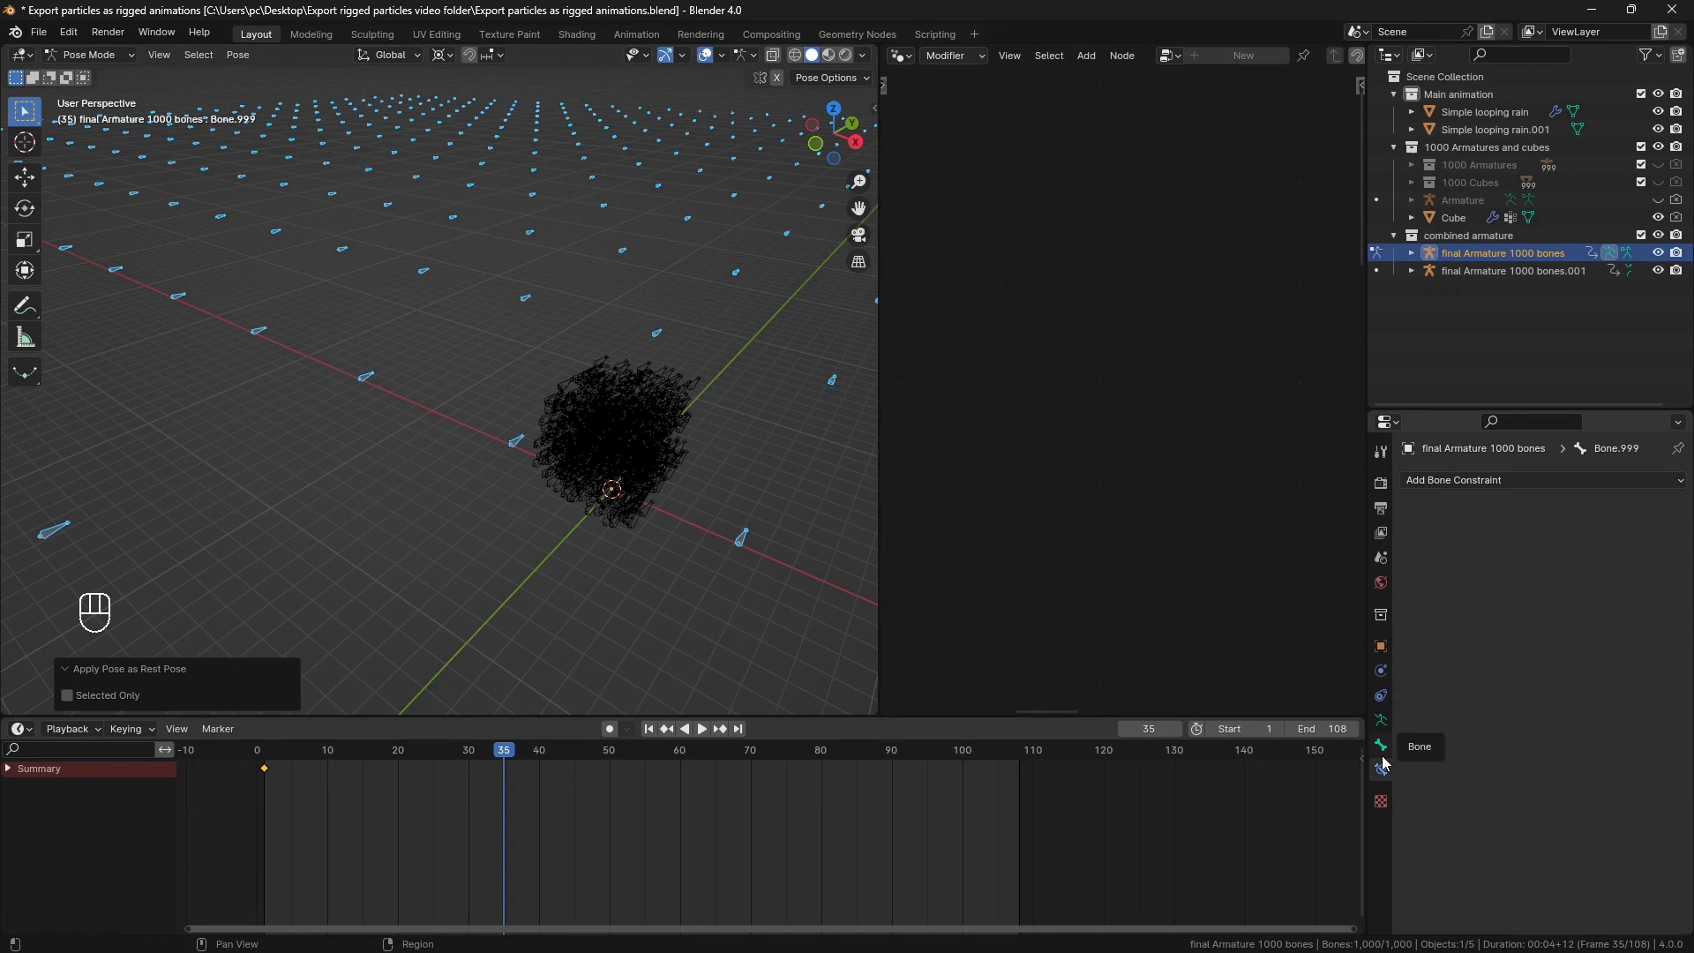
left_click(1381, 647)
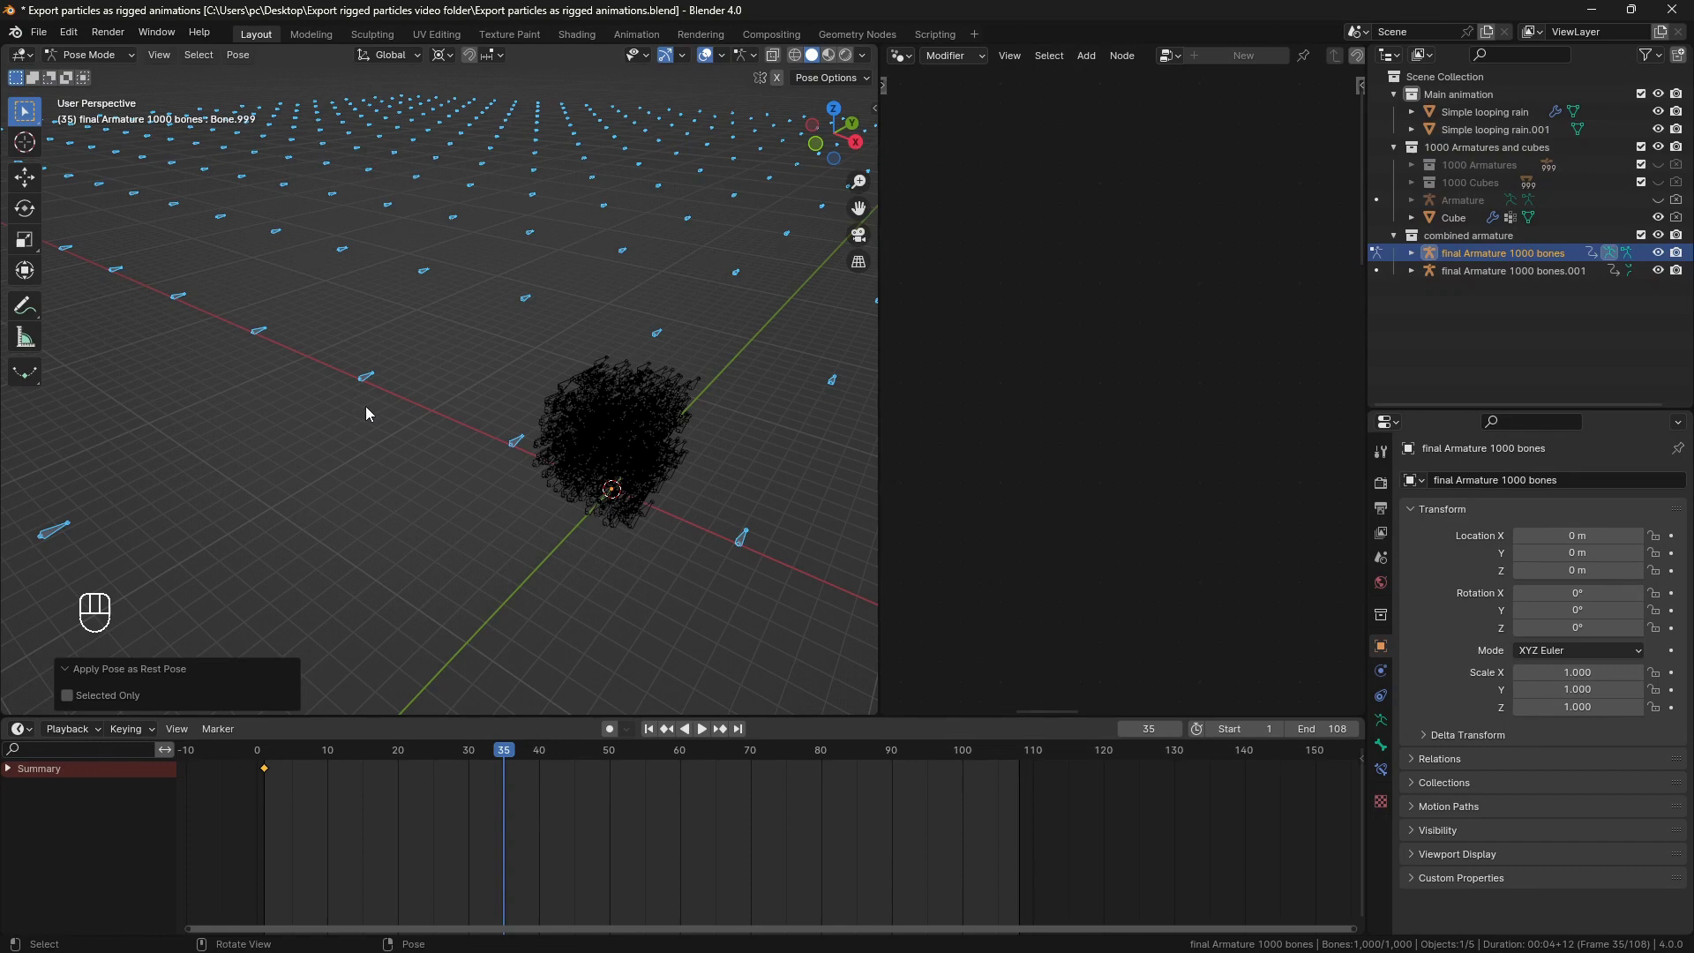
key("alt+g")
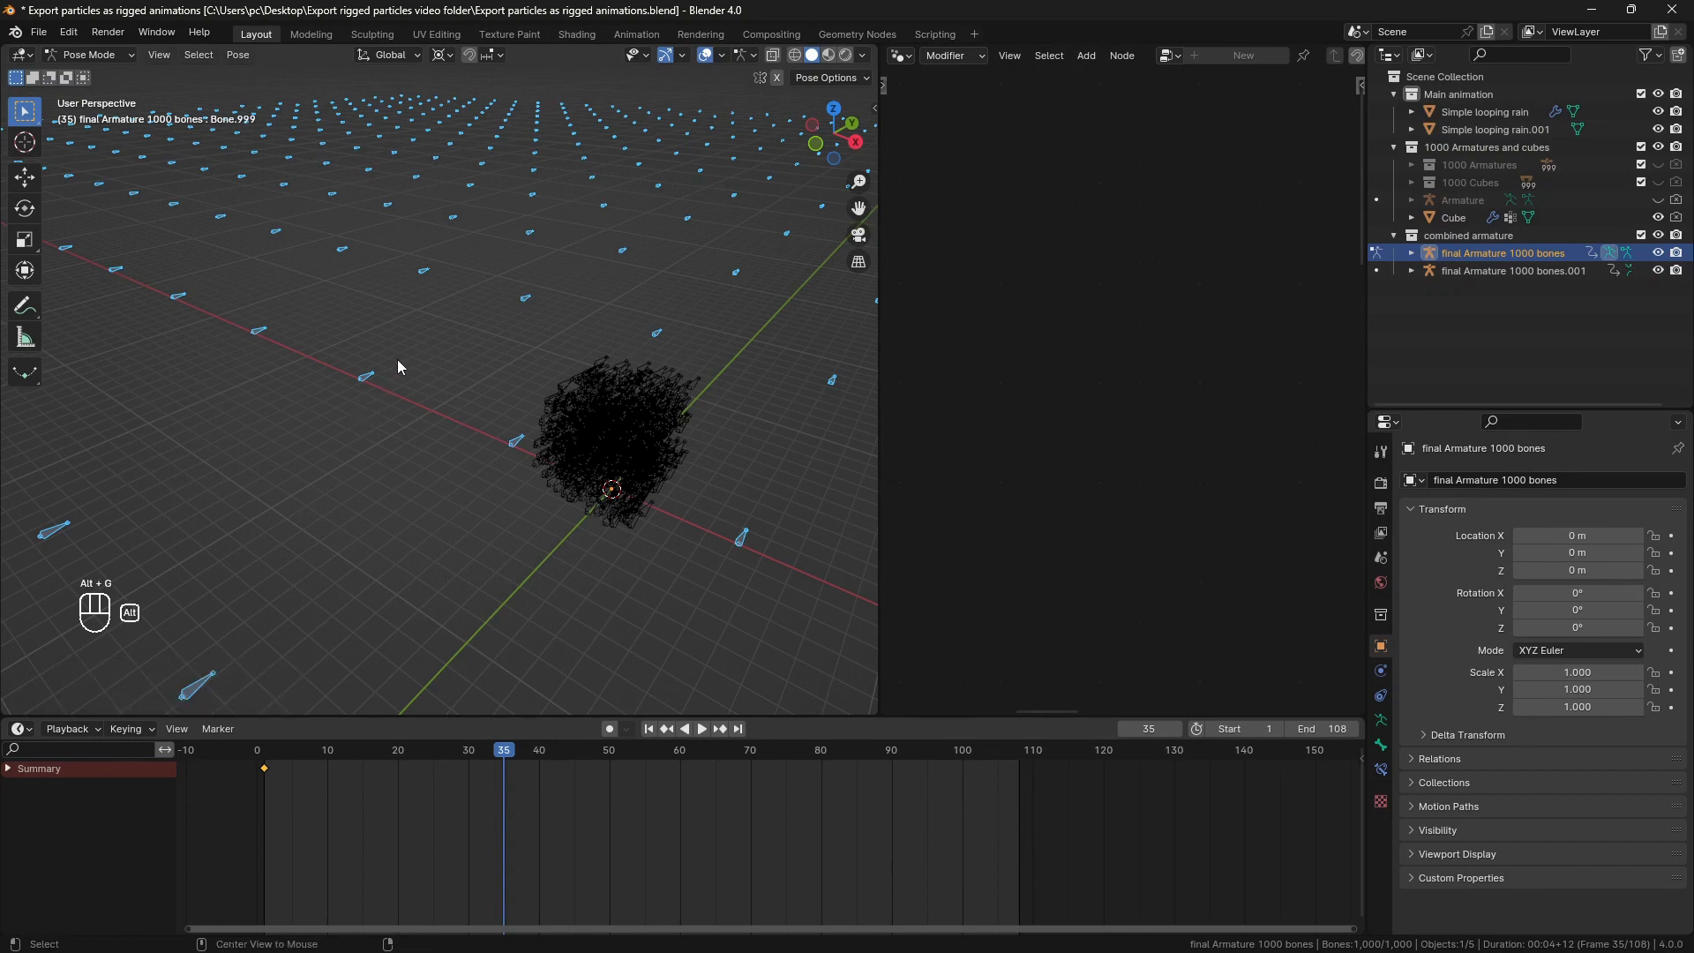
key("alt+r")
key("alt+s")
left_click(127, 60)
left_click(131, 69)
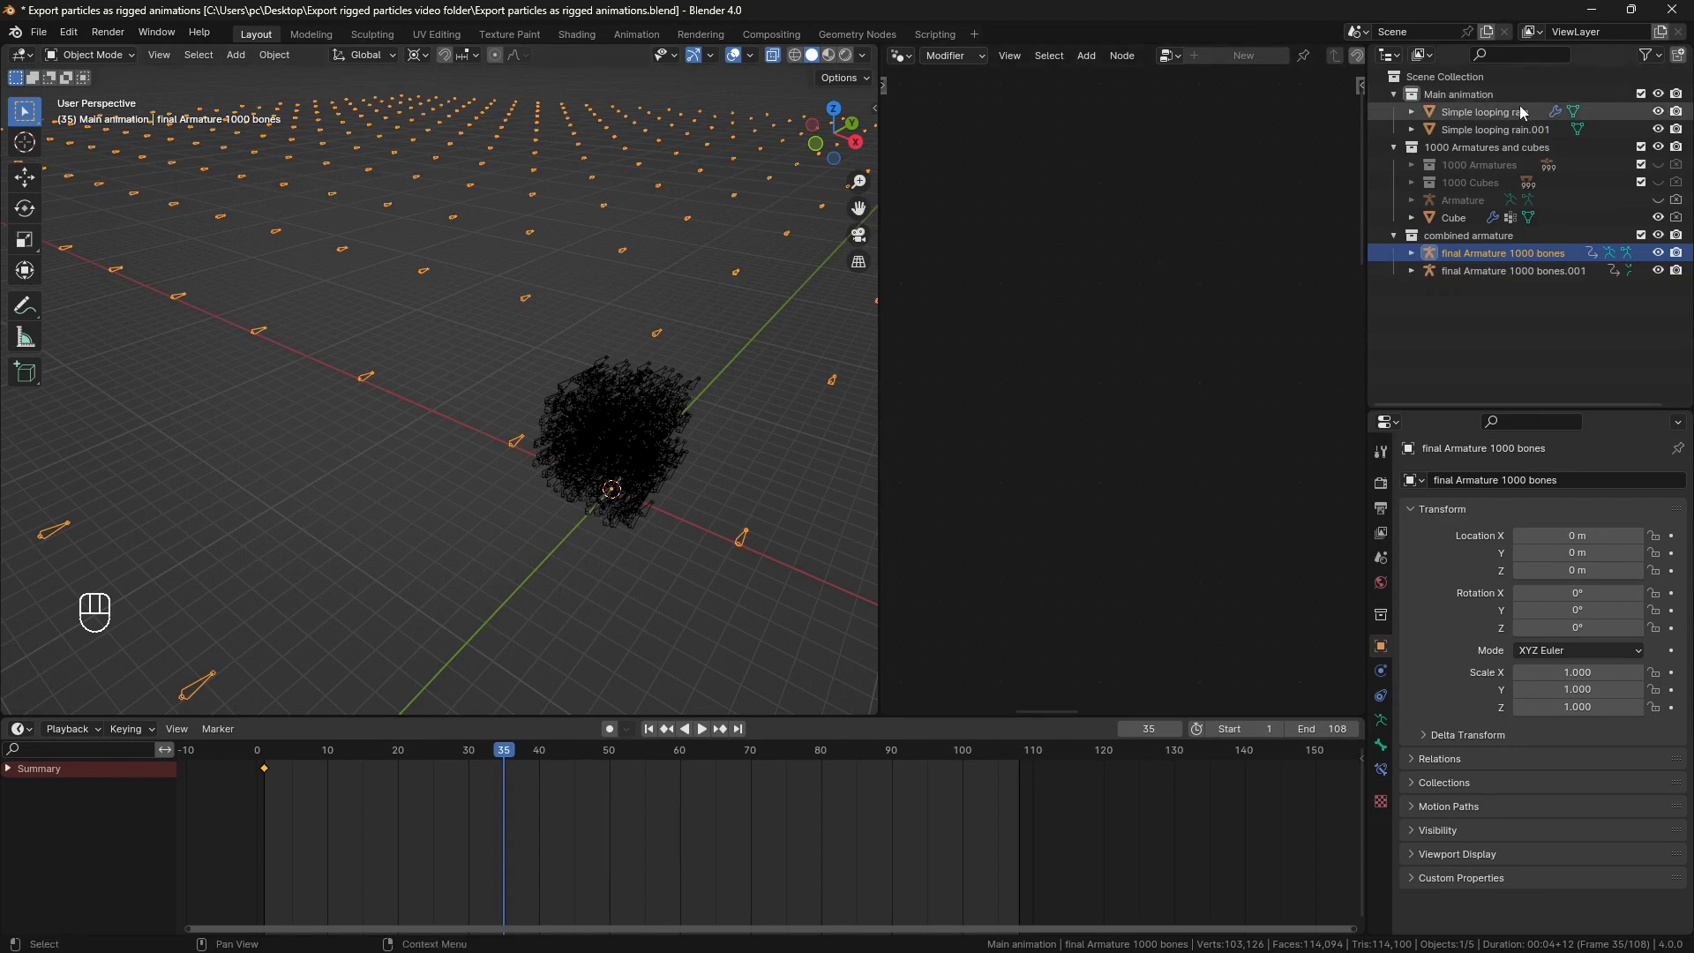
Parent Simple looping rain.001 to final Armature 1000 bones with automatic weights.
left_click(1500, 131)
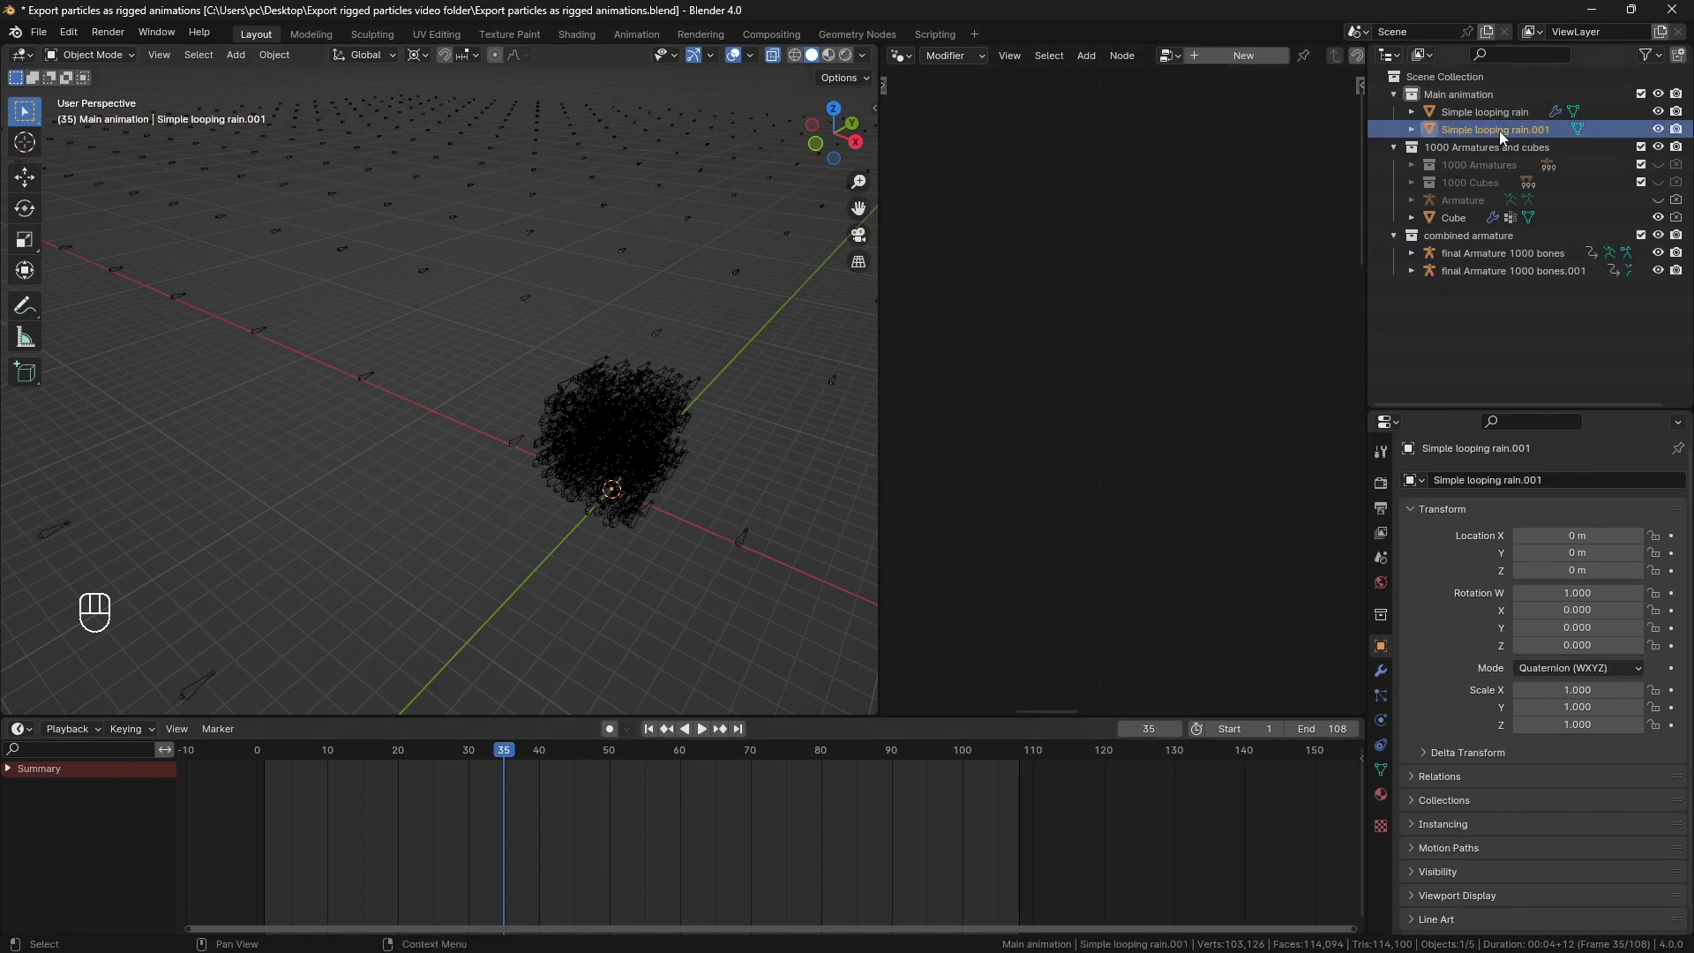
key("g")
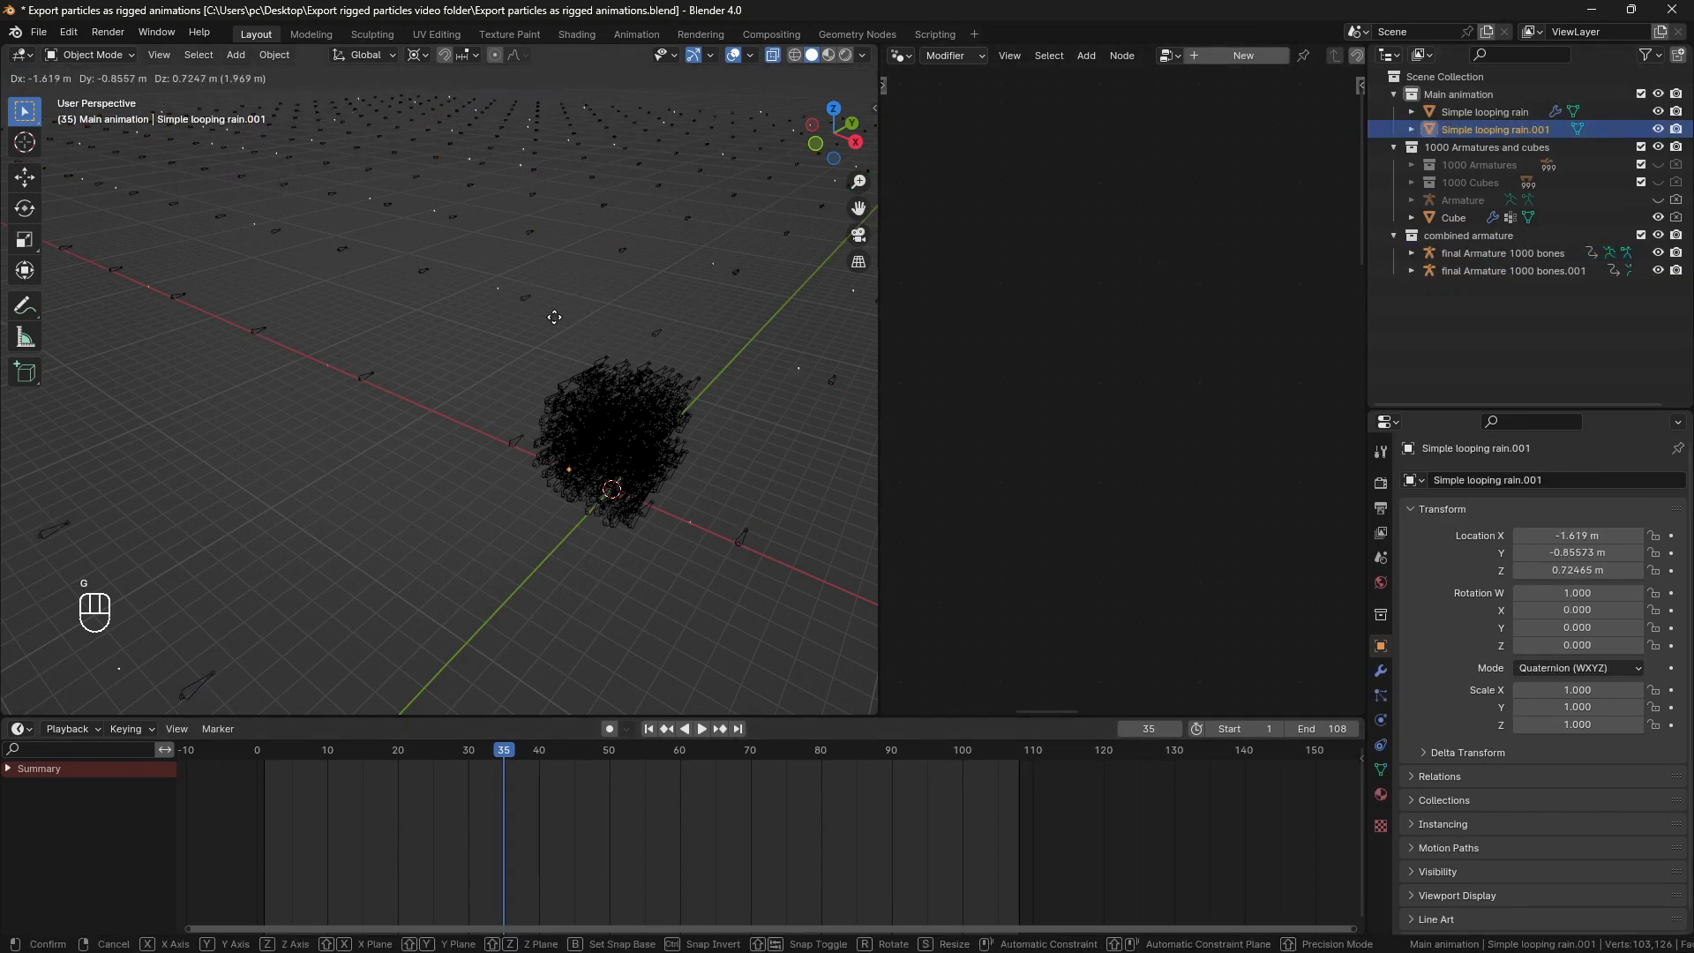
right_click(691, 315)
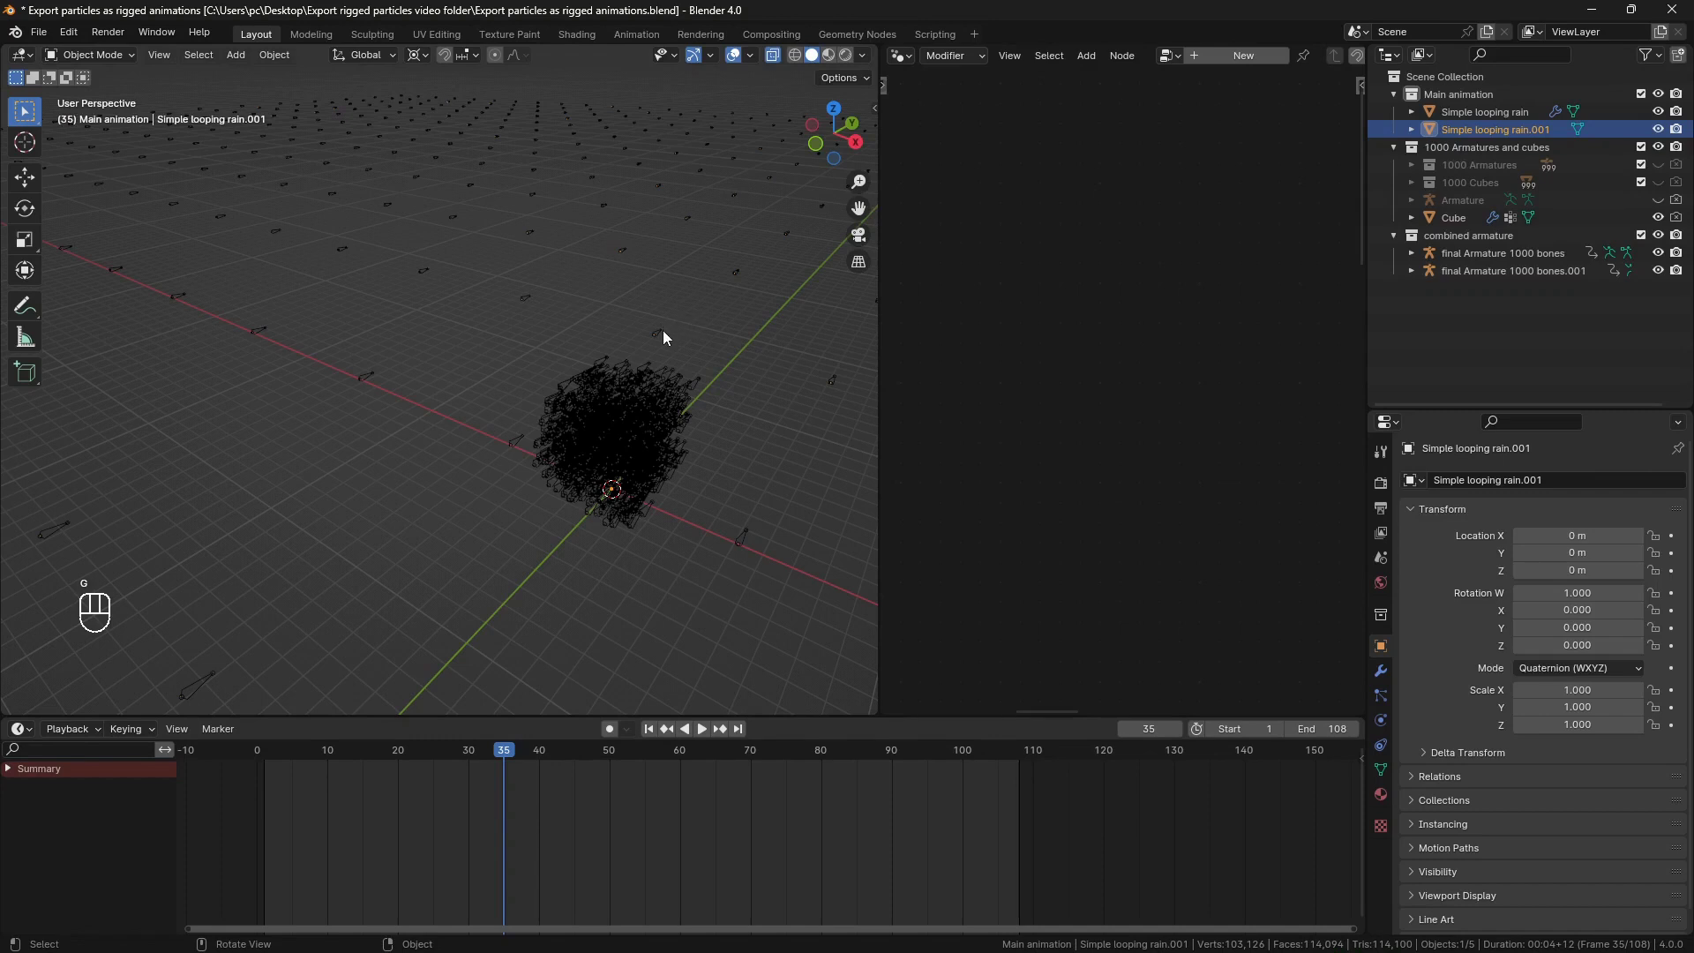
left_click(659, 334, "shift")
key("ctrl+p")
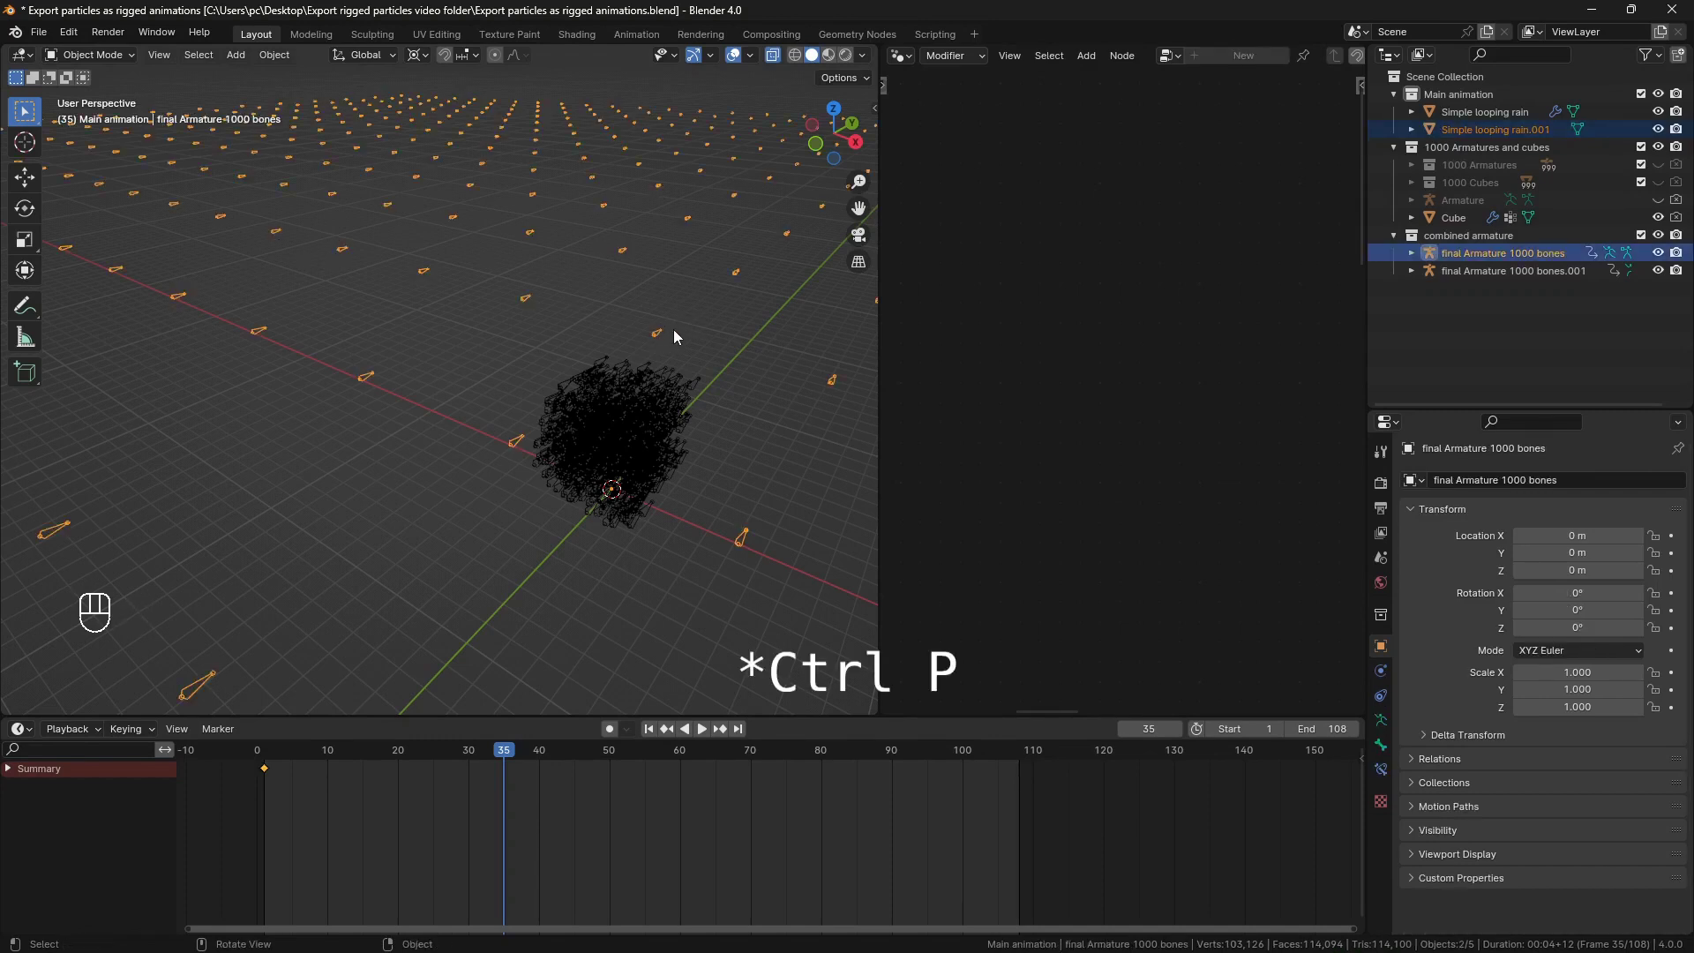
key("ctrl+p")
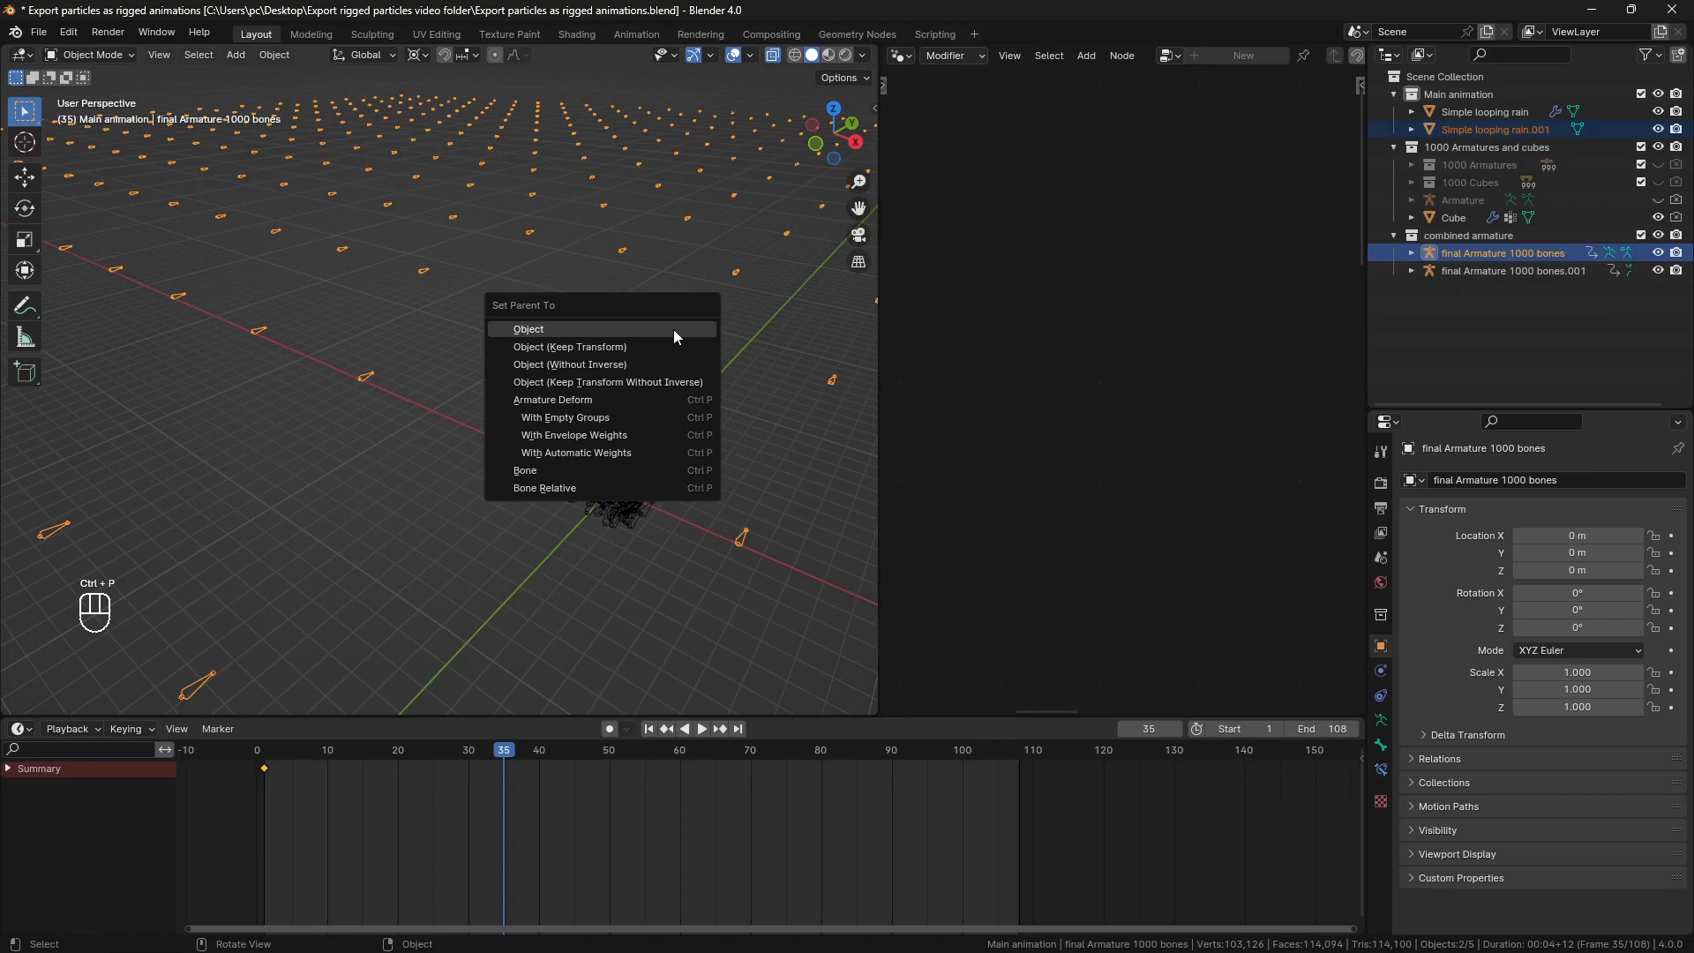
left_click(627, 453)
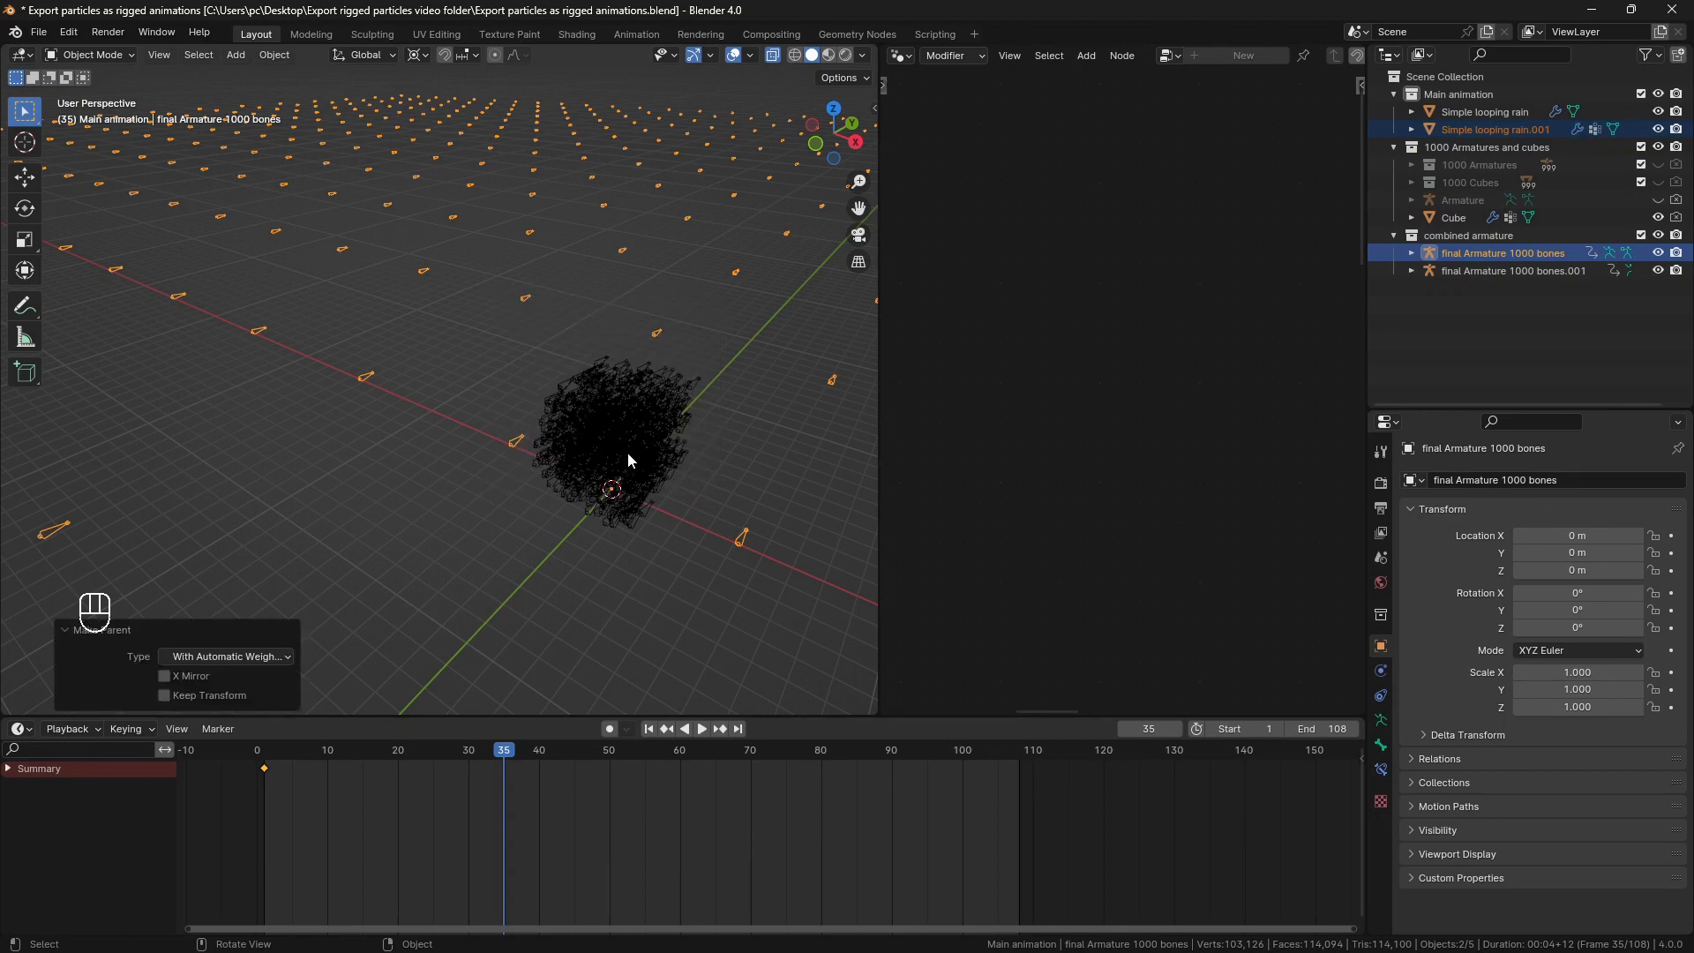
Test the binding by trial-moving a single bone of final Armature 1000 bones in Pose Mode, and return to Object Mode.
scroll(405, 379, "up", 10)
key("ctrl+Tab")
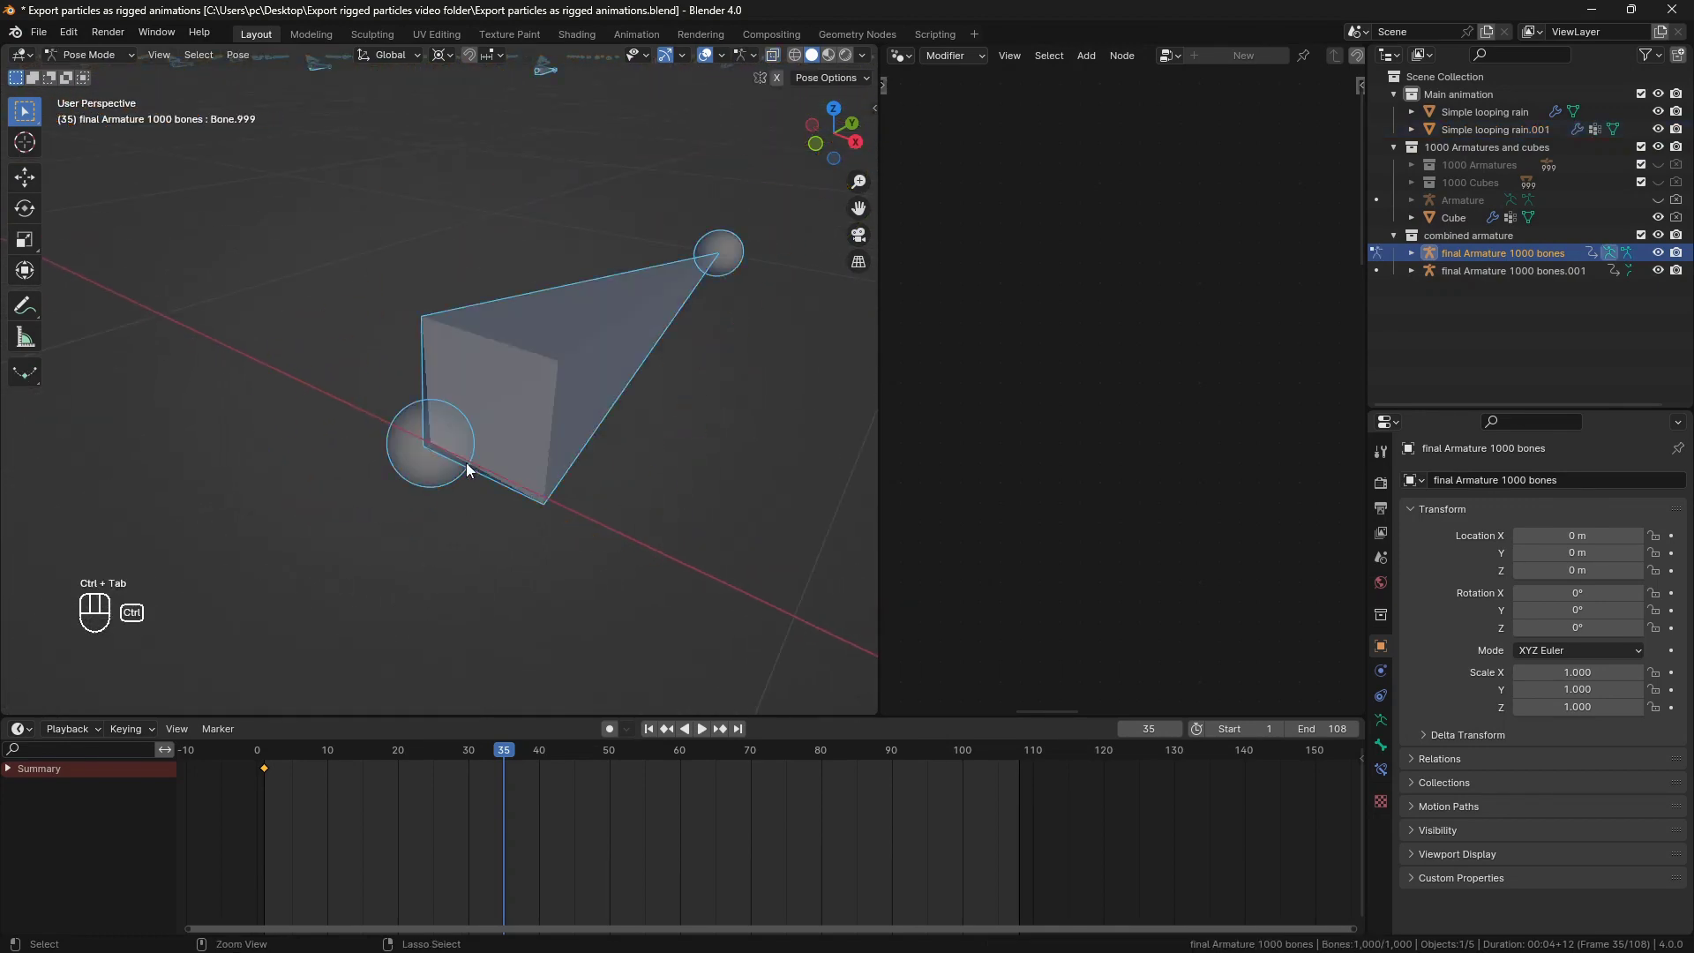
scroll(466, 463, "up", 3)
key("g")
left_click(506, 495)
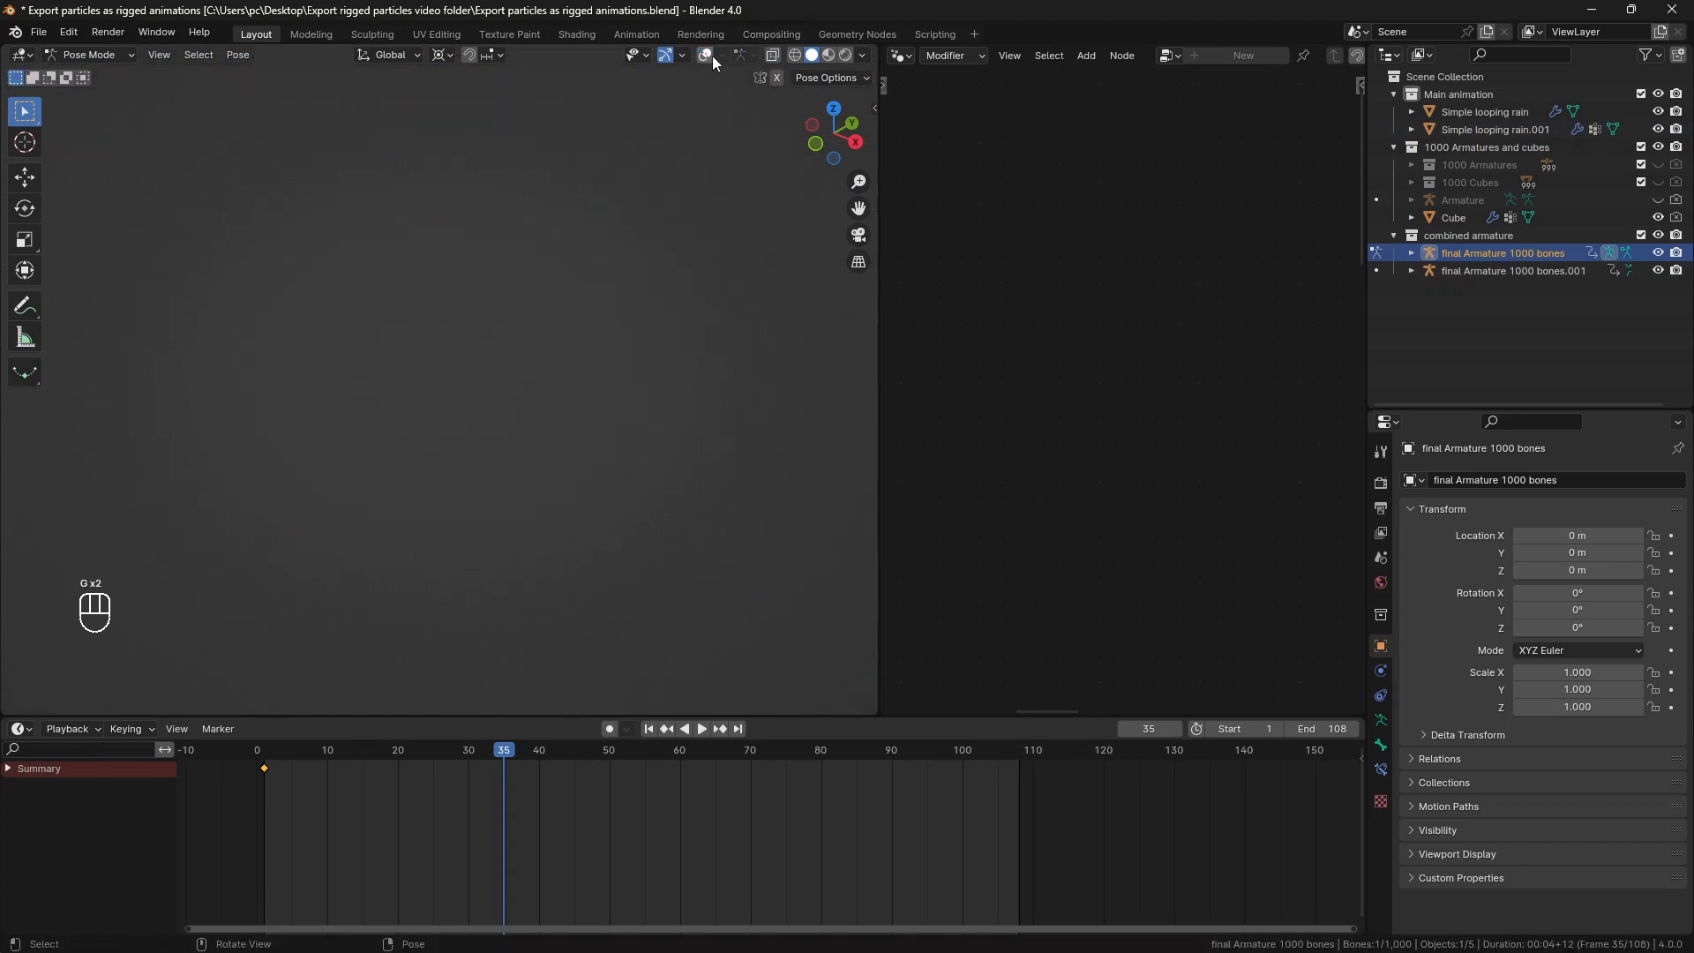
scroll(506, 503, "down", 5)
key("g")
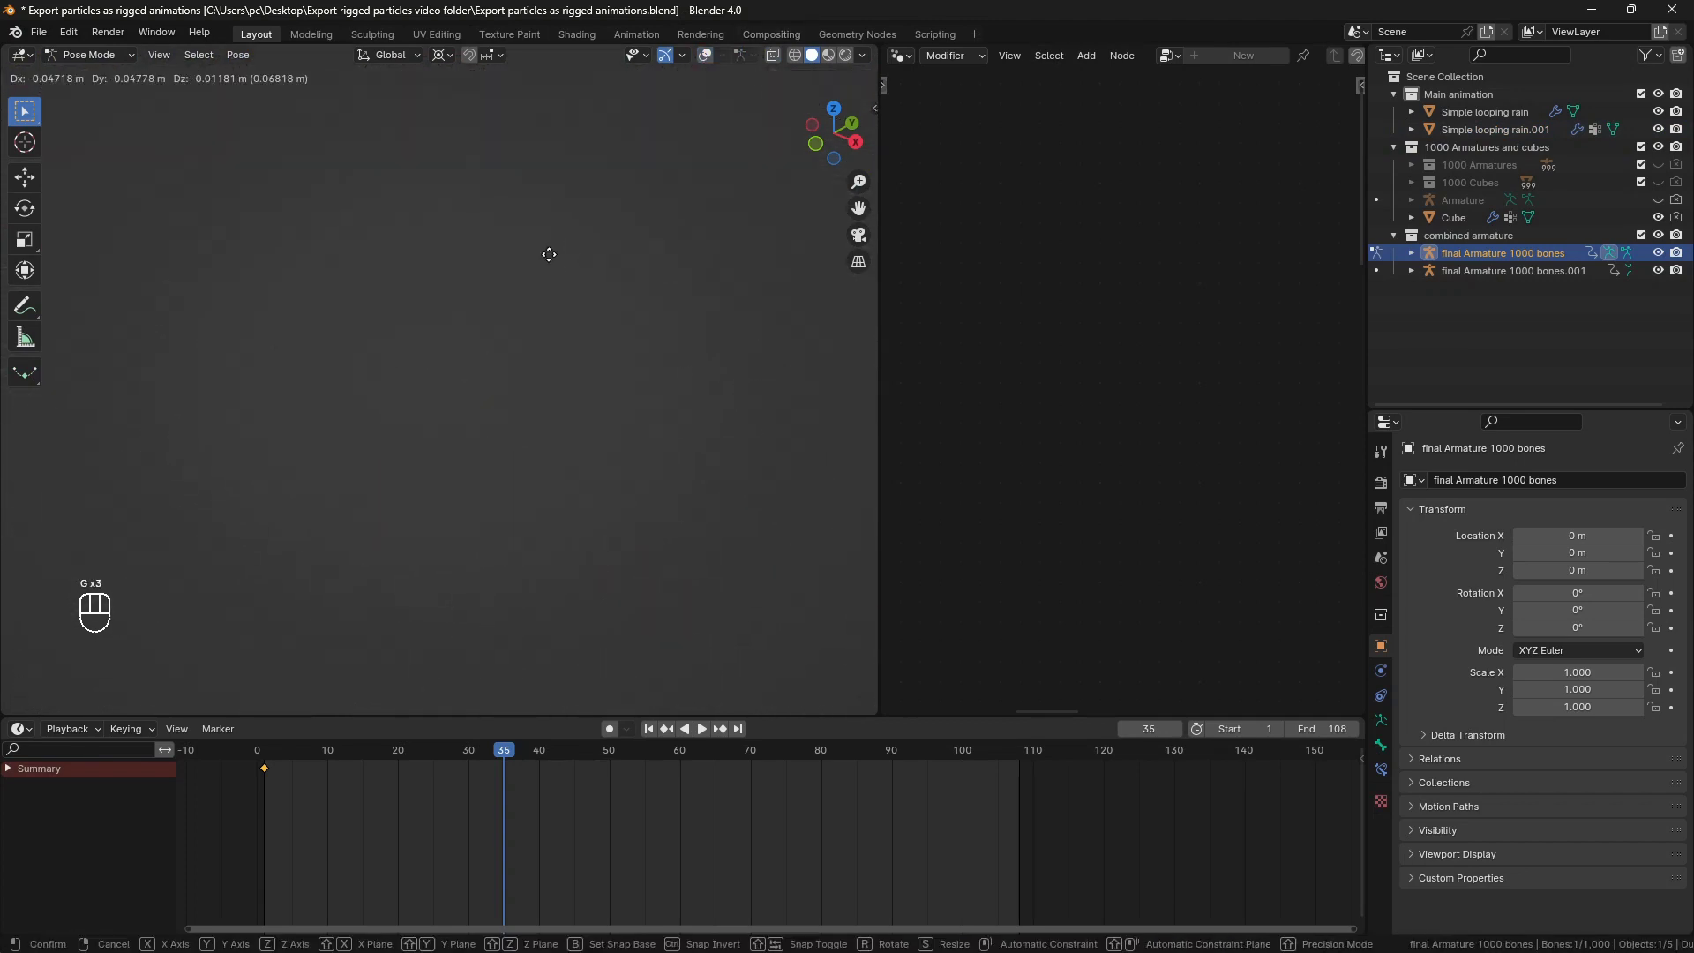
key("Escape")
scroll(303, 317, "down", 8)
key("ctrl+Tab")
scroll(367, 418, "up", 5)
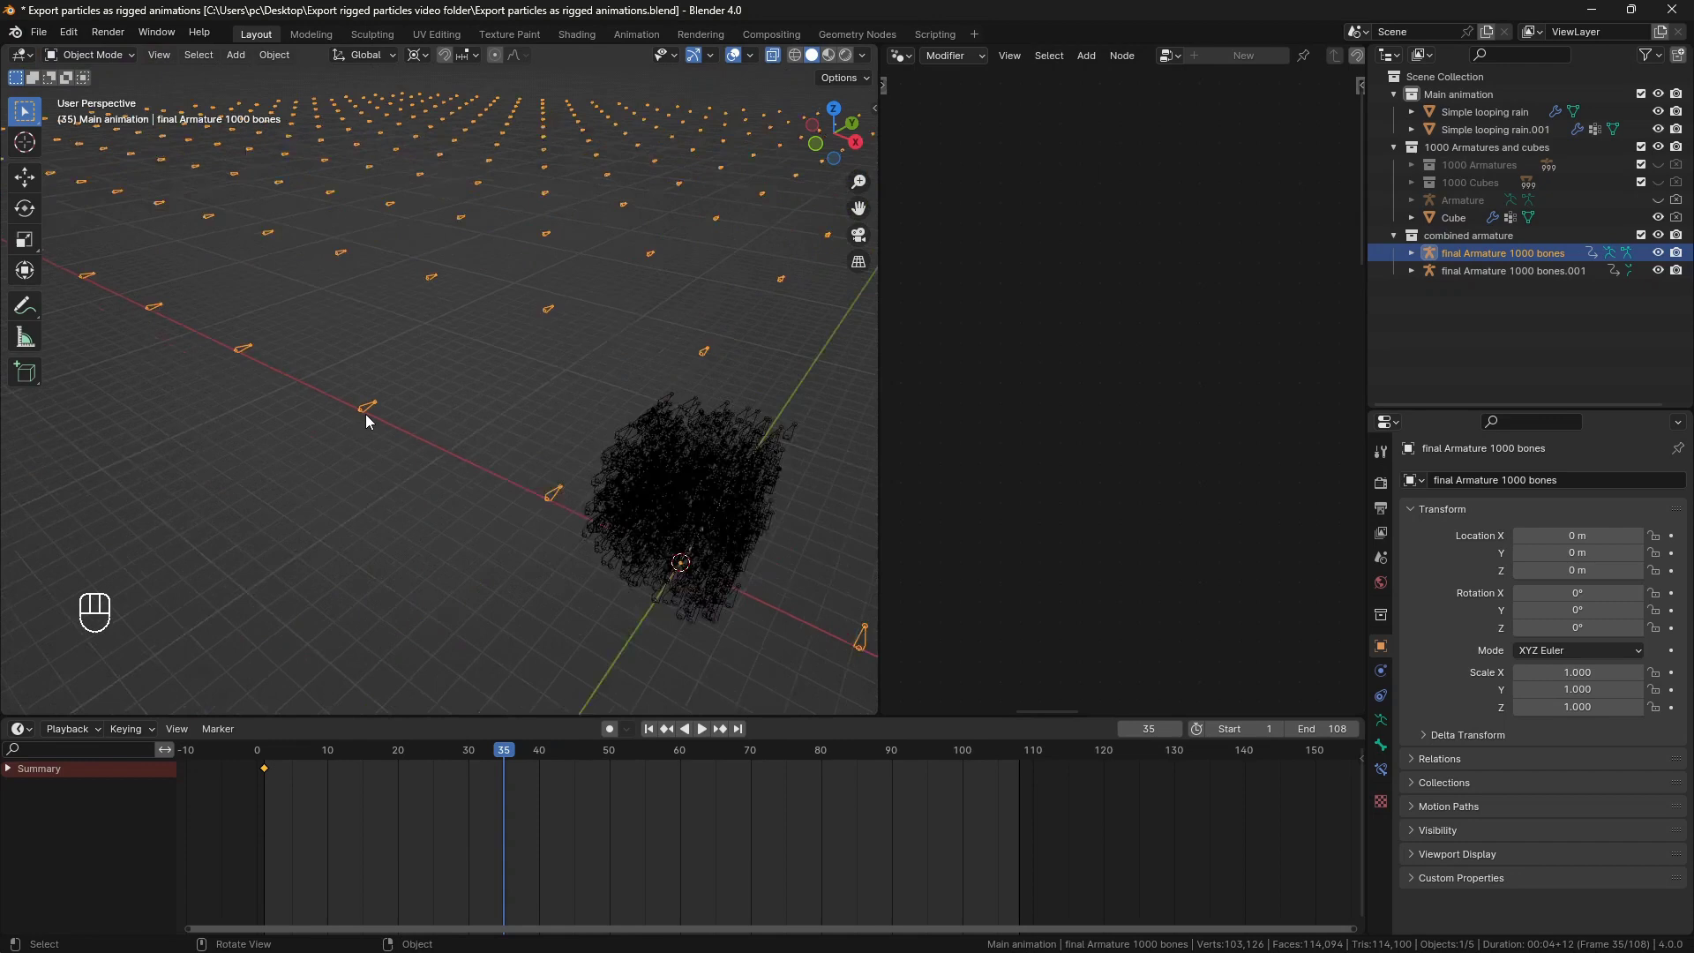
Clear the parent of Simple looping rain.001 and review the vertex groups of its mesh.
left_click(1491, 130)
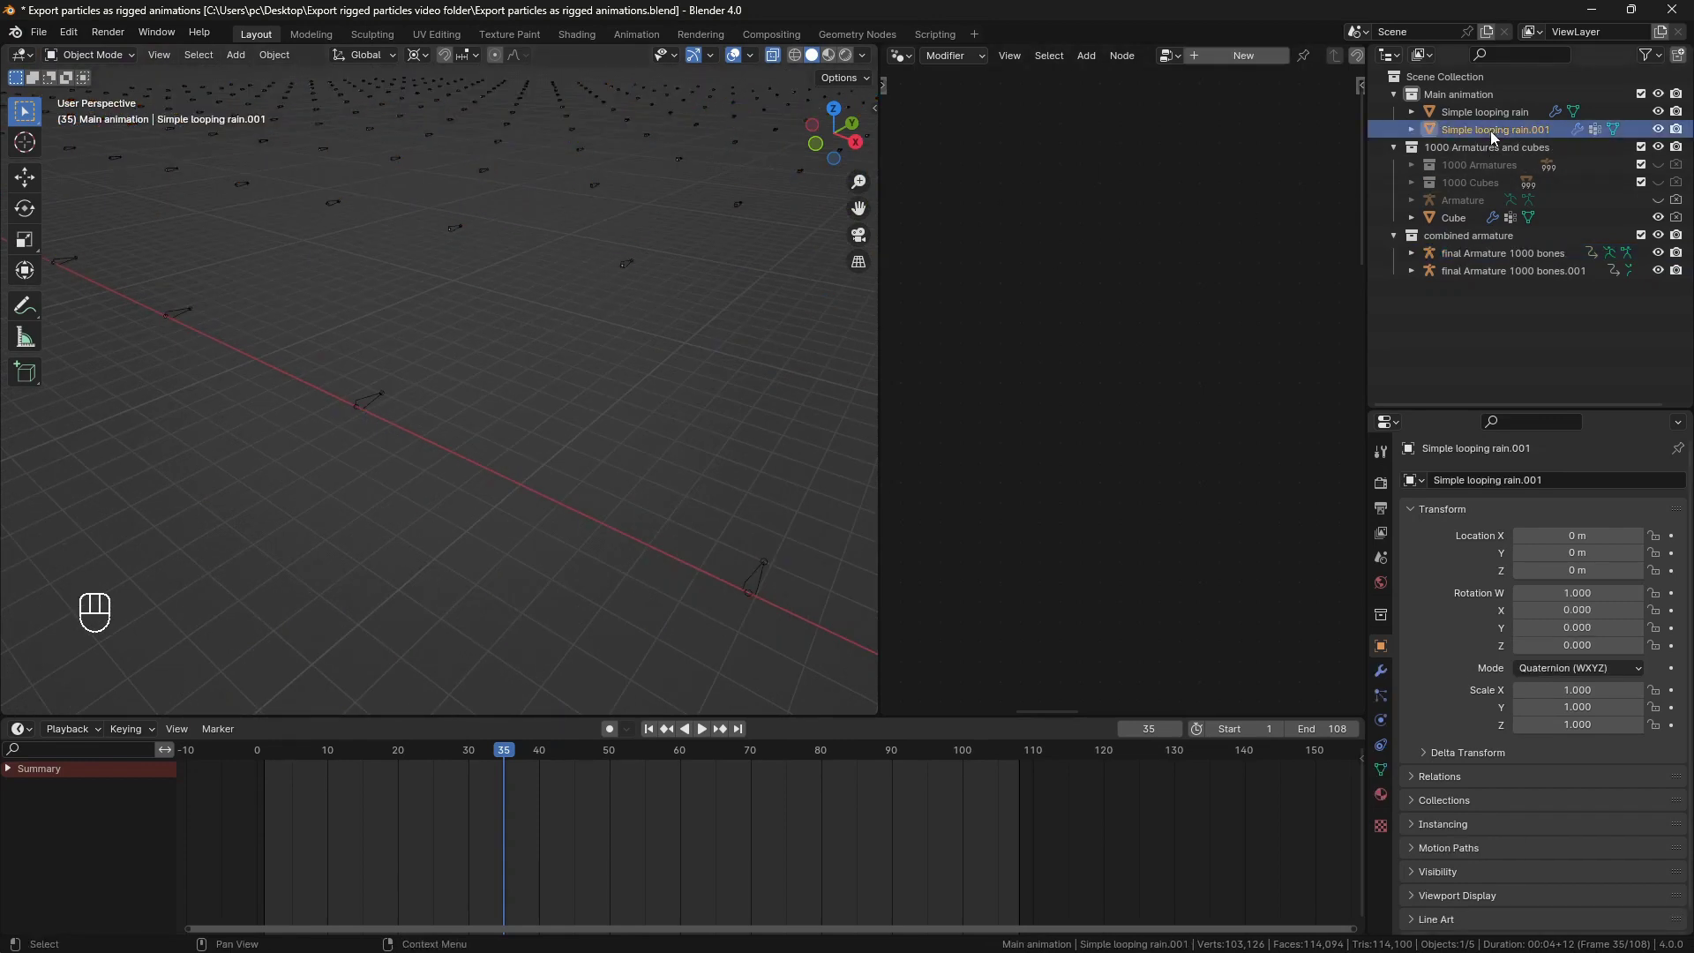
key("KP_Decimal")
left_click(772, 263, "shift")
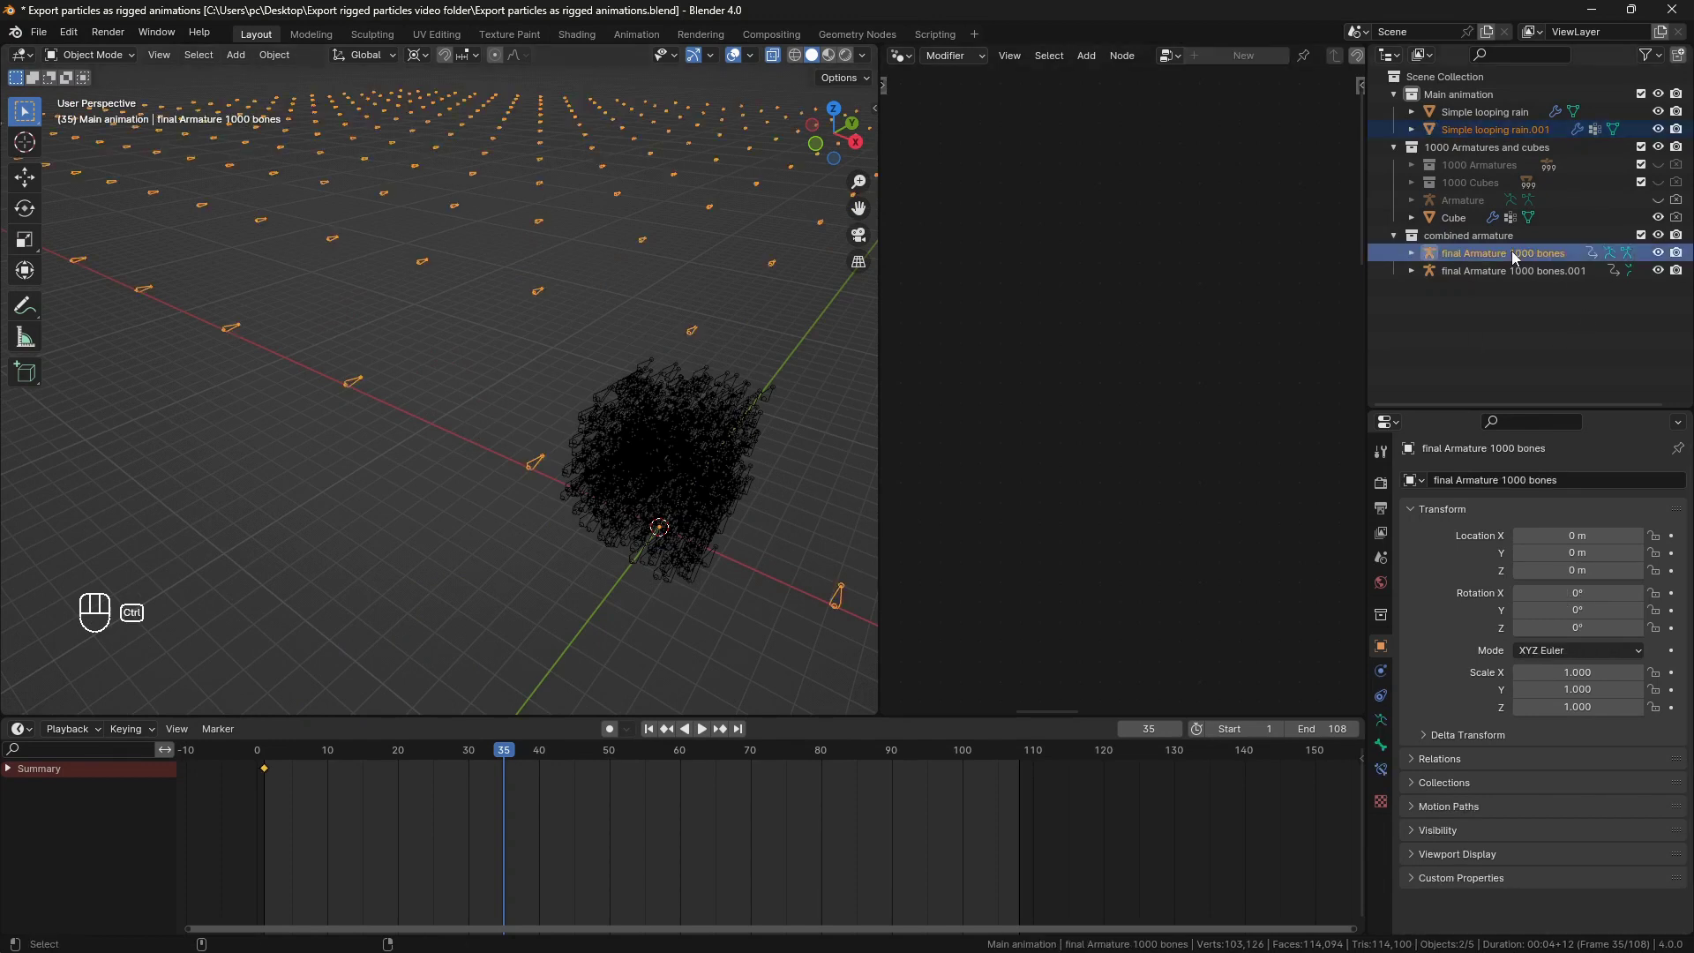
key("alt+p")
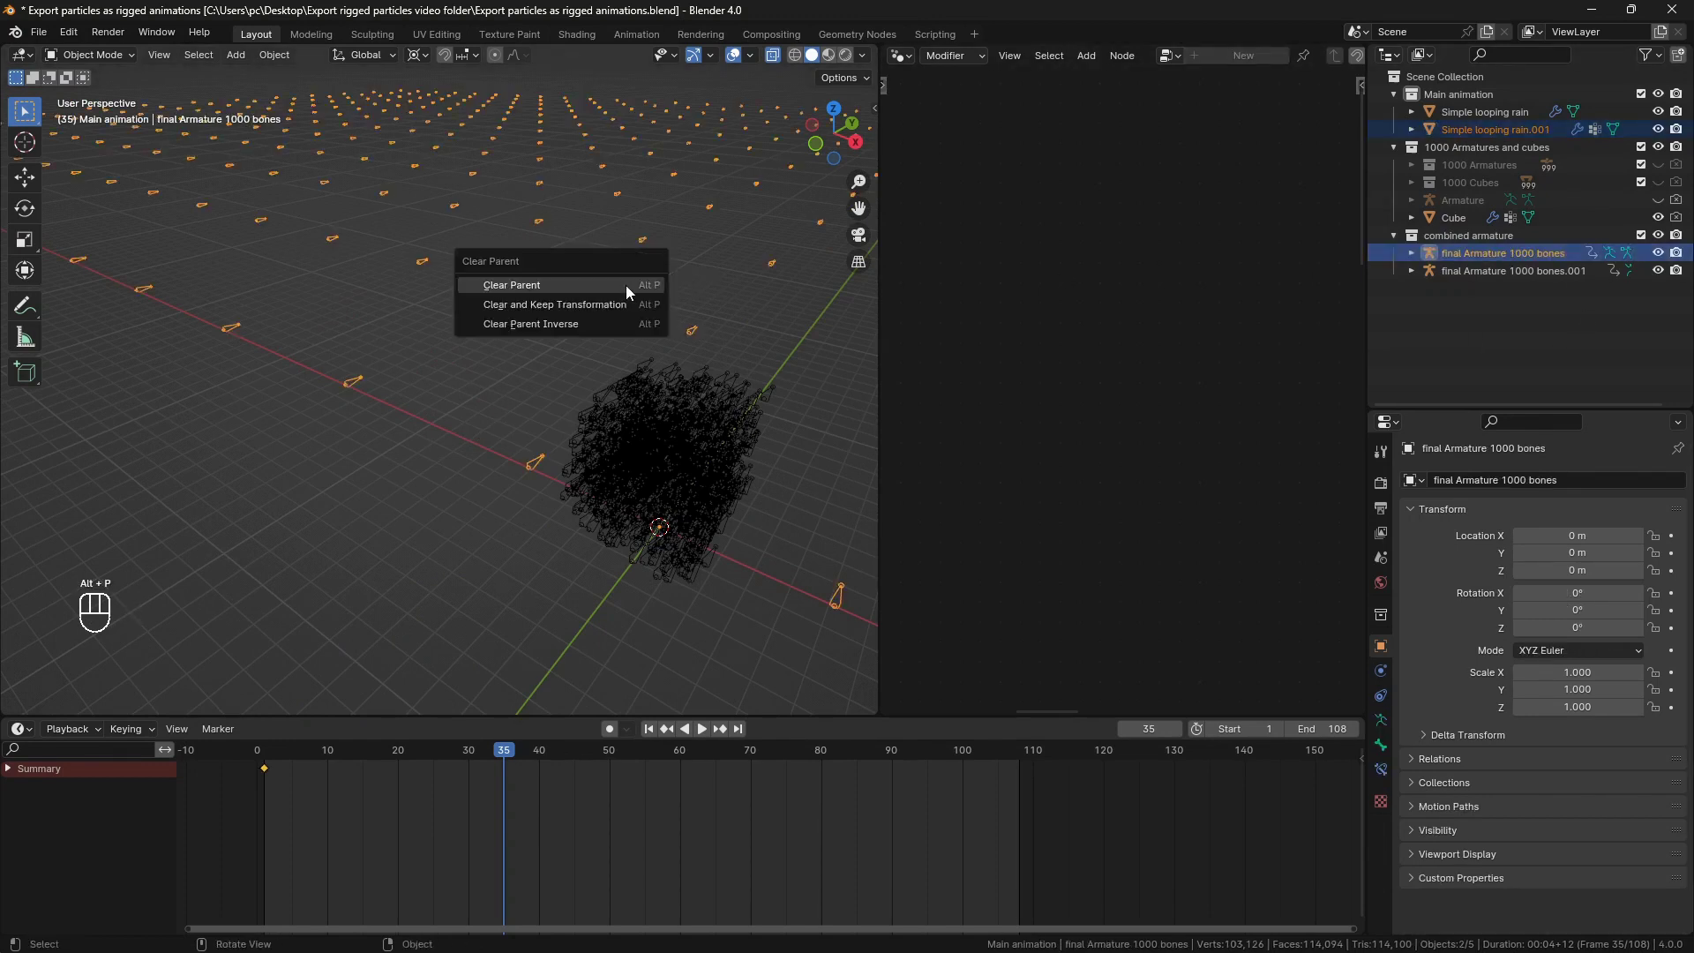
left_click(627, 284)
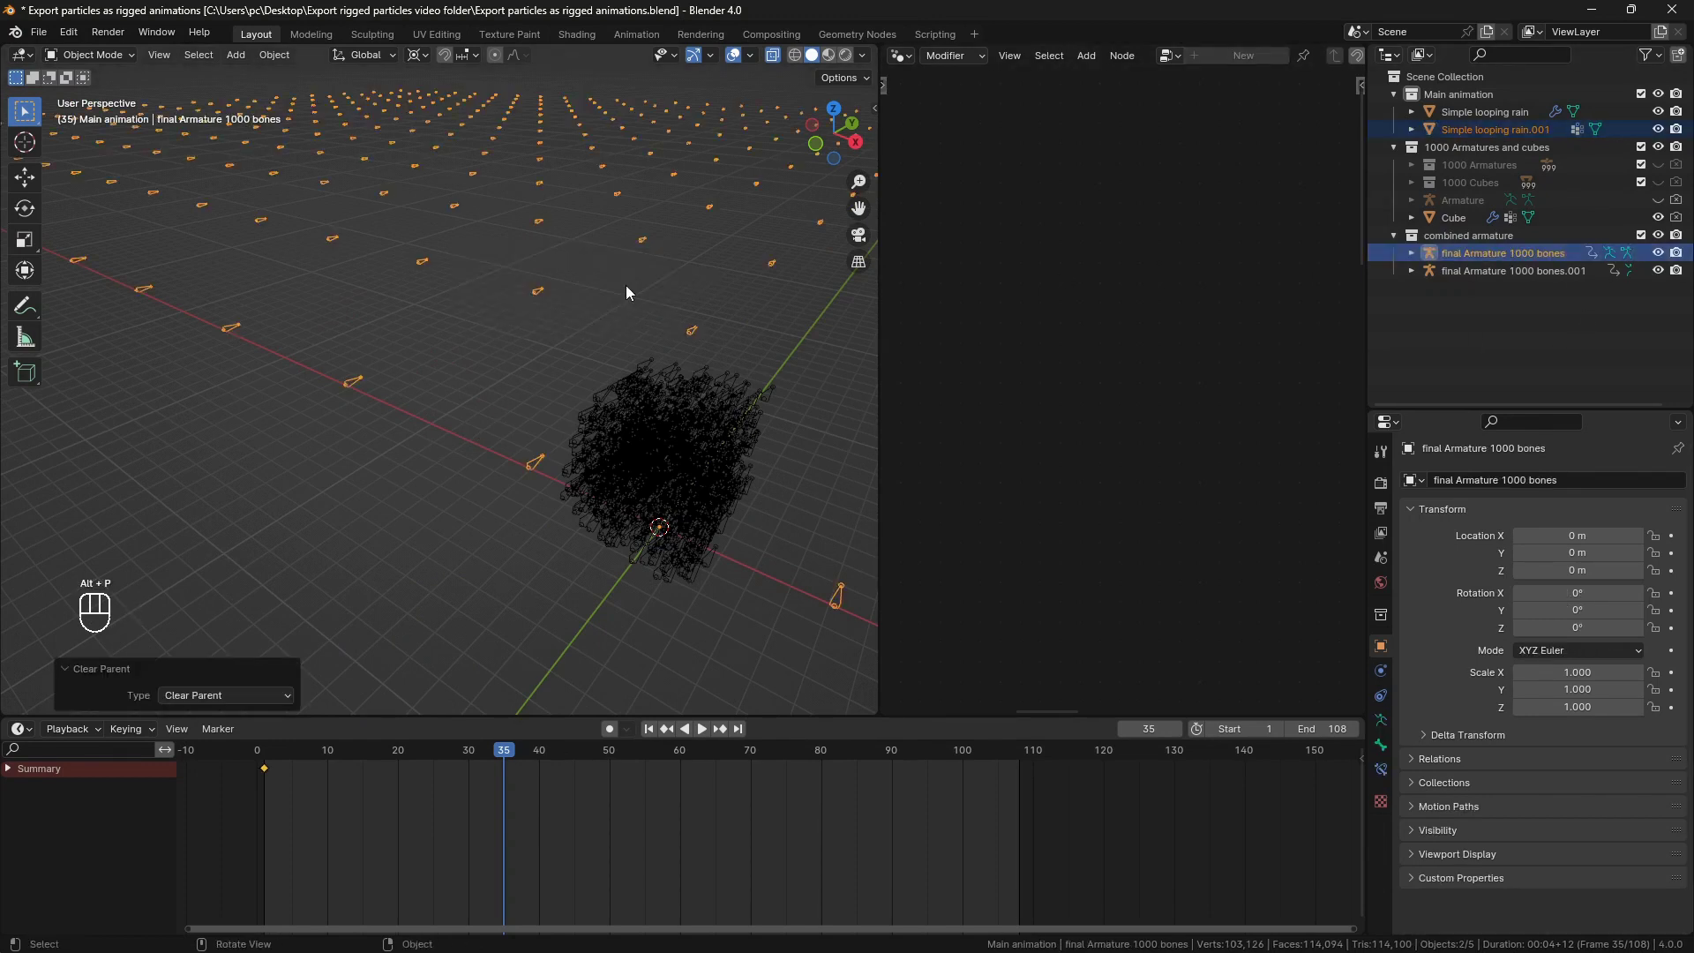
left_click(1527, 131)
left_click(1381, 770)
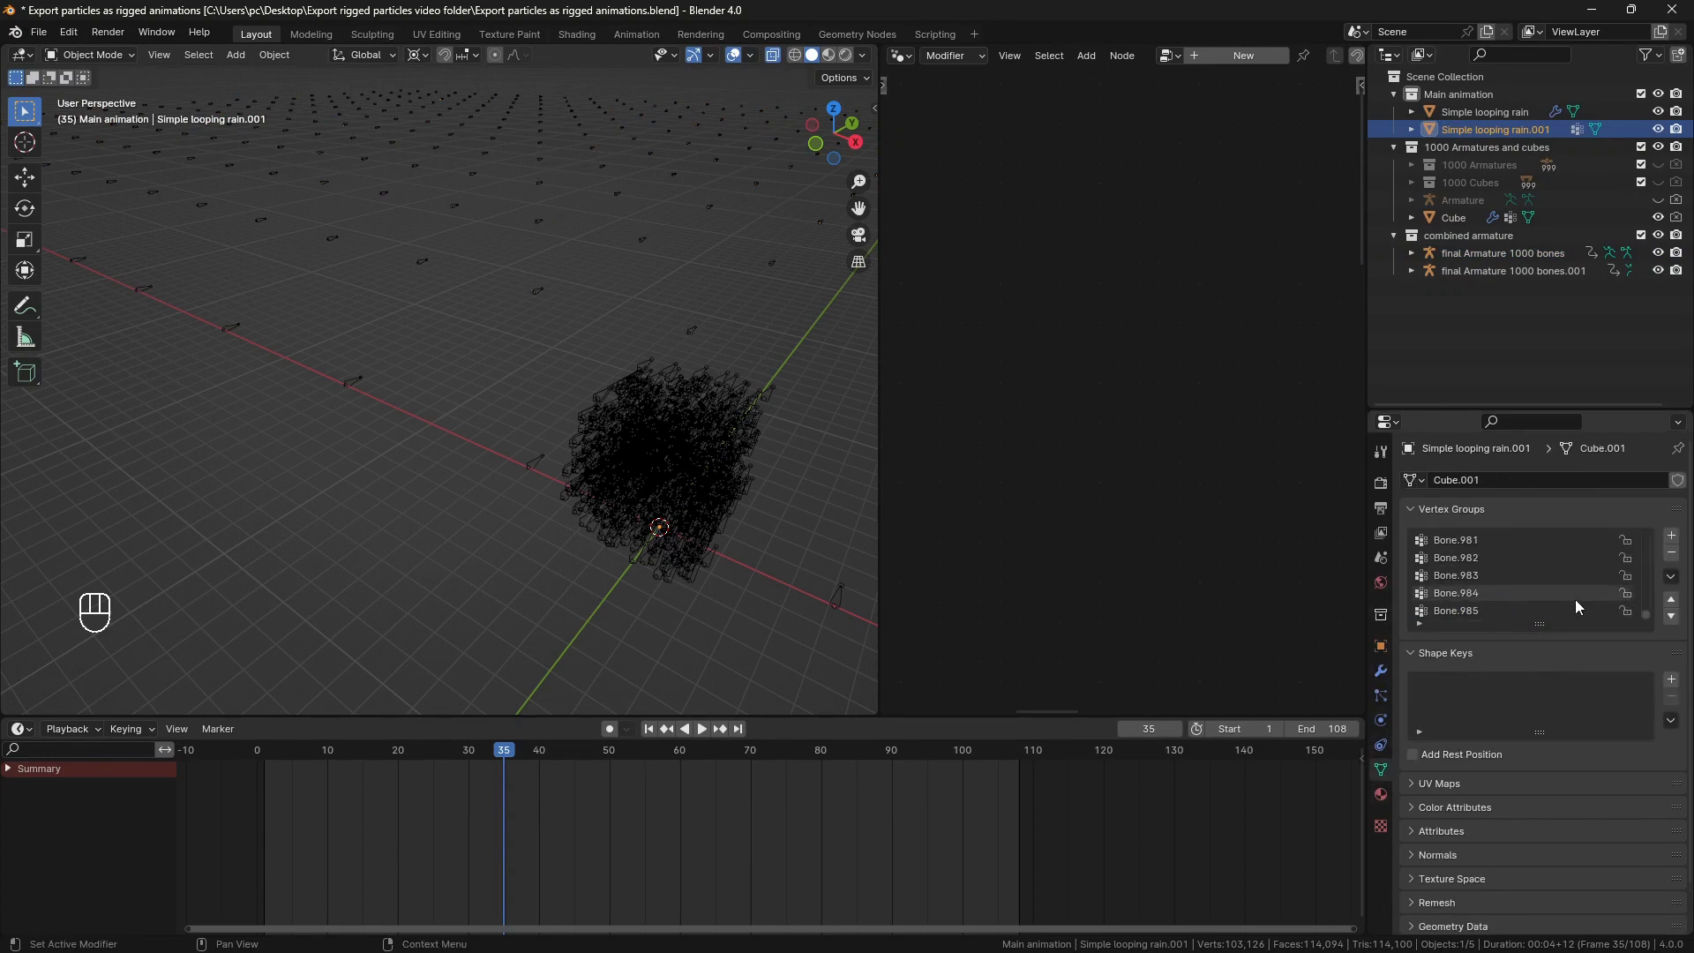
left_click_drag(1649, 617, 1647, 532)
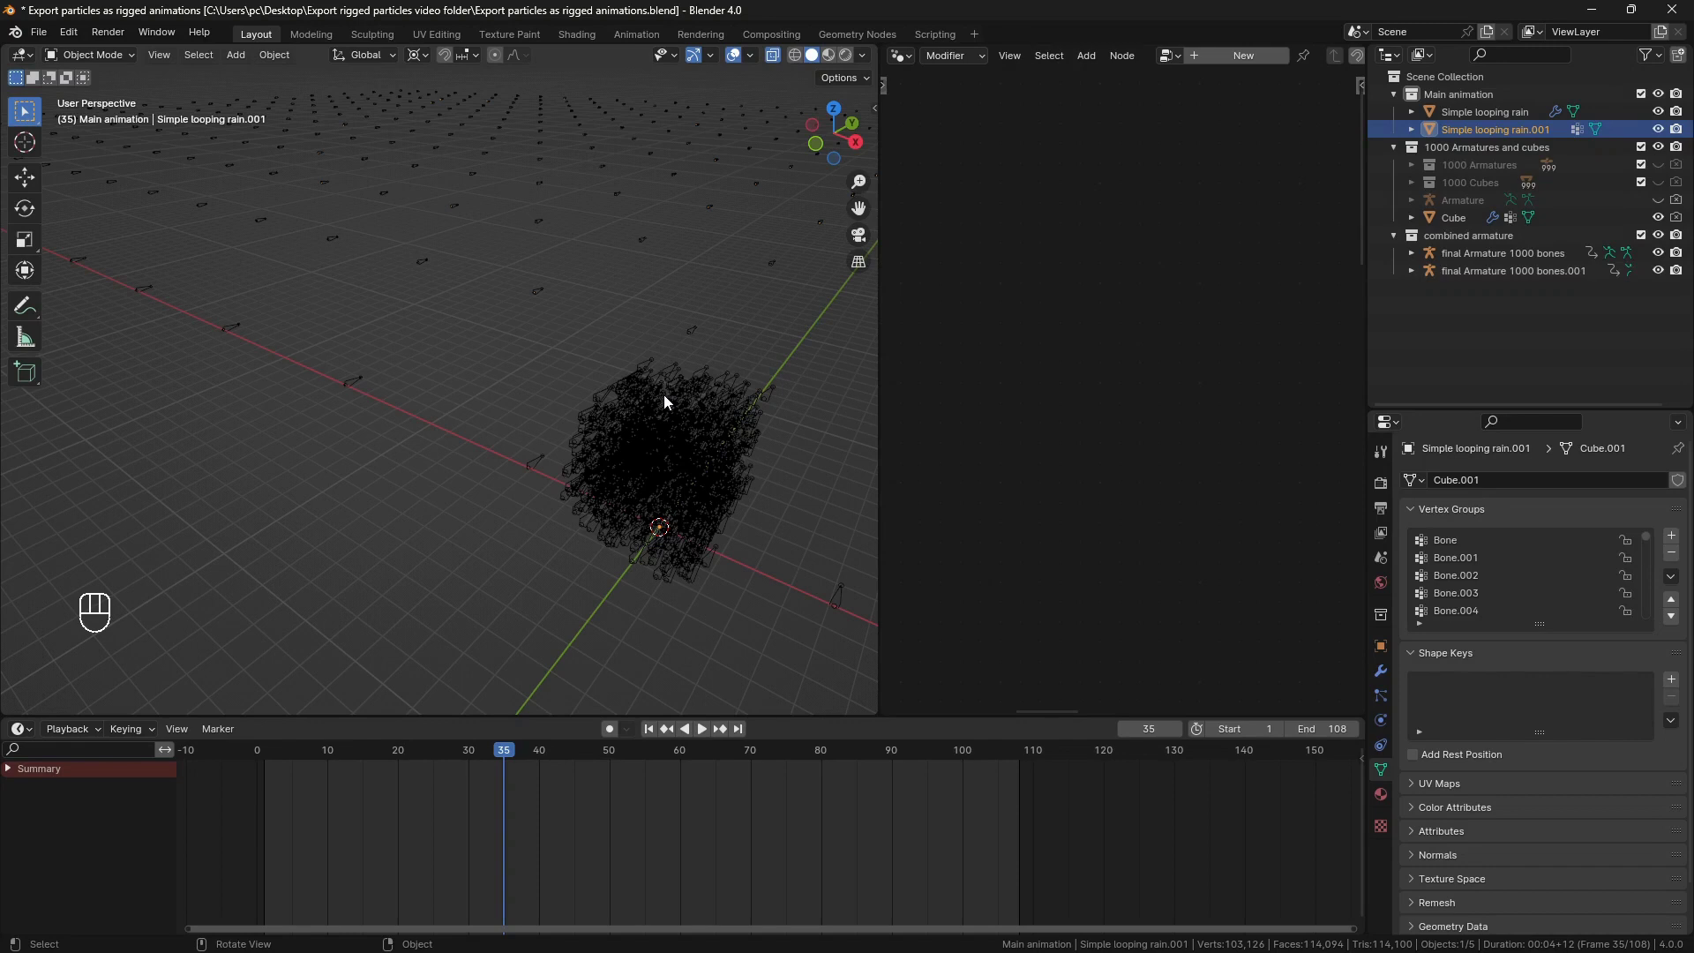
Create a new collection under Scene Collection and move Simple looping rain.001 into it.
left_click(1464, 78)
right_click(1458, 74)
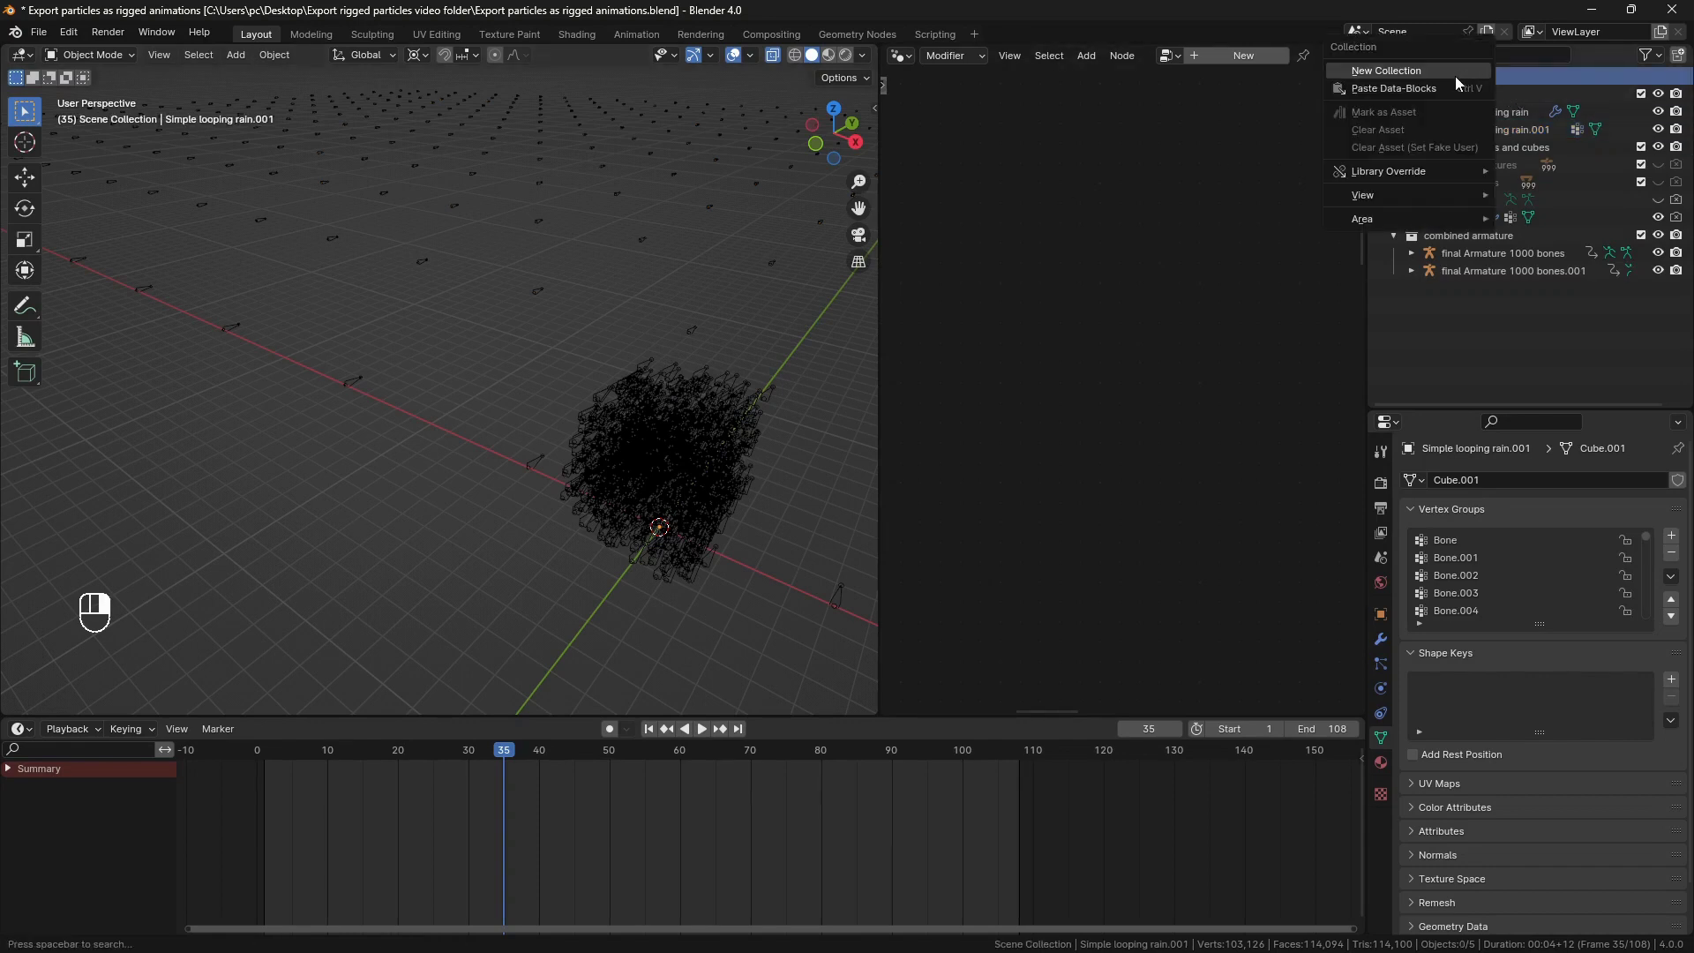
left_click(1455, 76)
left_click_drag(1465, 129, 1456, 286)
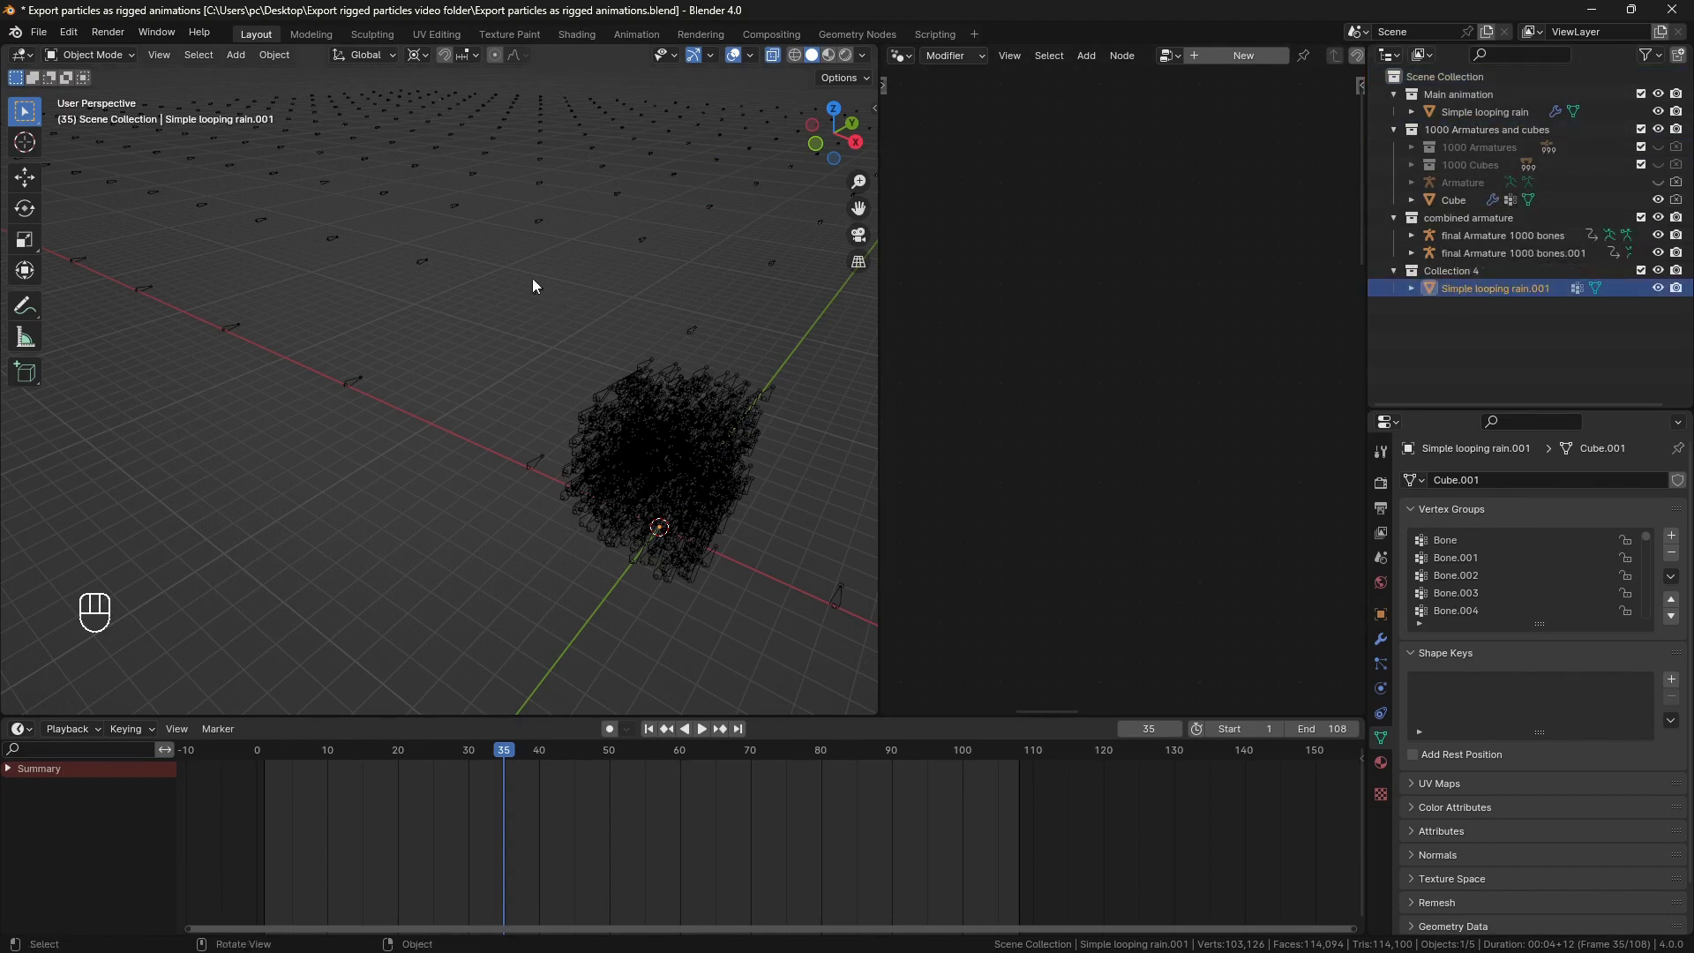
Separate the Simple looping rain.001 mesh by loose parts in Edit Mode and return to Object Mode.
key("Tab")
key("space")
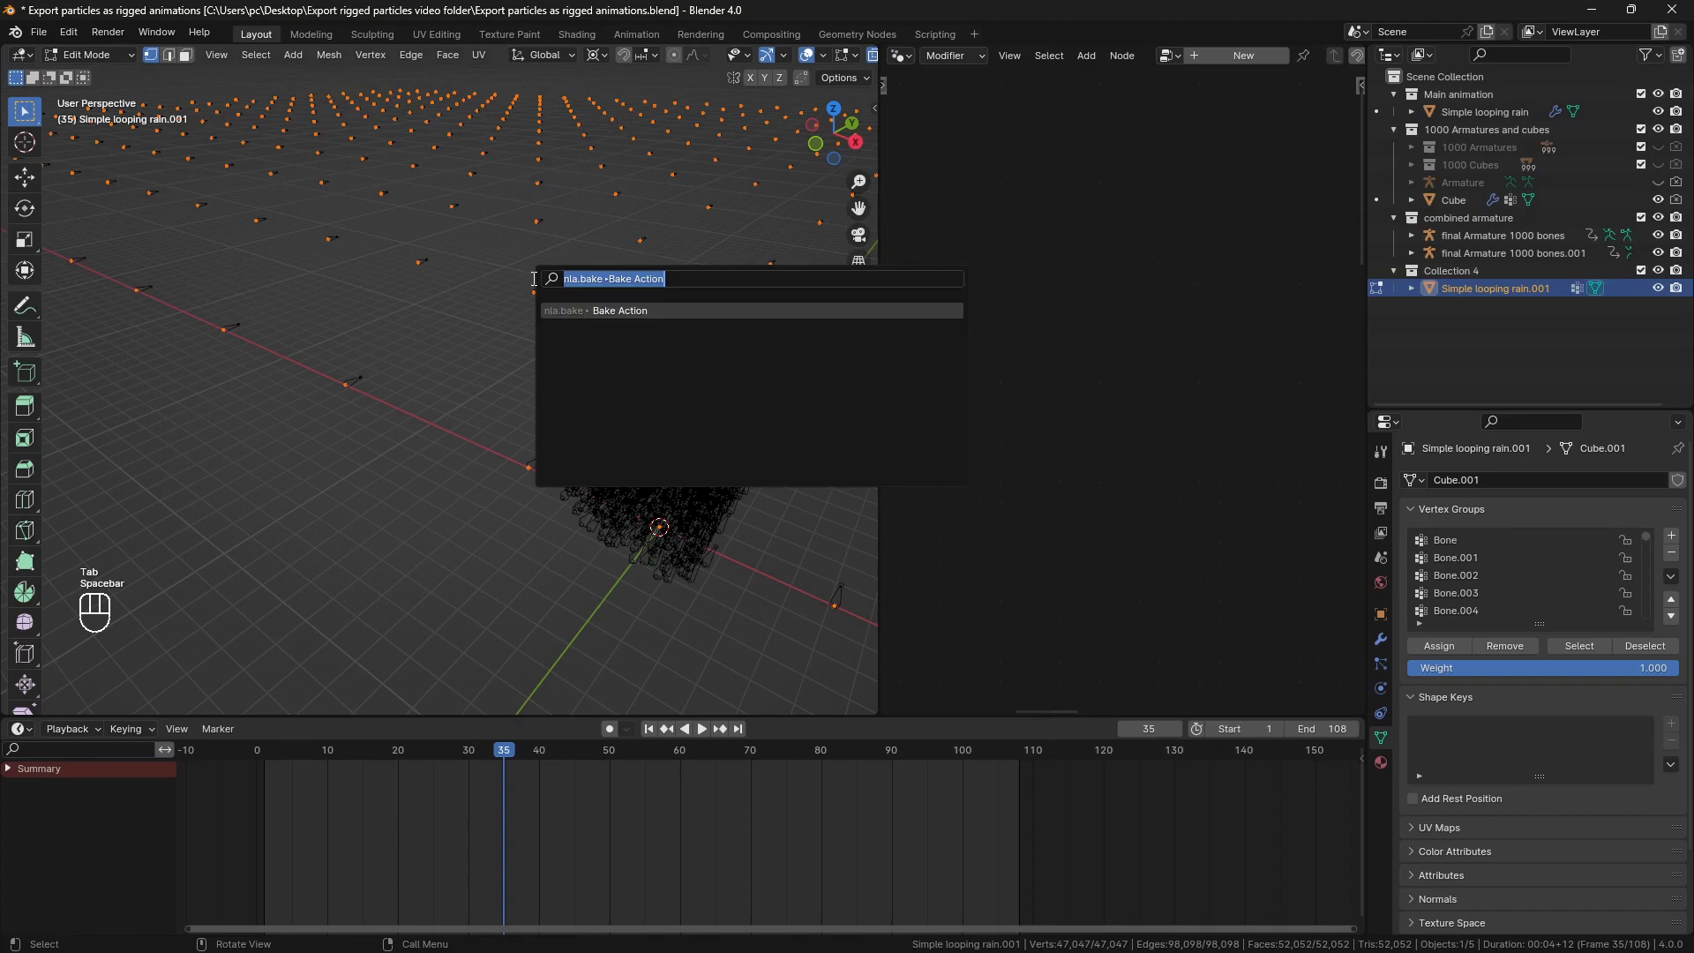
type("loose")
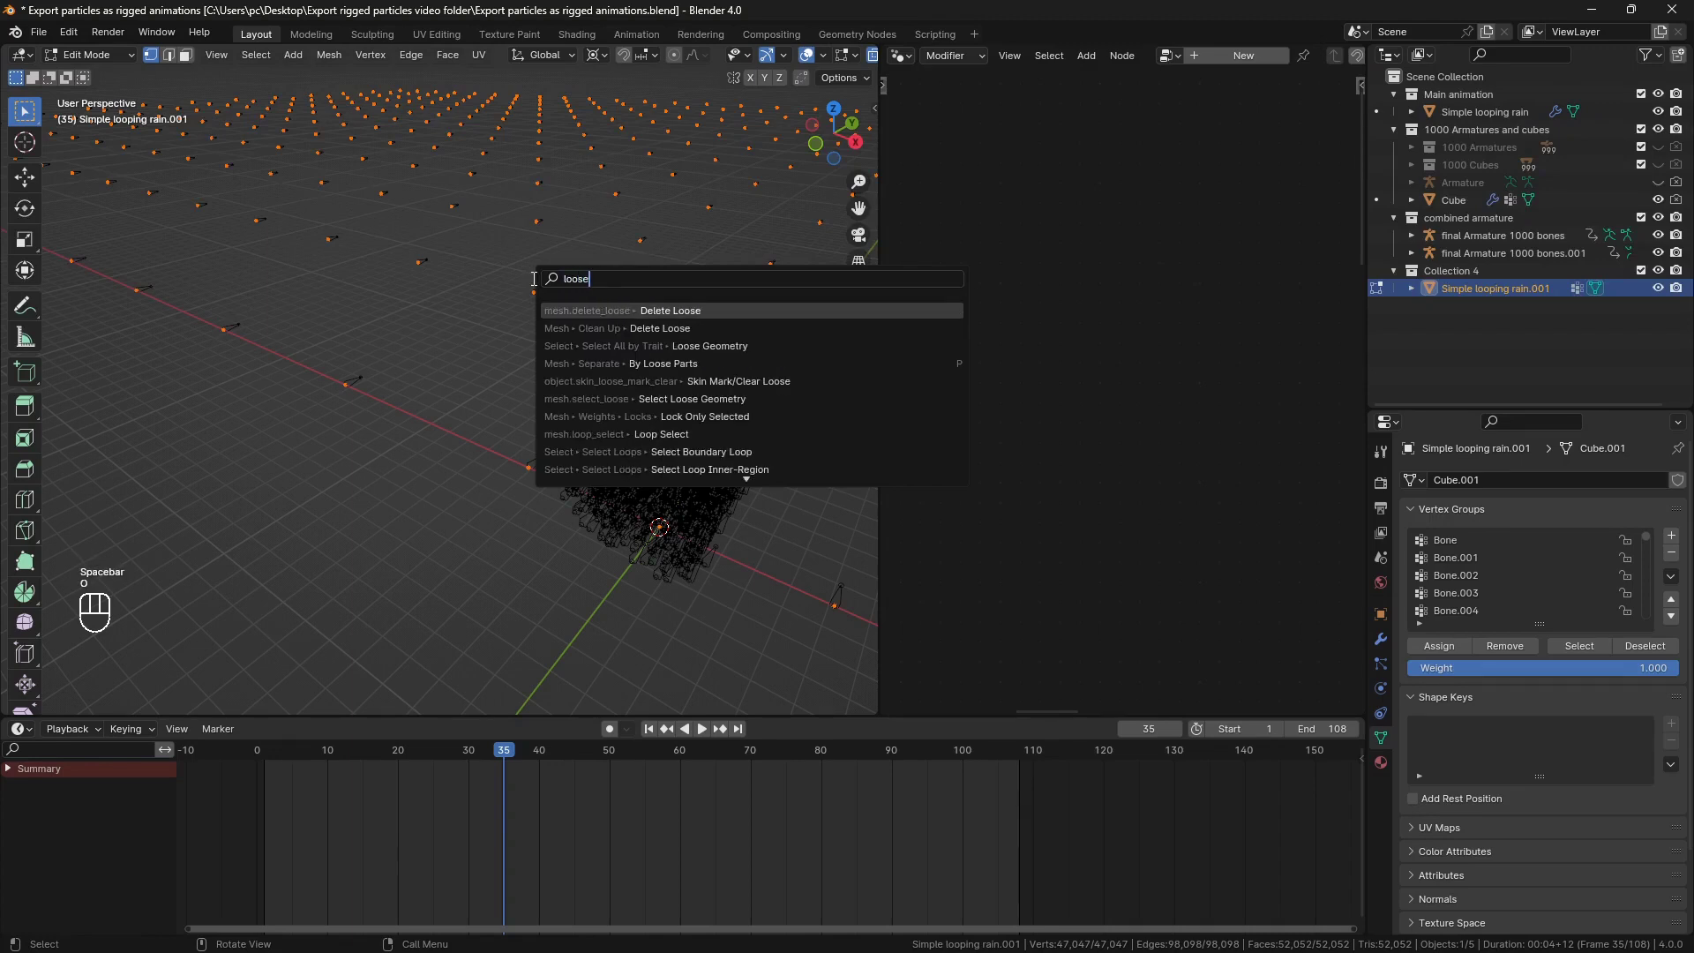
type(" parts")
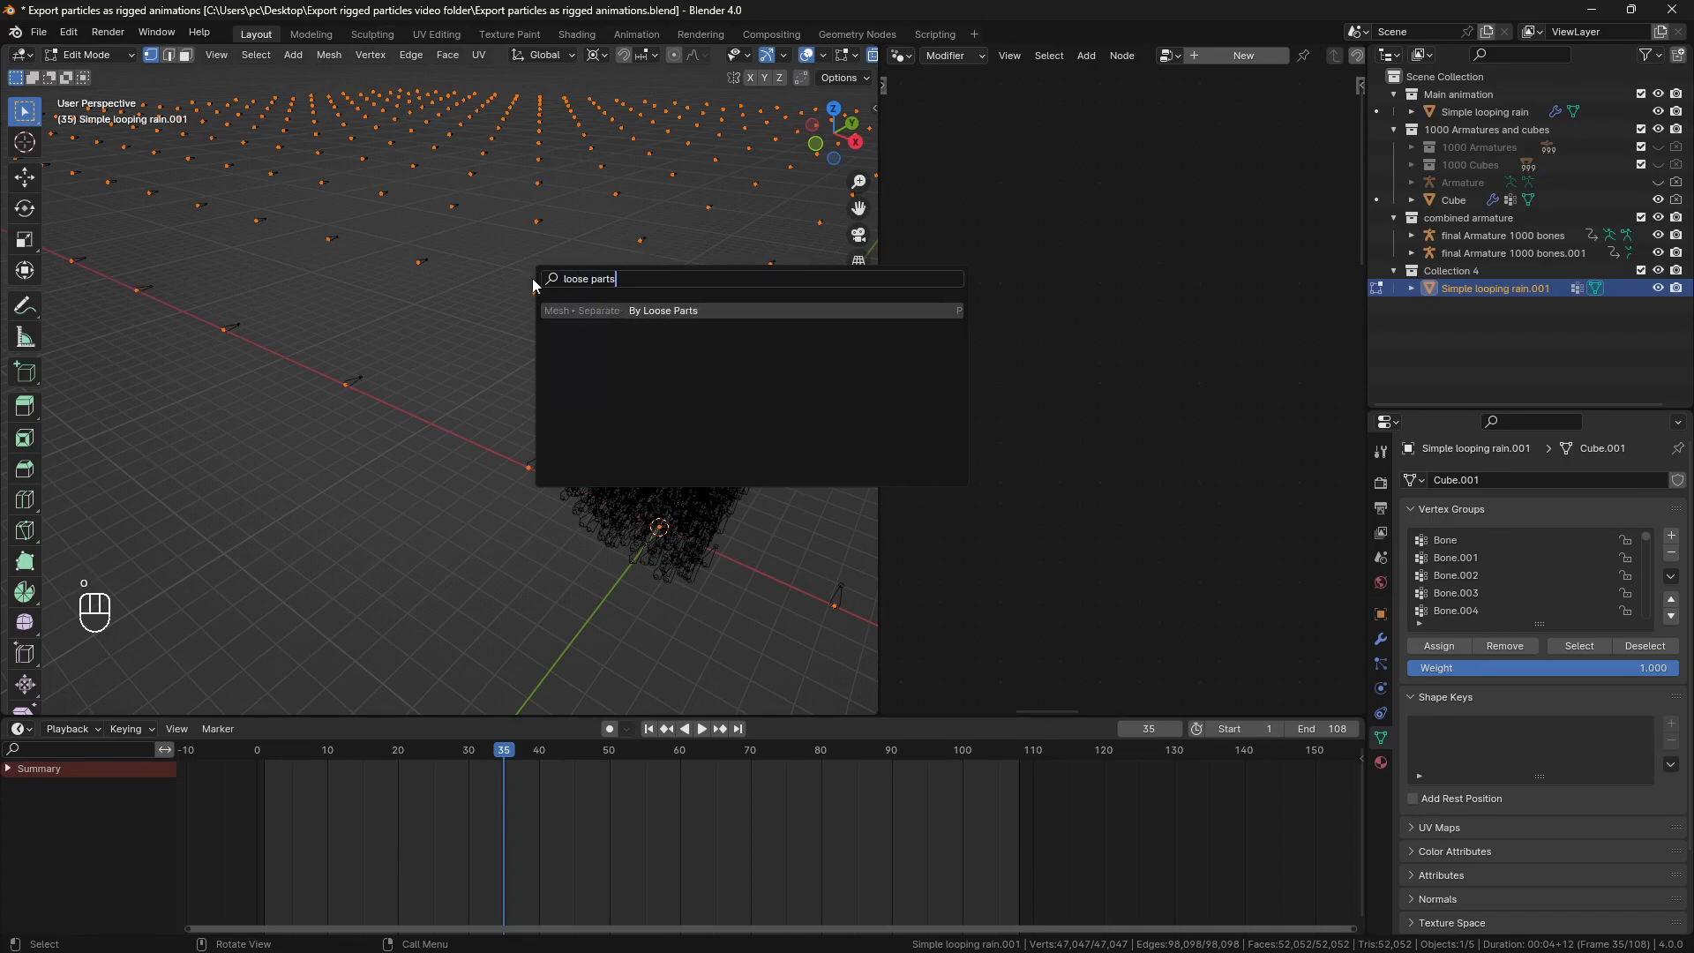
key("Return")
key("Tab")
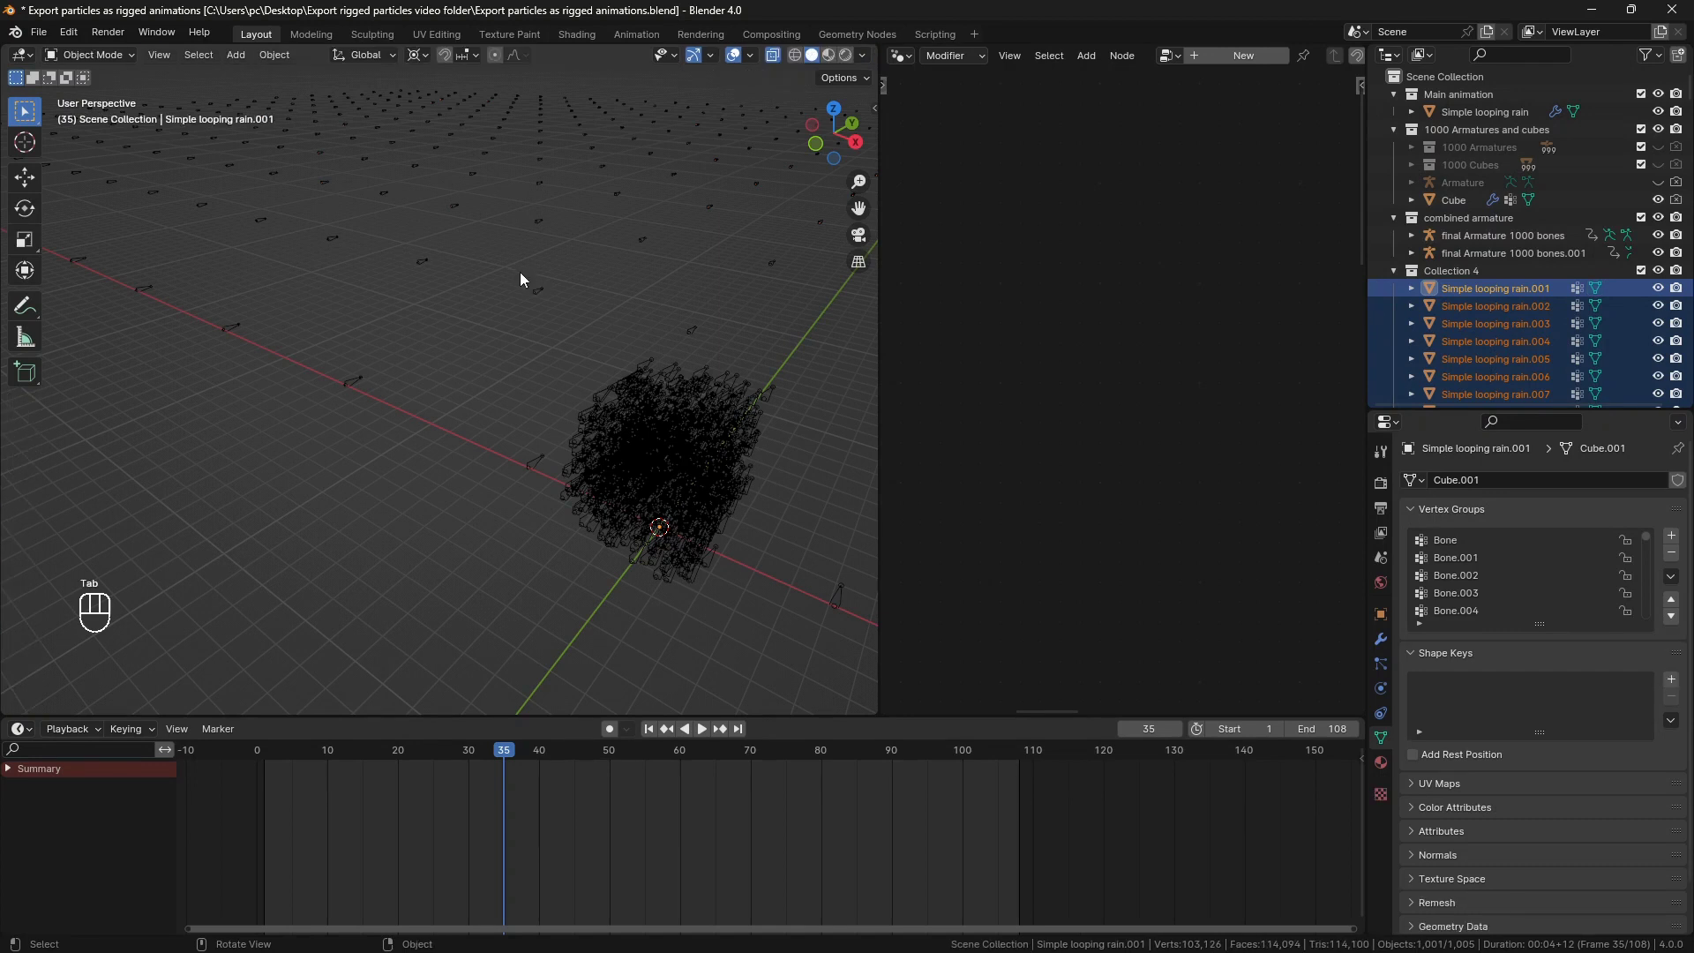
Set the origin of every separated particle object to its geometry.
key("space")
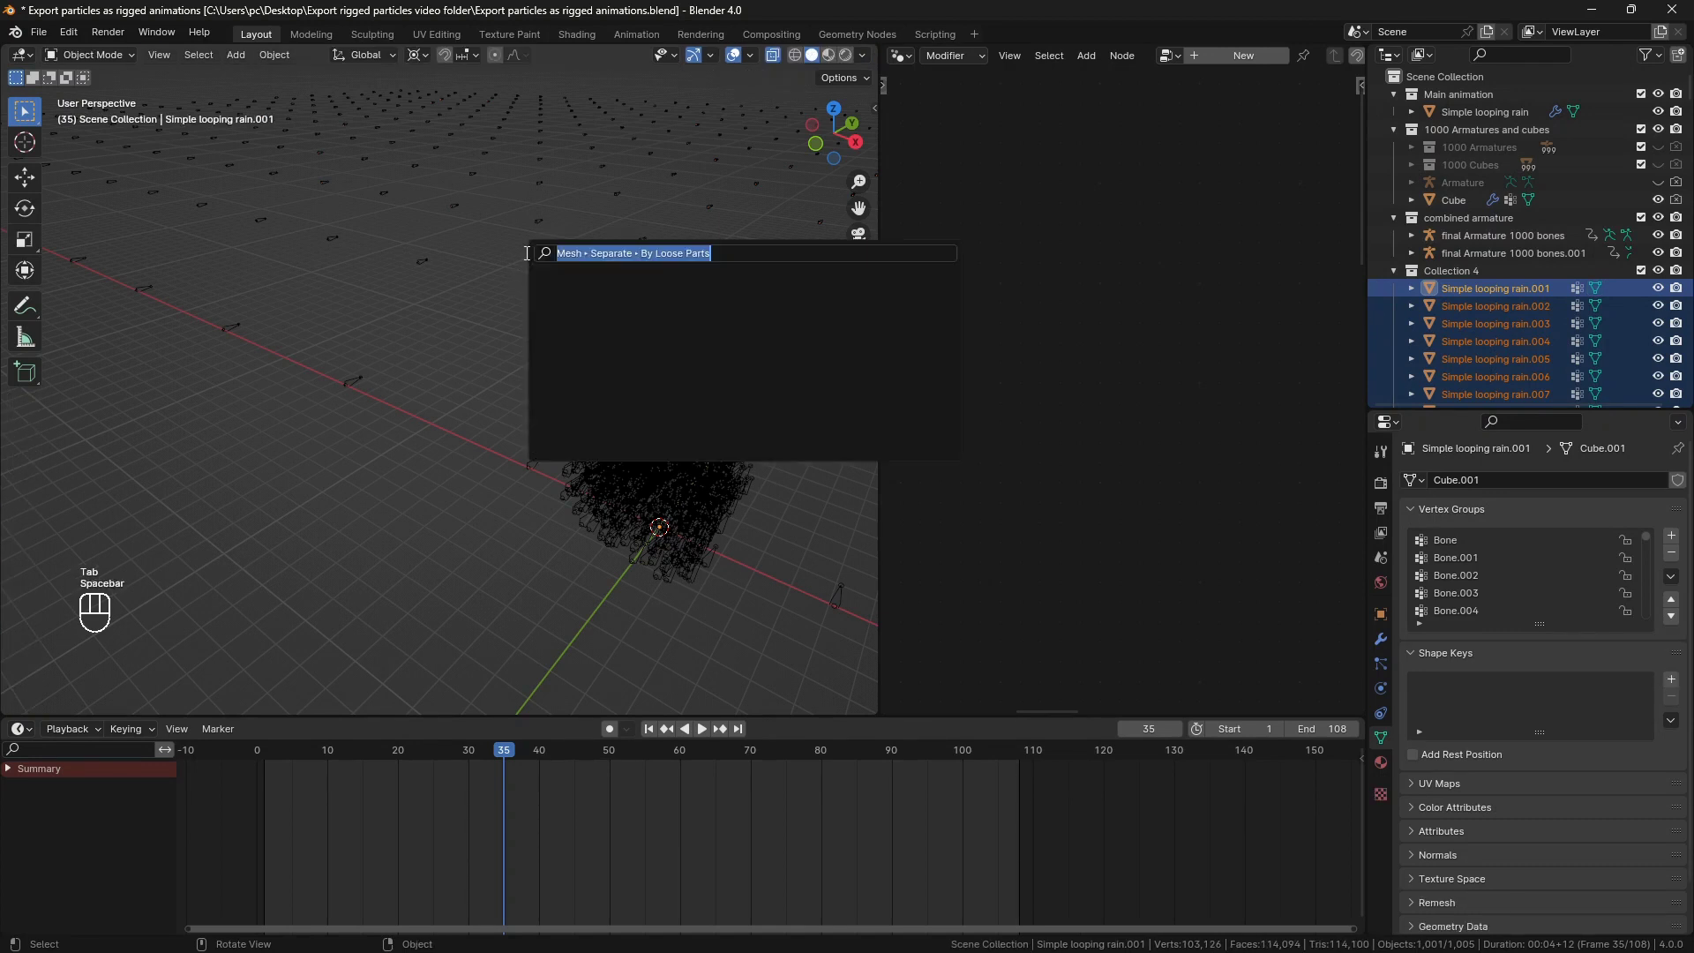
type("origin to geo")
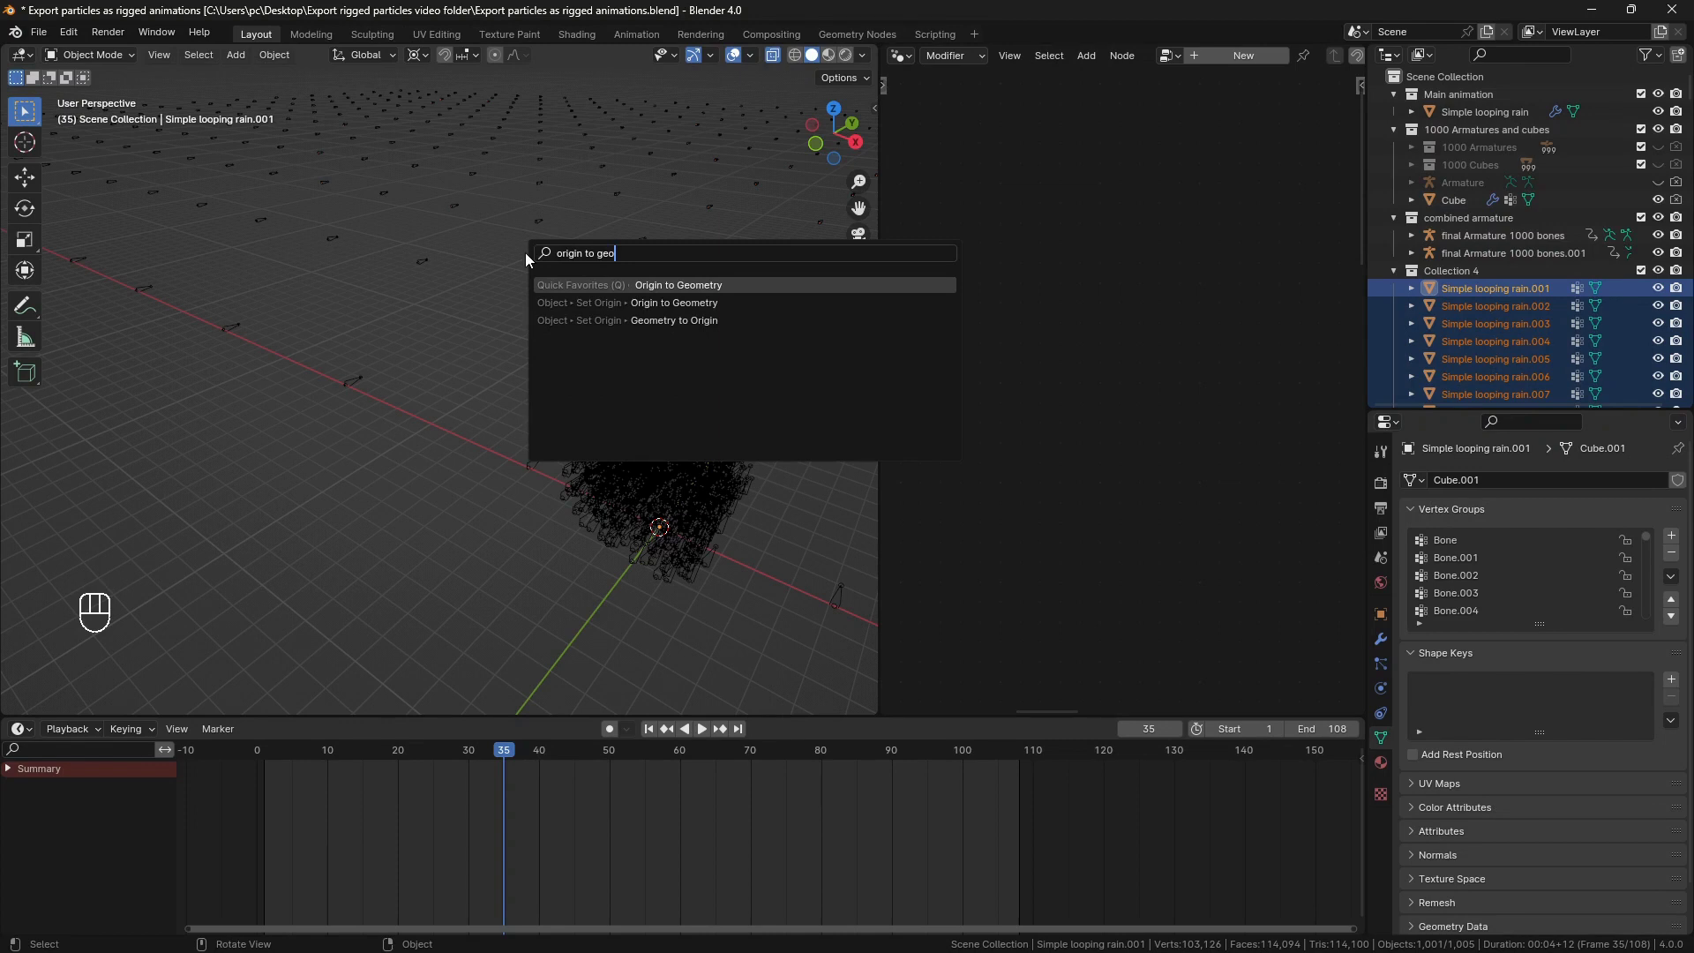
key("Return")
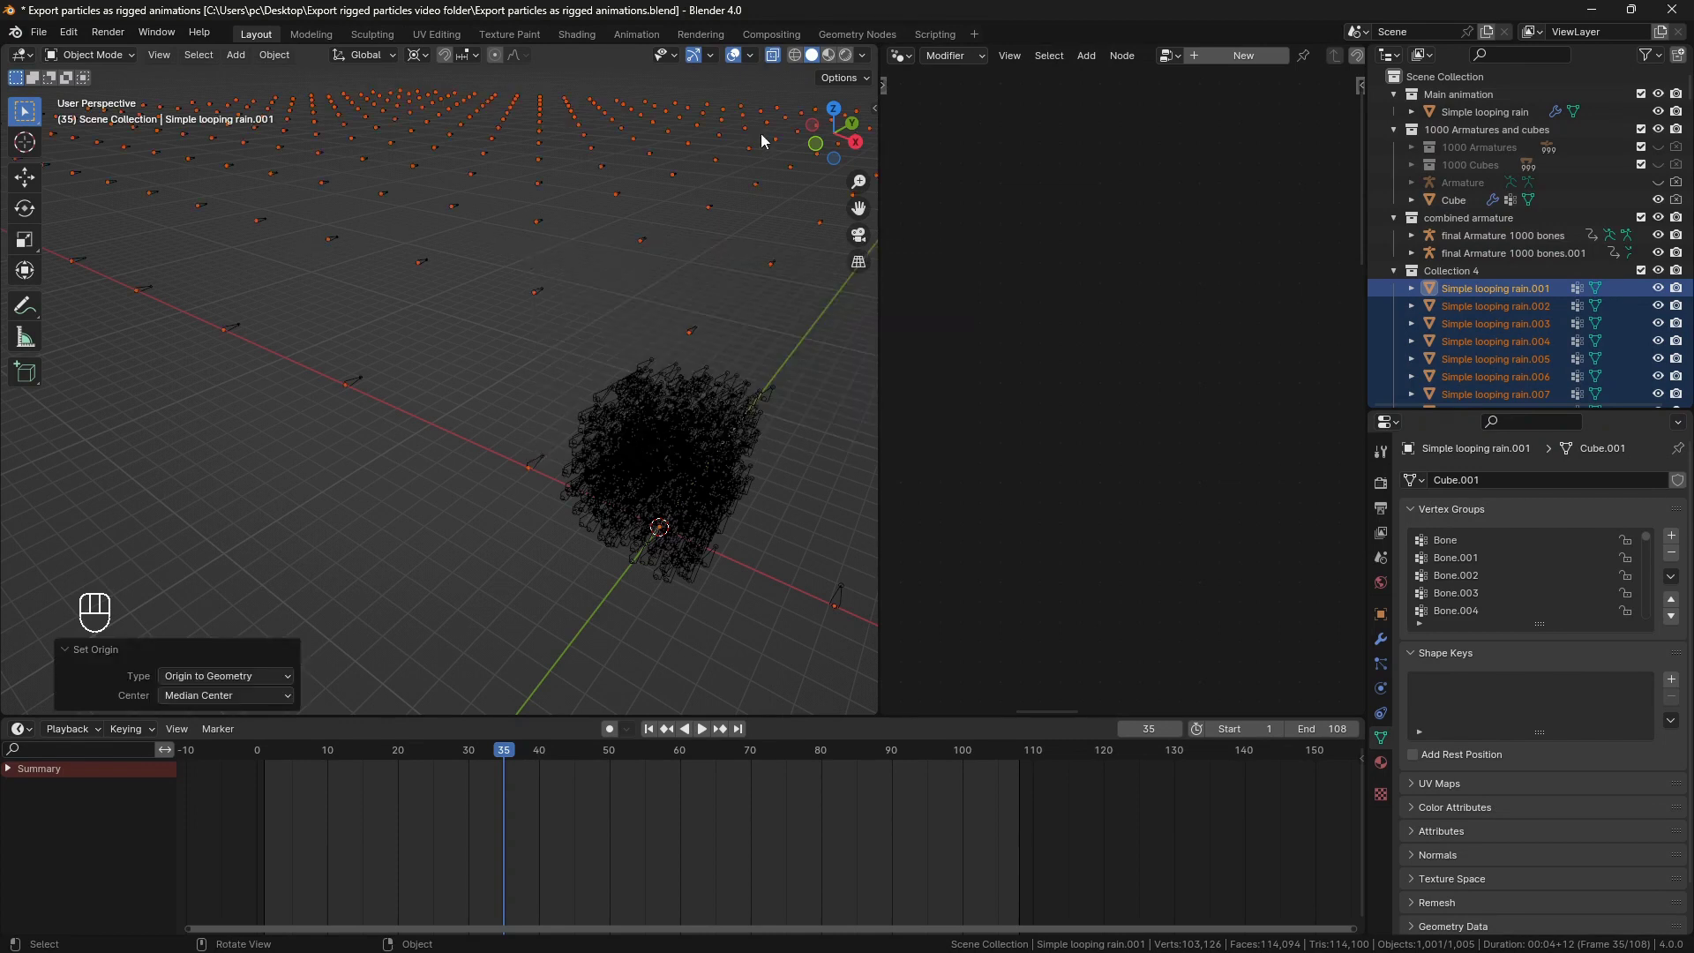
Scale the positions of all separated particle objects to 0 so they gather at one common point.
left_click(839, 78)
key("s")
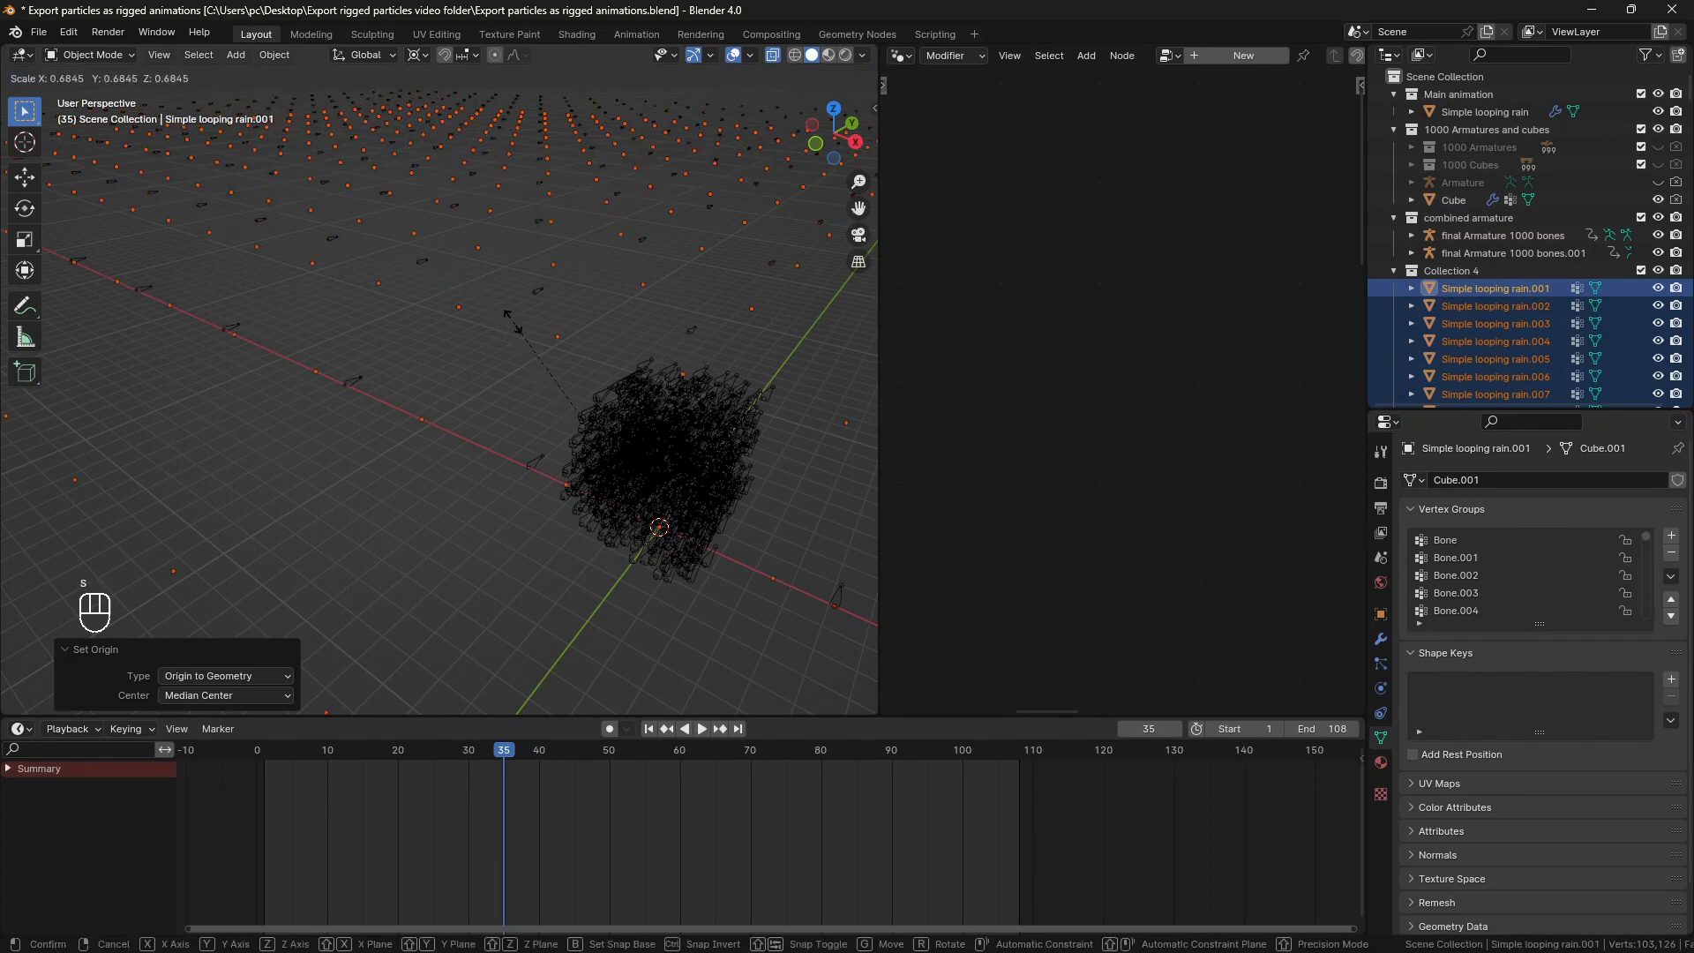
key("KP_0")
left_click(512, 322)
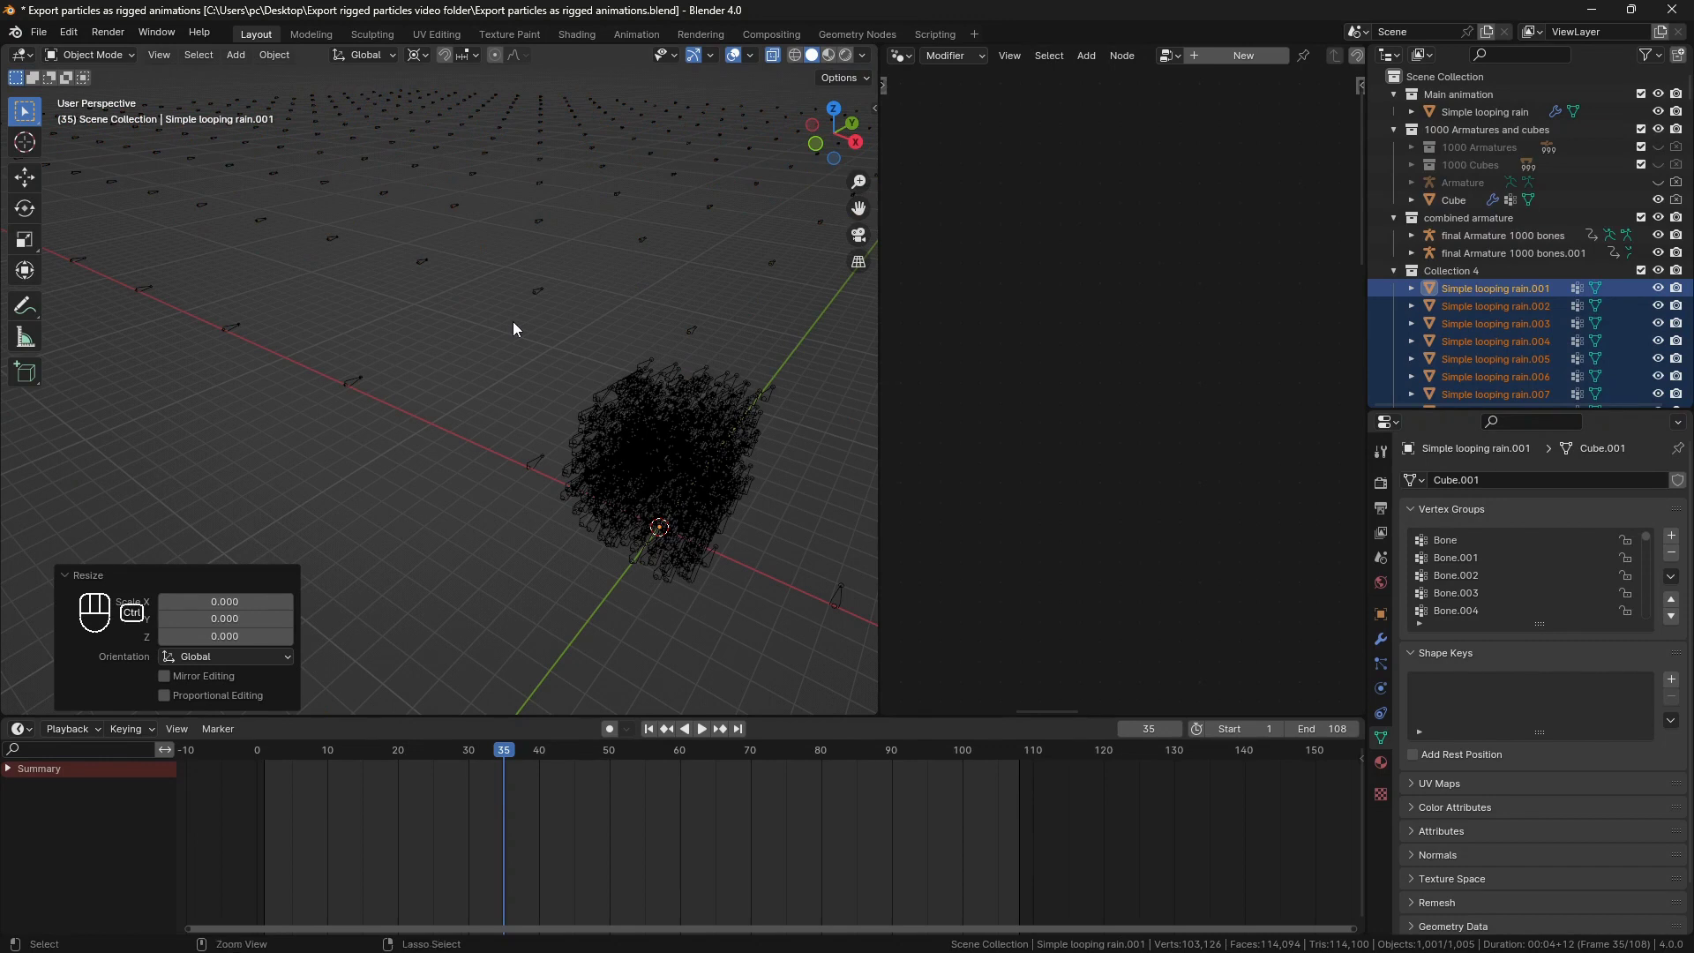
Apply all transforms to the selected particle objects and join them into a single mesh.
key("ctrl+a")
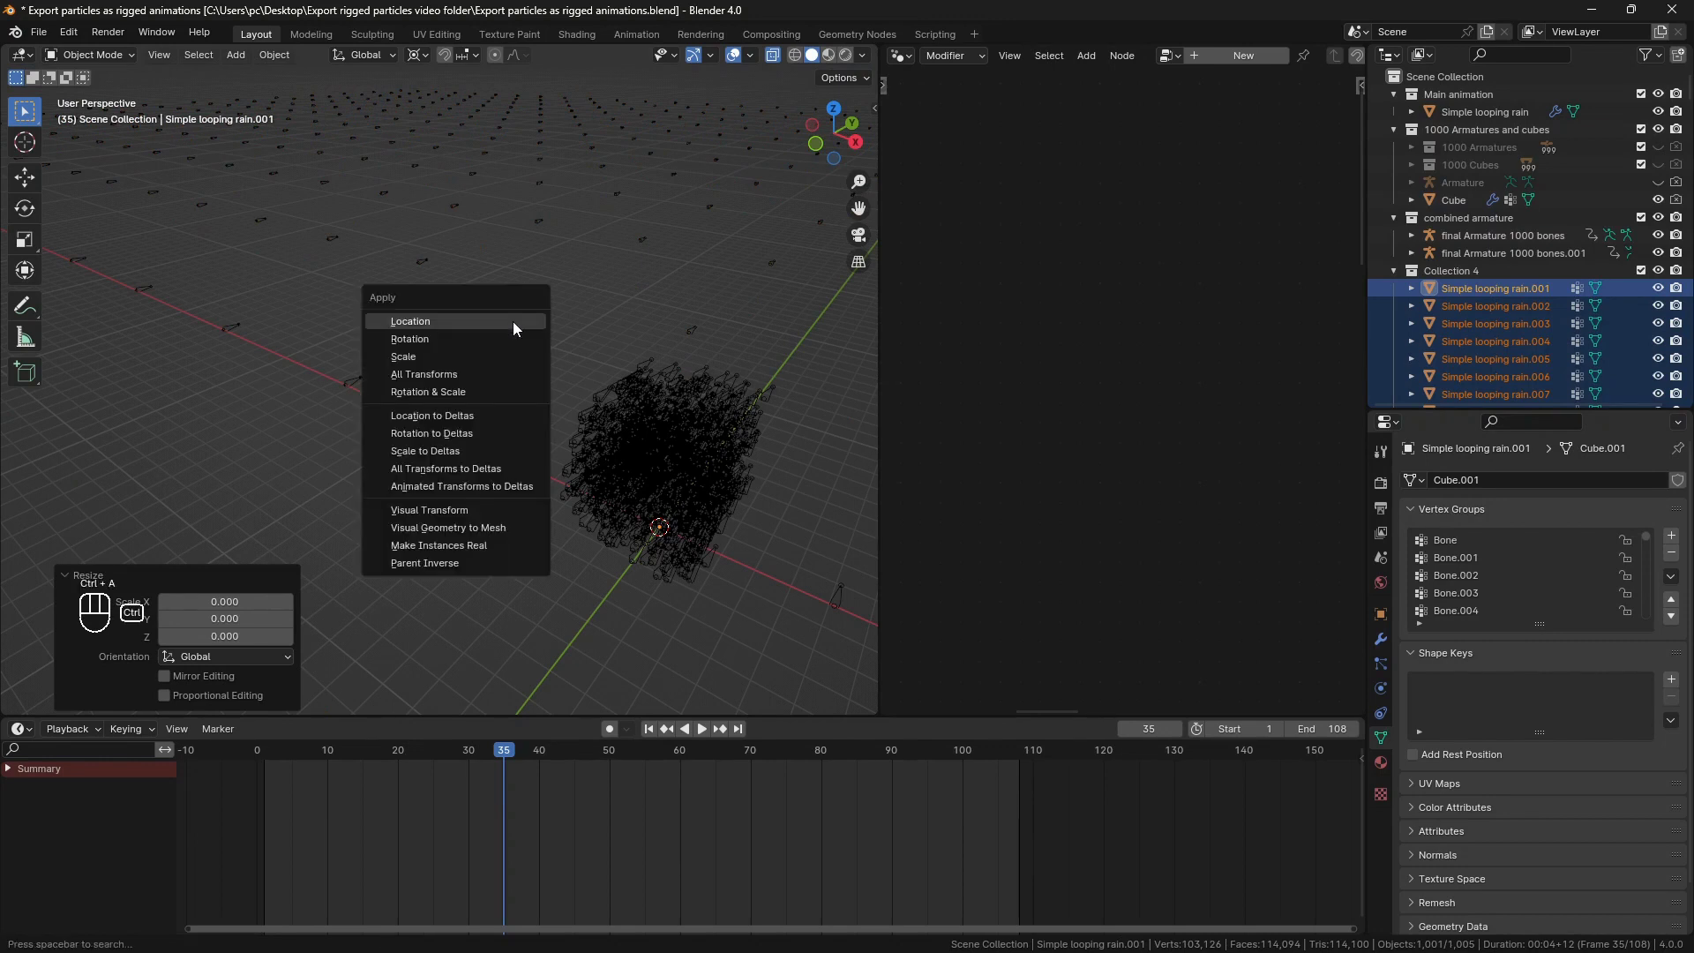
left_click(489, 374)
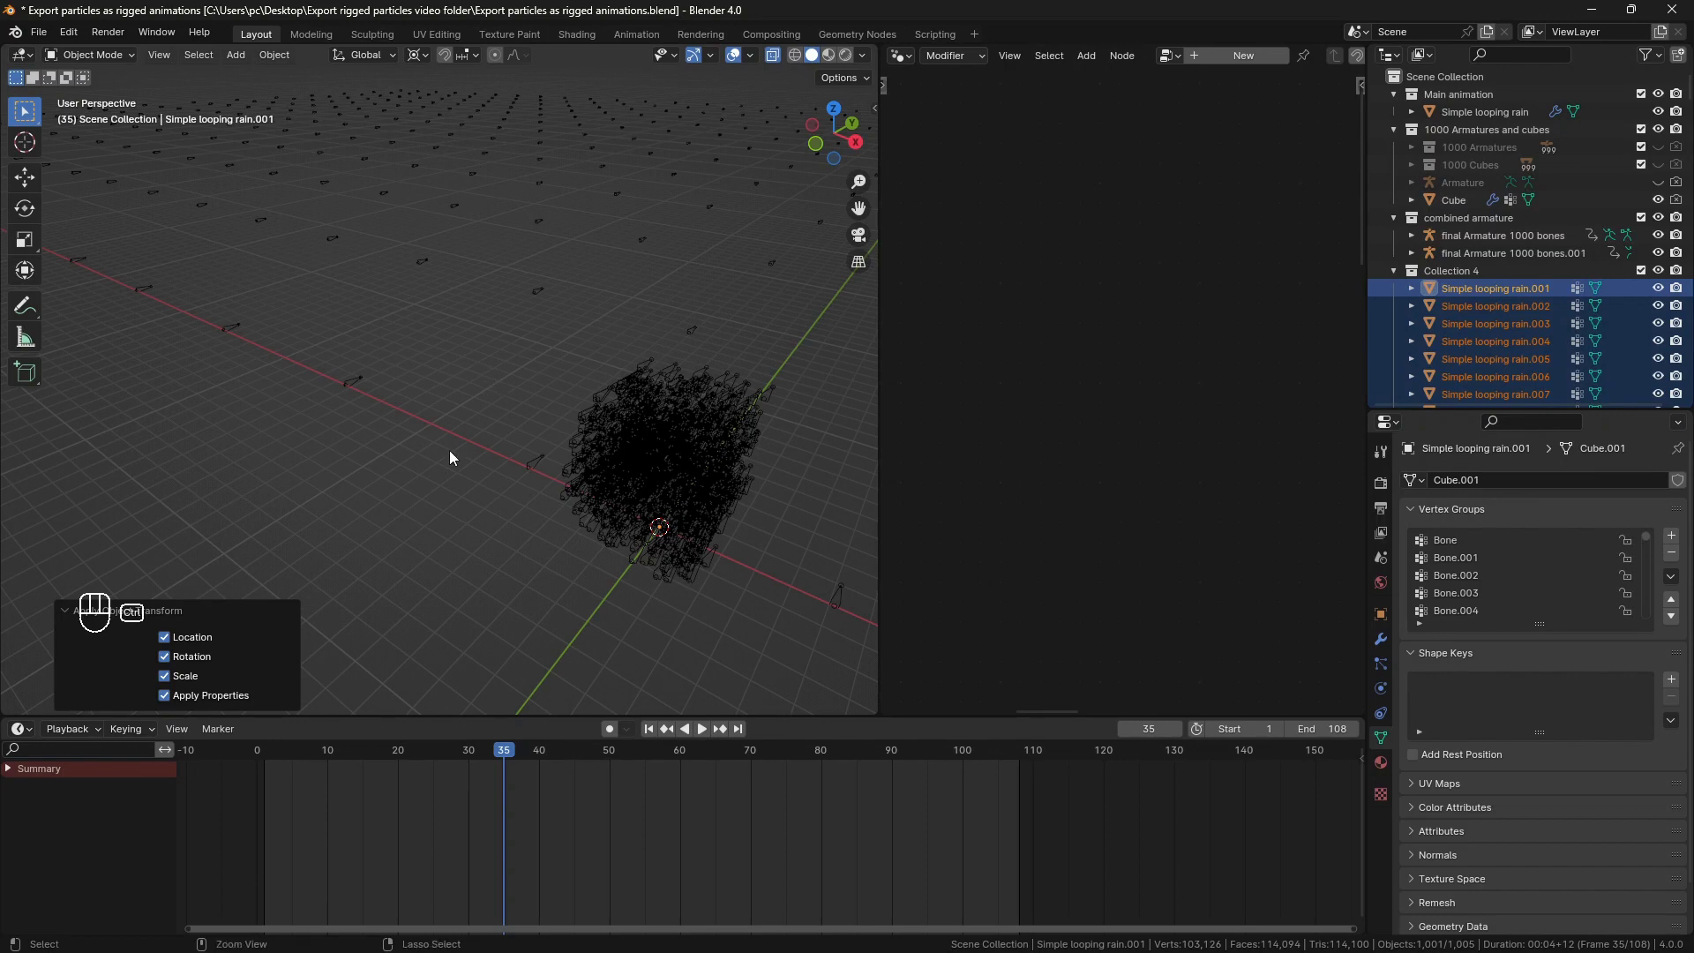
key("ctrl+j")
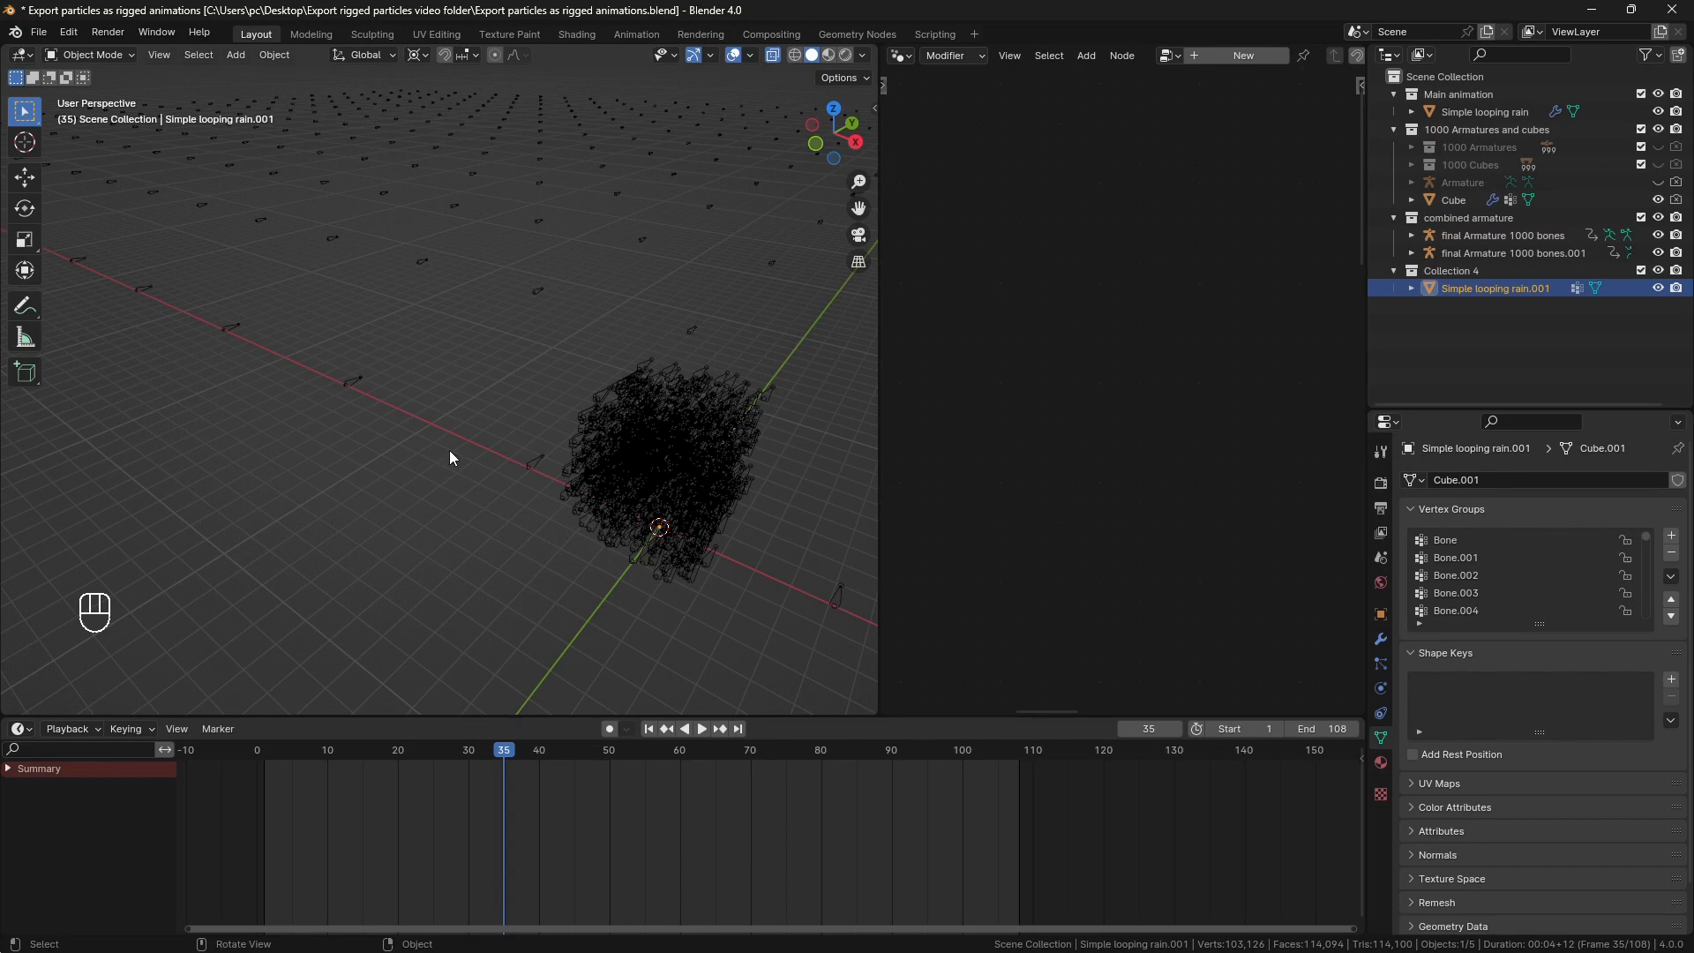
Parent the Simple looping rain.001 mesh to final Armature 1000 bones.001 using Armature Deform With Empty Groups.
left_click(1528, 236, "ctrl")
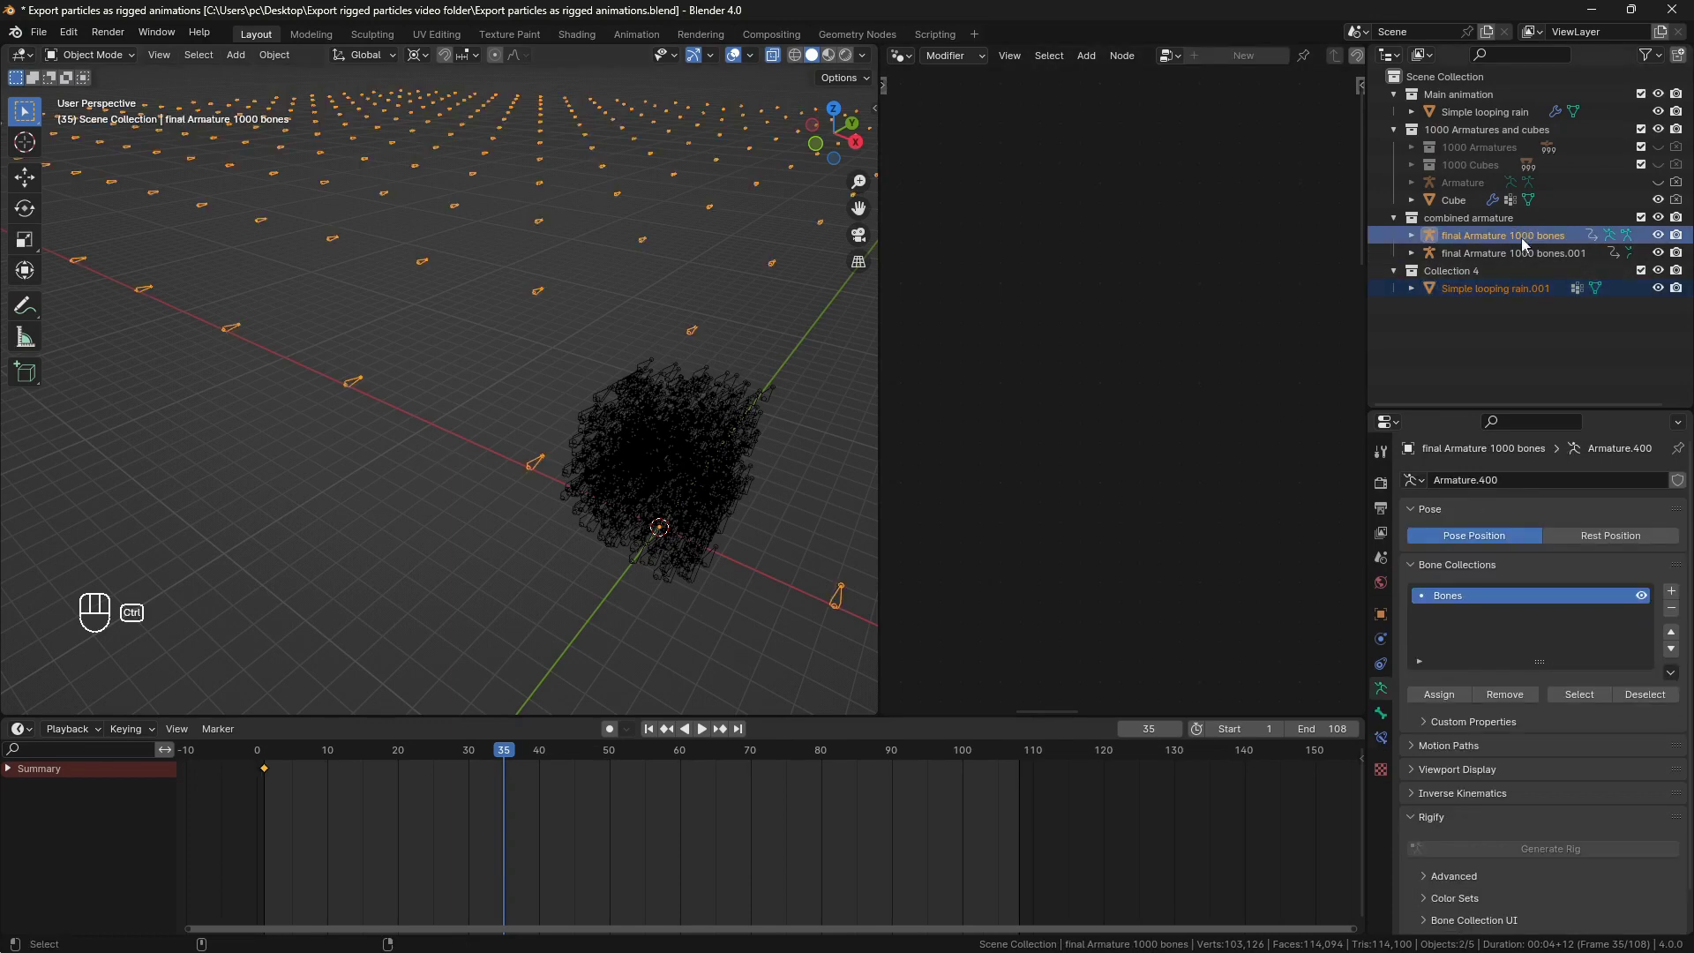
left_click(1514, 252, "ctrl")
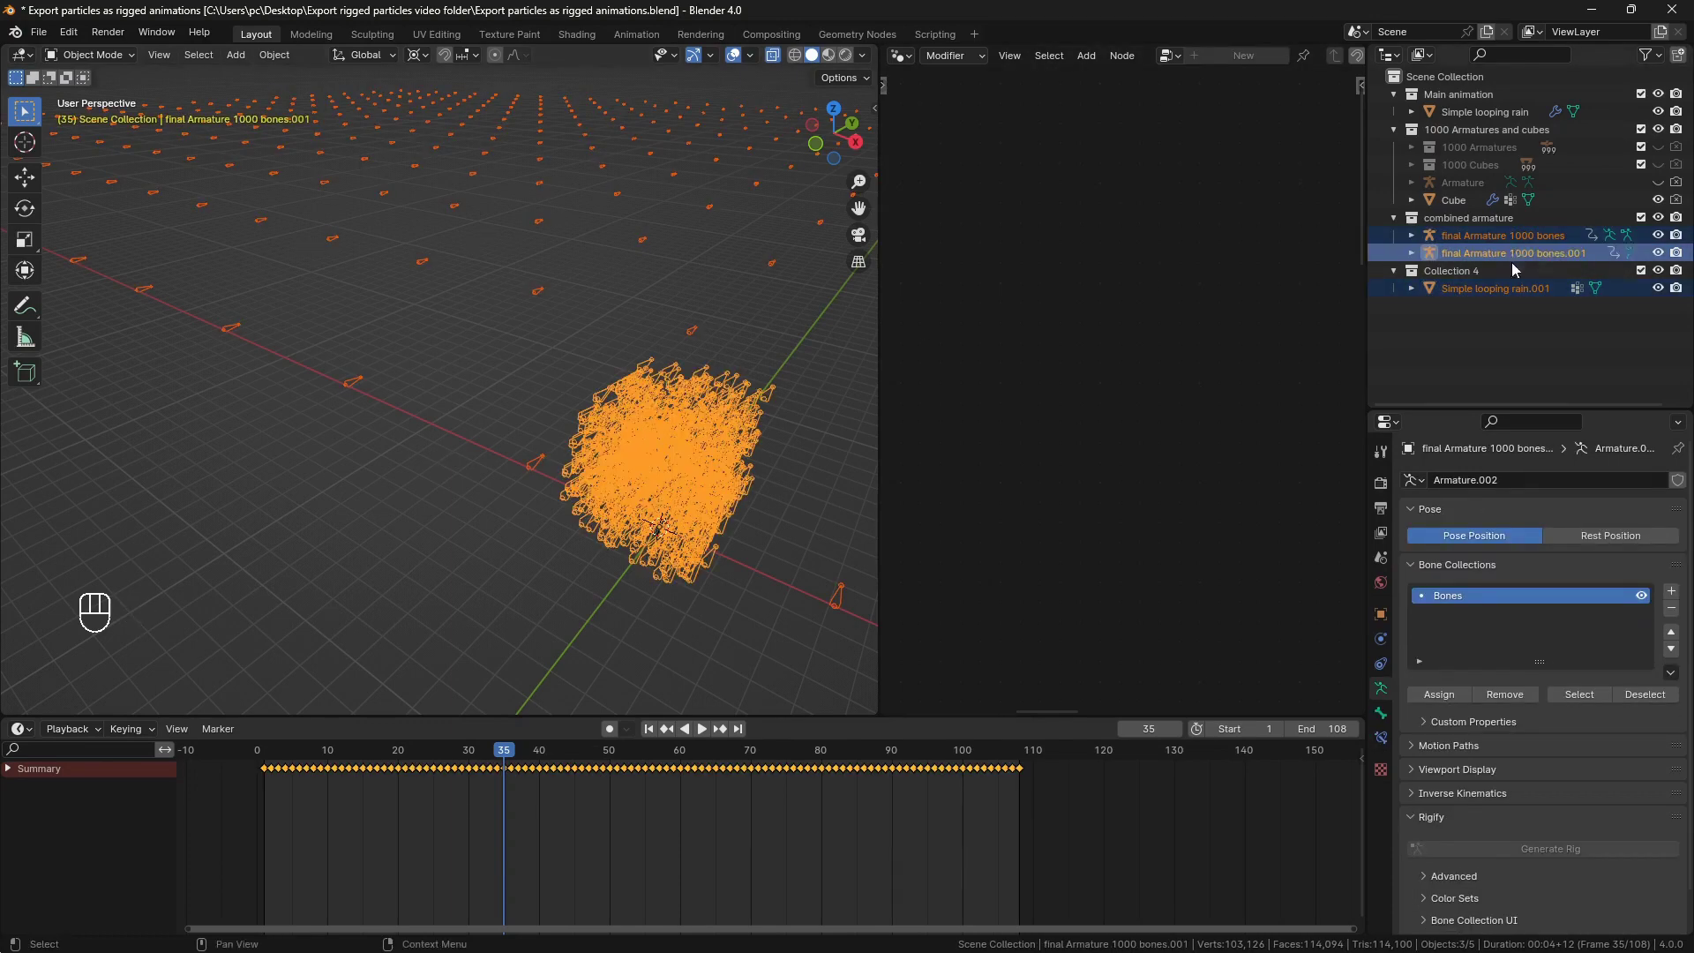
left_click(1505, 288)
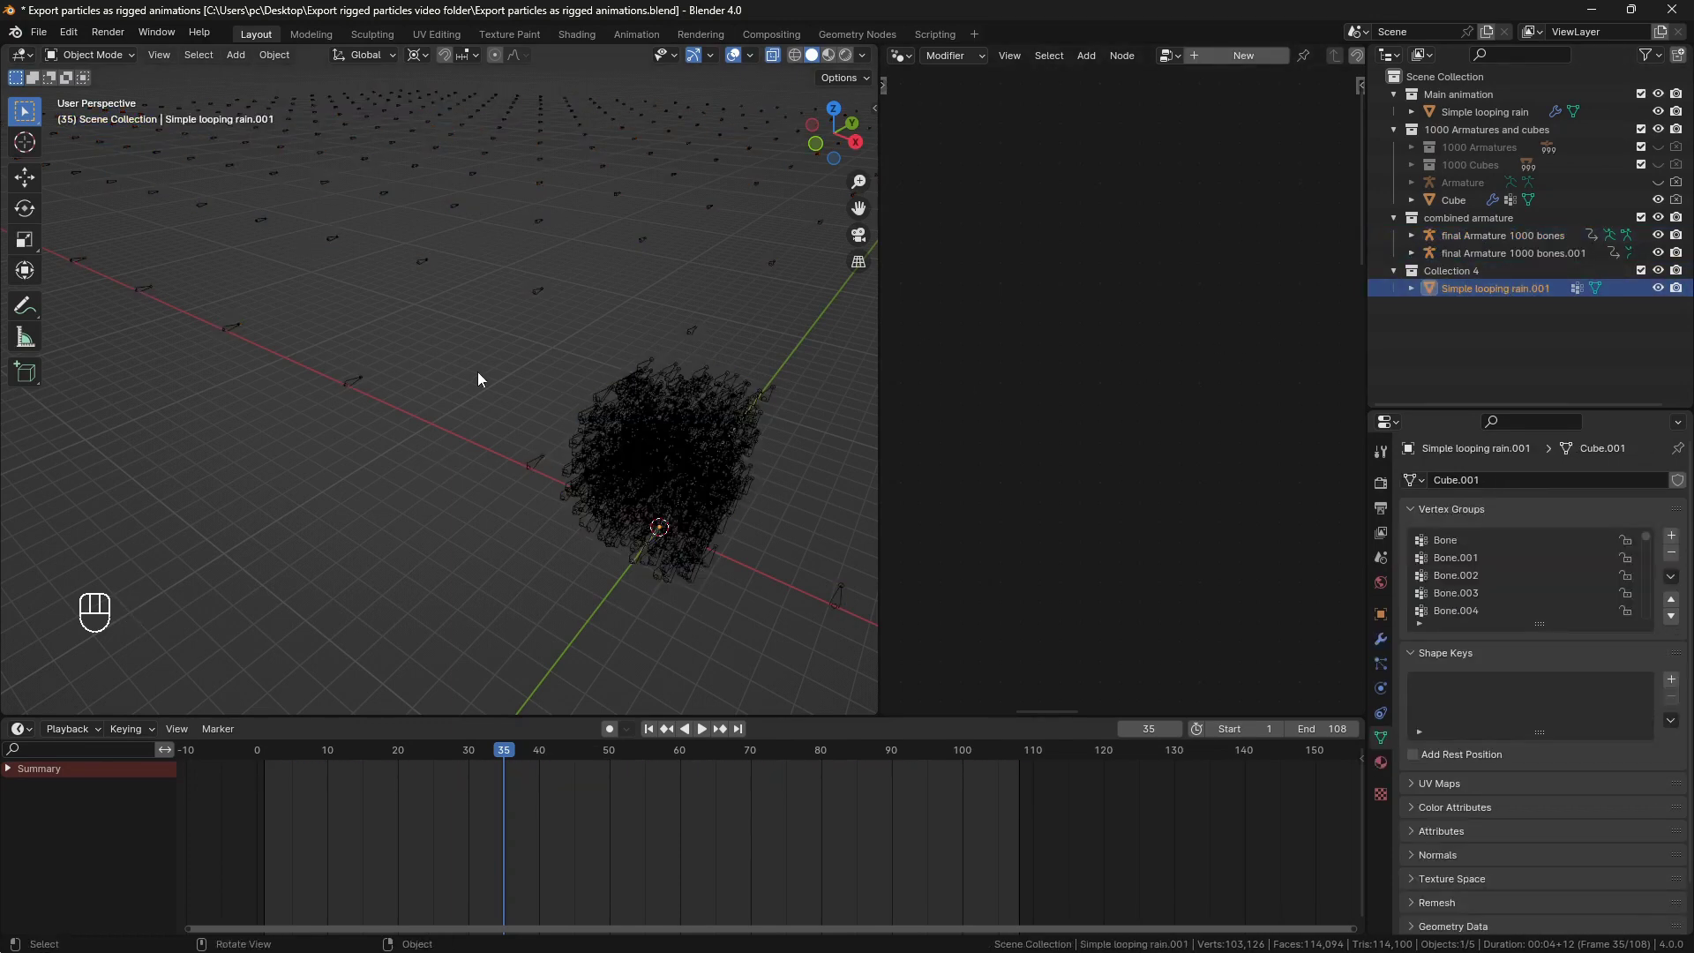
left_click(664, 379, "ctrl")
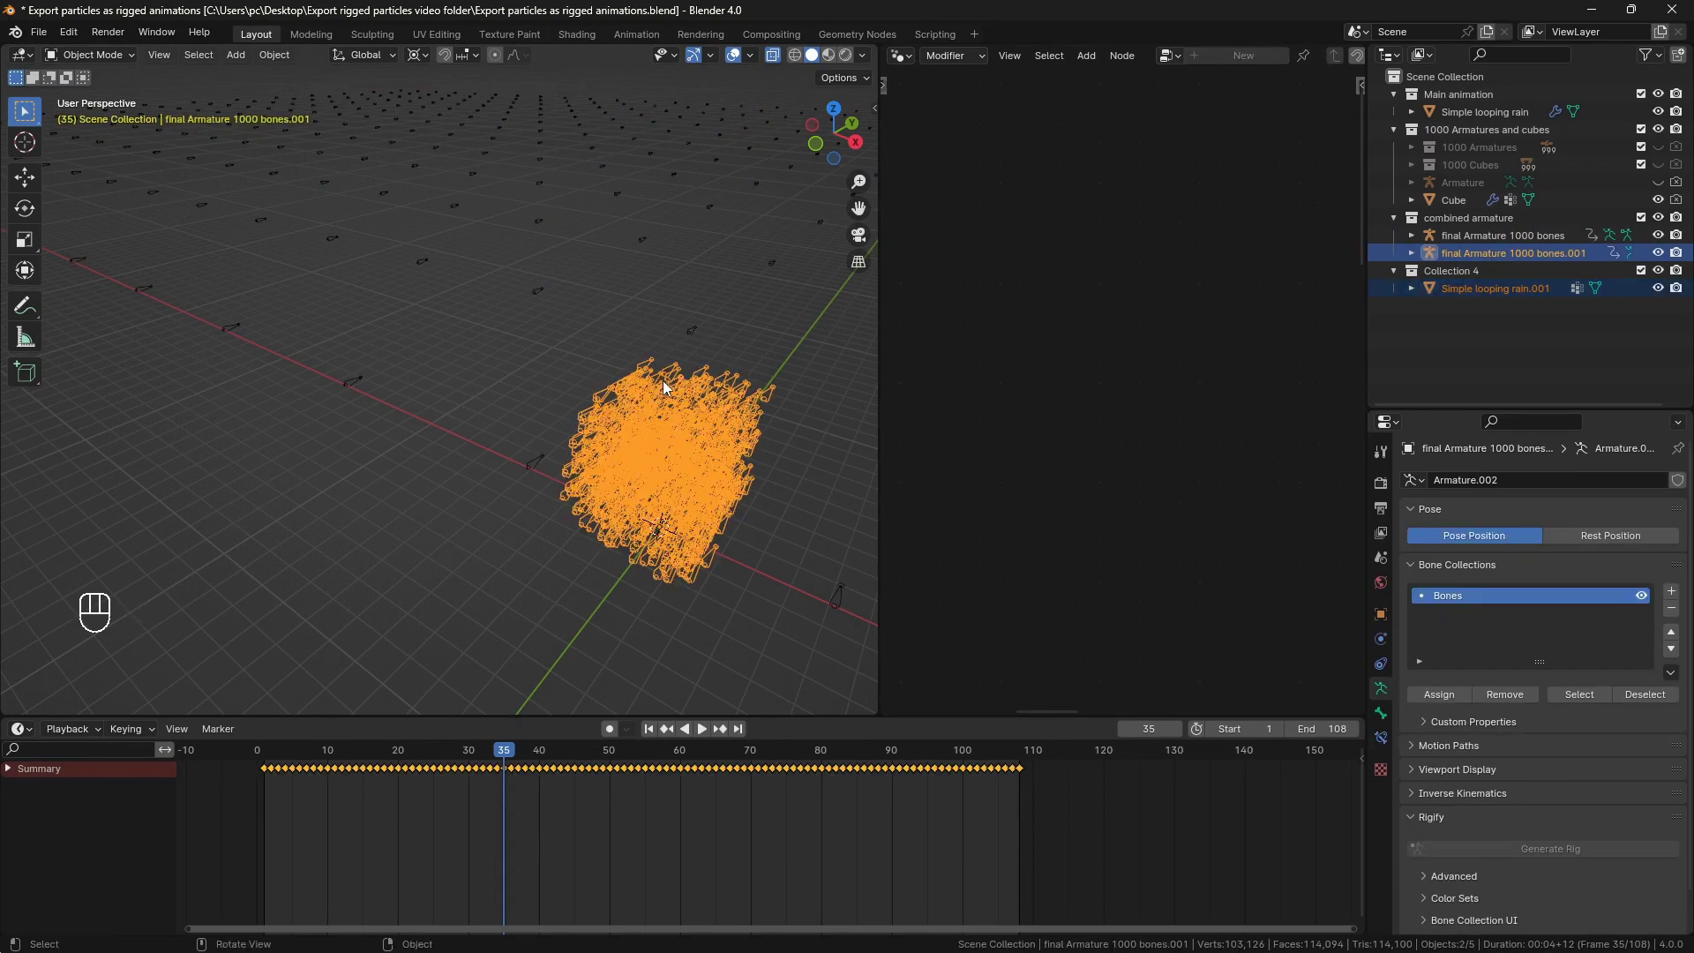
middle_click_drag(663, 380, 635, 372)
key("ctrl+p")
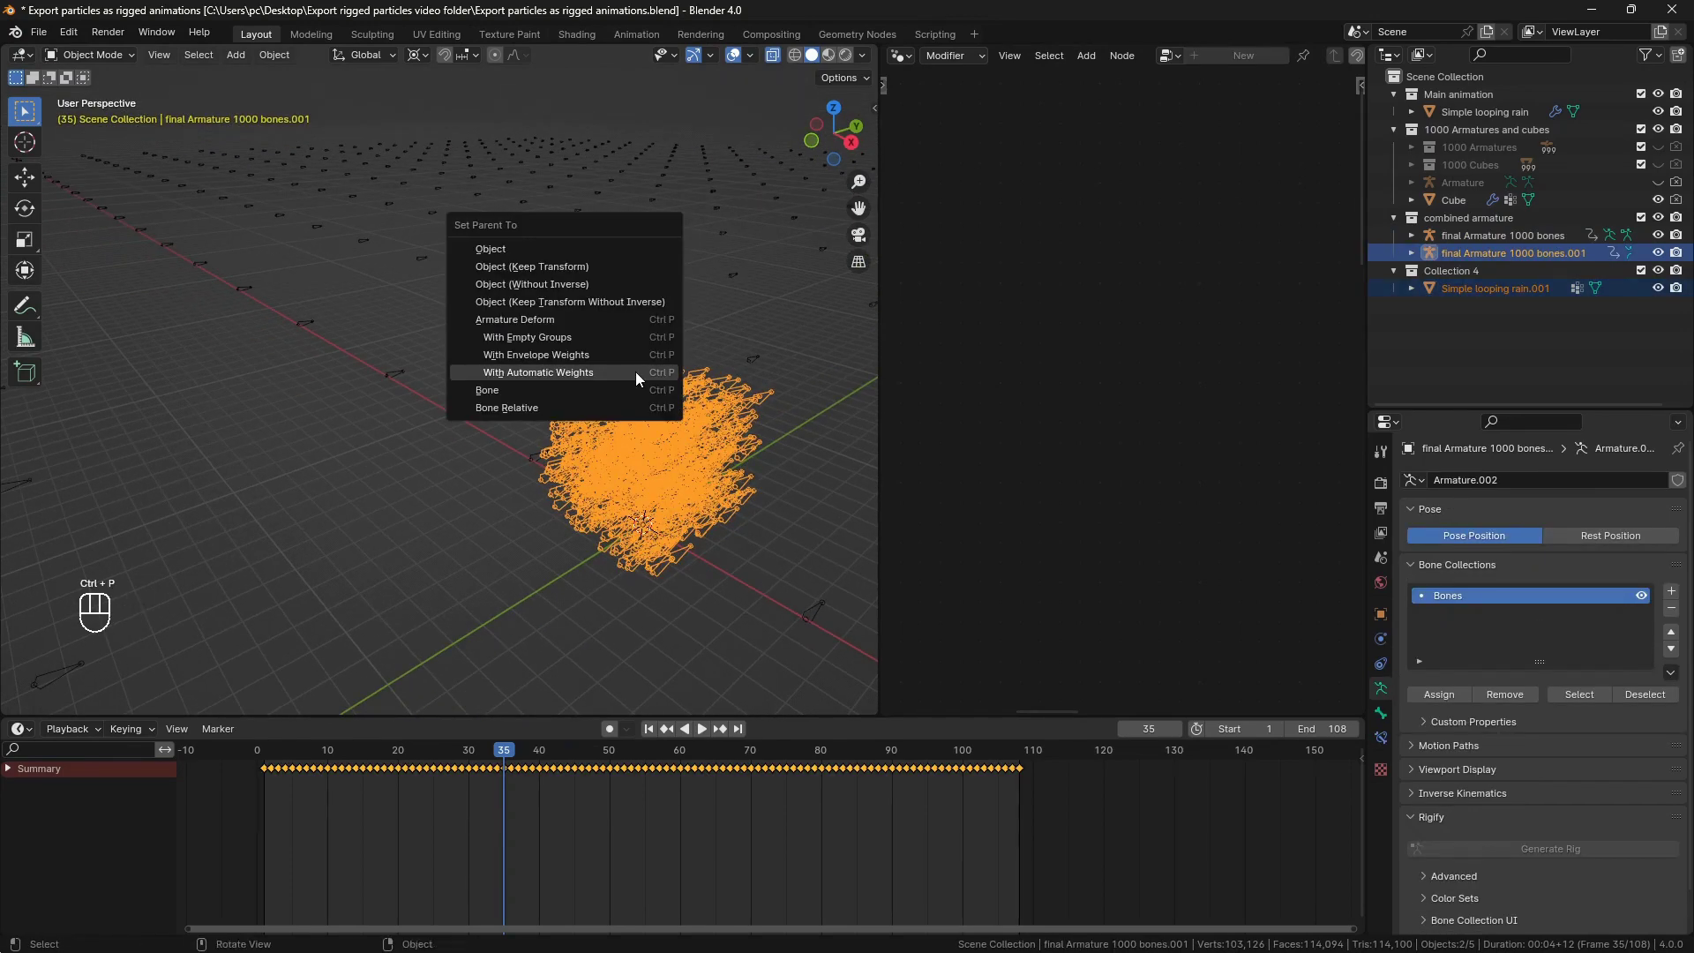
left_click(617, 335)
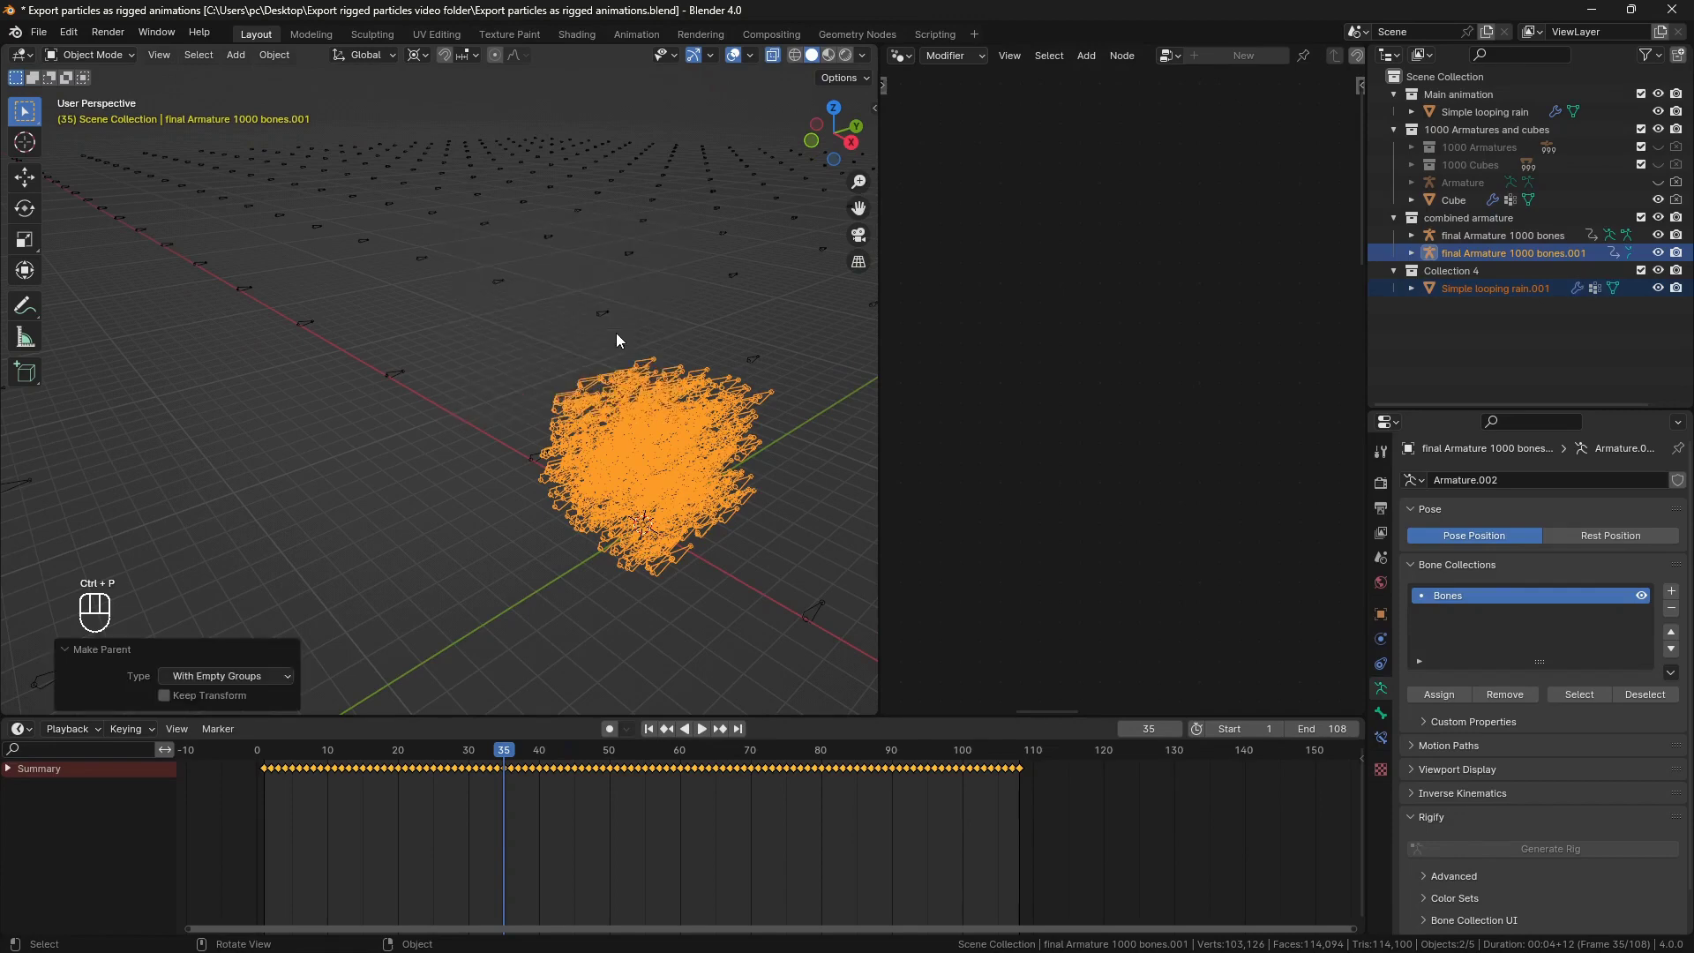
Turn off the viewport overlays and hide Simple looping rain, final Armature 1000 bones and Cube in the viewport.
scroll(643, 408, "up", 5)
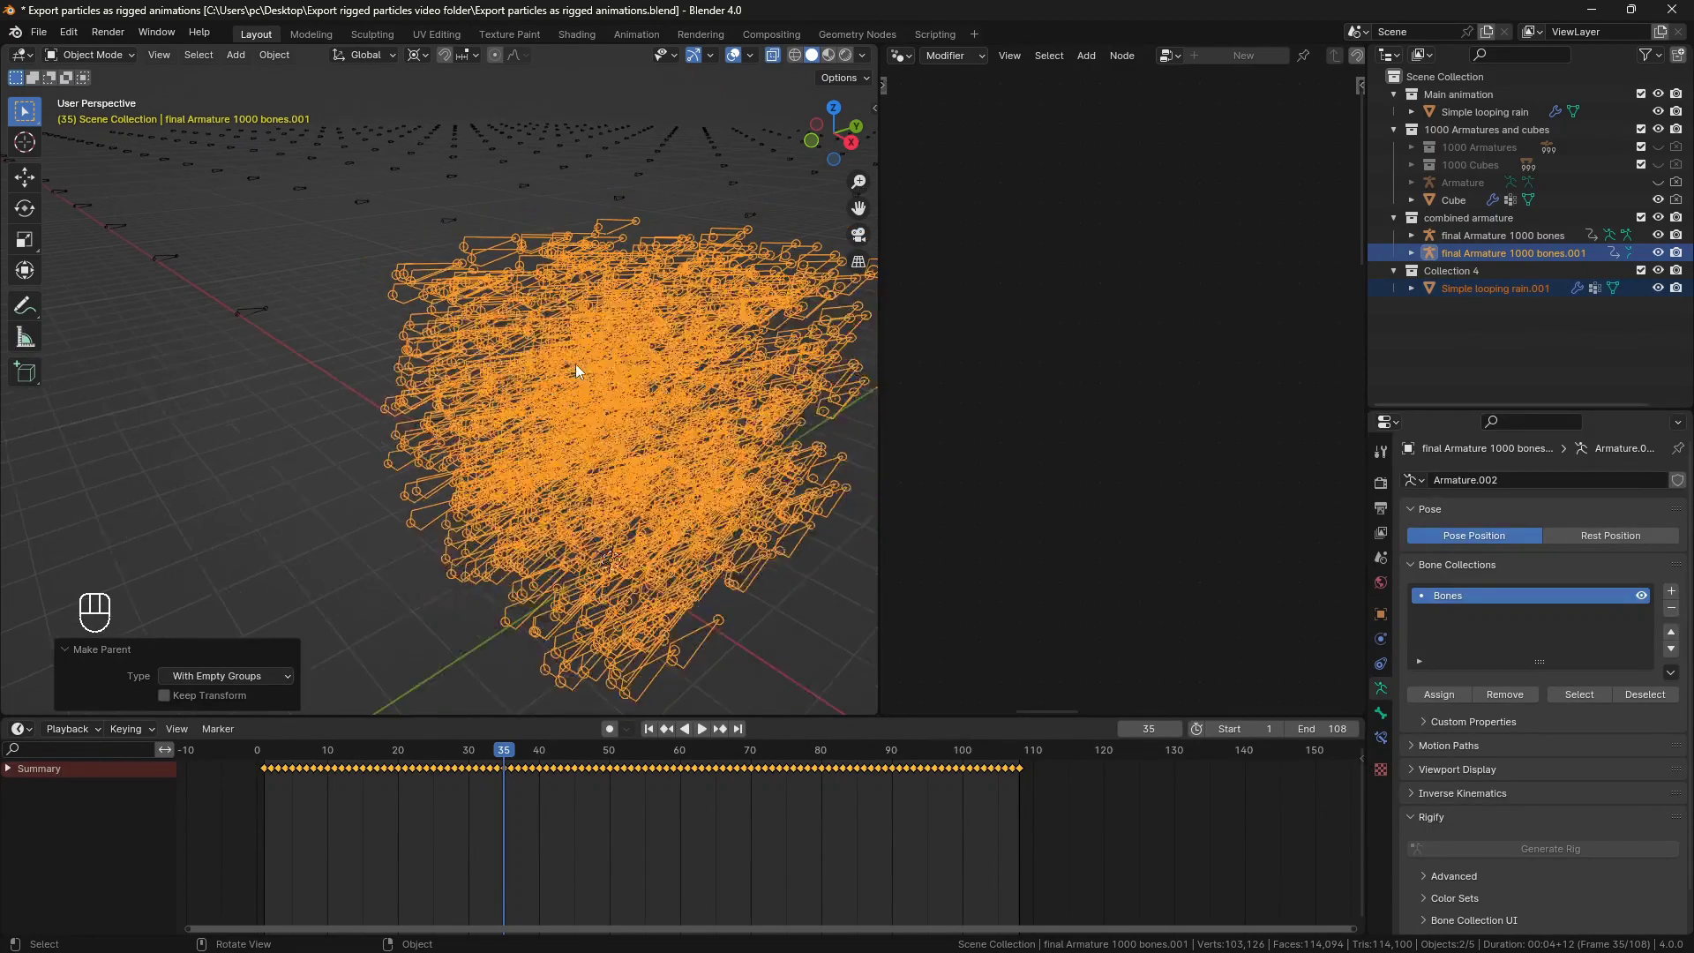
scroll(576, 370, "up", 2)
left_click(733, 55)
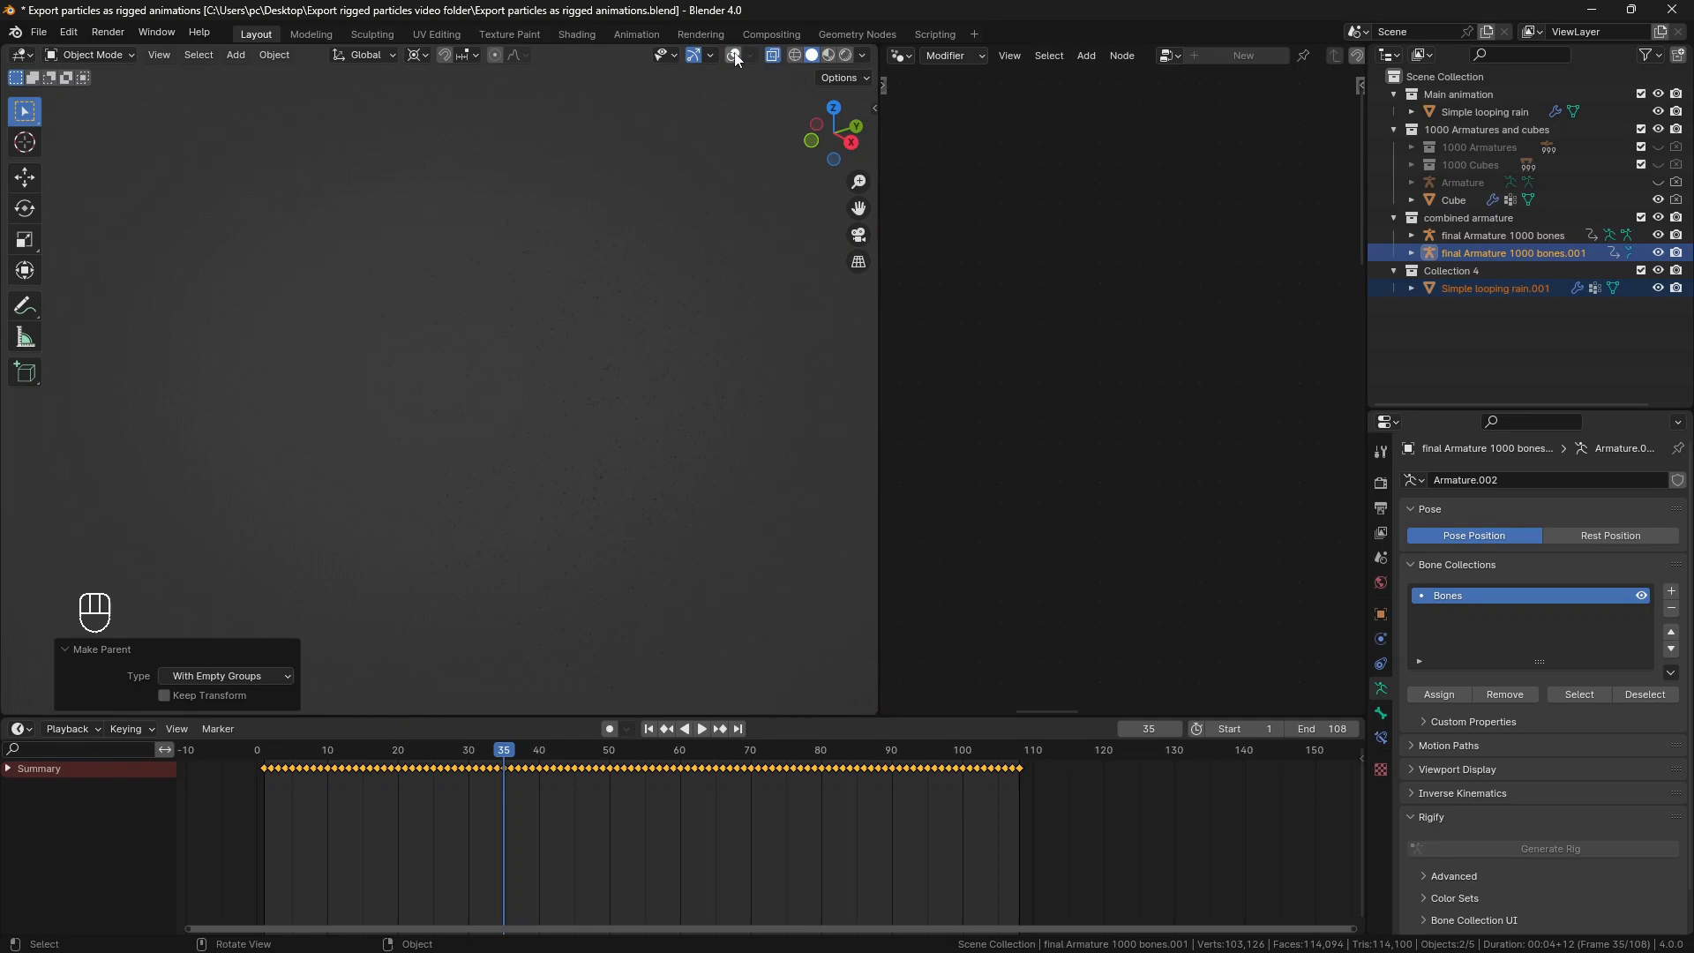
left_click(1658, 111)
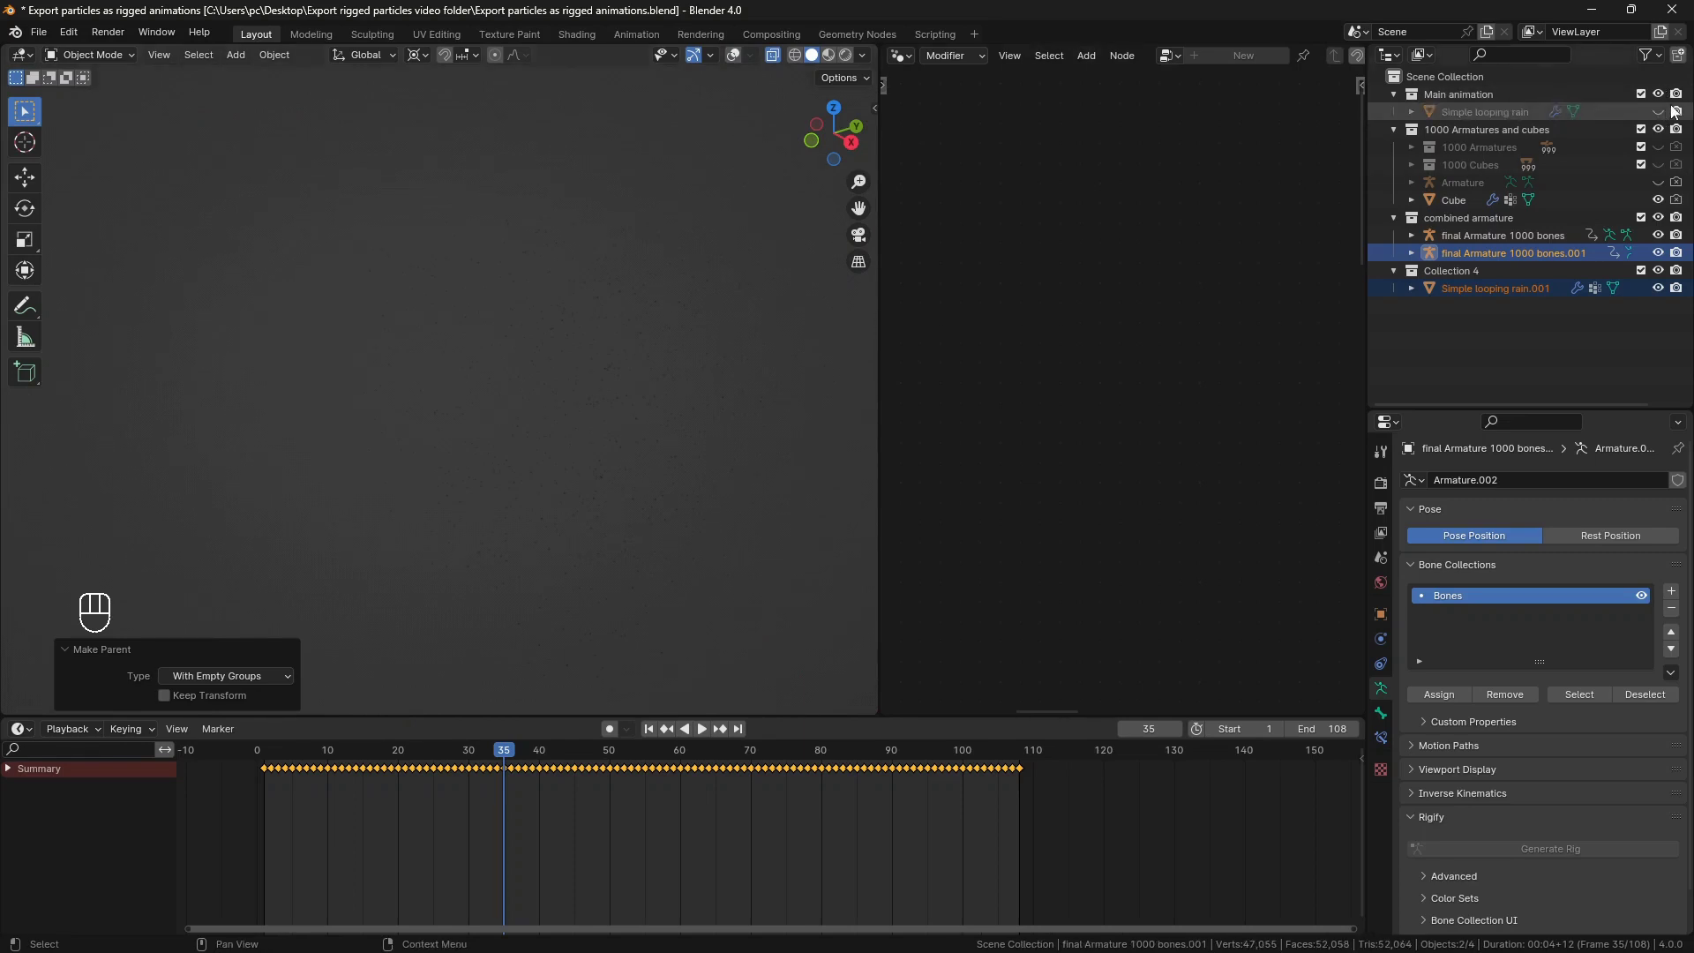
left_click(1658, 235)
left_click(1658, 200)
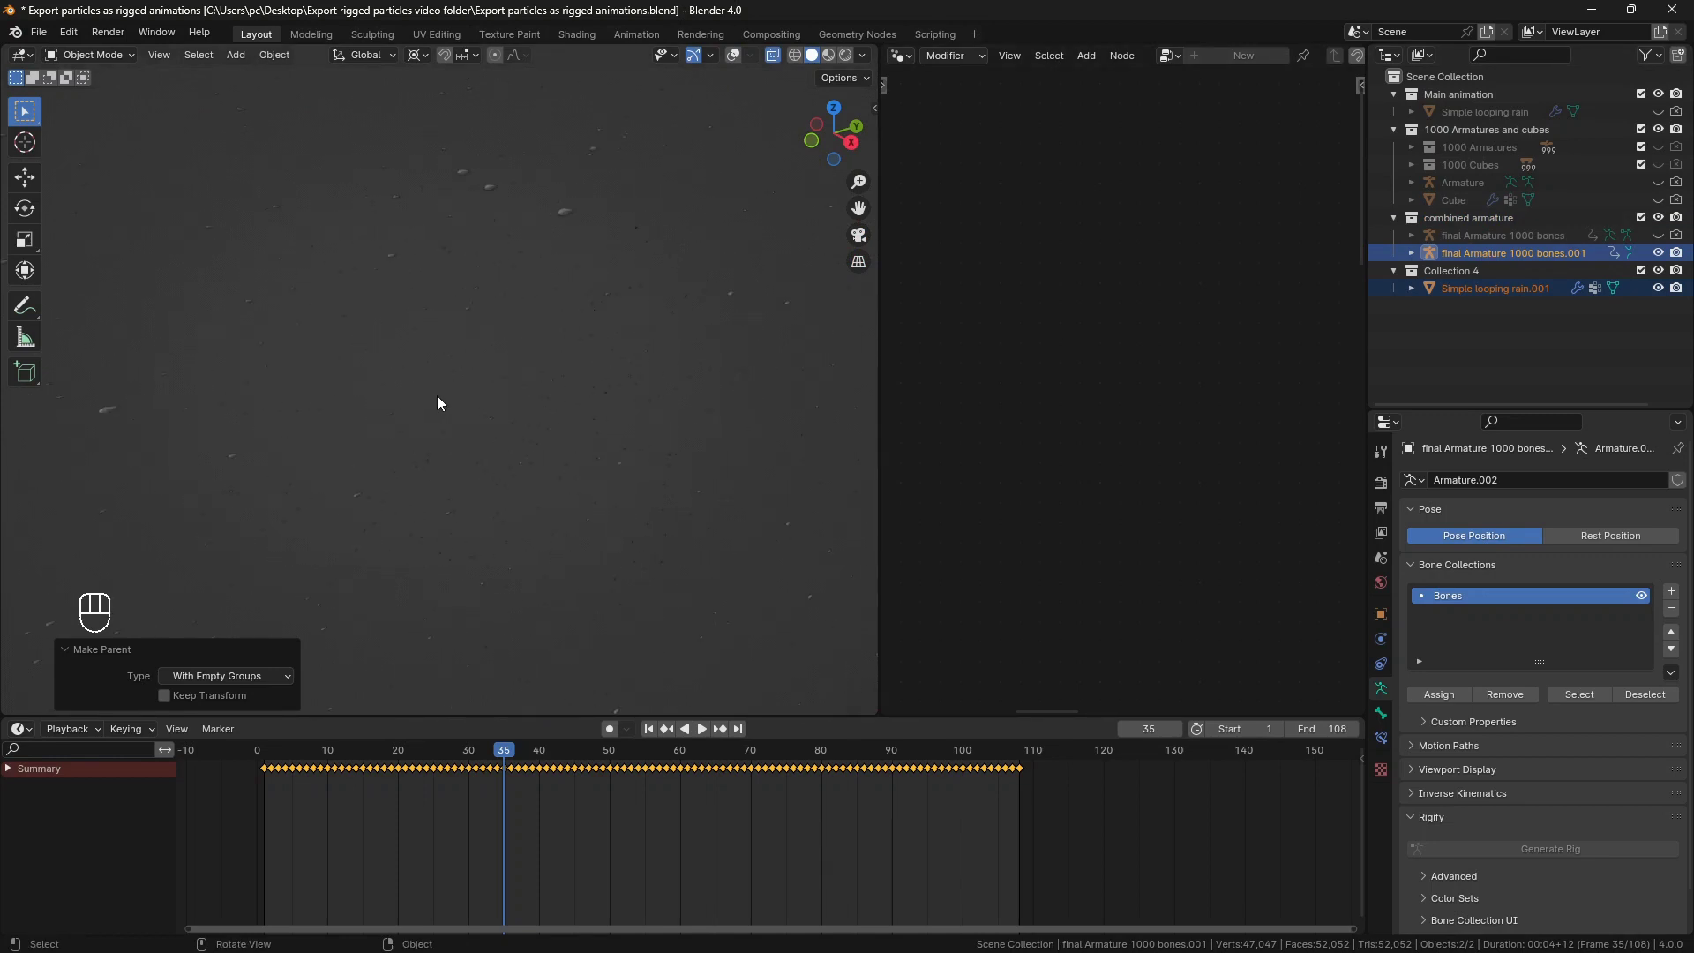
Play the animation and compare the moving particles with the armature by switching the viewport overlays on and off.
left_click(704, 730)
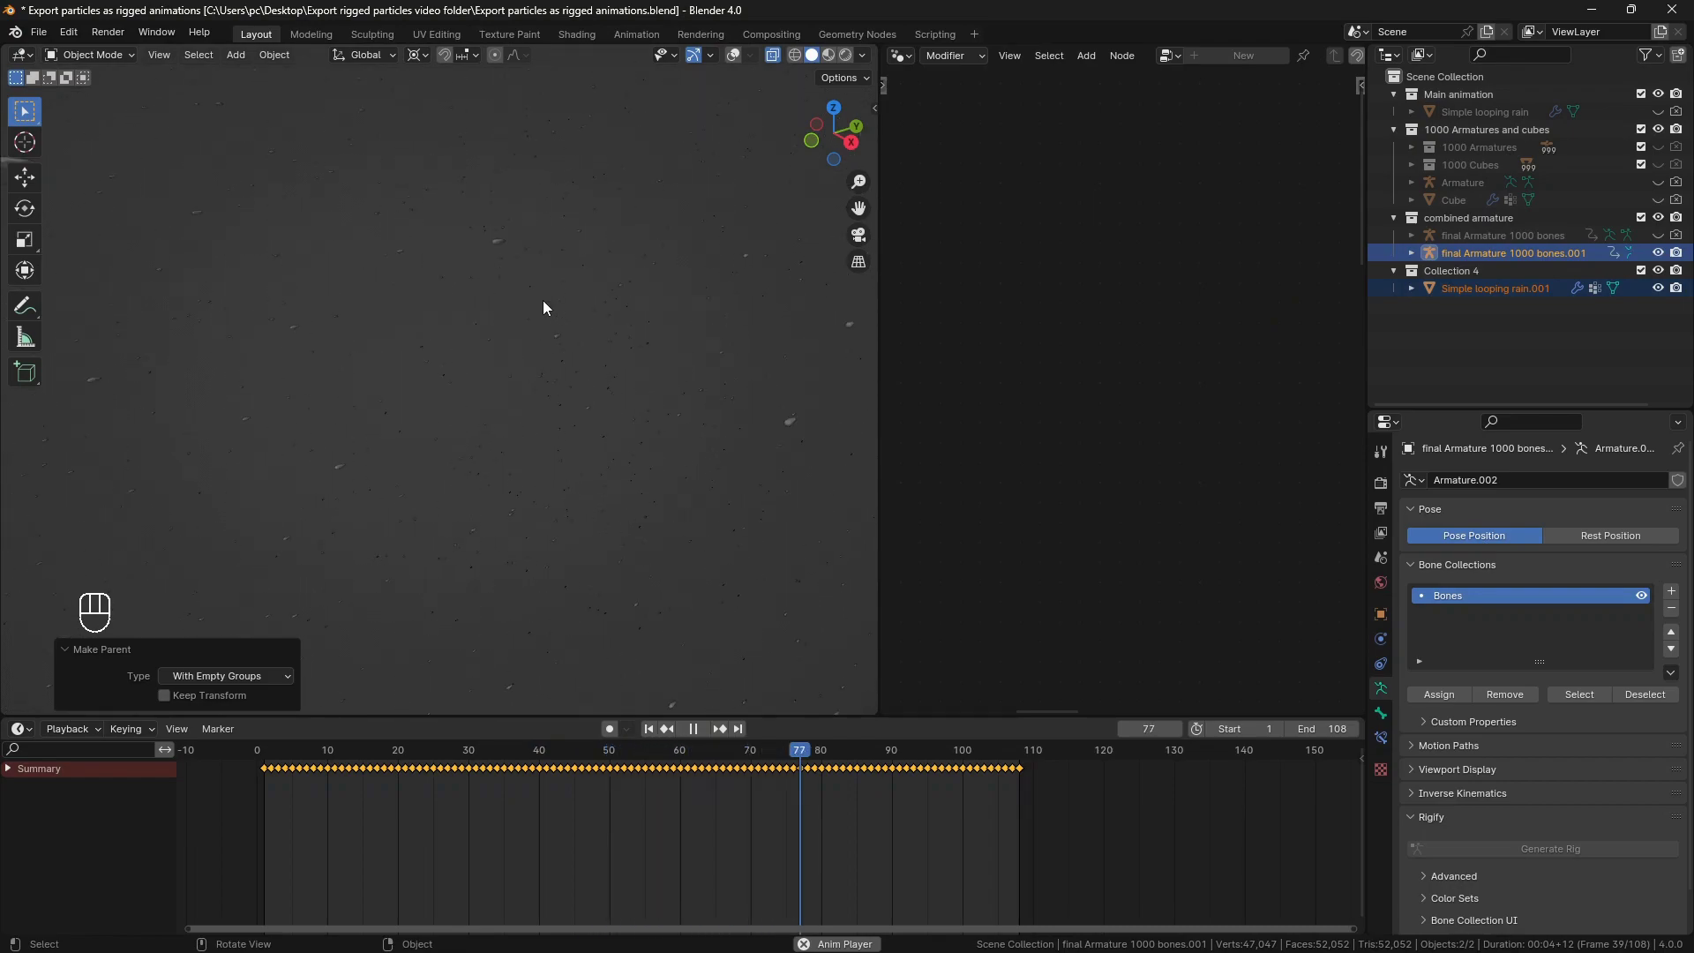
left_click(729, 58)
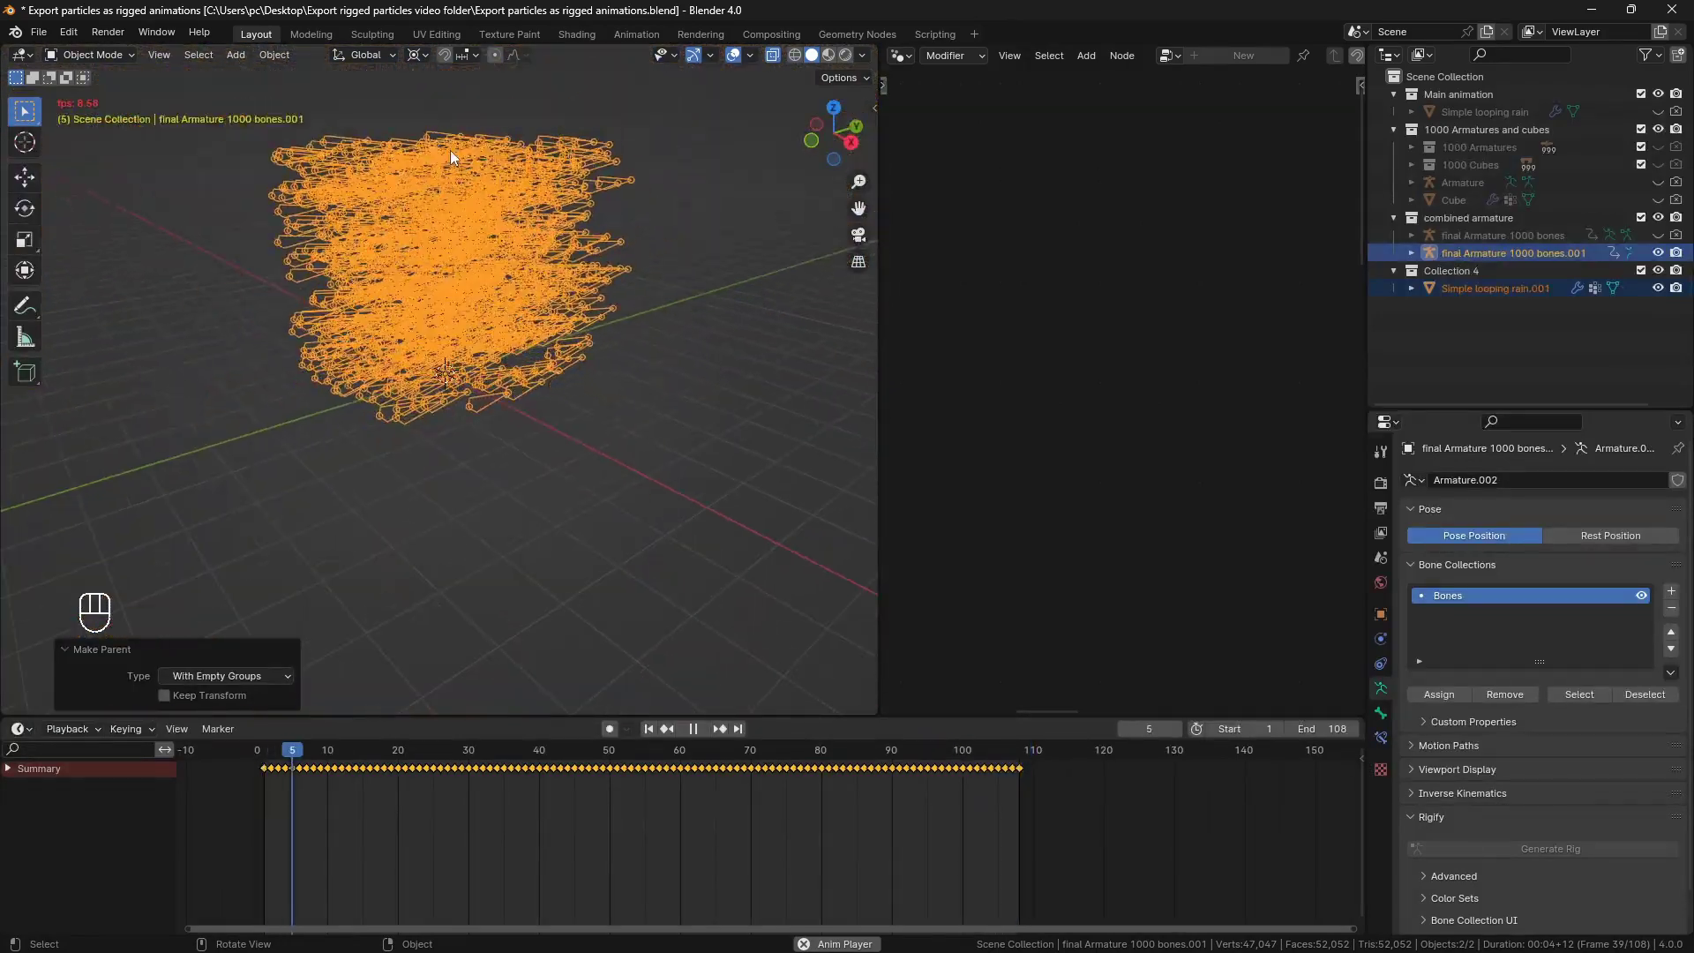
left_click(733, 56)
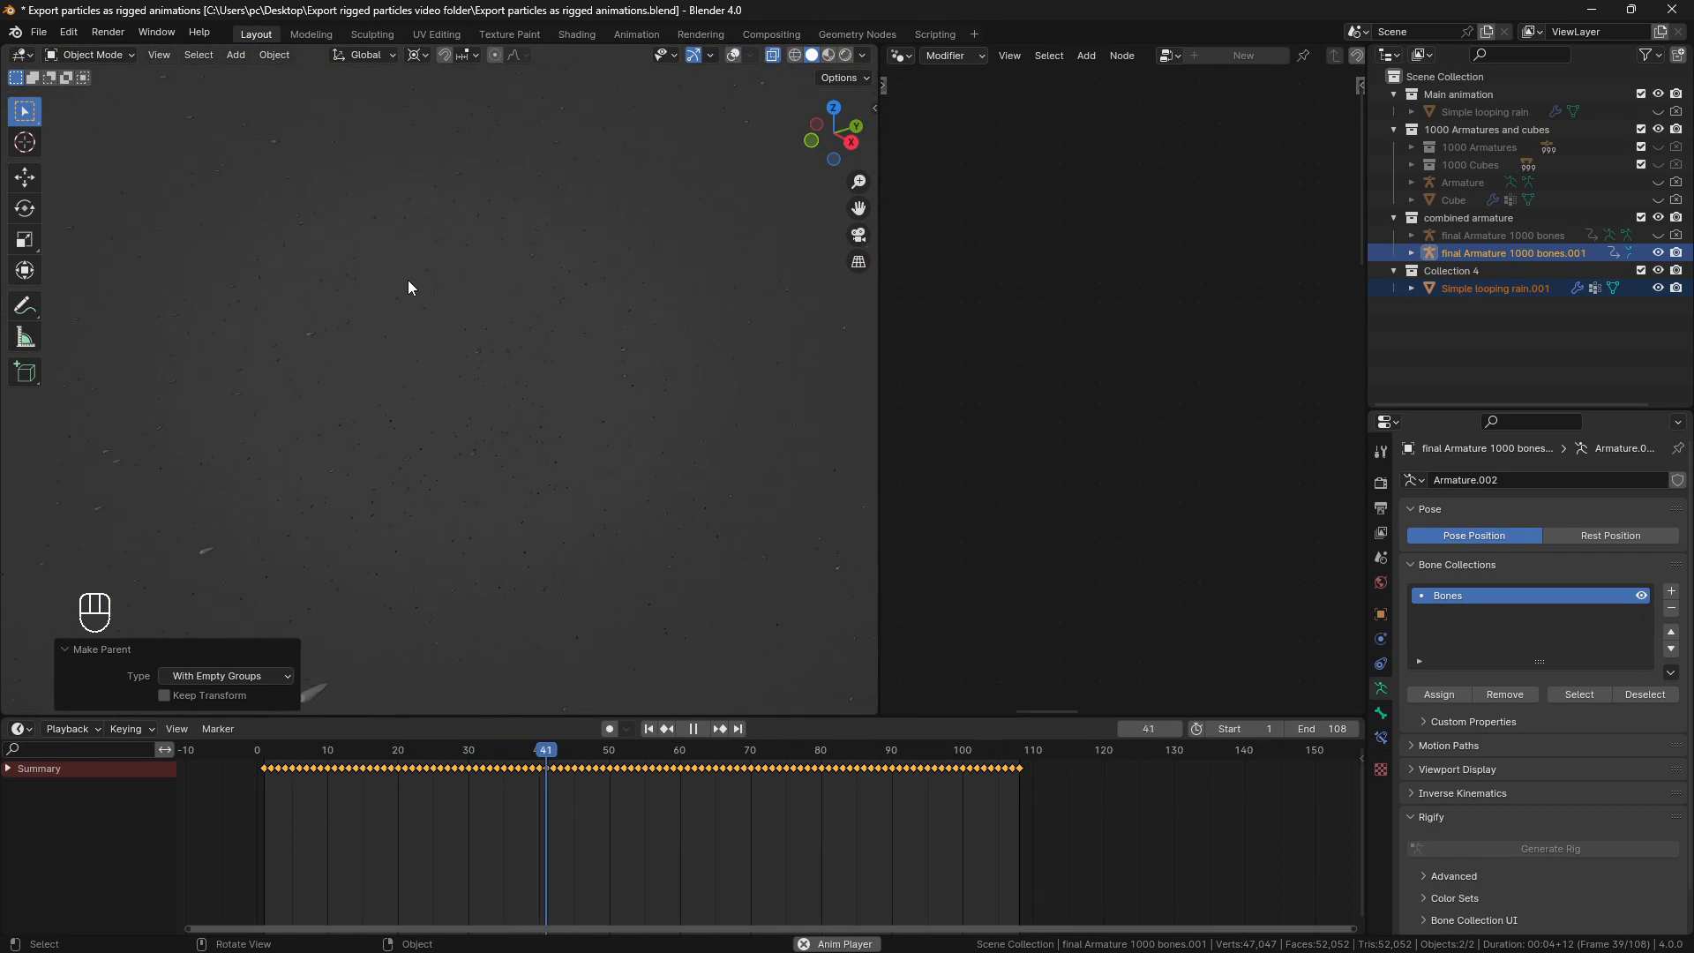
left_click(693, 728)
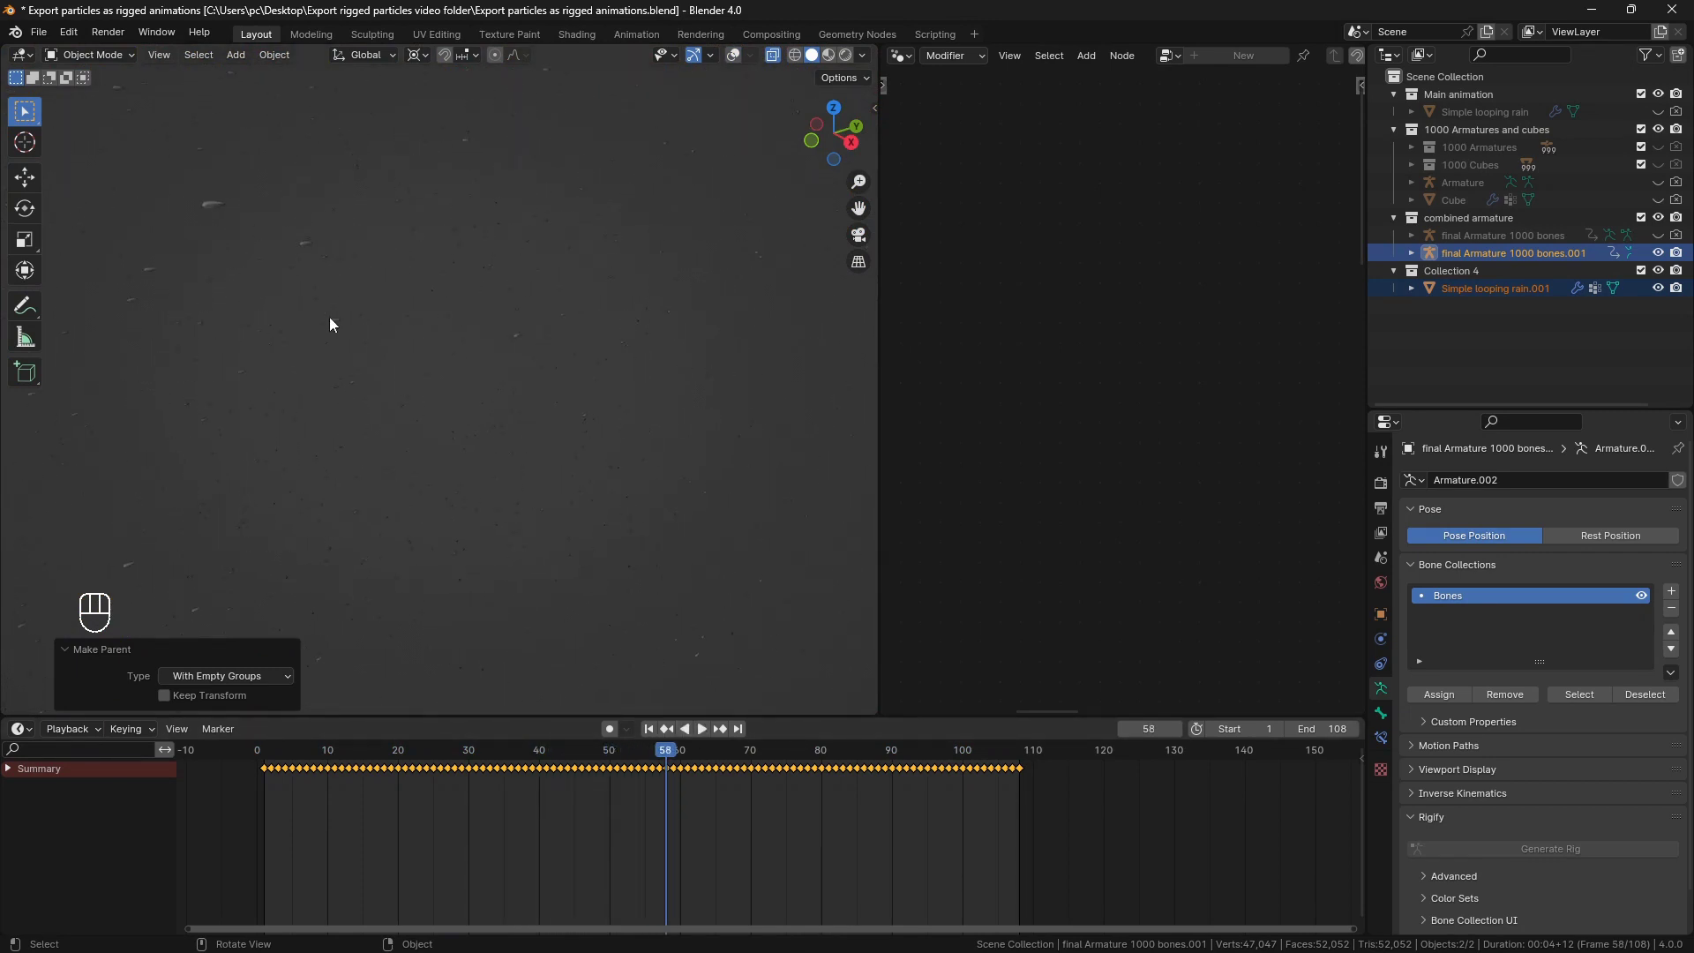
Select all vertices of Simple looping rain.001 in Edit Mode and enable its Armature modifier's Edit Mode and On Cage display.
left_click(1496, 289)
key("Tab")
key("a")
left_click(1381, 639)
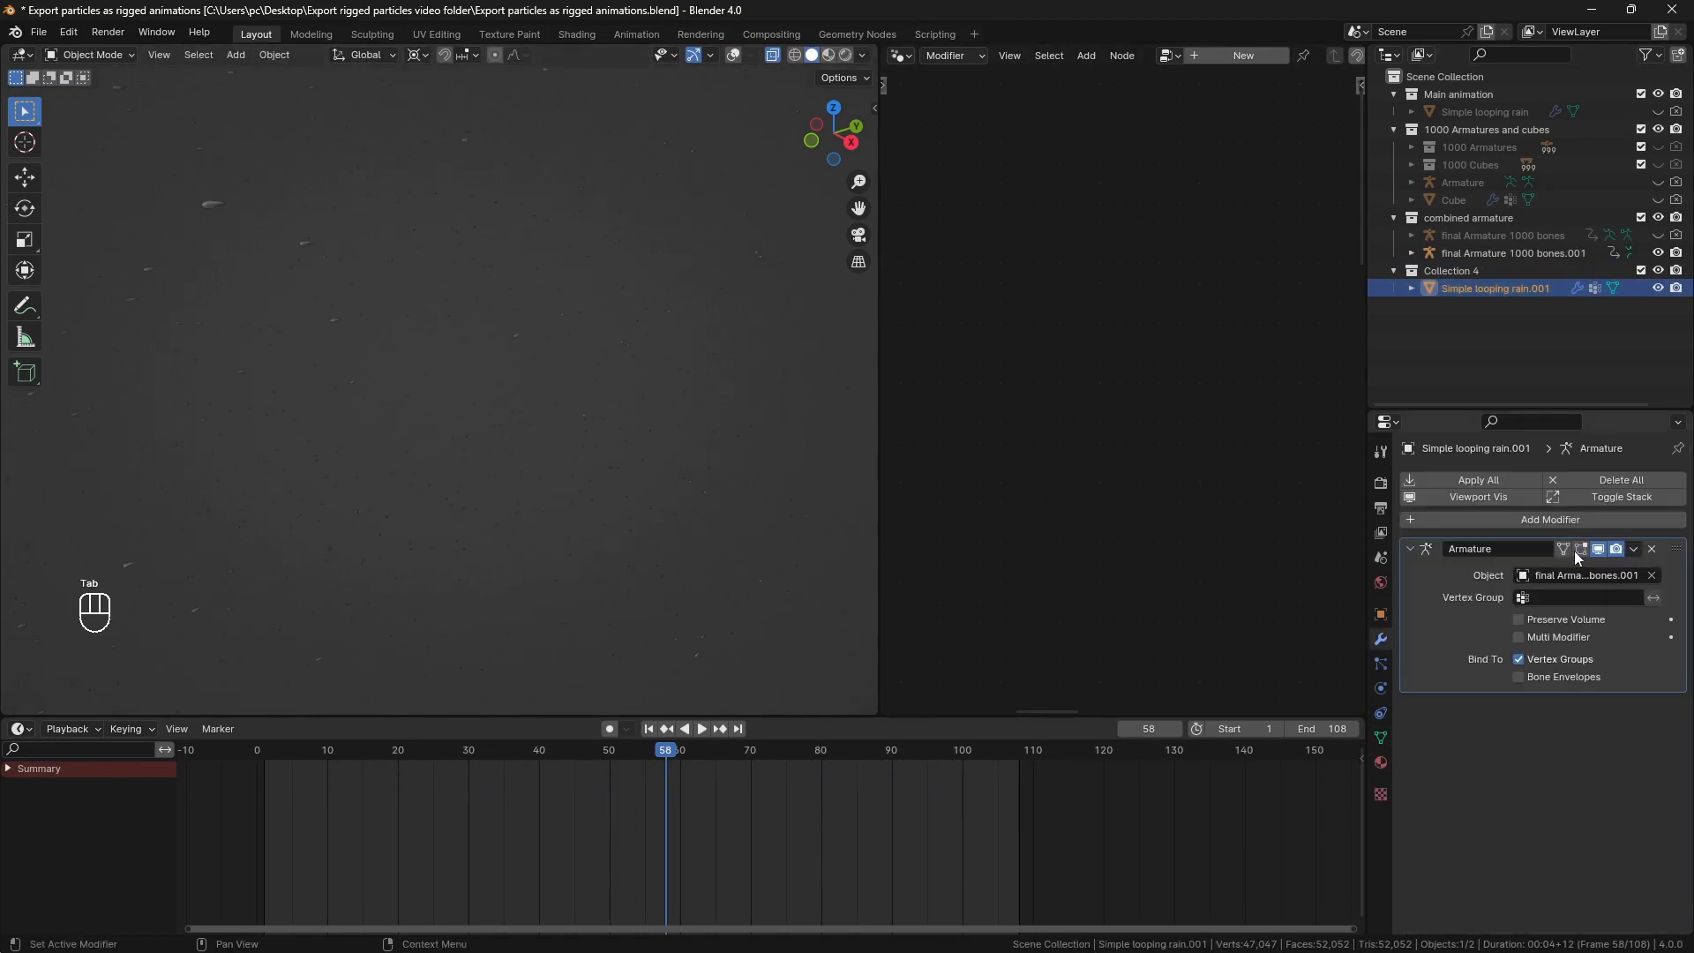
key("r")
key("s")
key("z")
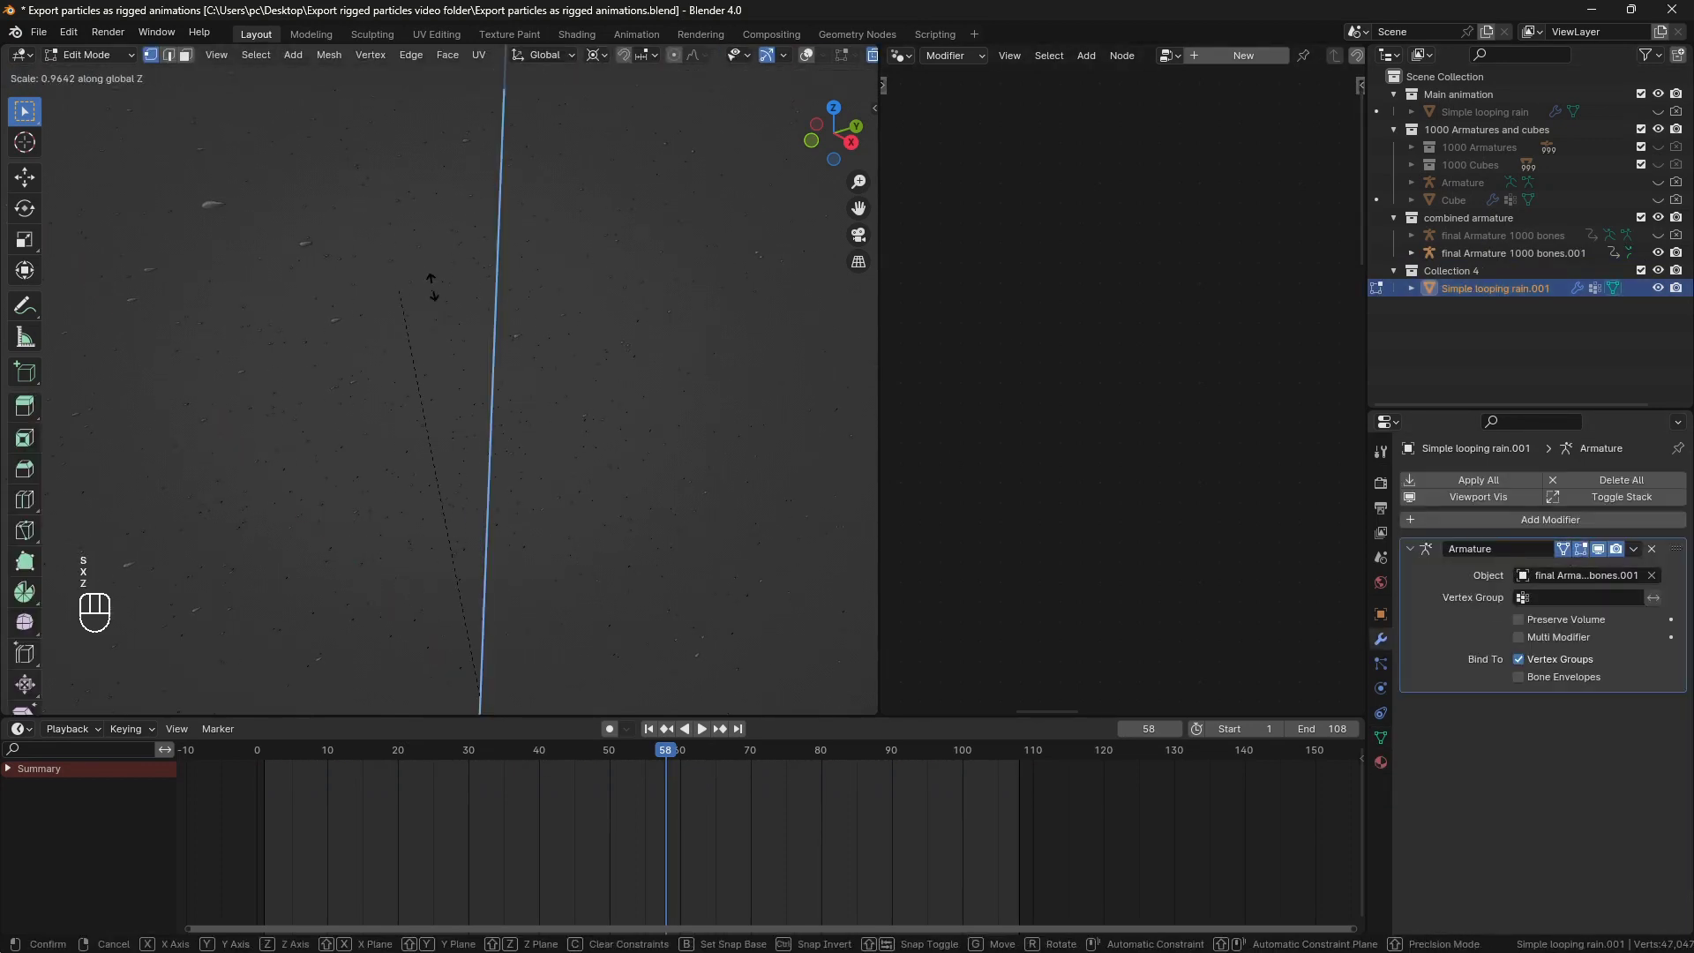
key("x")
right_click(635, 442)
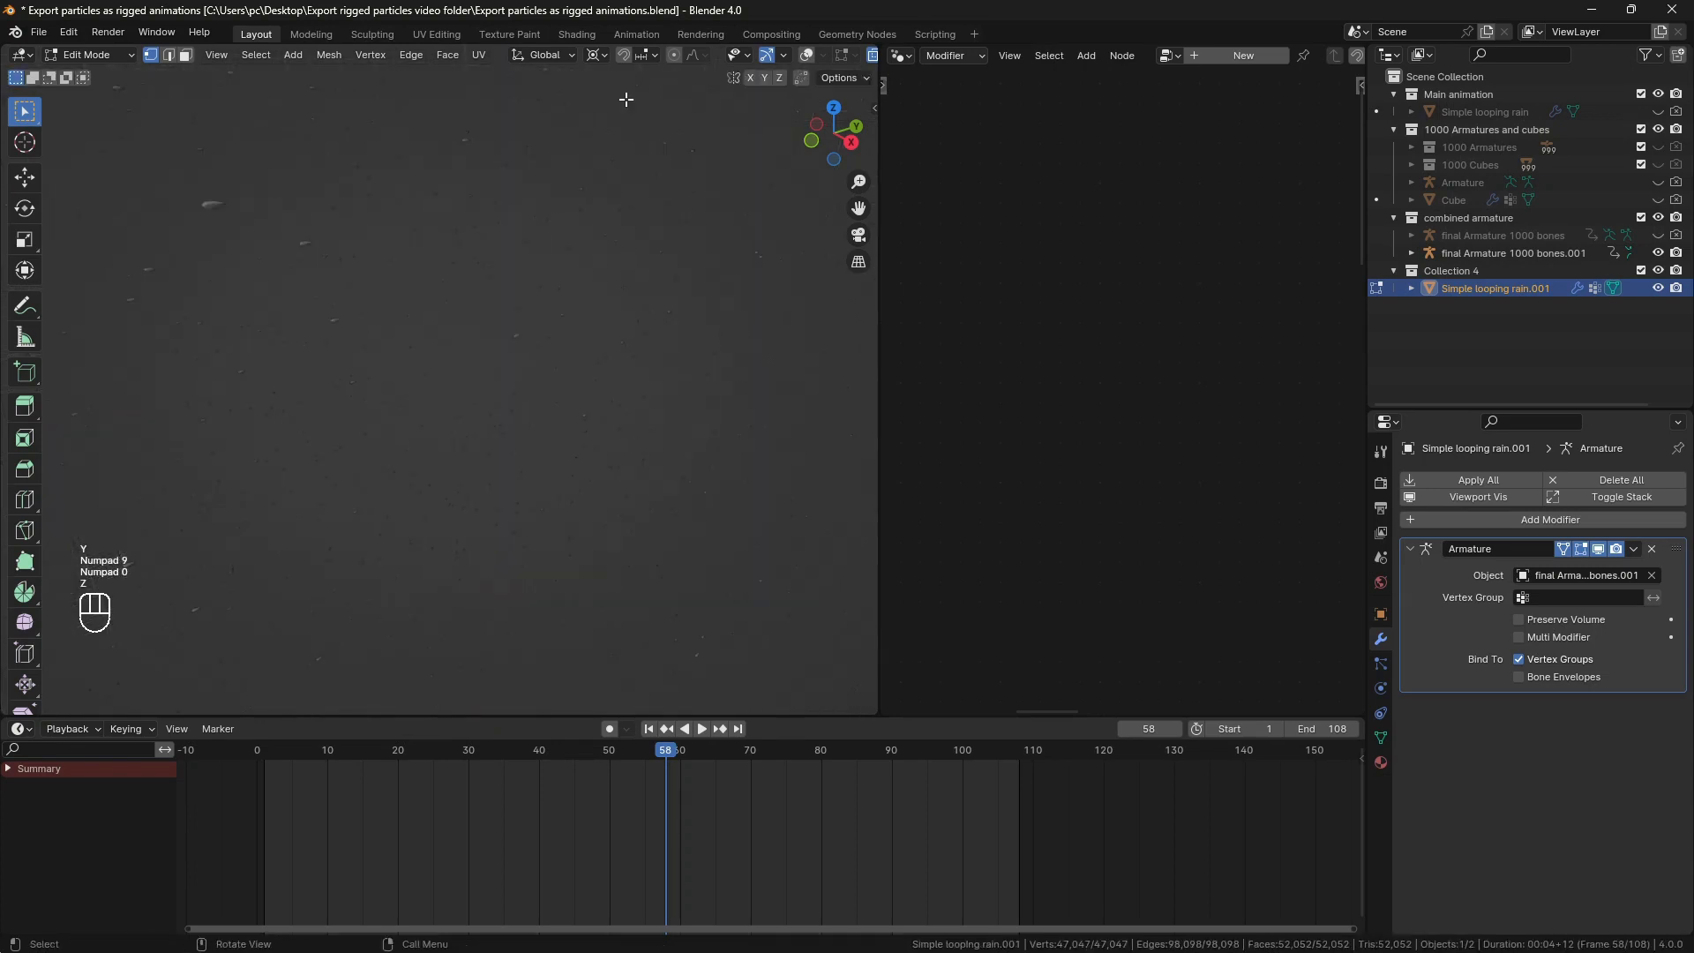
Change the pivot point, rotate all particle vertices 90° about the X axis, and check the animation playback in Object Mode.
left_click(597, 55)
left_click(635, 117)
type("rx90")
key("Return")
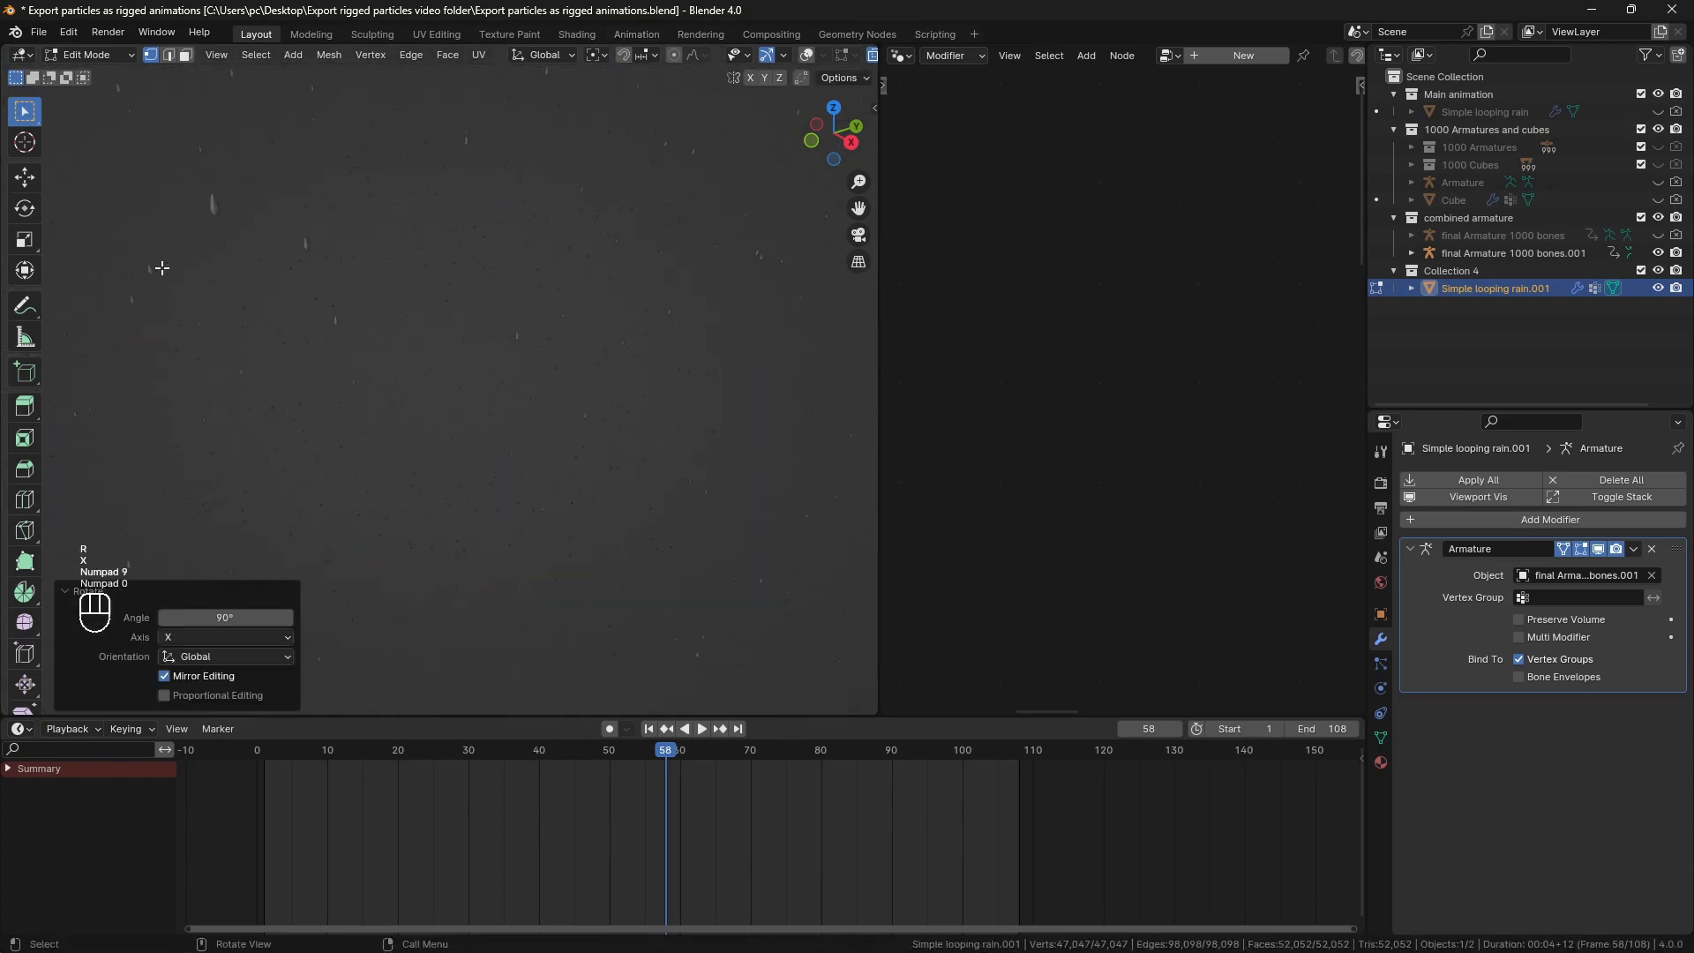
key("Tab")
left_click(703, 728)
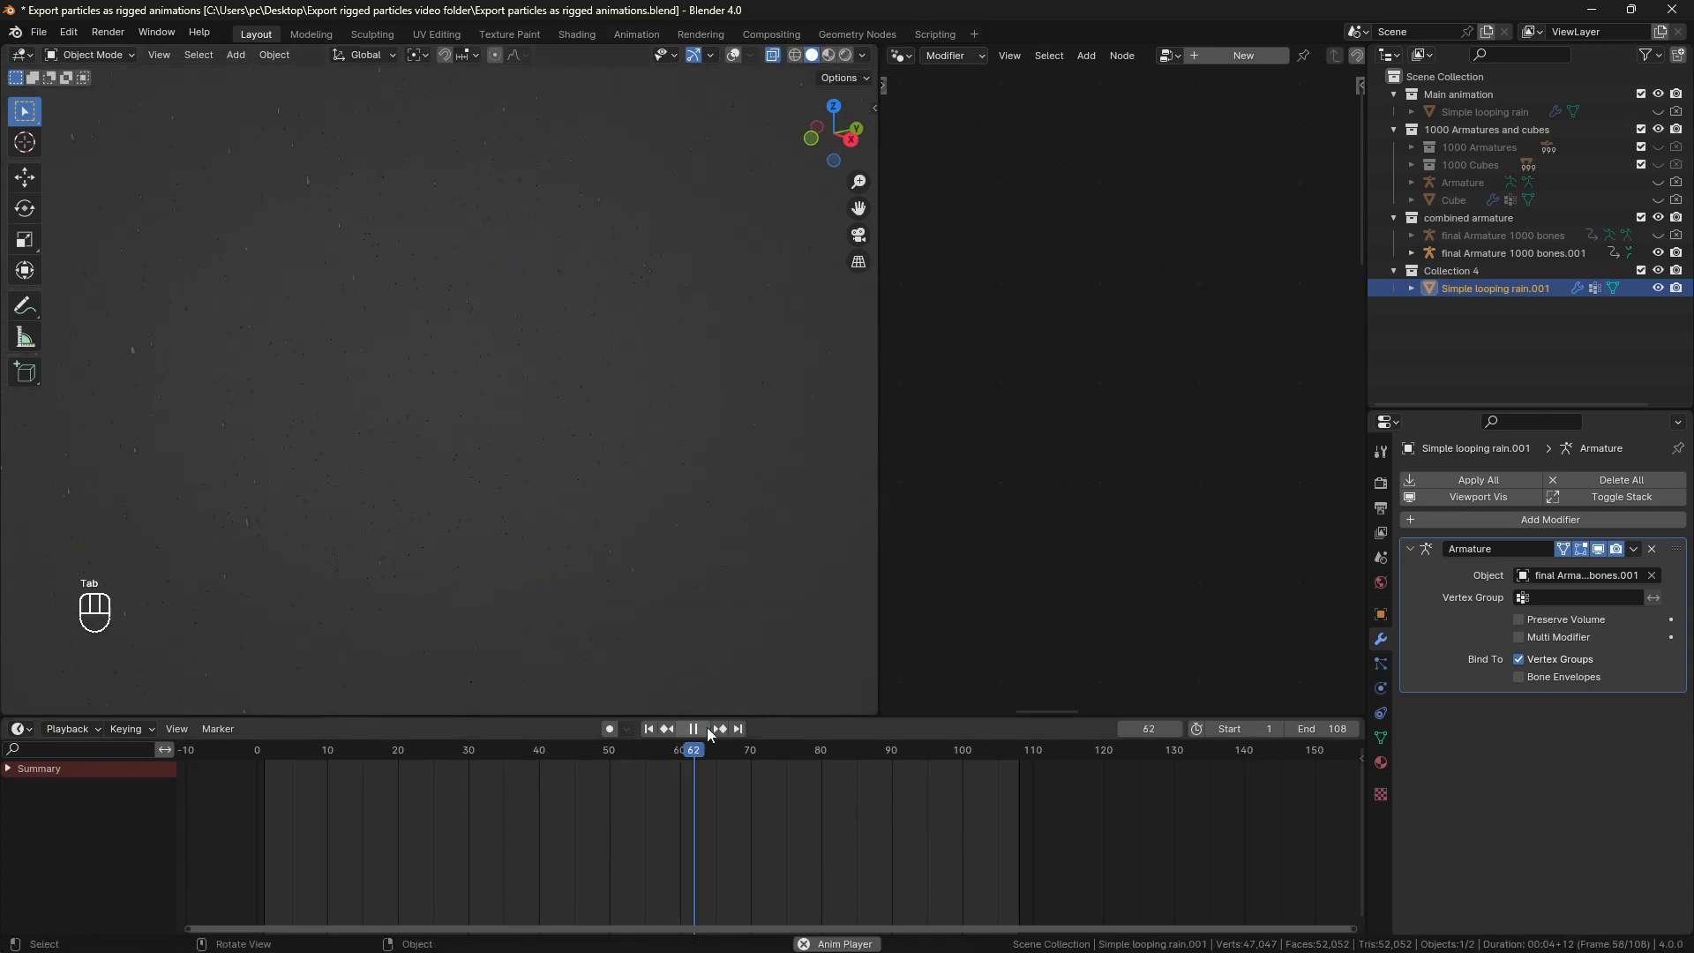
left_click(707, 727)
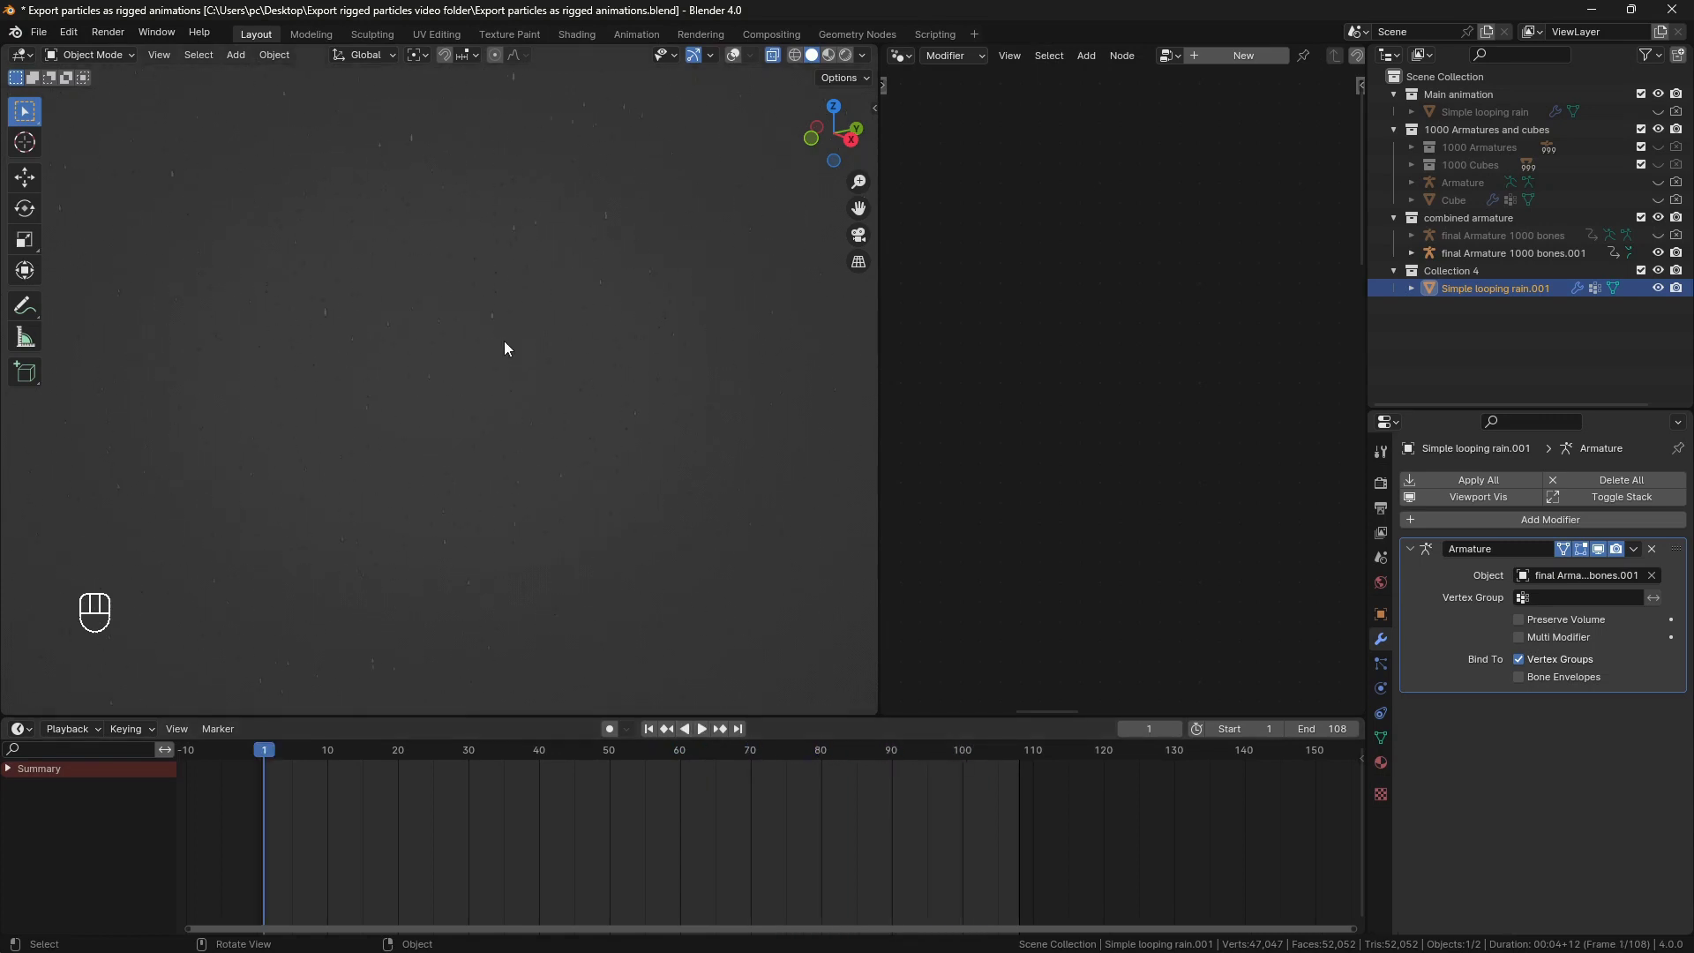
Move final Armature 1000 bones.001 into Collection 4 and select it together with its child mesh Simple looping rain.001.
middle_click_drag(505, 340, 560, 277)
left_click_drag(1525, 258, 1482, 272)
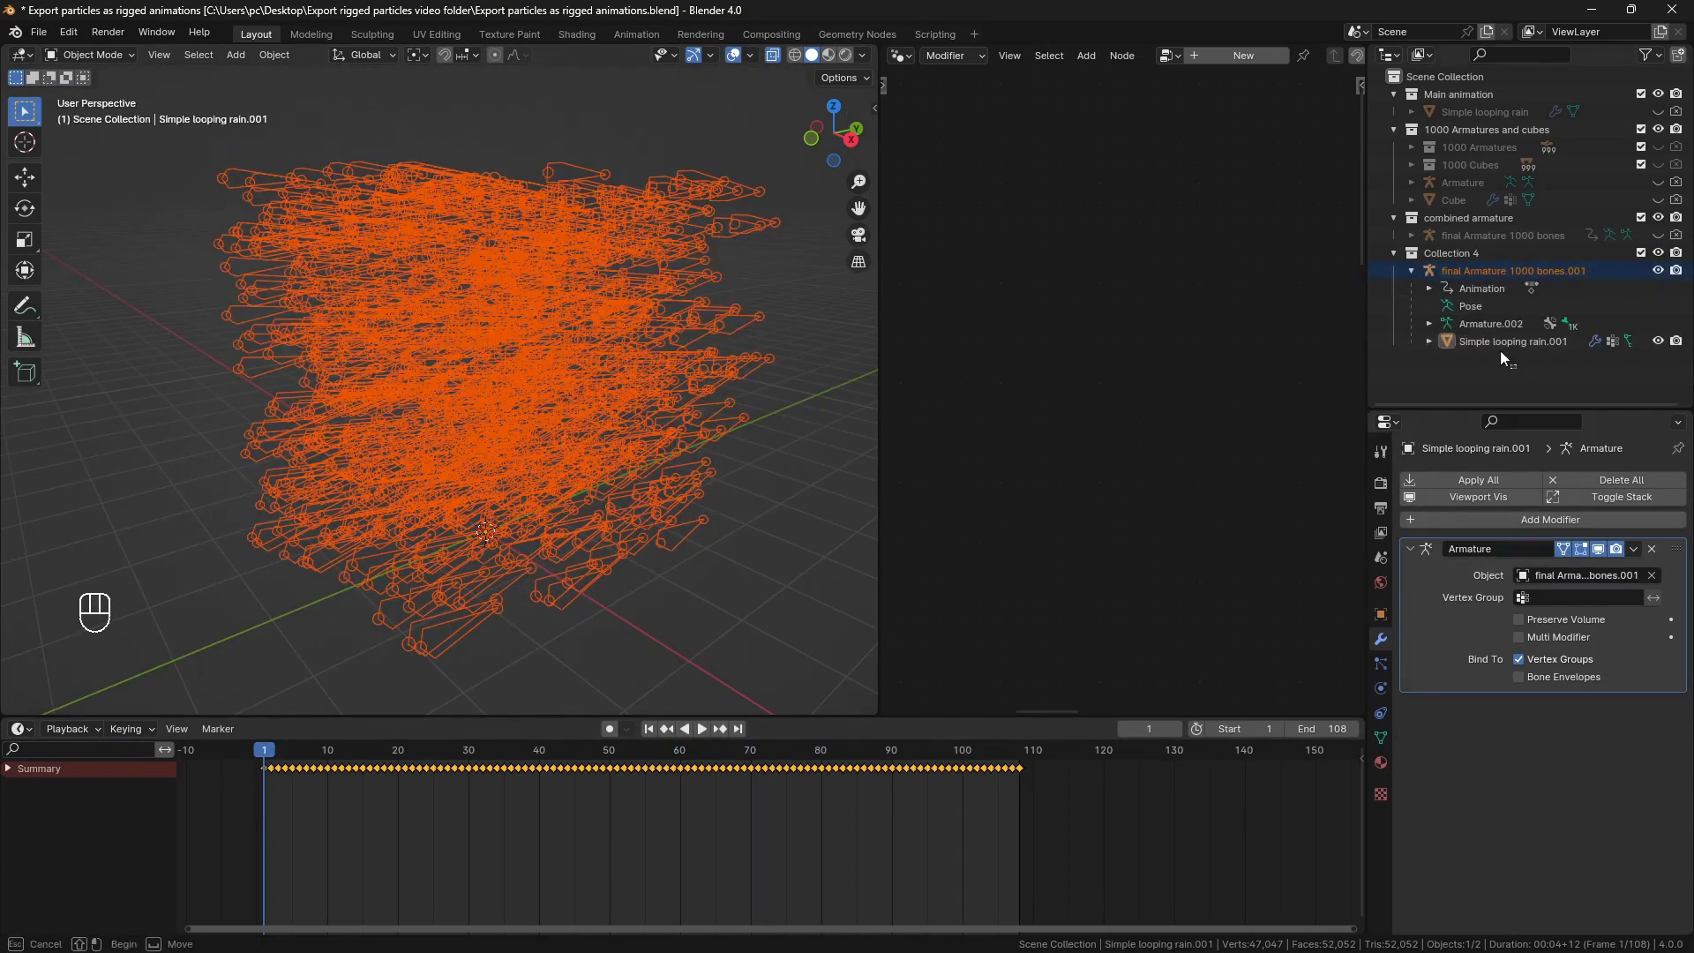
Export the selected armature and mesh as glTF Binary named rain light looping 3.glb, limited to Selected Objects.
left_click(39, 31)
mouse_move(118, 300)
left_click(307, 479)
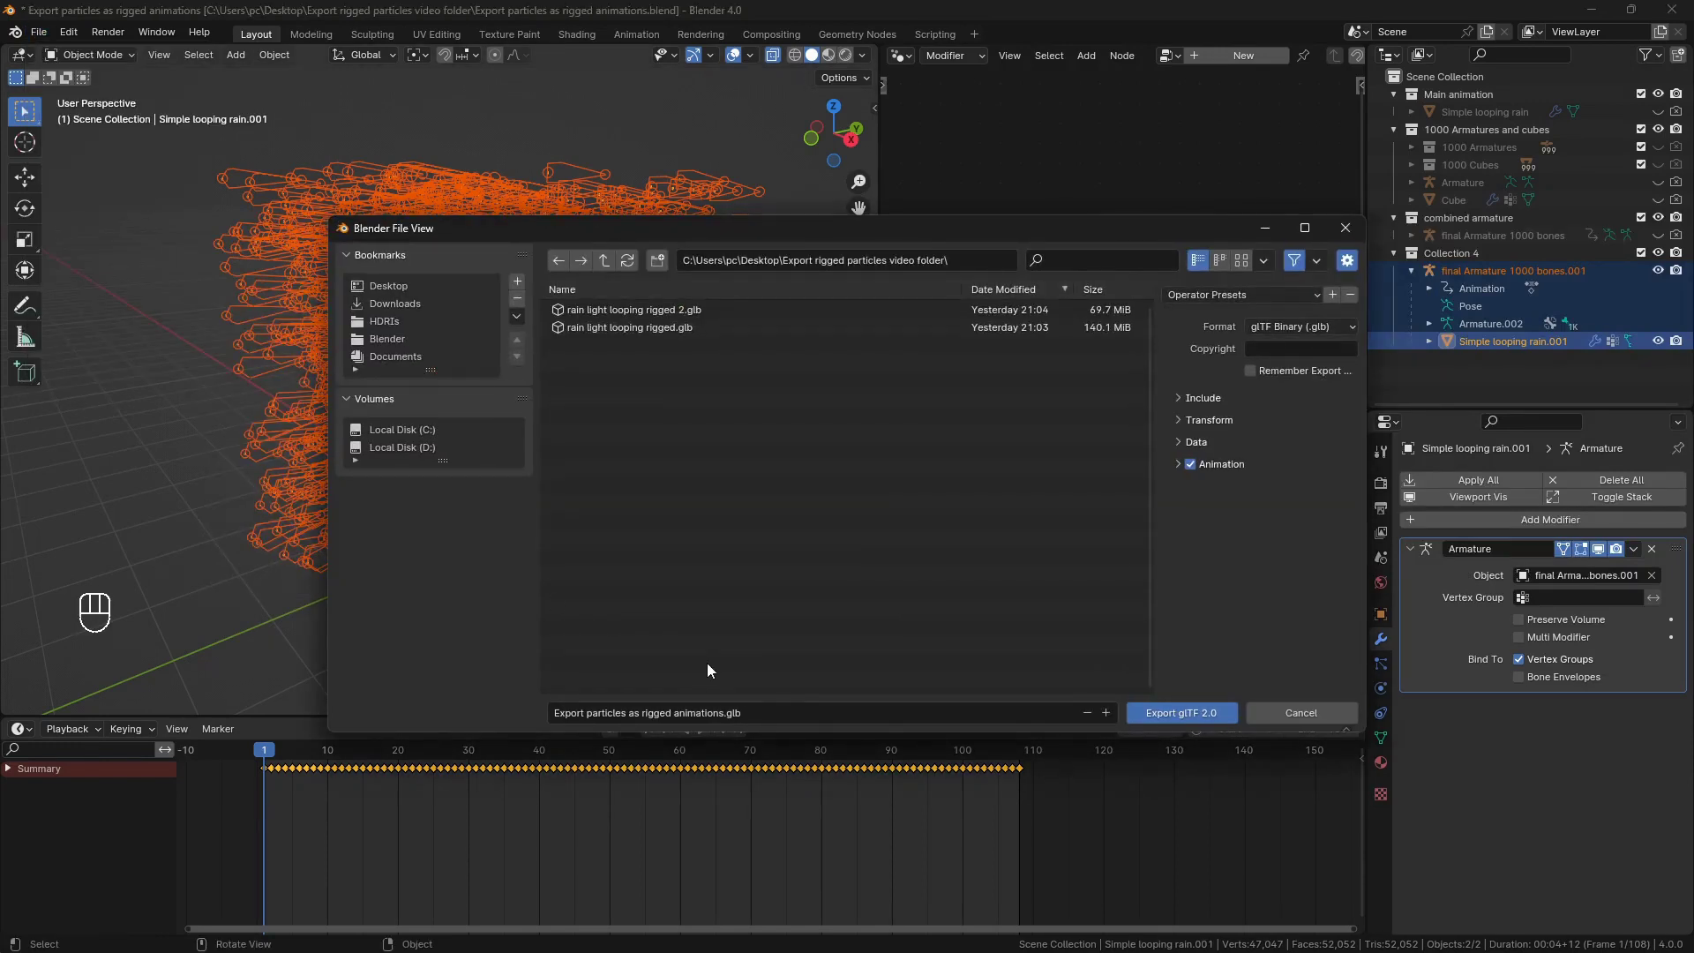
left_click(688, 713)
type("rain light looping 3")
left_click(1204, 398)
left_click(1203, 600)
scroll(1203, 596, "down", 1)
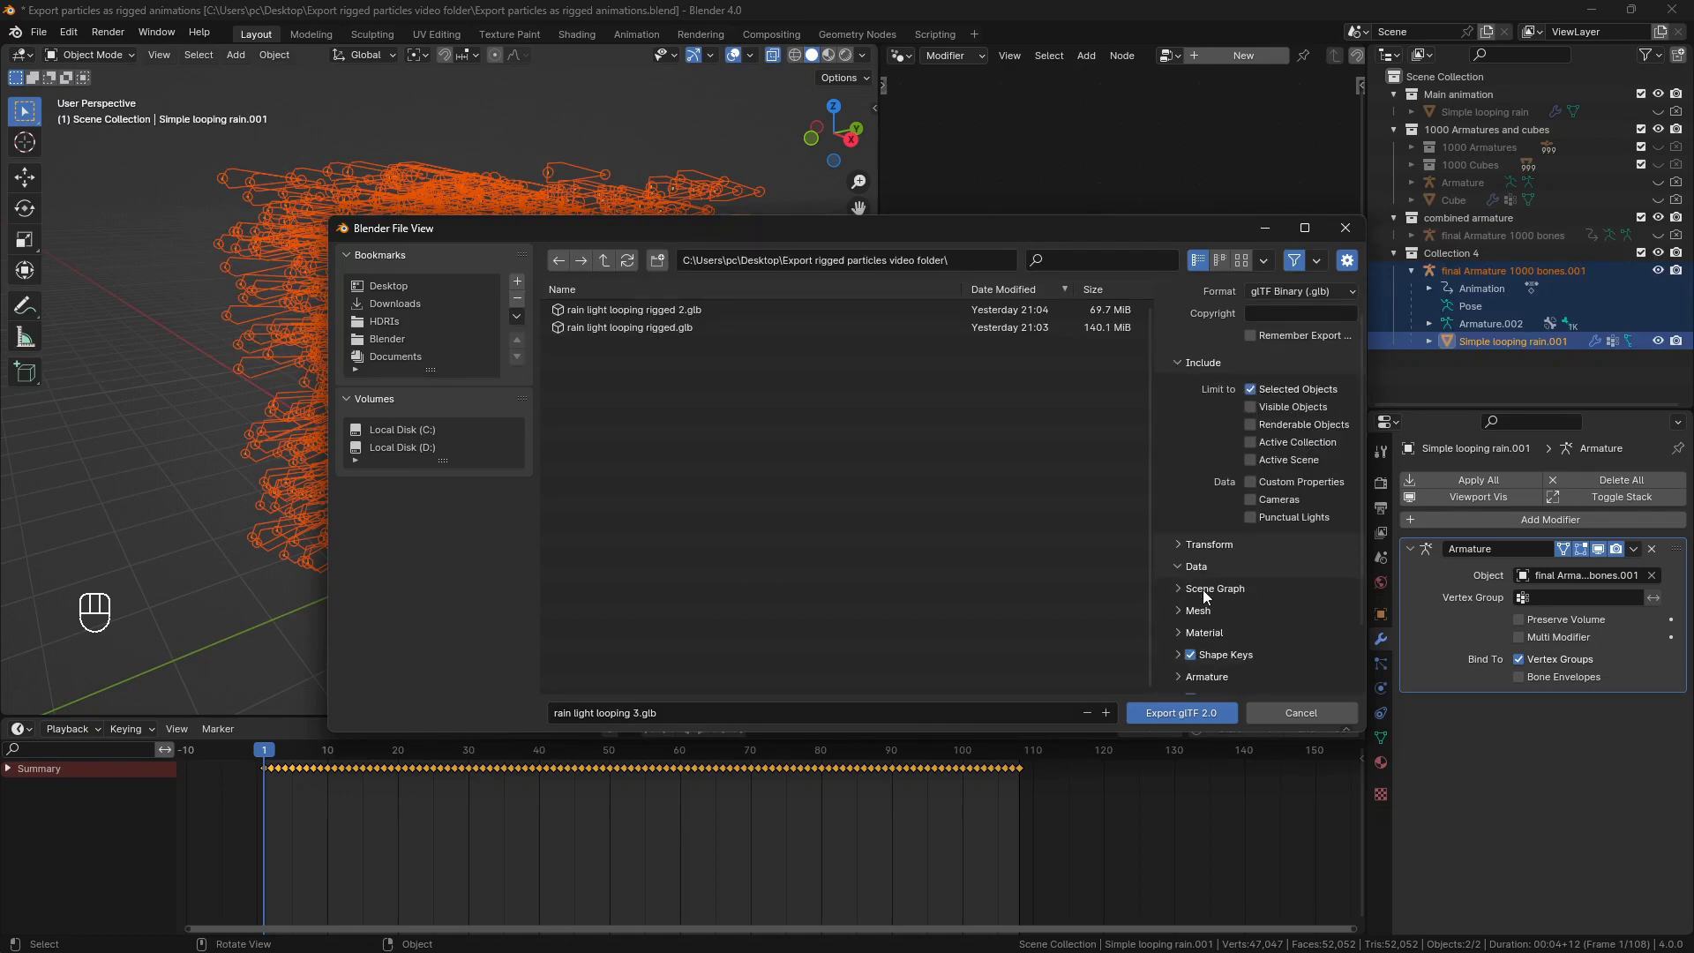
scroll(1242, 538, "down", 2)
left_click(1197, 710)
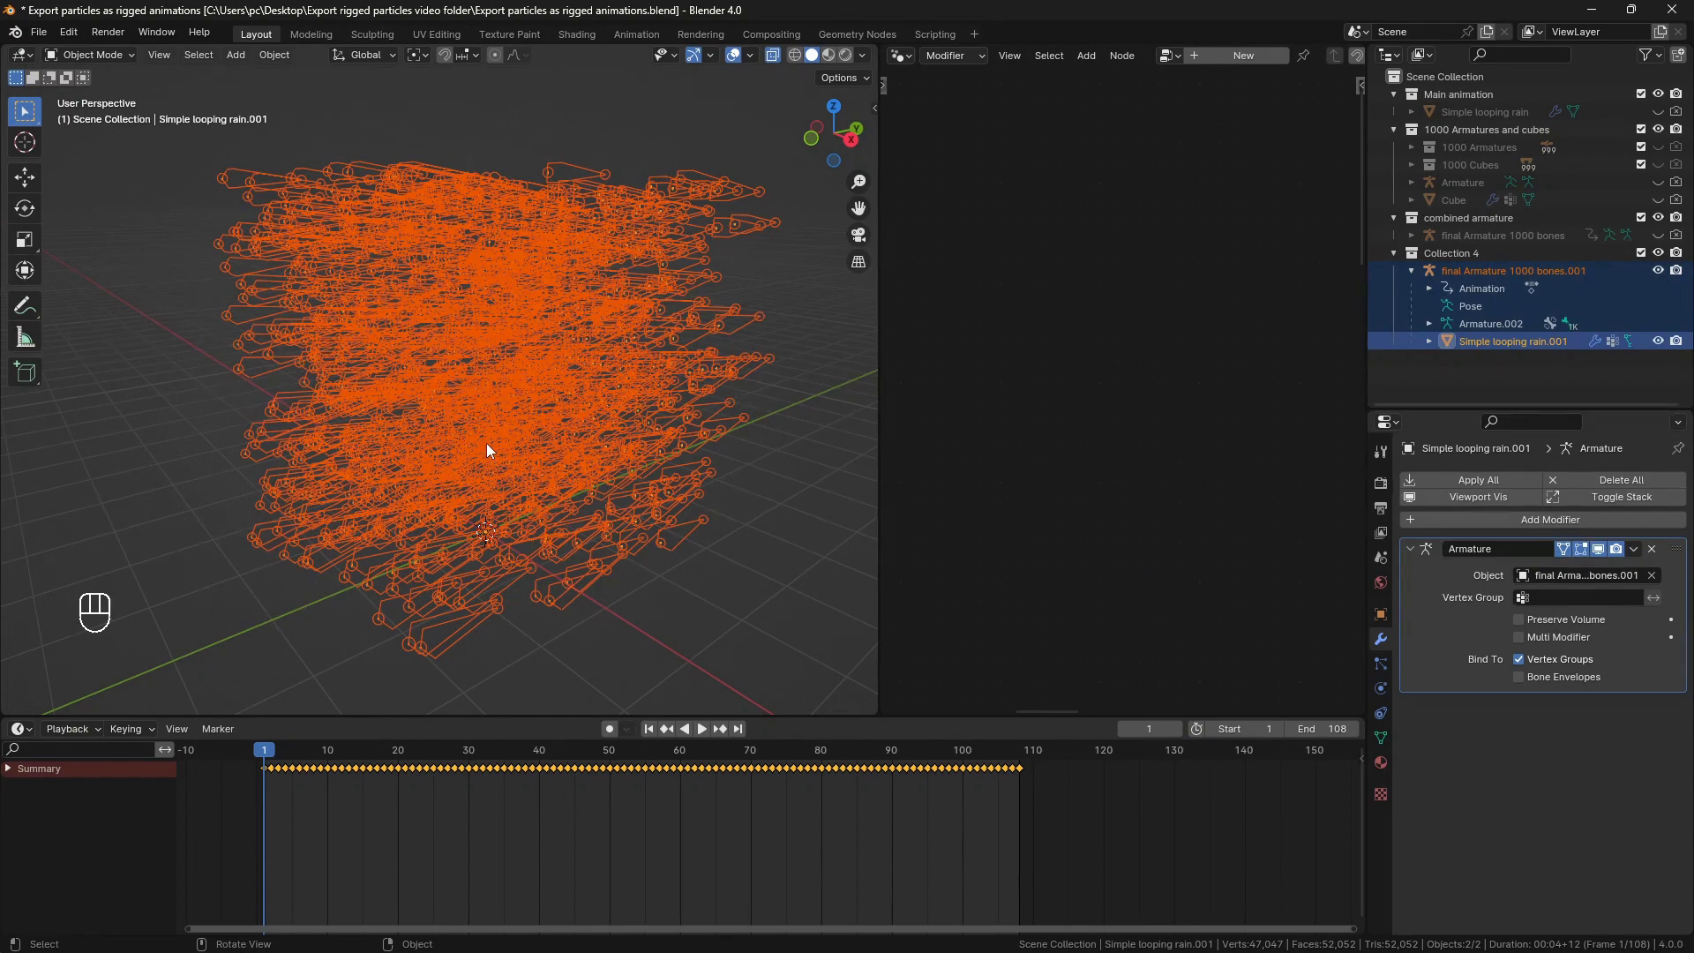
Hide the exported objects and import rain light looping 3.glb to view it with the viewport overlays off.
key("a")
key("h")
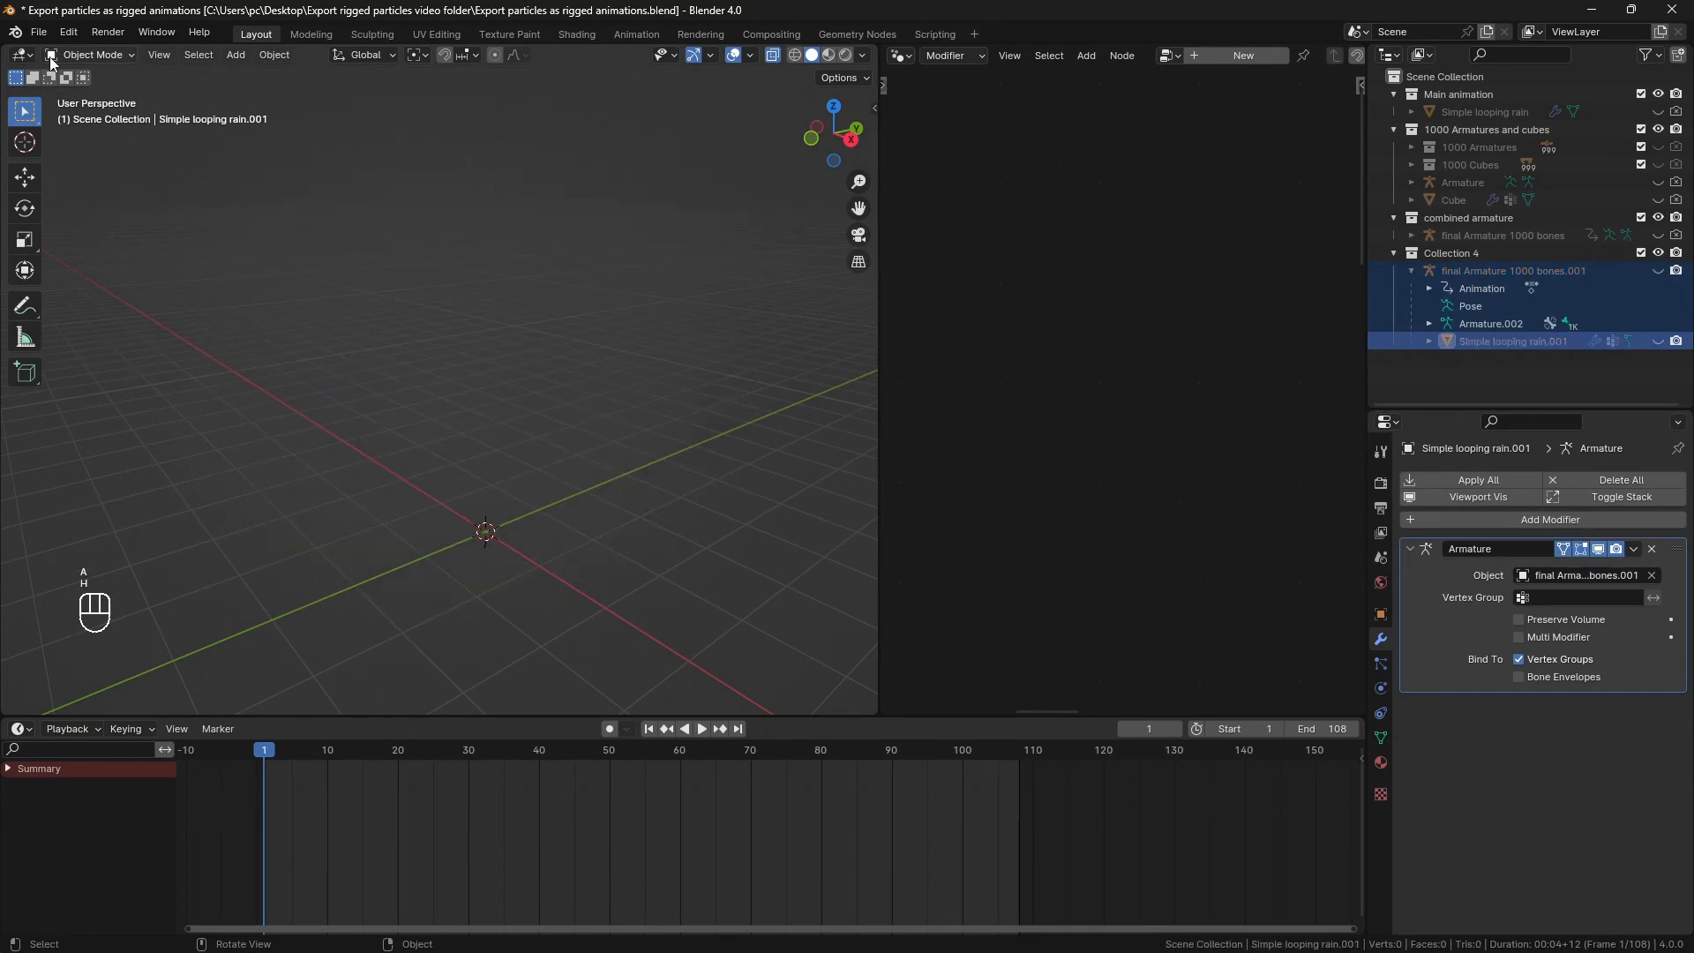
left_click(39, 33)
mouse_move(75, 284)
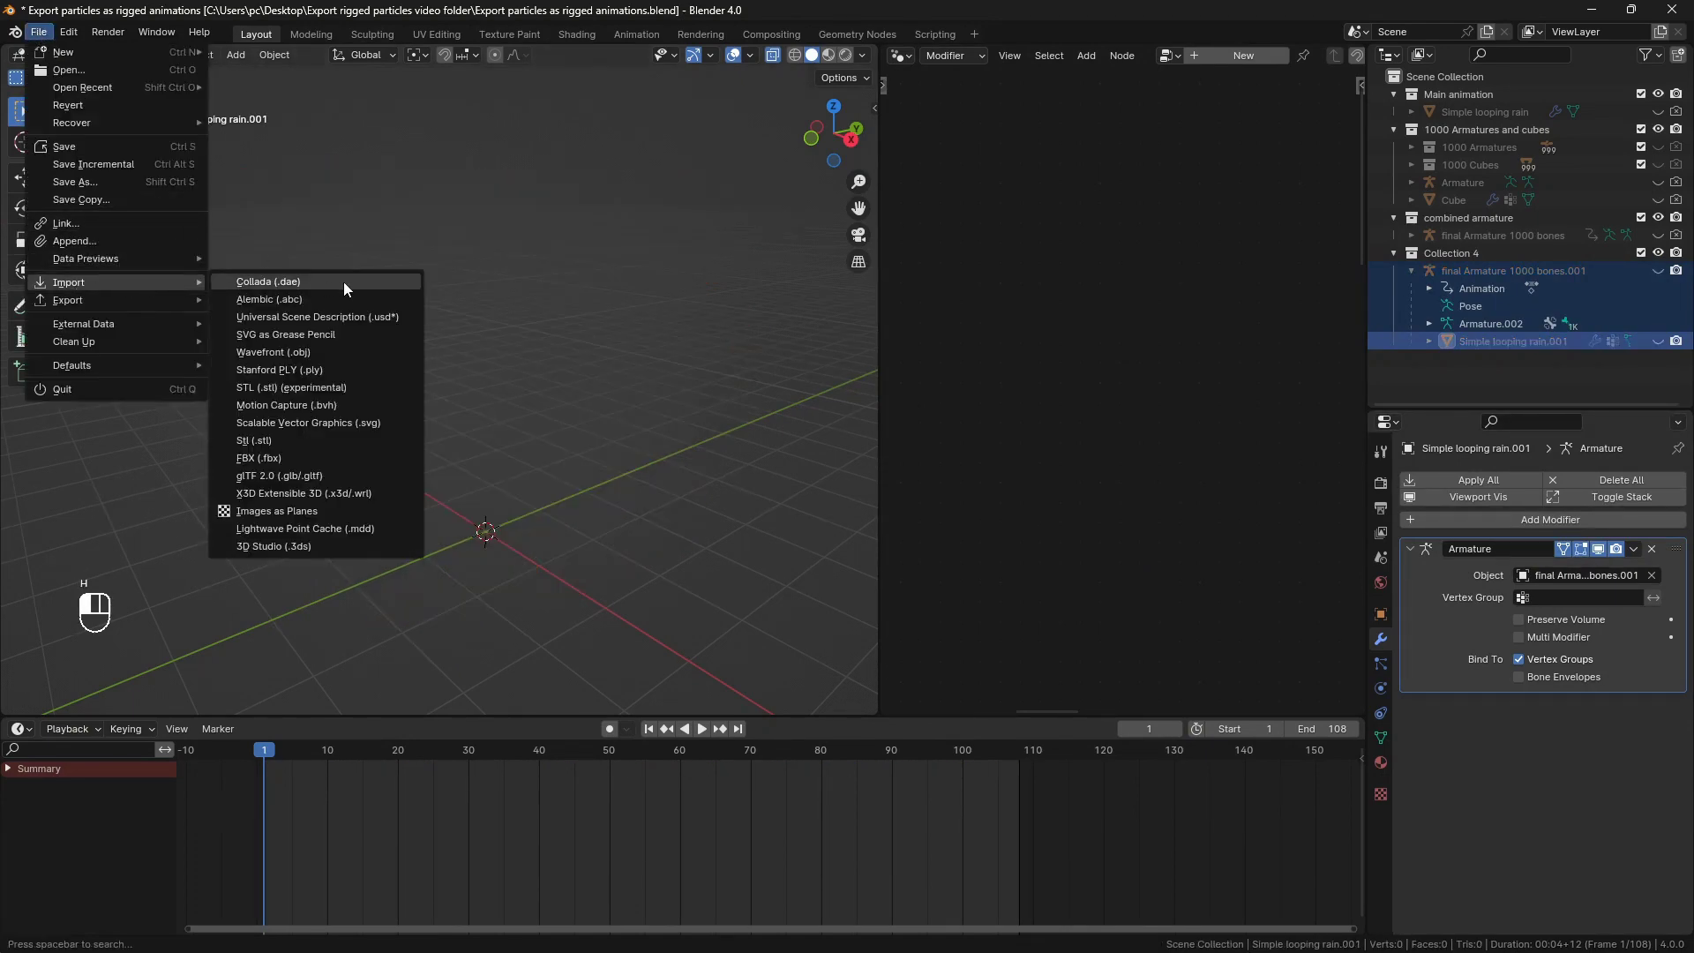
left_click(315, 478)
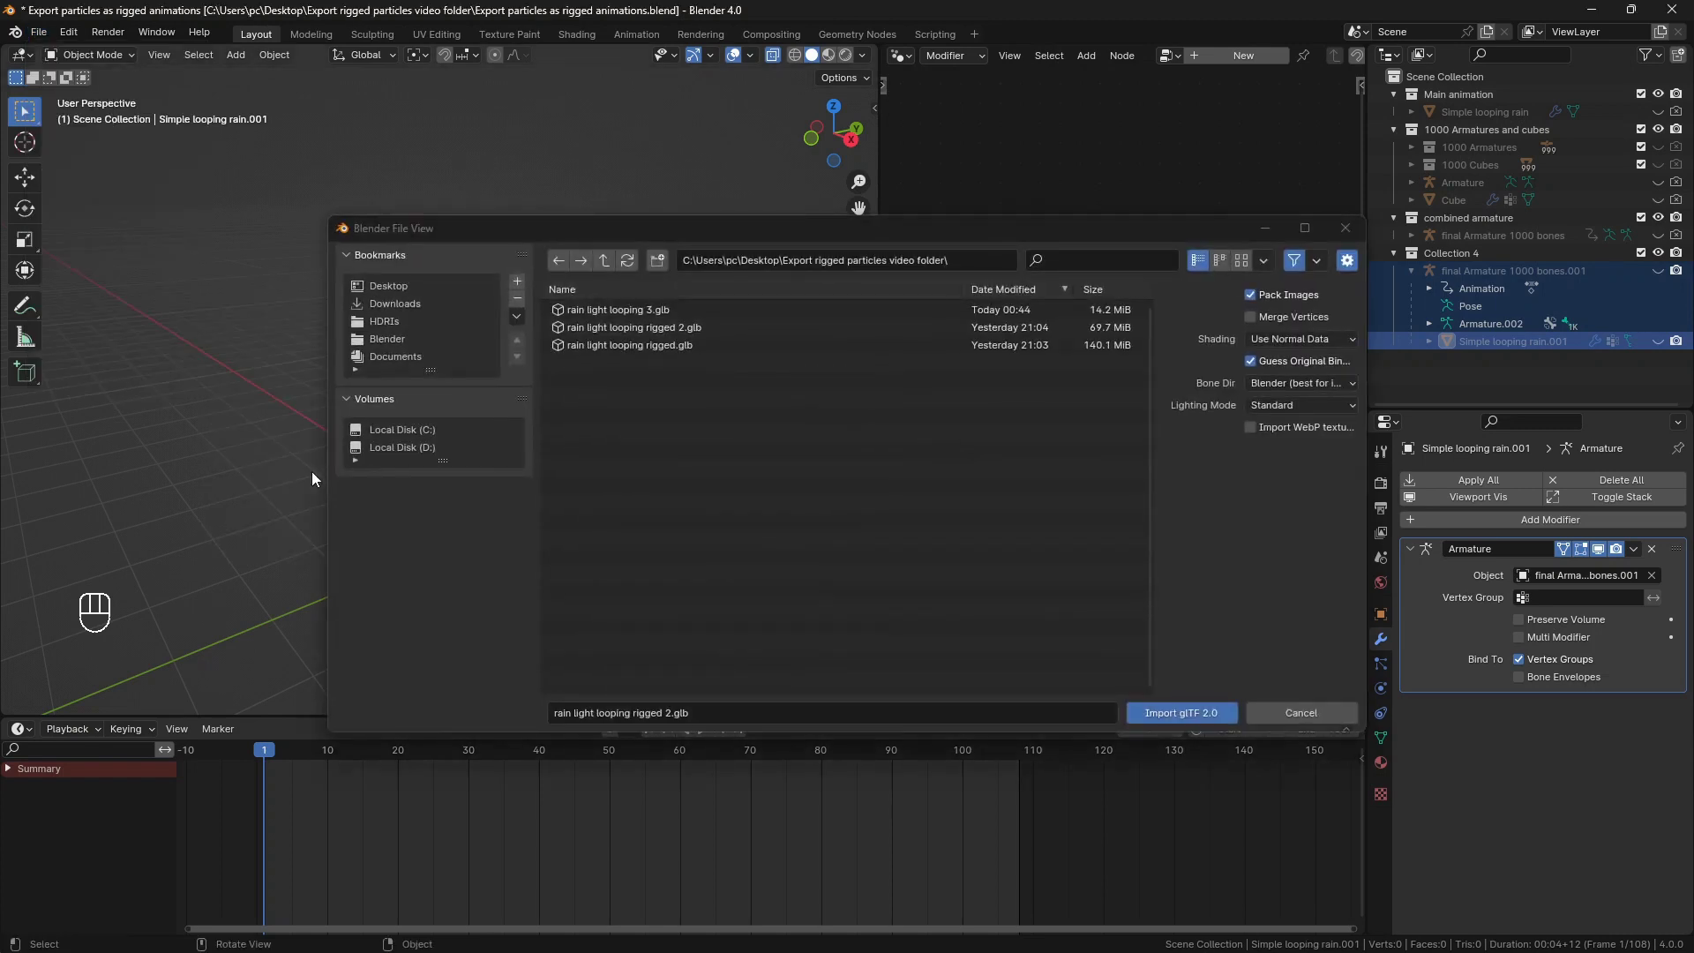
left_click(725, 310)
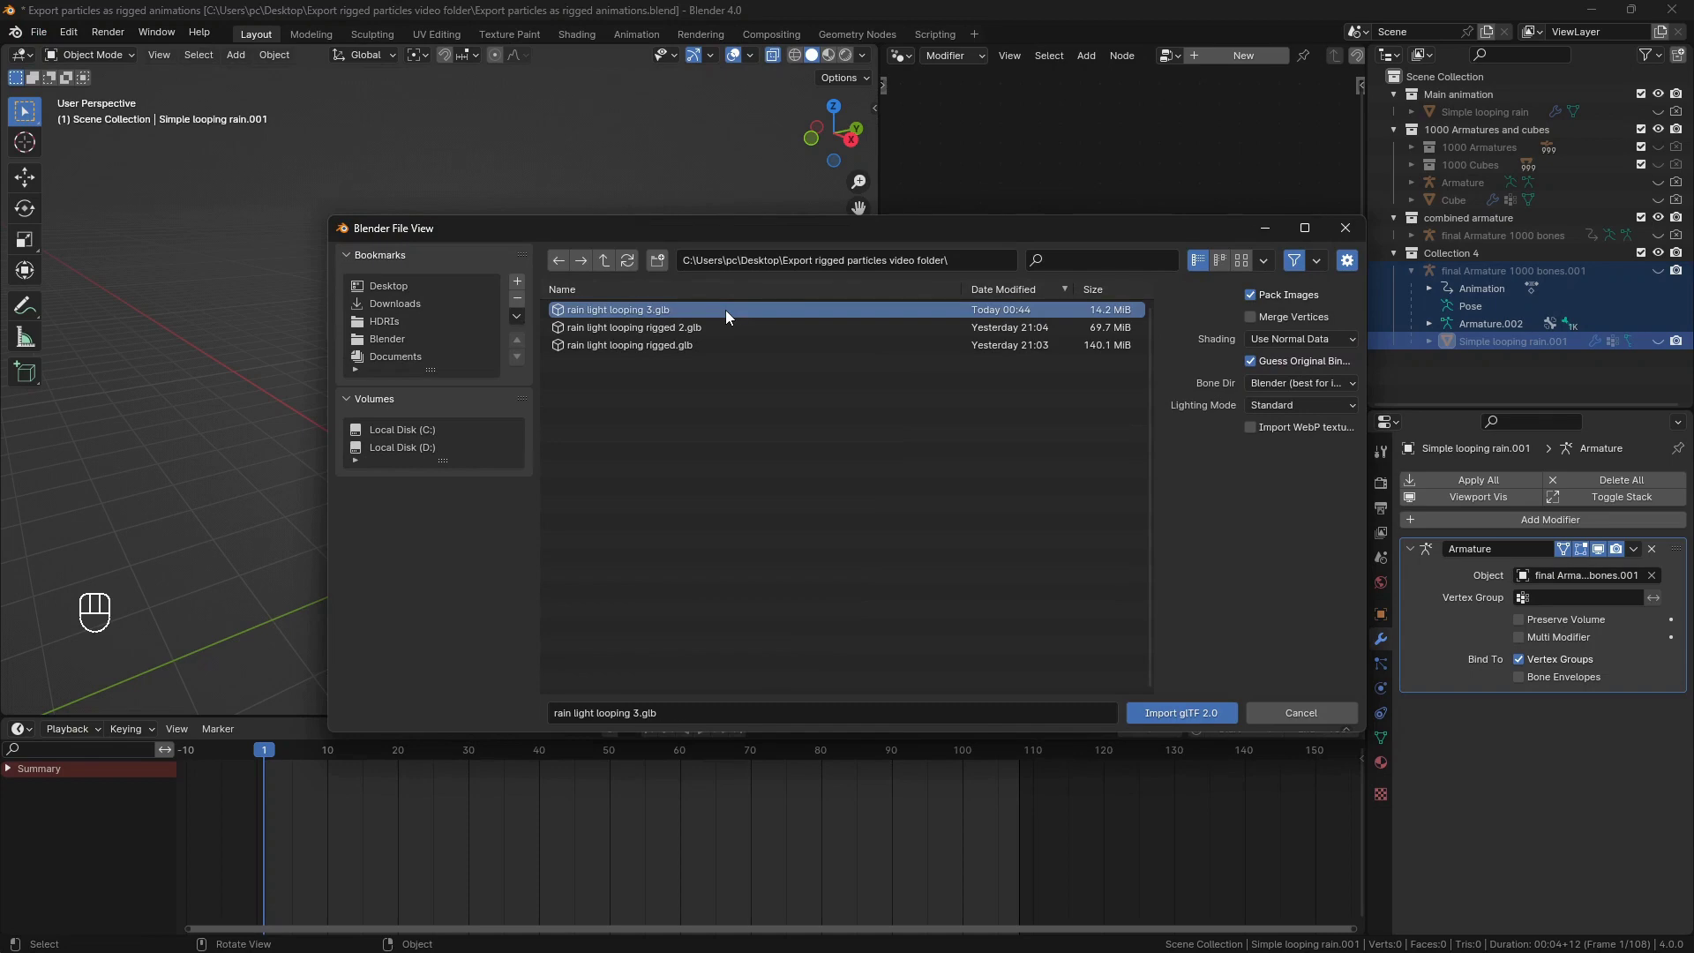
double_click(725, 310)
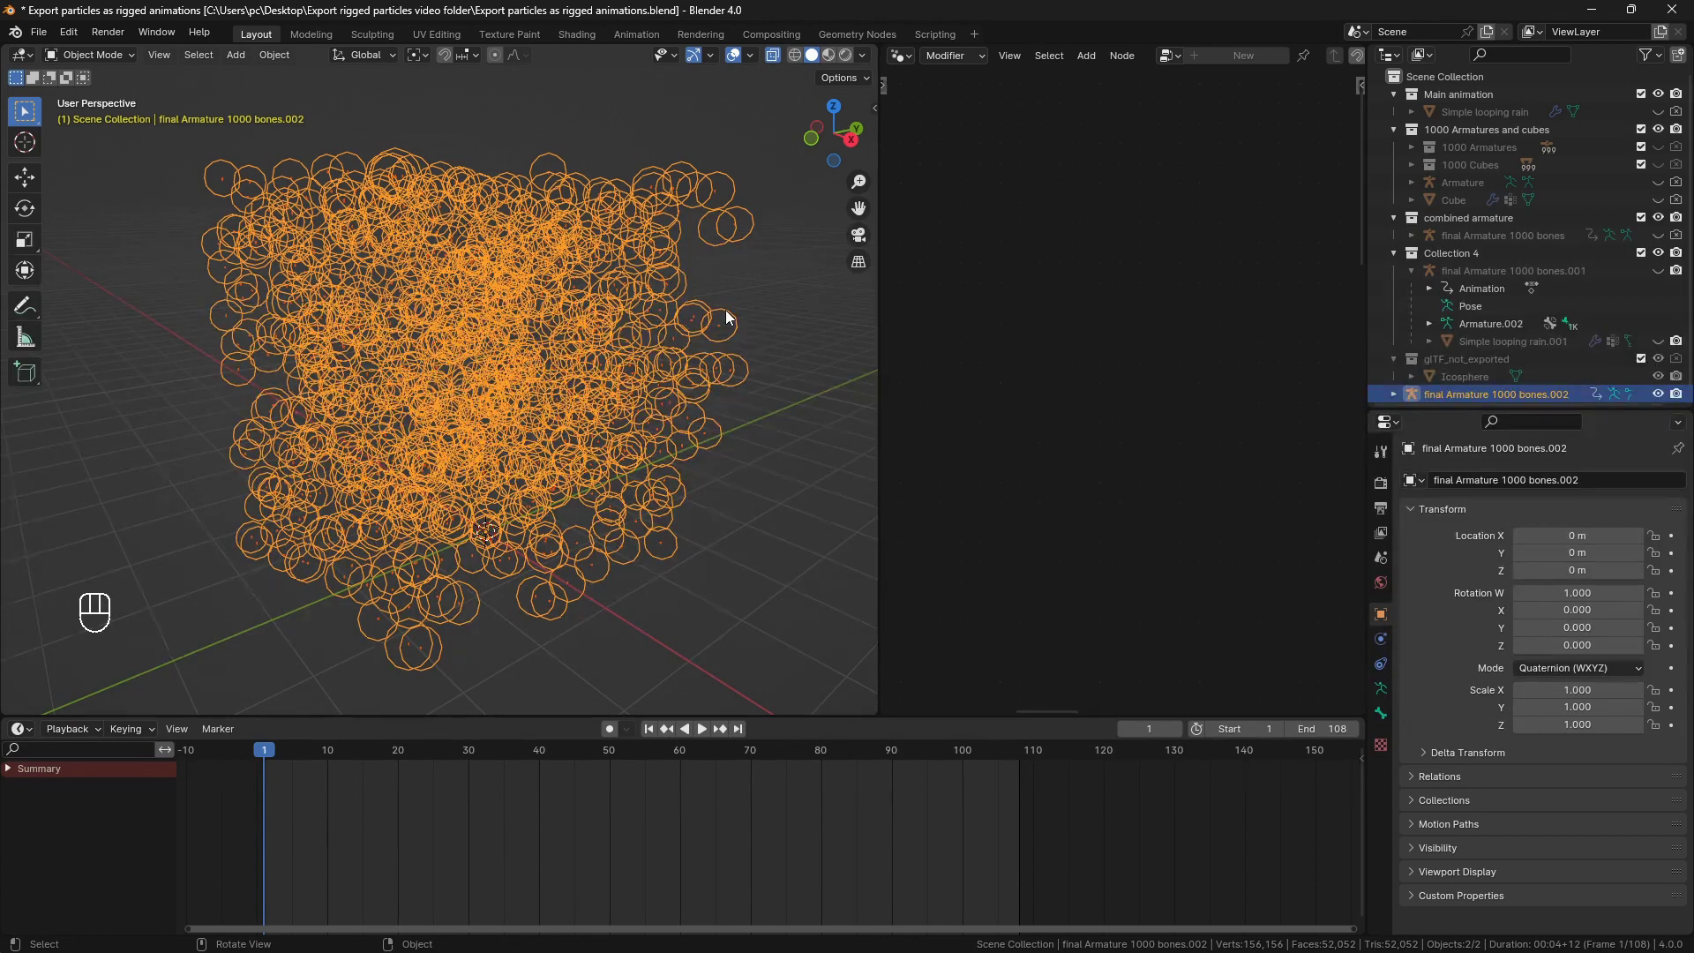
left_click(734, 55)
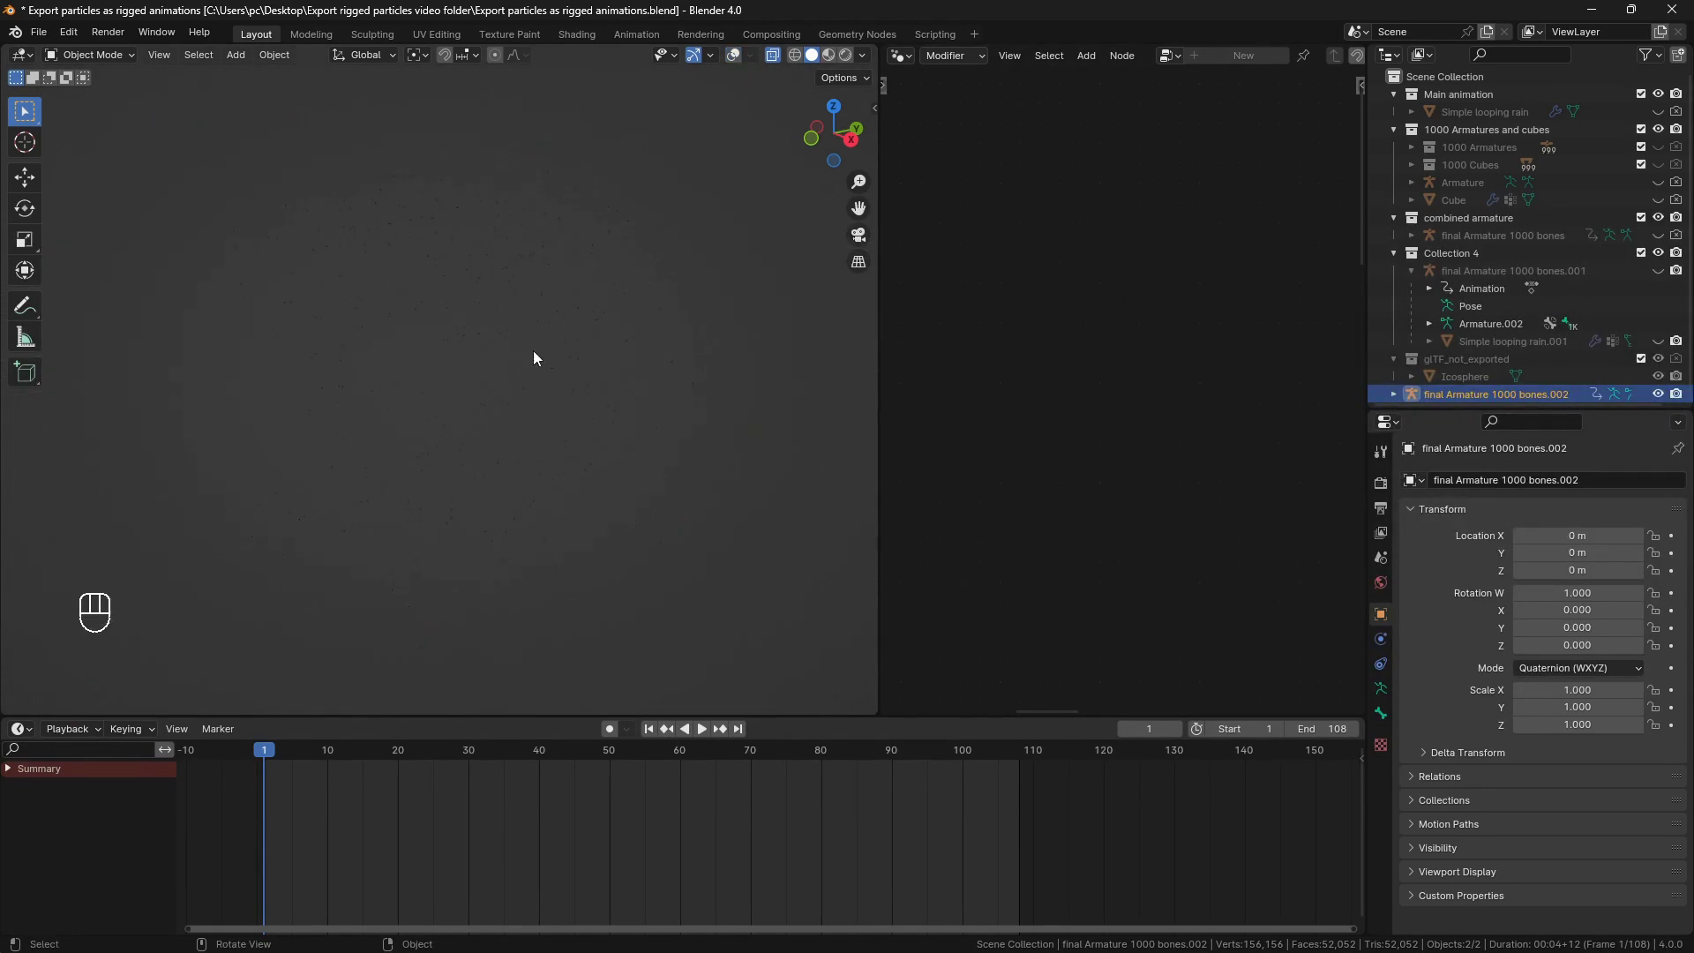